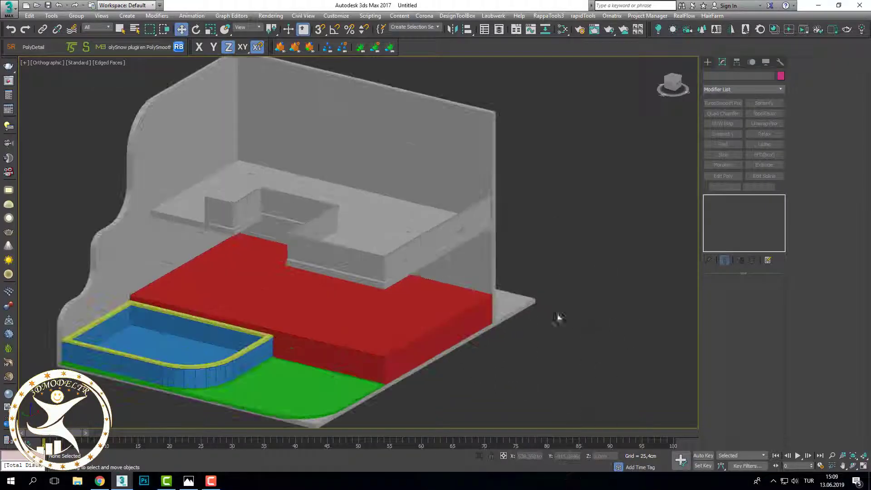
# Step: Select the red platform and orbit the room view to look at it from above
pyautogui.keyDown('alt'); pyautogui.moveTo(569, 345); pyautogui.dragTo(563, 336, button='middle'); pyautogui.keyUp('alt')
pyautogui.click(508, 317)
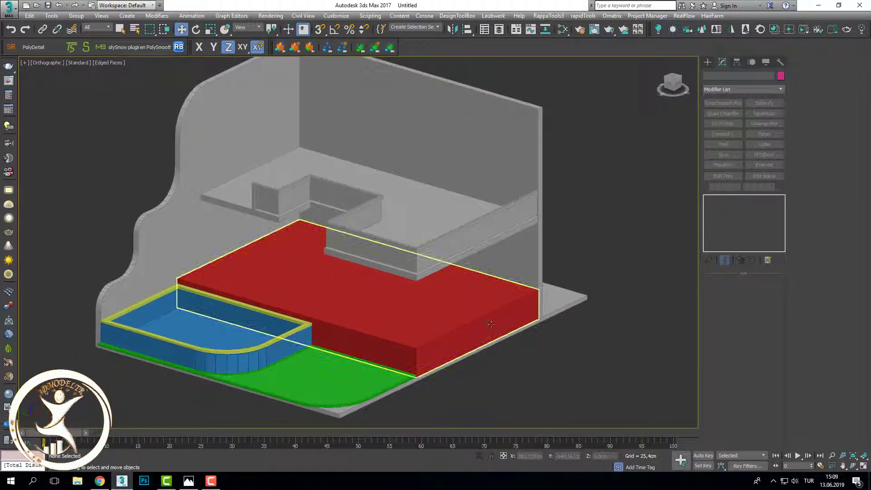
pyautogui.scroll(5, 492, 319)
pyautogui.keyDown('alt'); pyautogui.moveTo(492, 319); pyautogui.dragTo(511, 333, button='middle'); pyautogui.keyUp('alt')
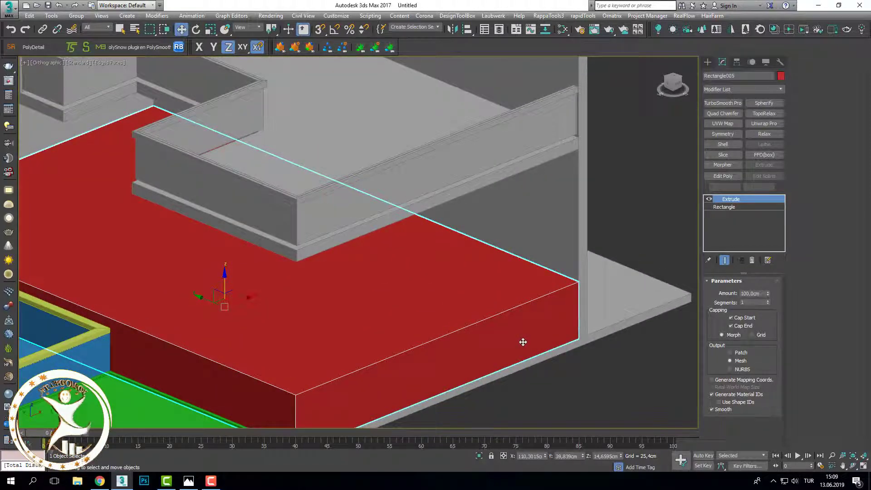
pyautogui.scroll(-3, 520, 340)
pyautogui.scroll(-3, 520, 342)
pyautogui.moveTo(547, 346)
pyautogui.keyDown('alt'); pyautogui.mouseDown(button='middle')
pyautogui.moveTo(549, 354)
pyautogui.moveTo(459, 412)
pyautogui.mouseUp(button='middle'); pyautogui.keyUp('alt')
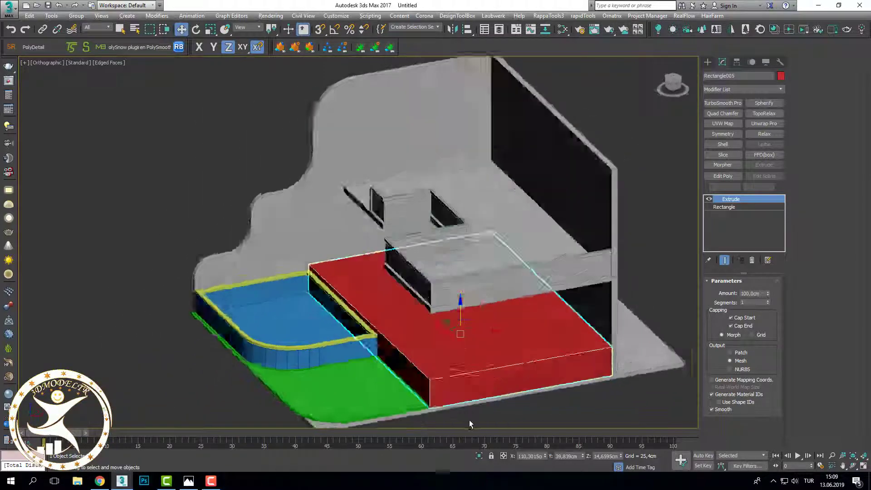
pyautogui.scroll(2, 388, 306)
pyautogui.scroll(3, 388, 306)
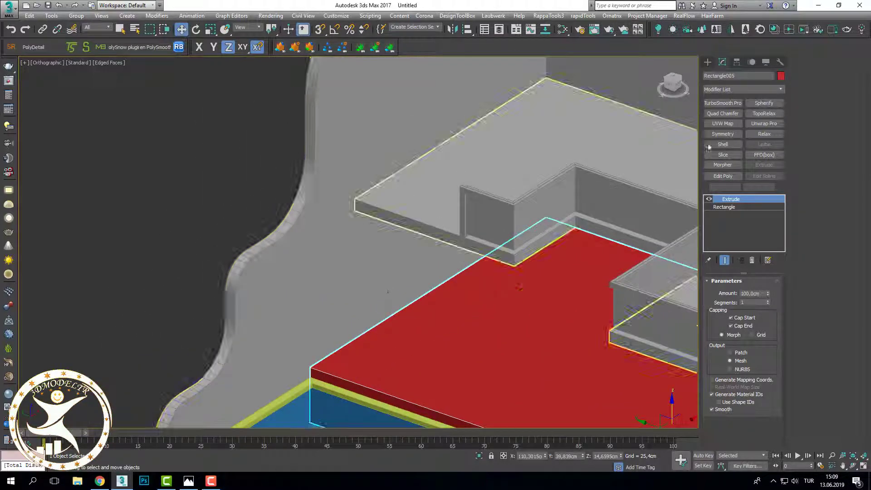
# Step: Draw a thin box over the red platform in the Top wireframe view
pyautogui.click(707, 61)
pyautogui.click(723, 117)
pyautogui.press('t')
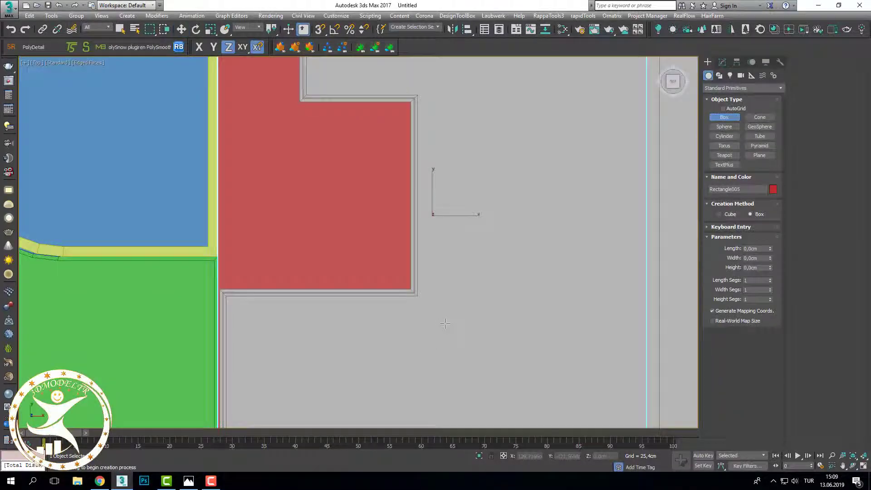
pyautogui.press('F3')
pyautogui.scroll(-3, 295, 123)
pyautogui.moveTo(295, 122); pyautogui.dragTo(403, 229, button='middle')
pyautogui.scroll(5, 403, 229)
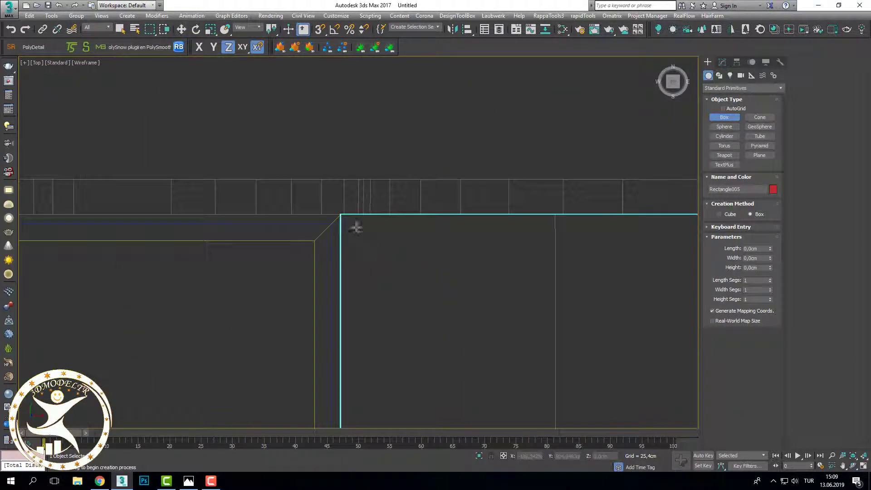
pyautogui.press('s')
pyautogui.moveTo(353, 225)
pyautogui.mouseDown()
pyautogui.moveTo(491, 327)
pyautogui.moveTo(555, 421)
pyautogui.mouseUp()
pyautogui.click(534, 404)
# Step: Raise Box002 (about 112 × 116 × 4.9 cm) on Z onto the red platform top
pyautogui.press('w')
pyautogui.moveTo(511, 377)
pyautogui.keyDown('alt'); pyautogui.mouseDown(button='middle')
pyautogui.moveTo(539, 327)
pyautogui.moveTo(505, 344)
pyautogui.mouseUp(button='middle'); pyautogui.keyUp('alt')
pyautogui.press('F3')
pyautogui.moveTo(495, 343); pyautogui.dragTo(496, 292)
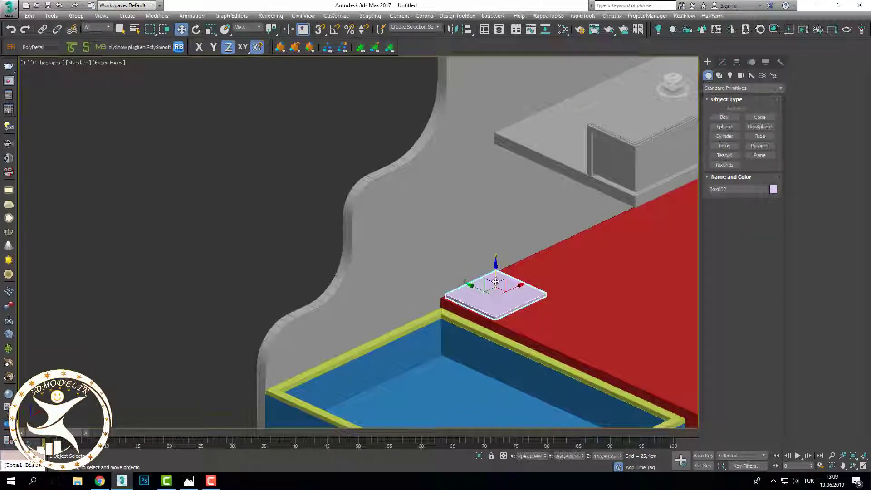
pyautogui.scroll(4, 503, 272)
pyautogui.click(724, 62)
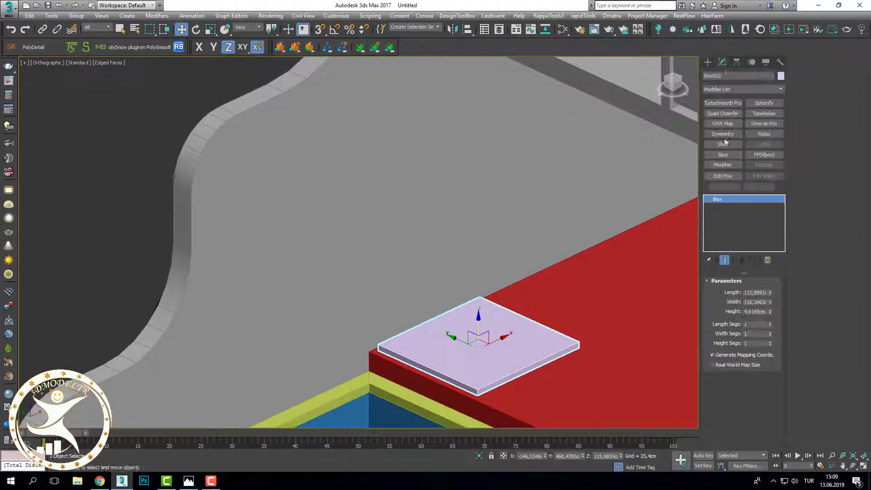
# Step: Add Edit Poly and pull the box's top polygon up into a tall block
pyautogui.click(727, 176)
pyautogui.click(751, 353)
pyautogui.click(519, 345)
pyautogui.scroll(-2, 518, 344)
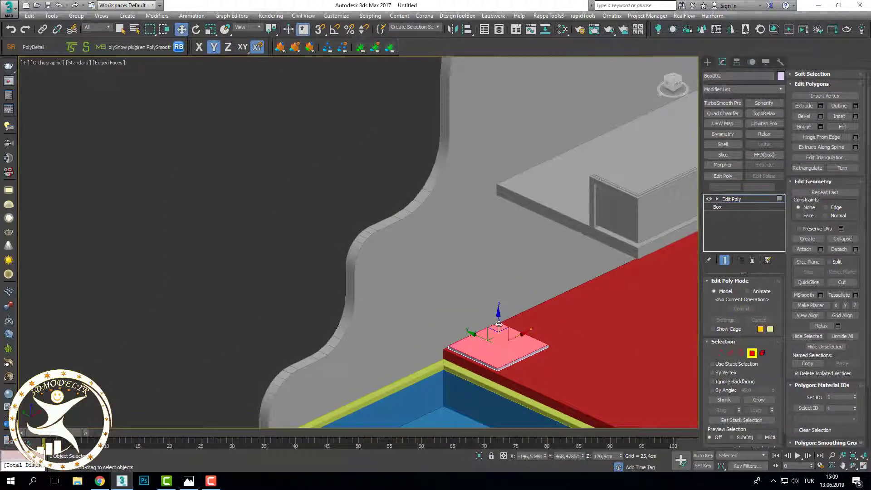
pyautogui.moveTo(498, 324); pyautogui.dragTo(511, 198)
pyautogui.scroll(3, 510, 197)
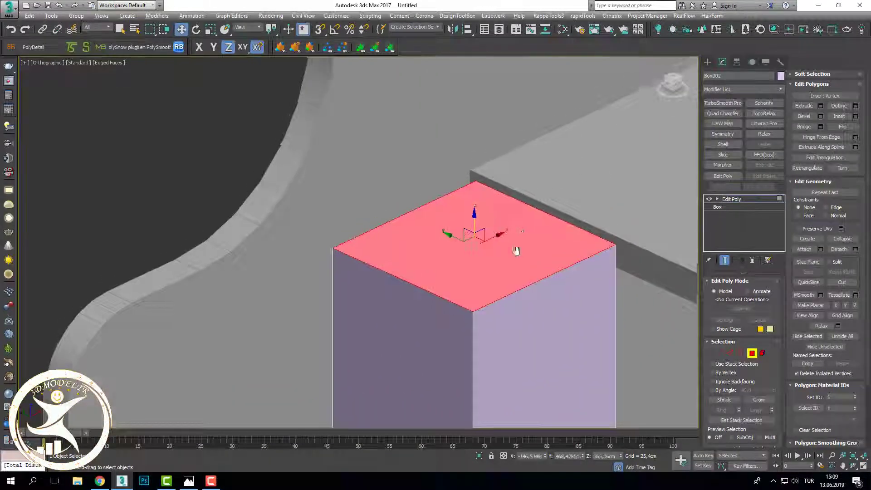
pyautogui.moveTo(511, 198)
pyautogui.keyDown('alt'); pyautogui.mouseDown(button='middle')
pyautogui.moveTo(504, 344)
pyautogui.moveTo(529, 317)
pyautogui.mouseUp(button='middle'); pyautogui.keyUp('alt')
# Step: Snap the block's right side face to the wall ledge corner
pyautogui.scroll(-3, 507, 323)
pyautogui.press('F3')
pyautogui.click(521, 345)
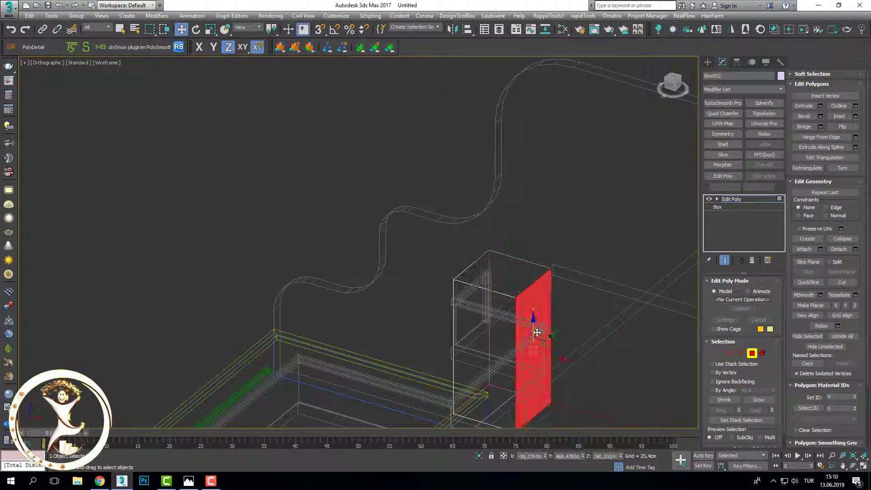
pyautogui.scroll(2, 544, 379)
pyautogui.press('s')
pyautogui.moveTo(546, 377); pyautogui.dragTo(561, 207)
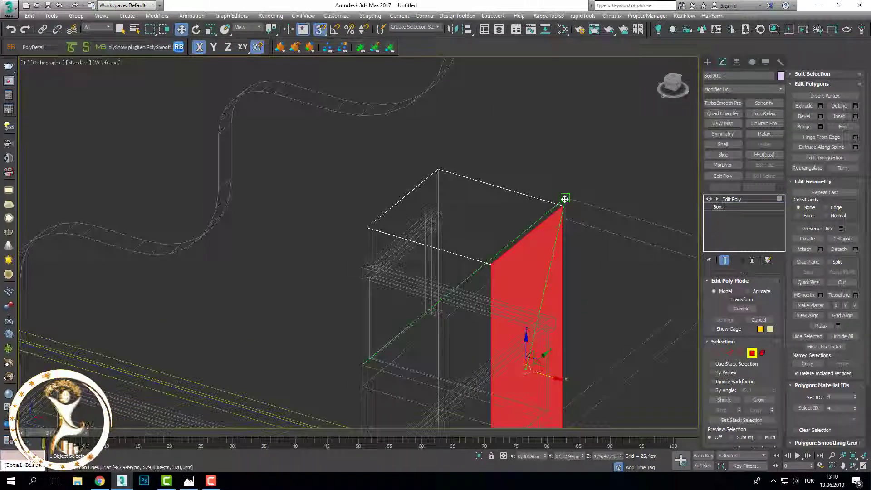
pyautogui.press('F3')
# Step: Reselect the top face and check the tall block in Front wireframe view
pyautogui.keyDown('alt'); pyautogui.moveTo(564, 196); pyautogui.dragTo(528, 252, button='middle'); pyautogui.keyUp('alt')
pyautogui.click(532, 247)
pyautogui.scroll(-1, 532, 247)
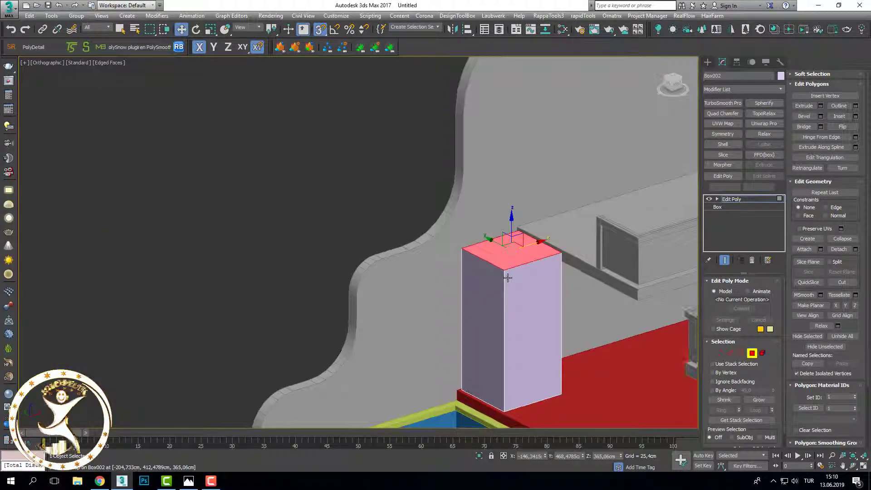
pyautogui.scroll(-3, 532, 248)
pyautogui.scroll(4, 535, 263)
pyautogui.press('f')
pyautogui.press('F3')
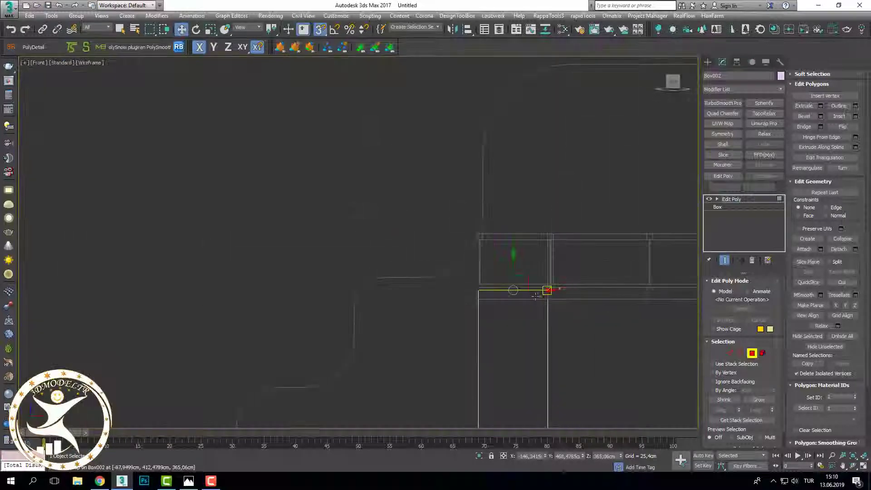
pyautogui.scroll(-2, 549, 300)
pyautogui.scroll(-1, 553, 302)
pyautogui.scroll(-1, 560, 304)
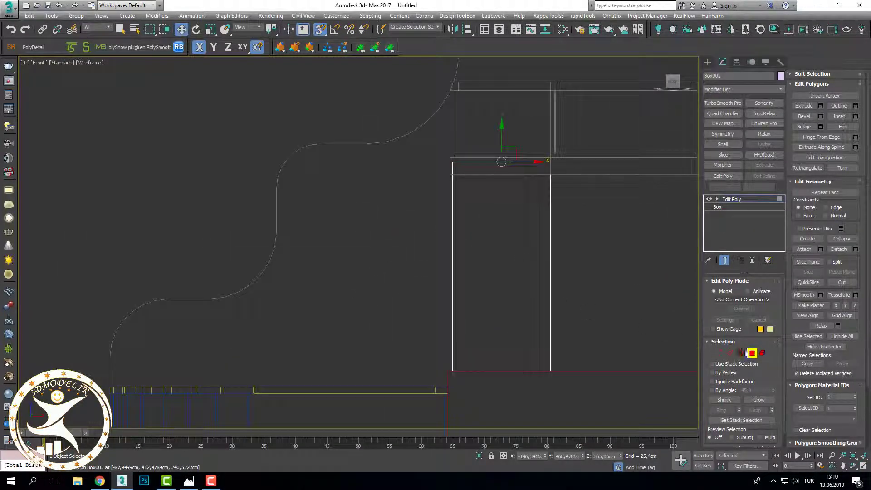
# Step: Leave polygon mode and reselect the tall block as a whole
pyautogui.press('6')
pyautogui.click(630, 277)
pyautogui.click(550, 264)
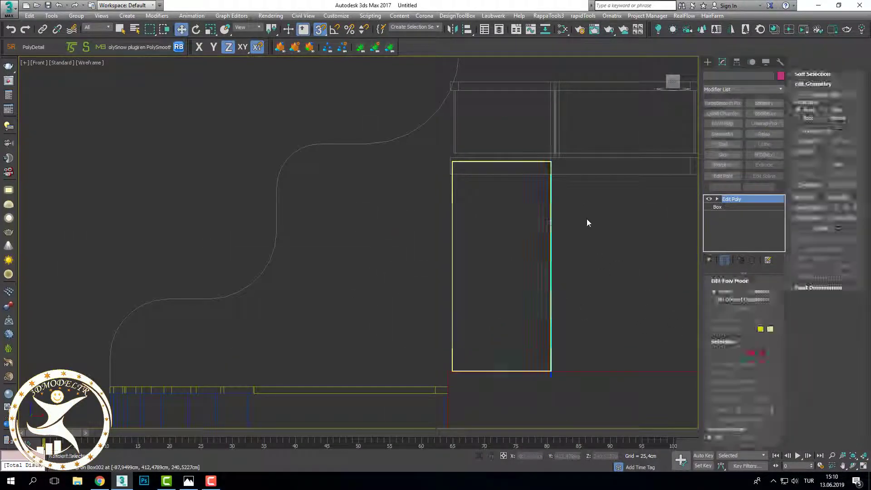
pyautogui.click(586, 218)
pyautogui.click(708, 62)
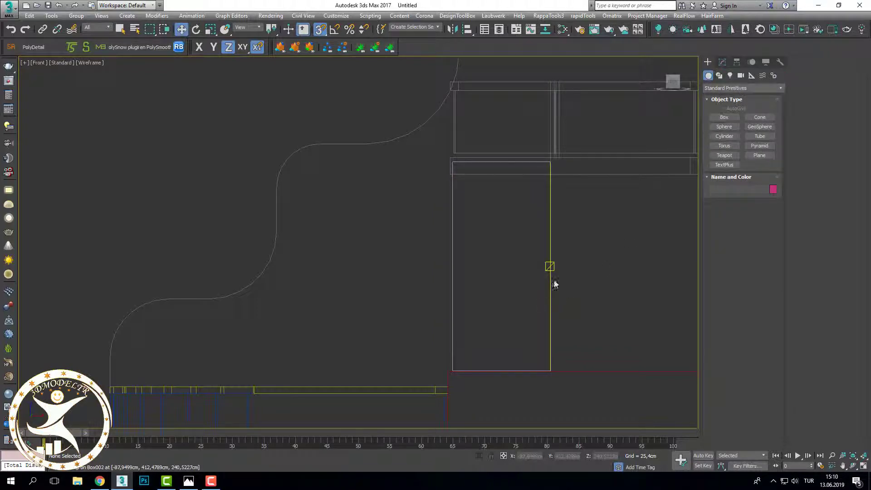
pyautogui.click(548, 280)
# Step: Slide the block's bottom vertices left along X so it leans diagonally
pyautogui.click(722, 64)
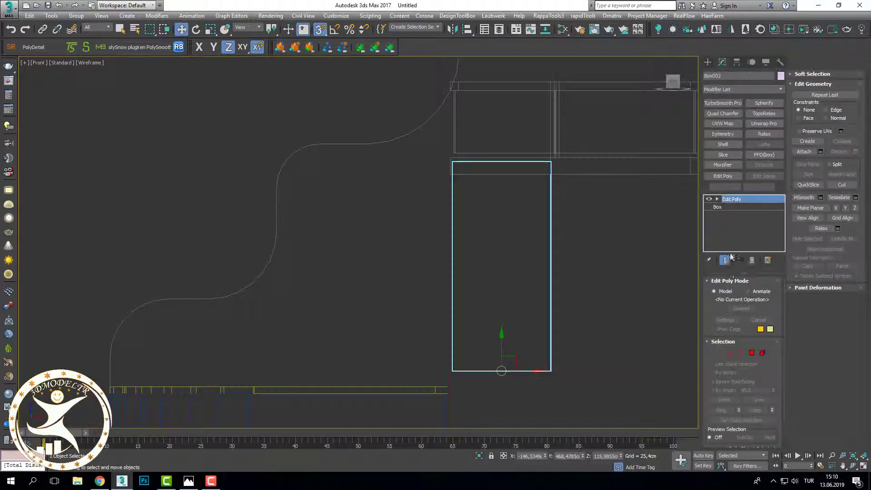
pyautogui.click(719, 353)
pyautogui.click(550, 370)
pyautogui.scroll(3, 567, 374)
pyautogui.moveTo(567, 374)
pyautogui.mouseDown()
pyautogui.moveTo(411, 343)
pyautogui.moveTo(422, 345)
pyautogui.mouseUp()
pyautogui.scroll(-3, 421, 272)
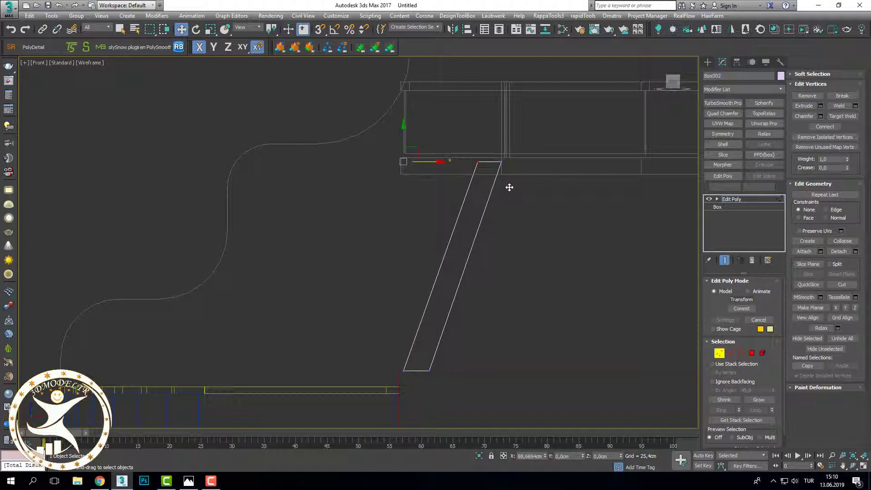
pyautogui.scroll(2, 451, 336)
# Step: Check the slanted block in shaded and Front wireframe views
pyautogui.moveTo(483, 305)
pyautogui.keyDown('alt'); pyautogui.mouseDown(button='middle')
pyautogui.moveTo(489, 363)
pyautogui.moveTo(529, 268)
pyautogui.moveTo(573, 340)
pyautogui.moveTo(548, 308)
pyautogui.moveTo(512, 287)
pyautogui.moveTo(533, 295)
pyautogui.moveTo(526, 292)
pyautogui.mouseUp(button='middle'); pyautogui.keyUp('alt')
pyautogui.press('F3')
pyautogui.scroll(3, 535, 293)
pyautogui.press('f')
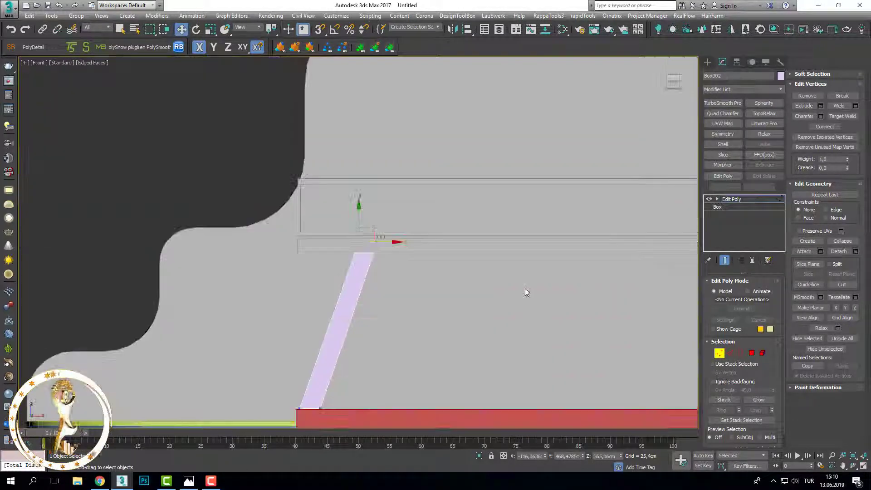
pyautogui.press('F3')
pyautogui.scroll(2, 390, 261)
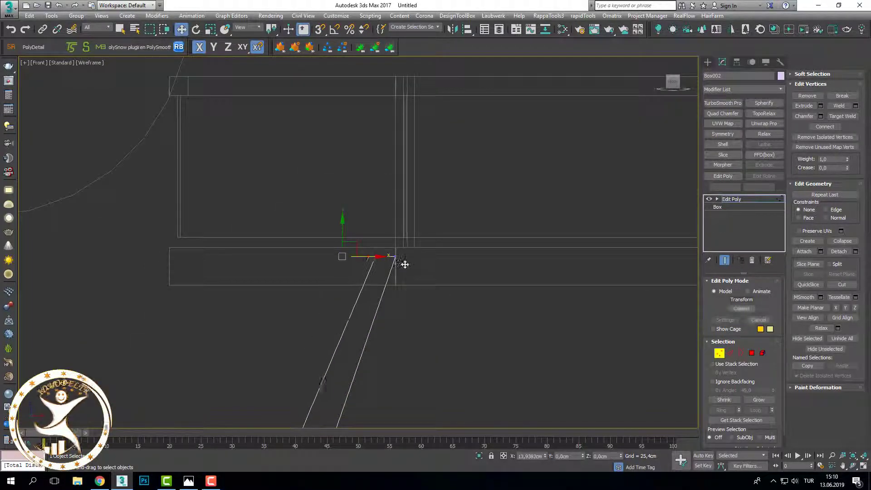
pyautogui.scroll(-3, 402, 258)
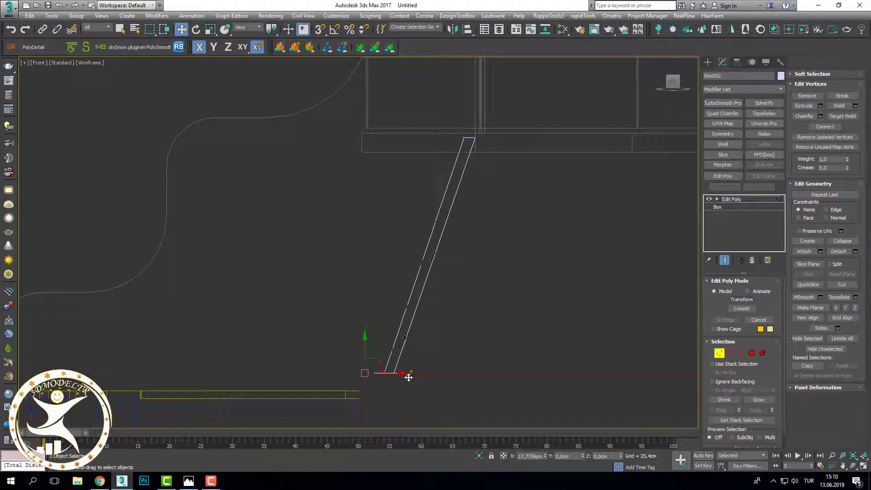
pyautogui.press('F3')
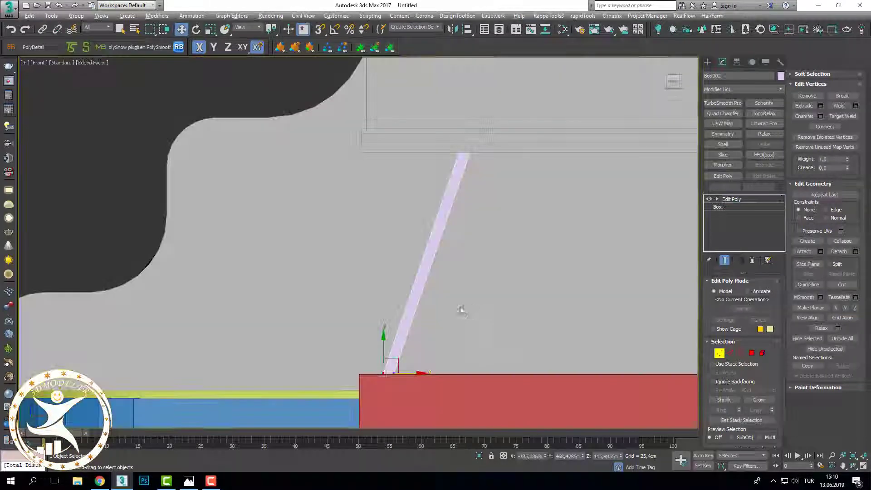
# Step: Orbit and zoom around the board to verify it leans from platform to ledge
pyautogui.moveTo(460, 307)
pyautogui.keyDown('alt'); pyautogui.mouseDown(button='middle')
pyautogui.moveTo(527, 340)
pyautogui.moveTo(486, 334)
pyautogui.mouseUp(button='middle'); pyautogui.keyUp('alt')
pyautogui.scroll(2, 474, 352)
pyautogui.scroll(3, 473, 347)
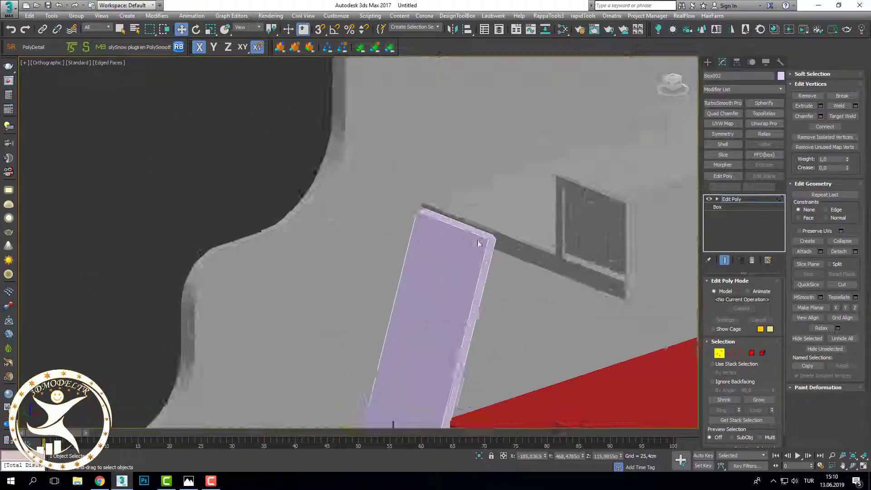
pyautogui.scroll(3, 490, 335)
pyautogui.scroll(2, 504, 324)
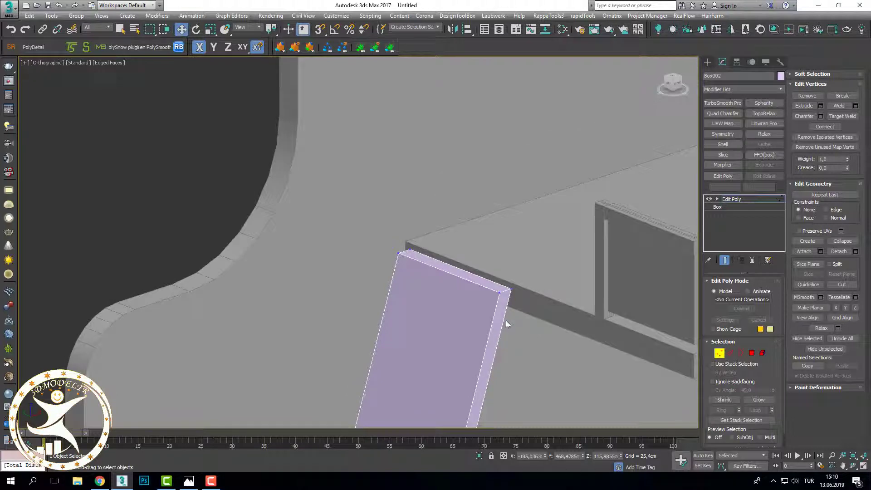
pyautogui.scroll(2, 505, 317)
pyautogui.scroll(2, 509, 304)
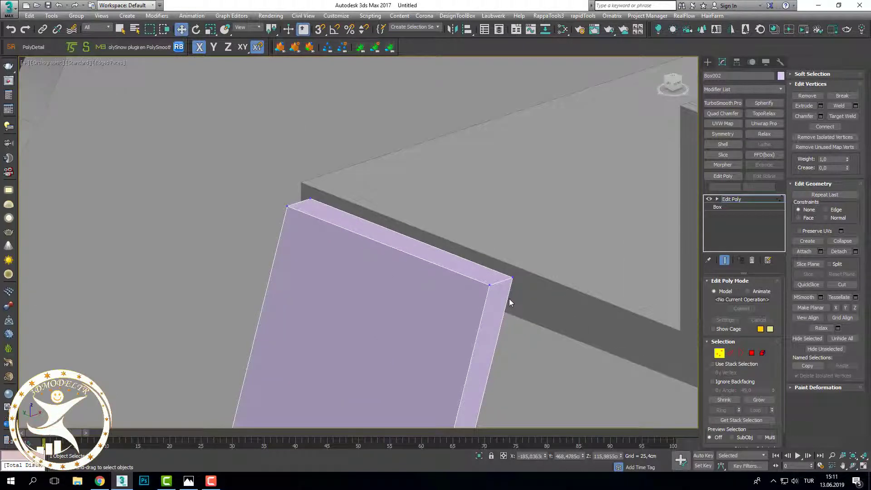
pyautogui.scroll(-4, 511, 295)
pyautogui.scroll(-1, 512, 292)
pyautogui.press('F3')
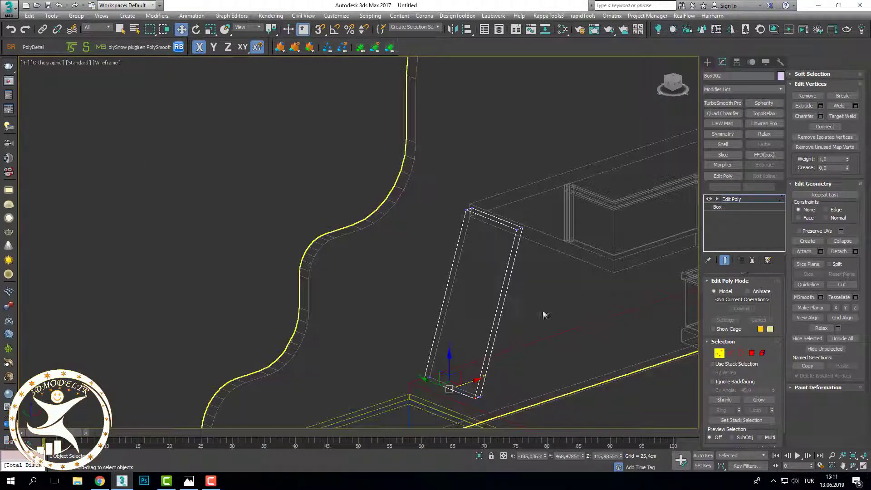
# Step: Pull the block's side face inward to thin it into a narrow slat
pyautogui.press('F3')
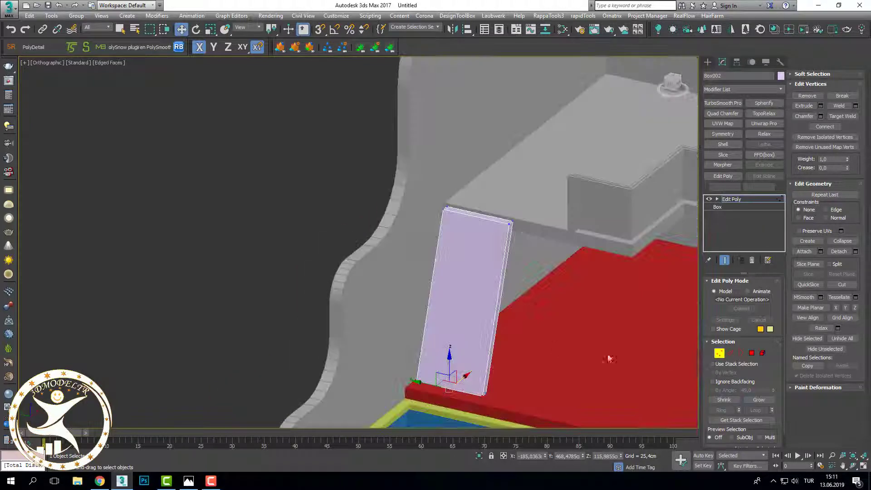
pyautogui.click(751, 353)
pyautogui.scroll(3, 498, 256)
pyautogui.click(499, 333)
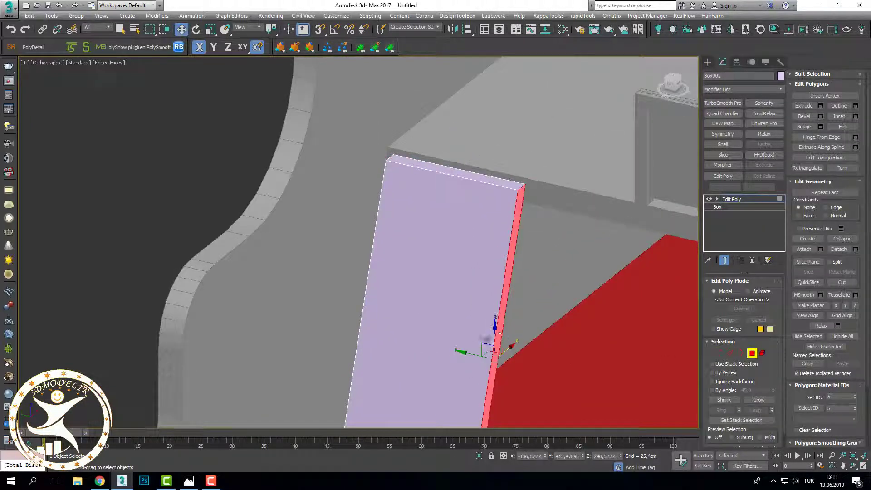
pyautogui.moveTo(470, 354); pyautogui.dragTo(346, 283)
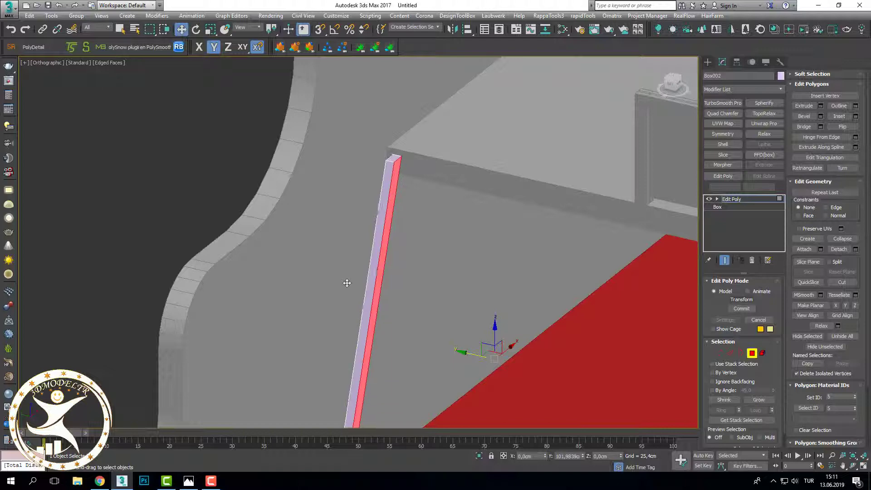
pyautogui.moveTo(423, 287)
pyautogui.keyDown('alt'); pyautogui.mouseDown(button='middle')
pyautogui.moveTo(451, 287)
pyautogui.moveTo(416, 297)
pyautogui.mouseUp(button='middle'); pyautogui.keyUp('alt')
pyautogui.scroll(-3, 451, 288)
pyautogui.scroll(5, 417, 297)
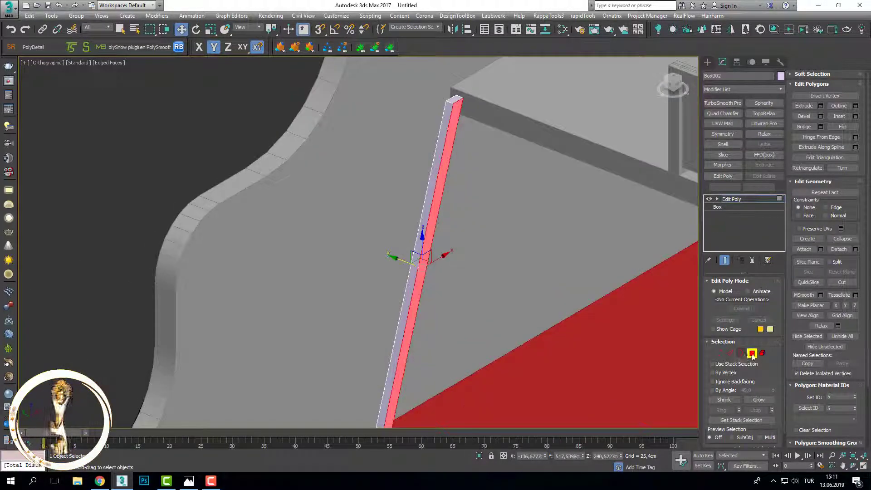
# Step: Exit polygon mode and Shift-drag a copy of the rod to one side
pyautogui.press('4')
pyautogui.press('F7')
pyautogui.scroll(-2, 532, 308)
pyautogui.scroll(-3, 532, 308)
pyautogui.press('F3')
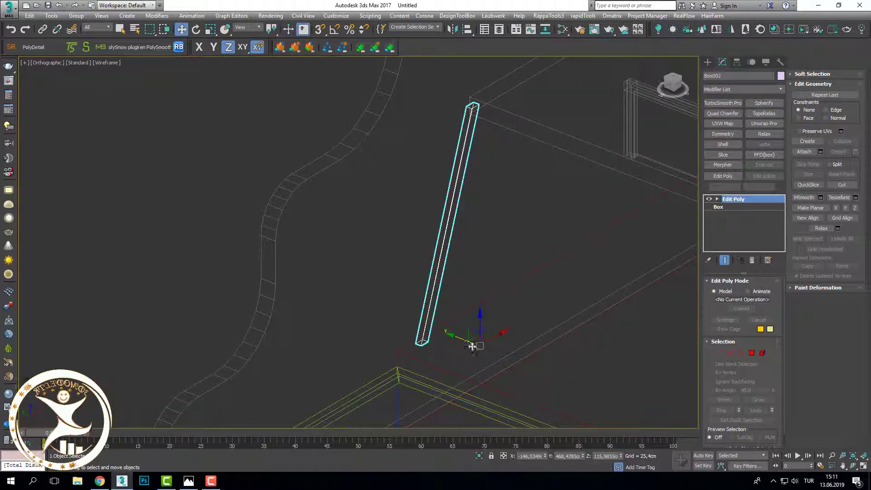
pyautogui.keyDown('shift'); pyautogui.moveTo(458, 337); pyautogui.dragTo(529, 362); pyautogui.keyUp('shift')
# Step: Confirm the Copy clone as Box003 and orbit to view both parallel rods
pyautogui.press('F3')
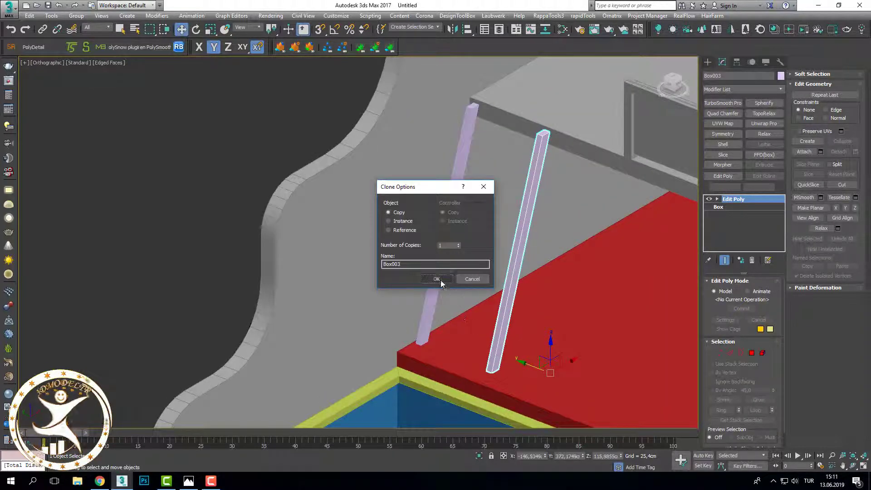
pyautogui.click(440, 279)
pyautogui.moveTo(459, 292)
pyautogui.keyDown('alt'); pyautogui.mouseDown(button='middle')
pyautogui.moveTo(504, 294)
pyautogui.moveTo(485, 294)
pyautogui.mouseUp(button='middle'); pyautogui.keyUp('alt')
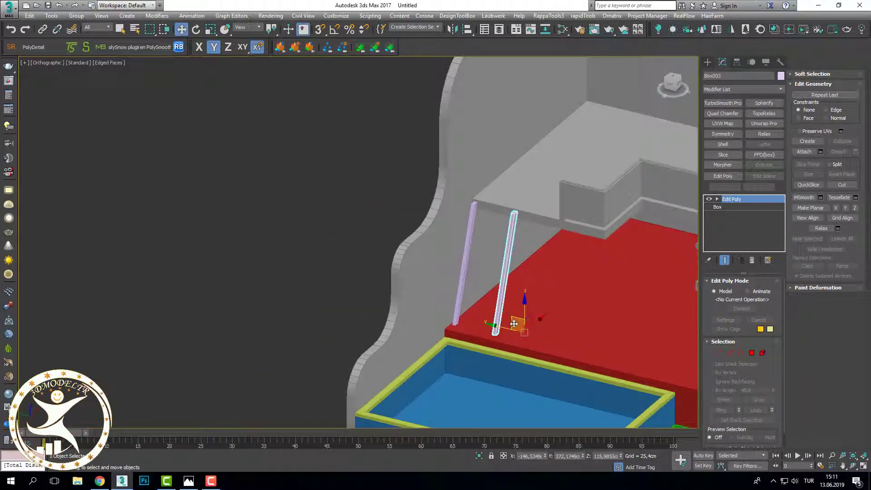
pyautogui.scroll(4, 514, 323)
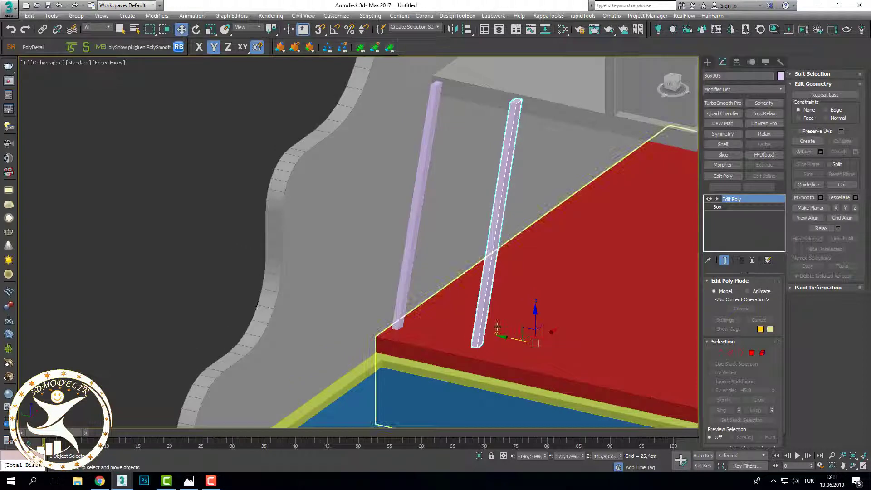
pyautogui.scroll(-2, 497, 327)
pyautogui.moveTo(497, 326)
pyautogui.keyDown('alt'); pyautogui.mouseDown(button='middle')
pyautogui.moveTo(460, 300)
pyautogui.moveTo(481, 308)
pyautogui.moveTo(460, 316)
pyautogui.moveTo(481, 290)
pyautogui.moveTo(476, 272)
pyautogui.moveTo(474, 308)
pyautogui.mouseUp(button='middle'); pyautogui.keyUp('alt')
pyautogui.scroll(-4, 472, 304)
pyautogui.scroll(4, 481, 291)
# Step: Orbit around the room and select the upper ledge shape Line005
pyautogui.scroll(5, 474, 317)
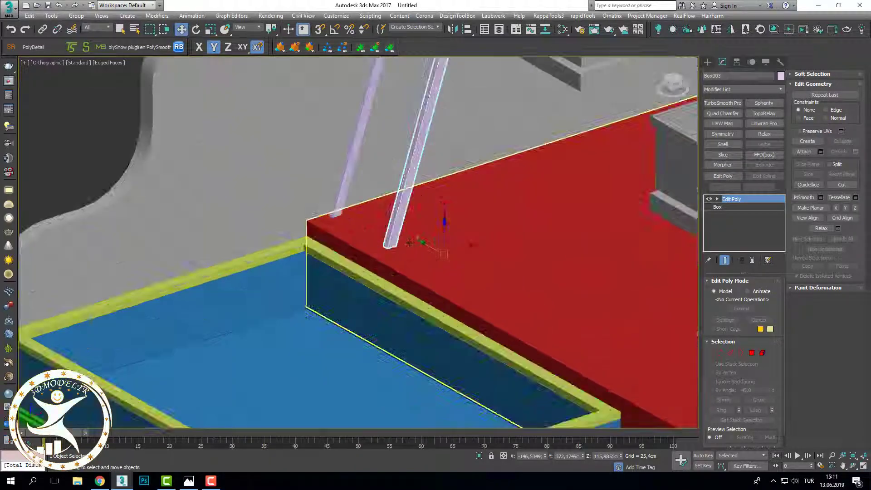
pyautogui.scroll(2, 470, 338)
pyautogui.scroll(-3, 471, 338)
pyautogui.moveTo(471, 337)
pyautogui.keyDown('alt'); pyautogui.mouseDown(button='middle')
pyautogui.moveTo(522, 253)
pyautogui.moveTo(525, 272)
pyautogui.mouseUp(button='middle'); pyautogui.keyUp('alt')
pyautogui.press('F3')
pyautogui.click(534, 248)
pyautogui.press('F3')
pyautogui.scroll(2, 524, 272)
pyautogui.click(525, 272)
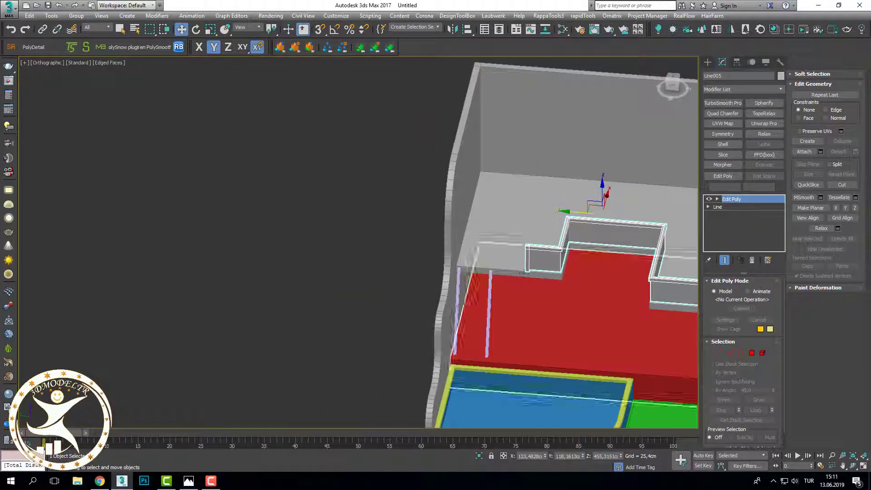
# Step: Move Line005's left-end vertices to the right to line up with the second slat
pyautogui.click(719, 354)
pyautogui.scroll(3, 567, 272)
pyautogui.press('F3')
pyautogui.press('F3')
pyautogui.moveTo(517, 276); pyautogui.dragTo(490, 209)
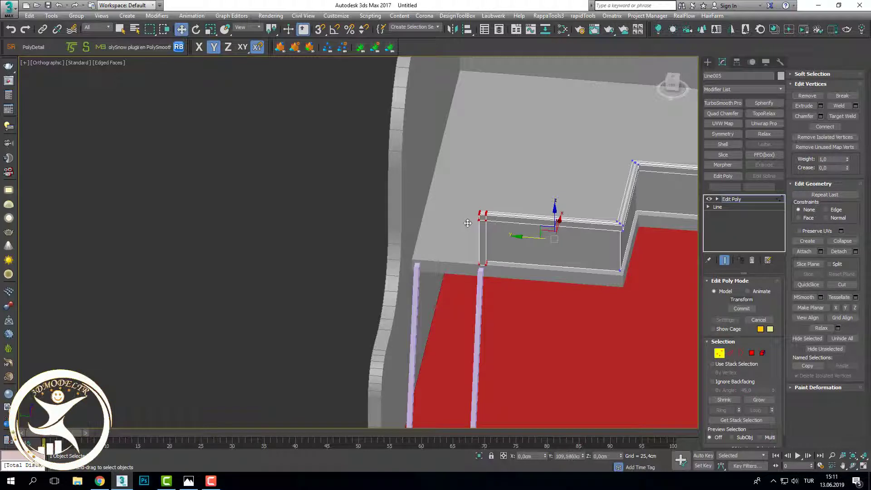
pyautogui.moveTo(467, 222); pyautogui.dragTo(481, 225)
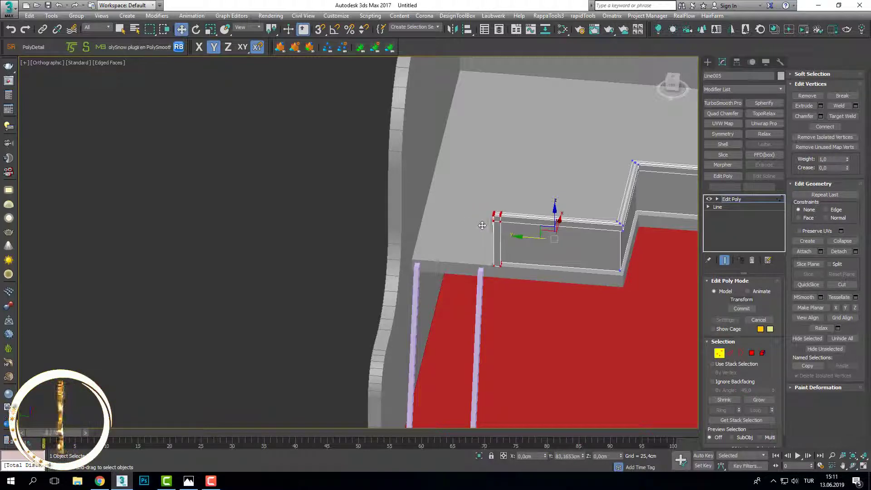
pyautogui.click(719, 353)
# Step: Select the copied rod Box003 and switch to Top view
pyautogui.click(478, 321)
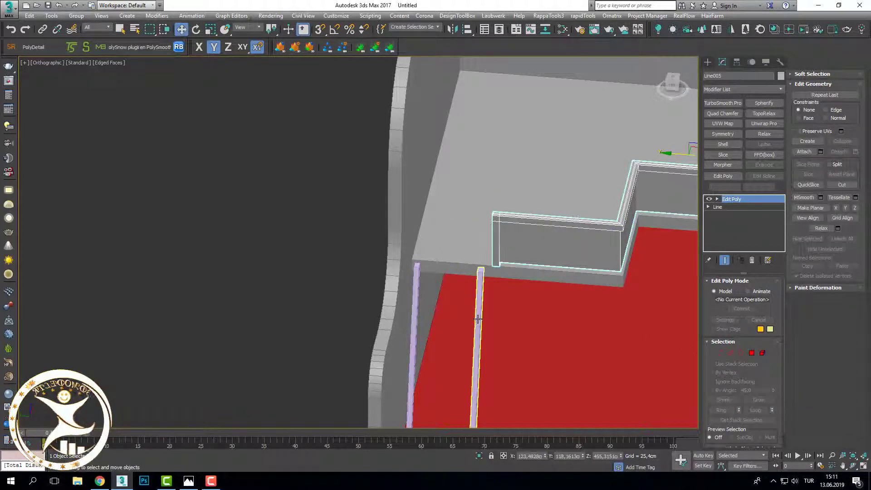
pyautogui.scroll(3, 481, 321)
pyautogui.press('t')
pyautogui.scroll(2, 478, 317)
# Step: Shift Box003 back along Y in the Top wireframe view
pyautogui.press('F3')
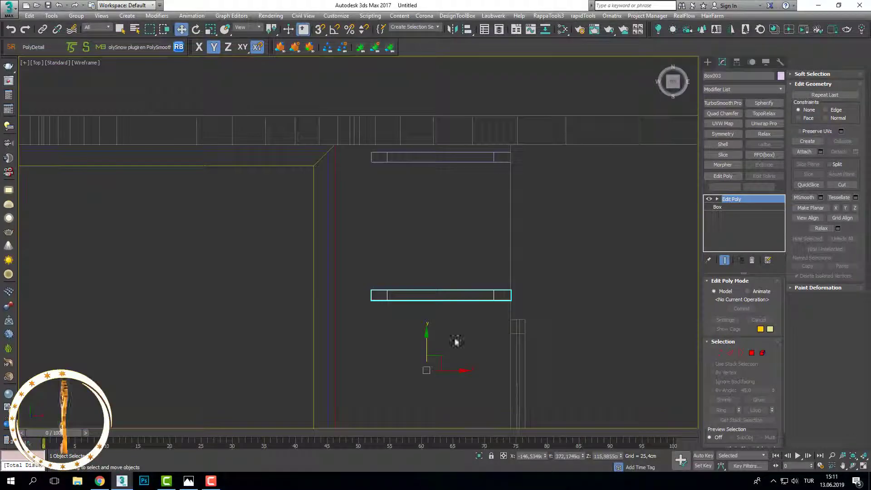
pyautogui.moveTo(416, 355); pyautogui.dragTo(419, 398)
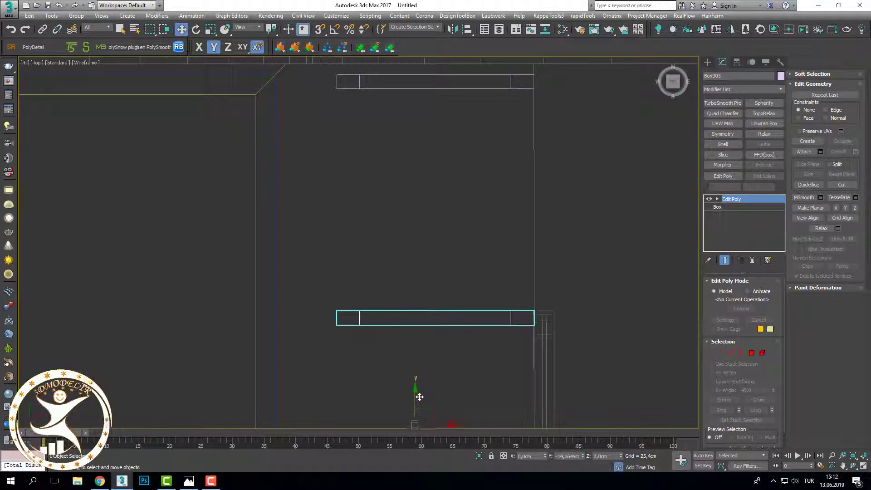
pyautogui.scroll(-2, 419, 397)
pyautogui.press('F3')
pyautogui.hotkey('shift', 'z')
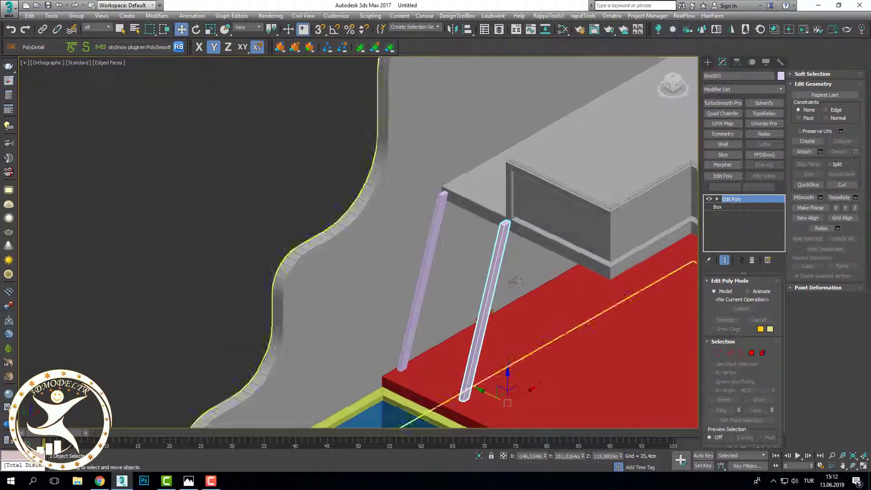
pyautogui.scroll(2, 511, 282)
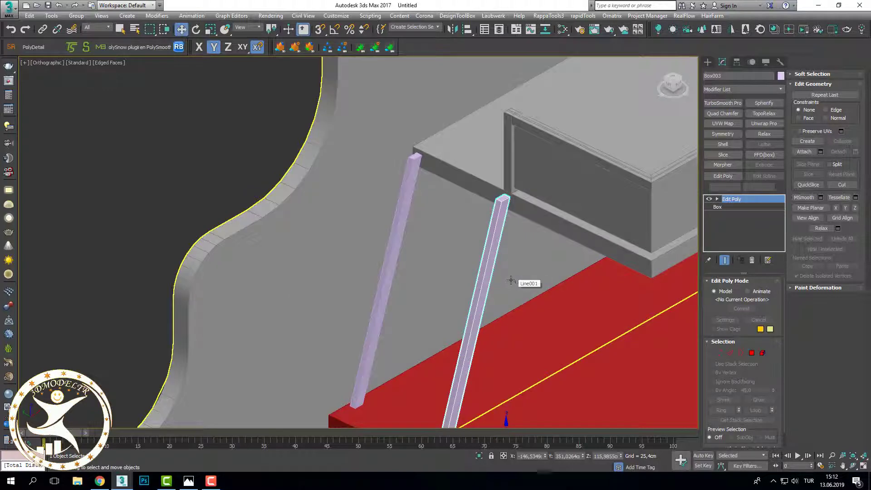
# Step: In Front view, connect Box003's long edges with 7 crosswise segments
pyautogui.press('f')
pyautogui.press('z')
pyautogui.press('F3')
pyautogui.click(467, 244)
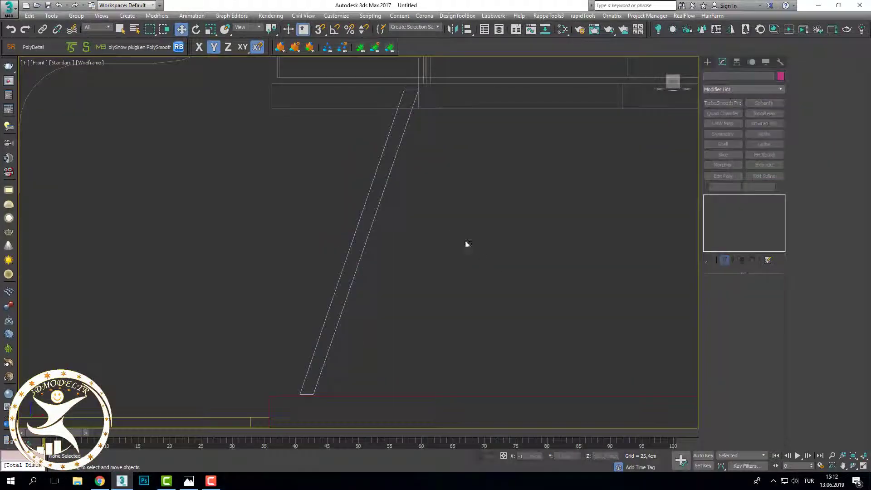
pyautogui.click(384, 187)
pyautogui.press('2')
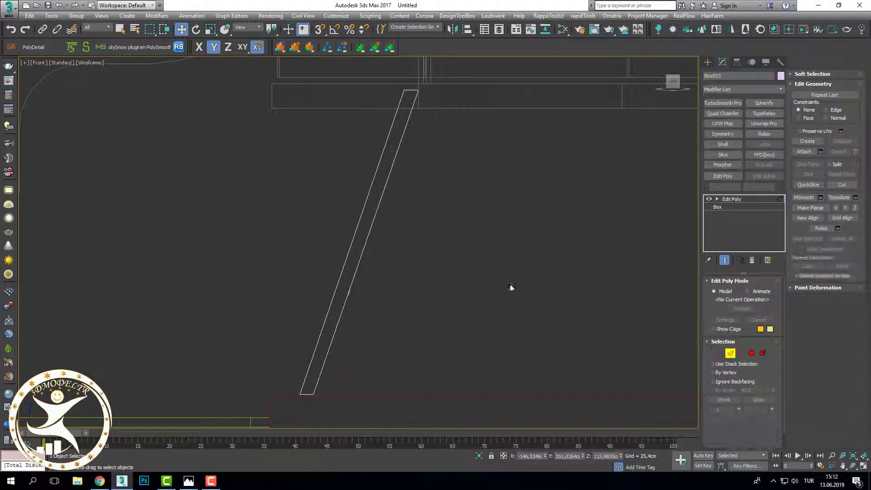
pyautogui.moveTo(512, 288); pyautogui.dragTo(283, 170)
pyautogui.click(855, 137)
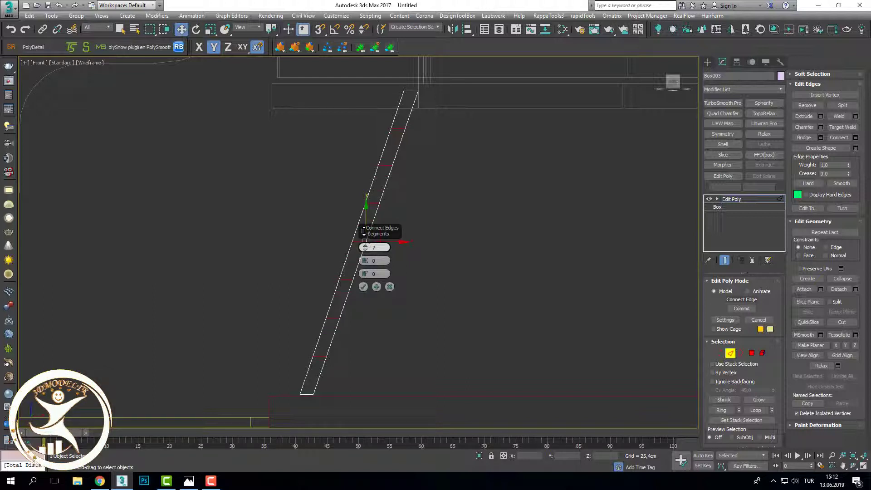
# Step: Apply the 7 connecting edges on the copied rod and chamfer them by 5.0 cm into rung bands
pyautogui.click(363, 286)
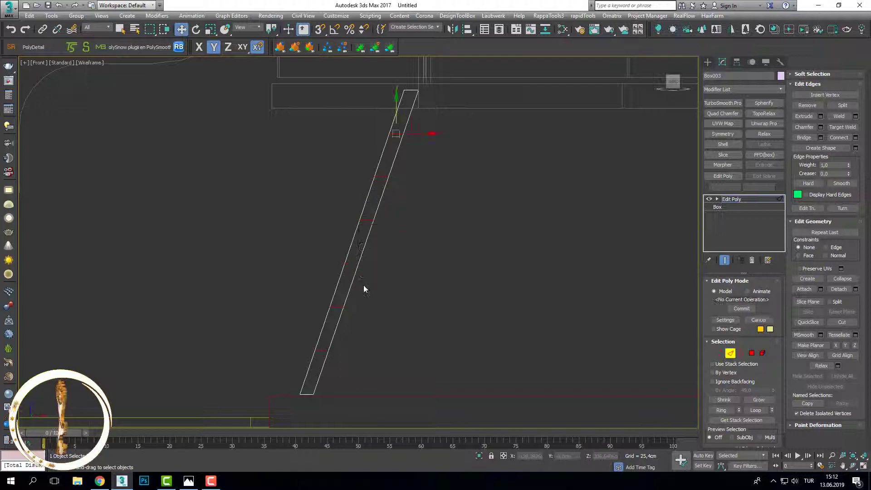
pyautogui.click(820, 127)
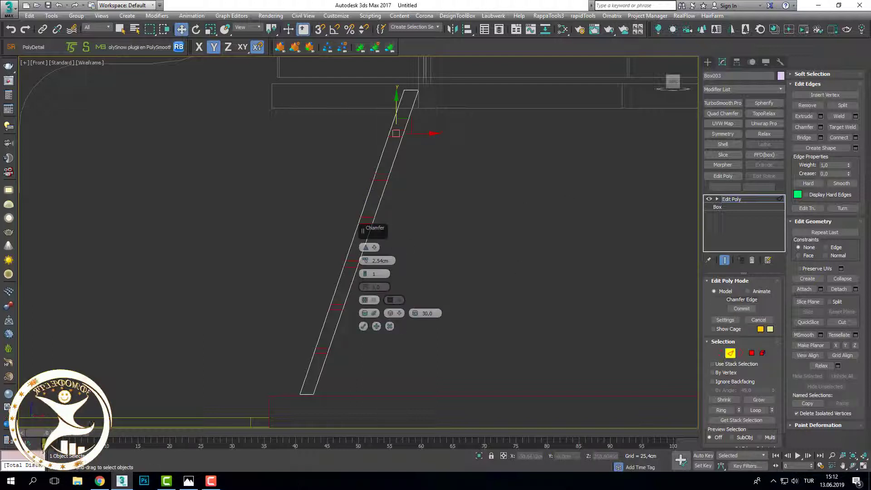
pyautogui.moveTo(365, 263); pyautogui.dragTo(365, 252)
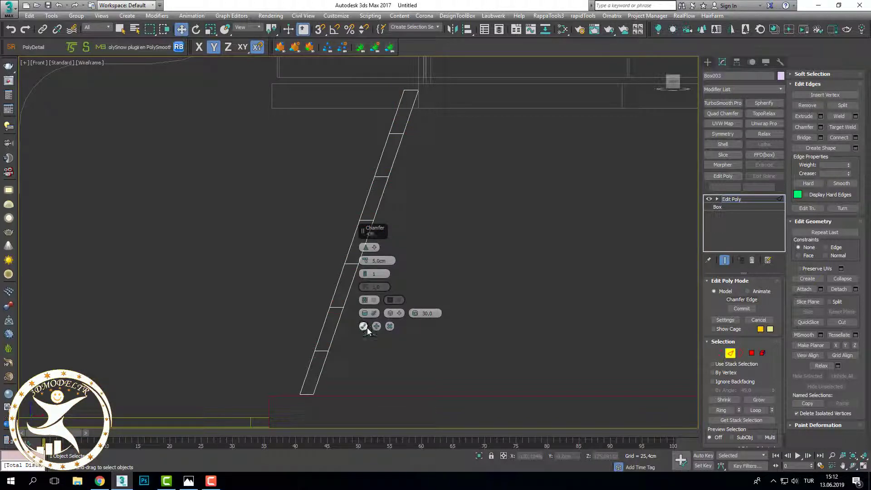
pyautogui.click(390, 327)
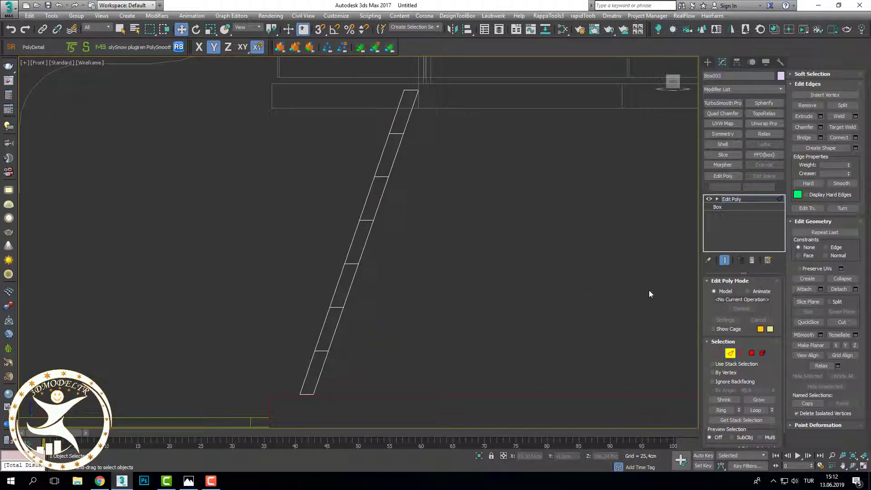
pyautogui.click(820, 127)
pyautogui.click(390, 326)
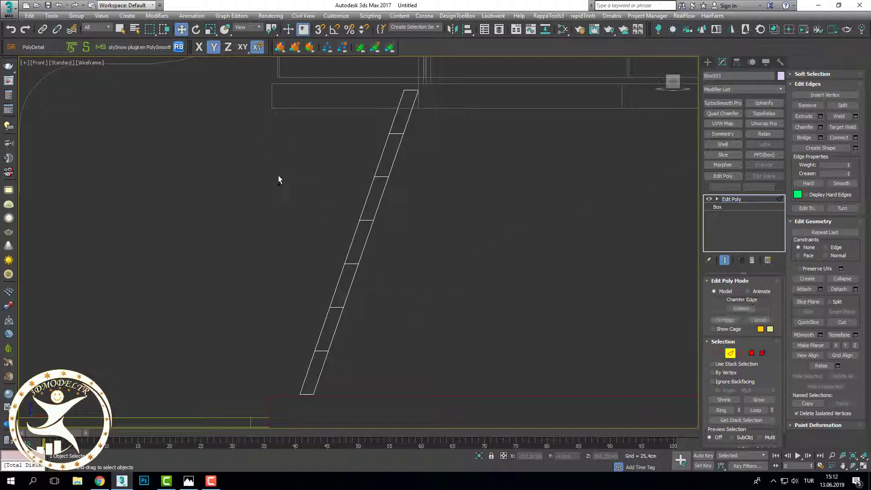
# Step: Reapply the chamfer to the rod's edges and orbit into an angled view
pyautogui.press(';')
pyautogui.moveTo(307, 221)
pyautogui.keyDown('alt'); pyautogui.mouseDown(button='middle')
pyautogui.moveTo(334, 233)
pyautogui.moveTo(317, 200)
pyautogui.moveTo(461, 272)
pyautogui.mouseUp(button='middle'); pyautogui.keyUp('alt')
pyautogui.press('F3')
pyautogui.scroll(4, 461, 272)
pyautogui.press('F3')
pyautogui.press('2')
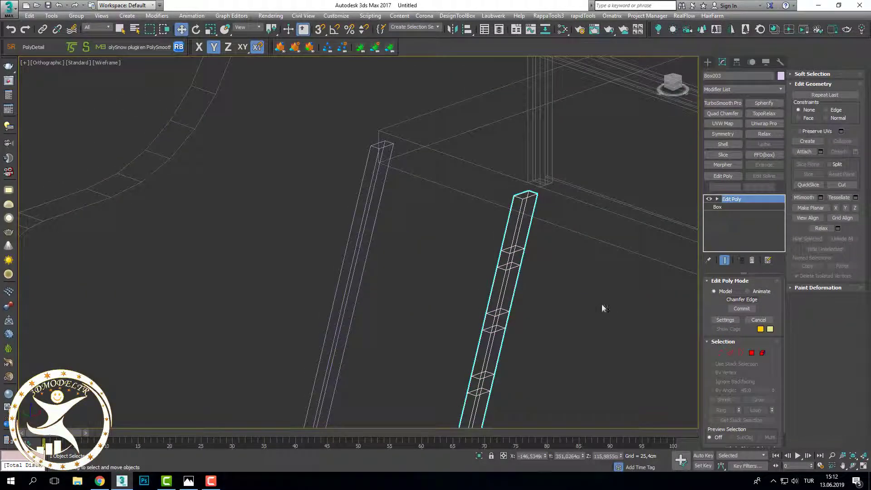
pyautogui.press('F3')
pyautogui.scroll(-4, 541, 272)
# Step: Adjust the rod's pivot point using Affect Pivot Only in the Hierarchy settings
pyautogui.click(736, 62)
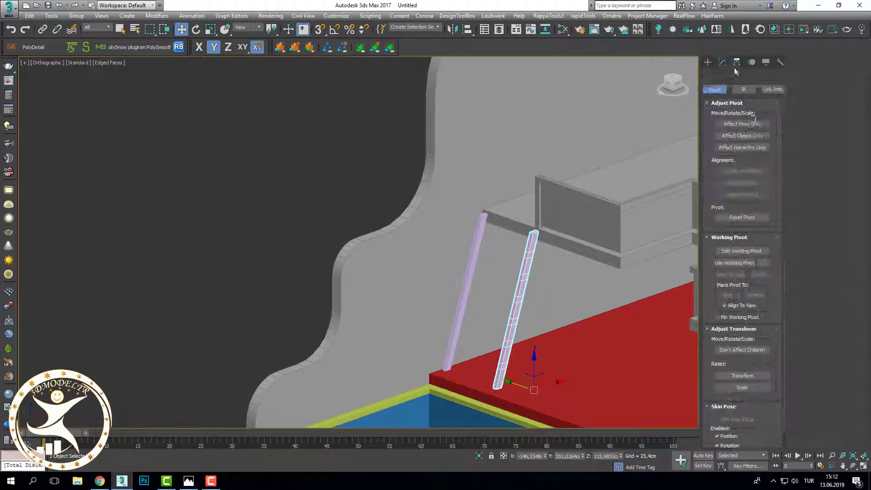
pyautogui.click(757, 126)
pyautogui.click(748, 123)
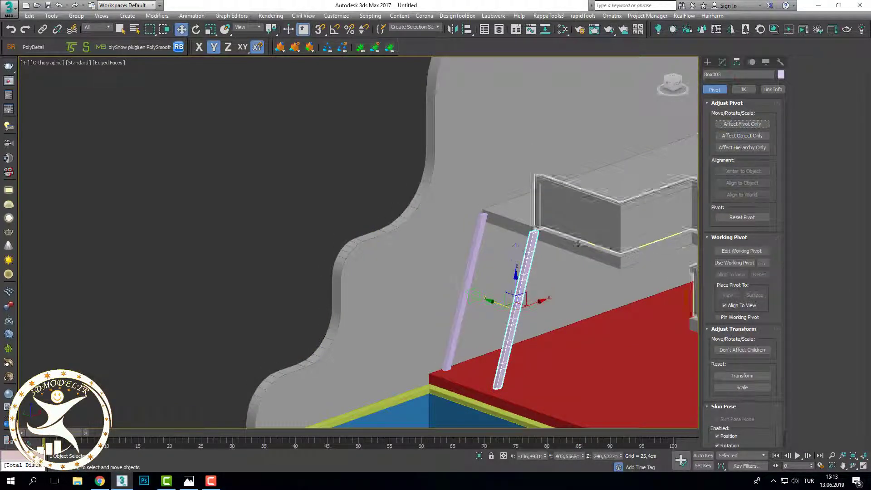
pyautogui.scroll(3, 507, 316)
pyautogui.scroll(1, 507, 316)
pyautogui.press('F3')
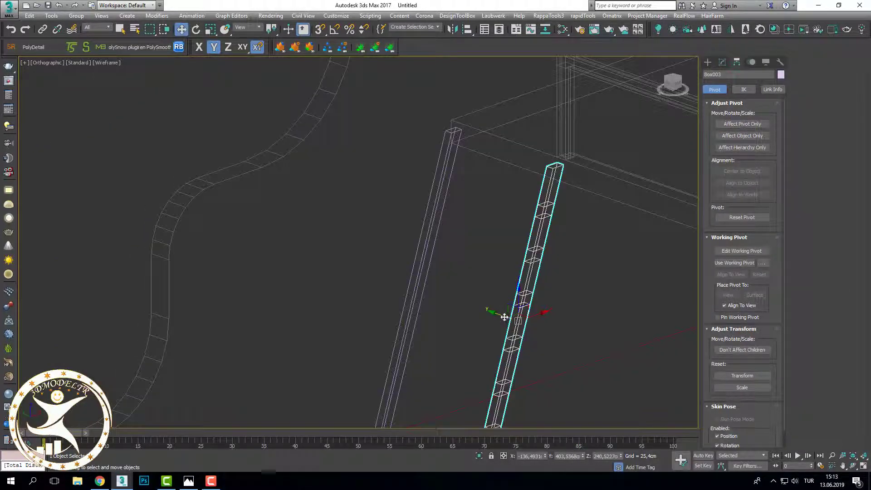
# Step: Copy the banded rod as Box004 and snap it into the left rod position
pyautogui.keyDown('shift'); pyautogui.moveTo(504, 317); pyautogui.dragTo(459, 300); pyautogui.keyUp('shift')
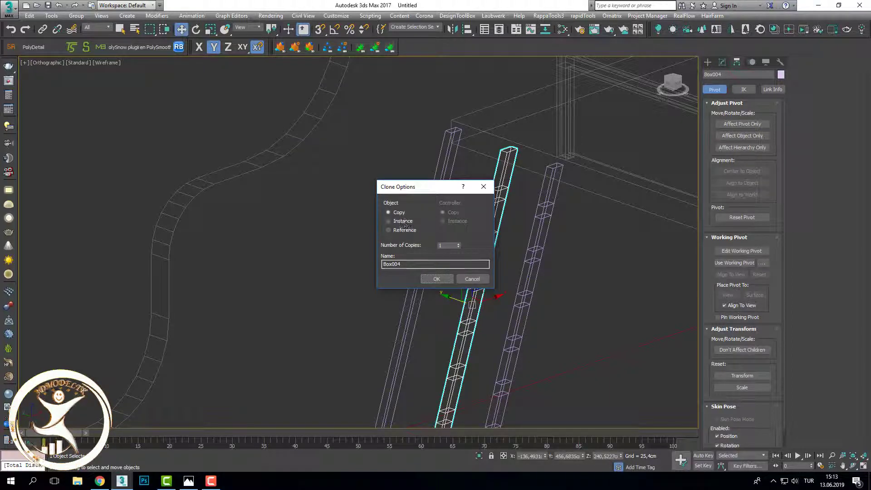
pyautogui.click(436, 278)
pyautogui.press('F3')
pyautogui.press('F3')
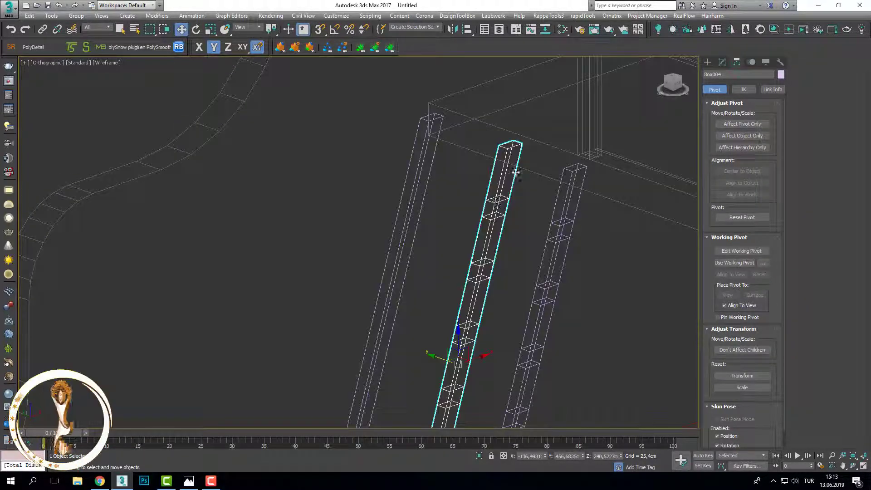
pyautogui.press('s')
pyautogui.moveTo(511, 144); pyautogui.dragTo(432, 116)
# Step: Shift the original left rod so it no longer overlaps the new copy
pyautogui.press('F3')
pyautogui.press('F3')
pyautogui.press('s')
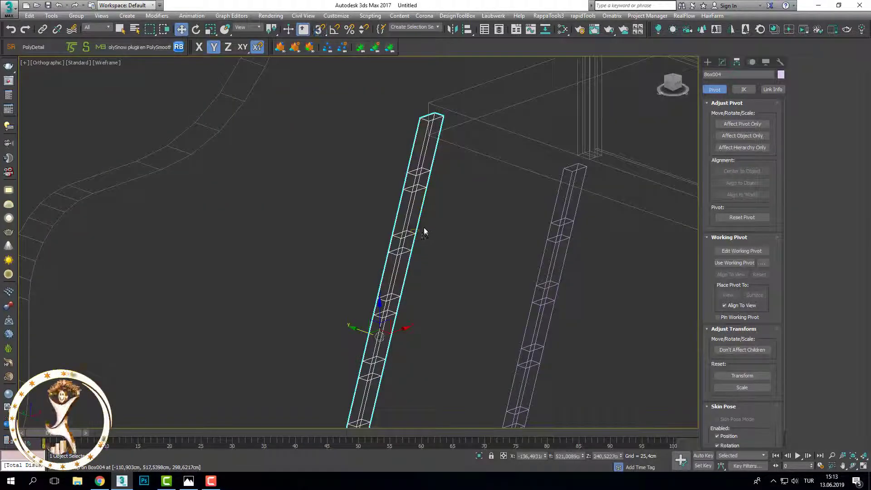
pyautogui.click(423, 227)
pyautogui.scroll(-3, 423, 235)
pyautogui.press('F3')
pyautogui.press('F3')
pyautogui.scroll(3, 423, 235)
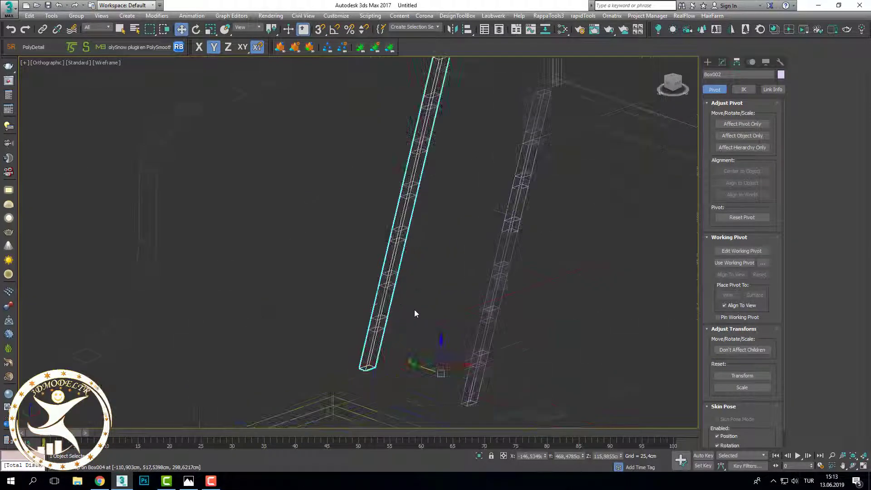
pyautogui.moveTo(420, 366); pyautogui.dragTo(401, 356)
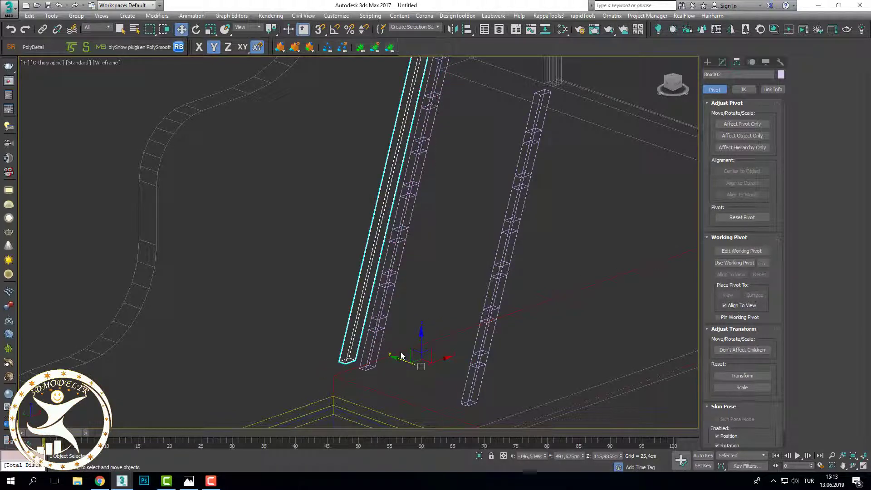
pyautogui.click(426, 323)
# Step: Select the ladder rail pole and orbit to see its top and beam
pyautogui.scroll(-3, 426, 322)
pyautogui.press('F3')
pyautogui.scroll(5, 468, 164)
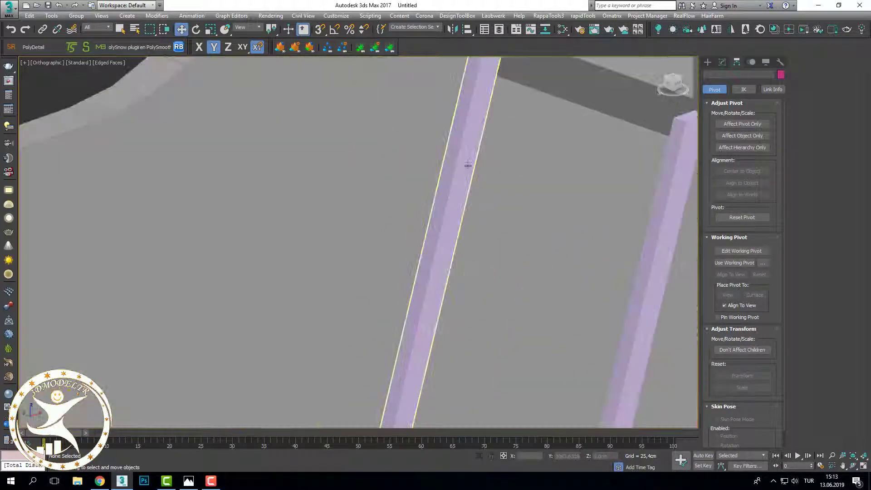
pyautogui.click(468, 165)
pyautogui.keyDown('alt'); pyautogui.moveTo(467, 159); pyautogui.dragTo(671, 156, button='middle'); pyautogui.keyUp('alt')
# Step: Select faces along the pole in the Edit Poly modifier's Polygon mode
pyautogui.click(722, 62)
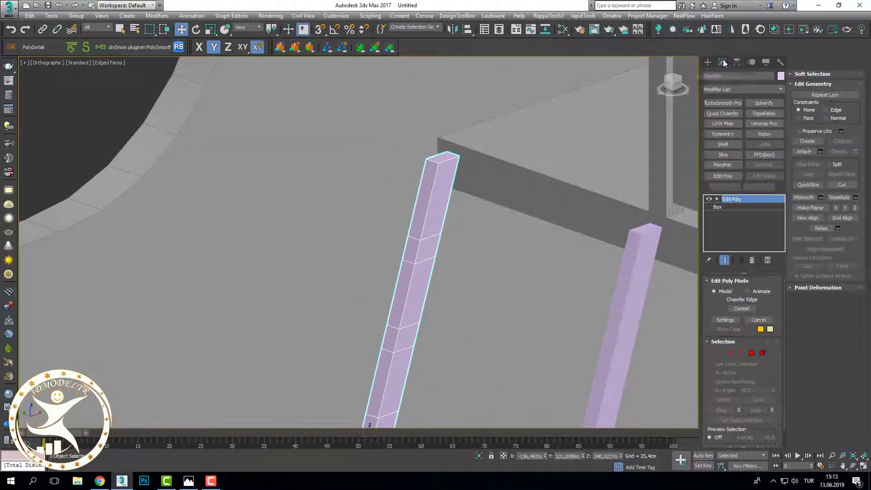
pyautogui.click(751, 352)
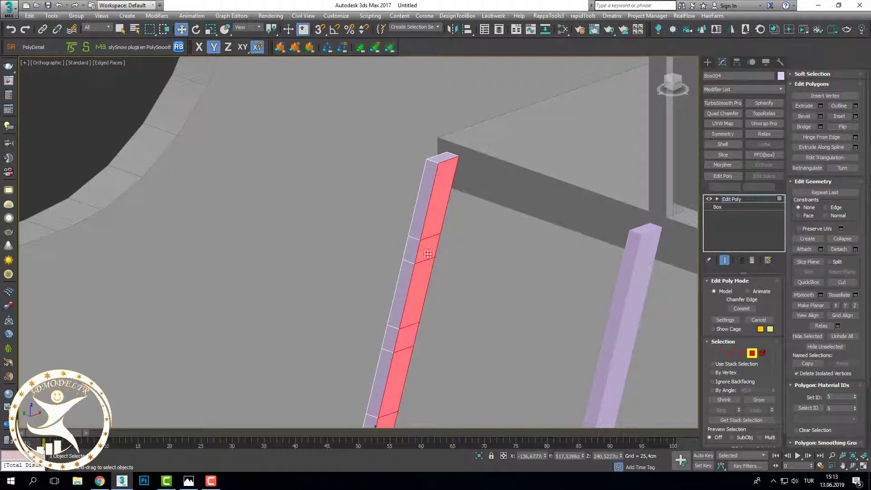
pyautogui.scroll(-5, 454, 249)
pyautogui.scroll(5, 455, 250)
pyautogui.click(462, 249)
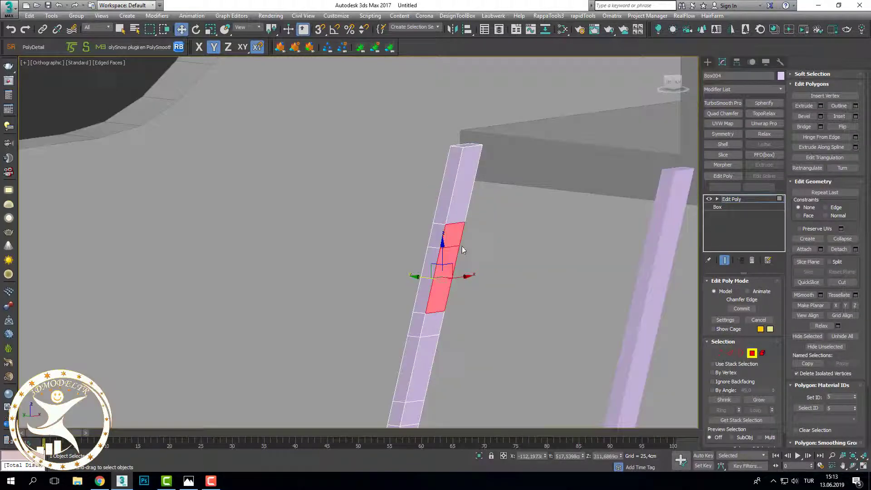
pyautogui.scroll(3, 455, 239)
pyautogui.click(453, 222)
pyautogui.press('F3')
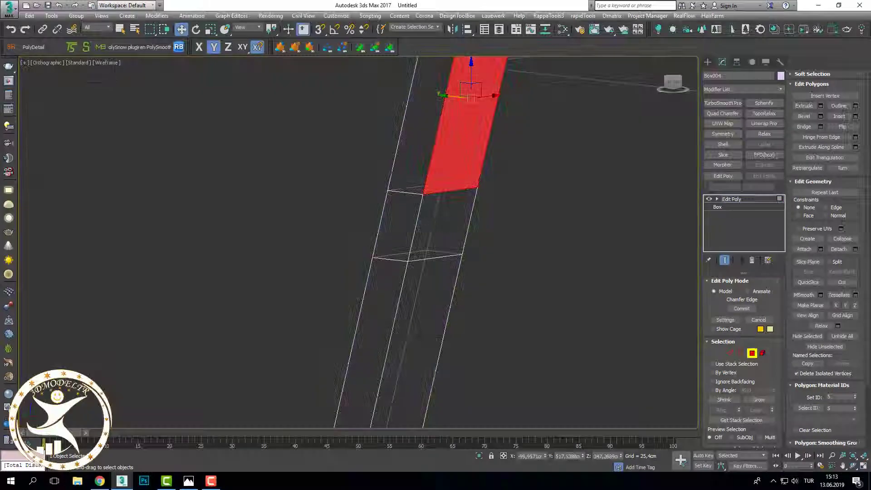
pyautogui.press('F3')
pyautogui.press('F3')
# Step: Chamfer the pole's selected cross-edge rings by 5 cm into narrow bands
pyautogui.click(729, 353)
pyautogui.press('F3')
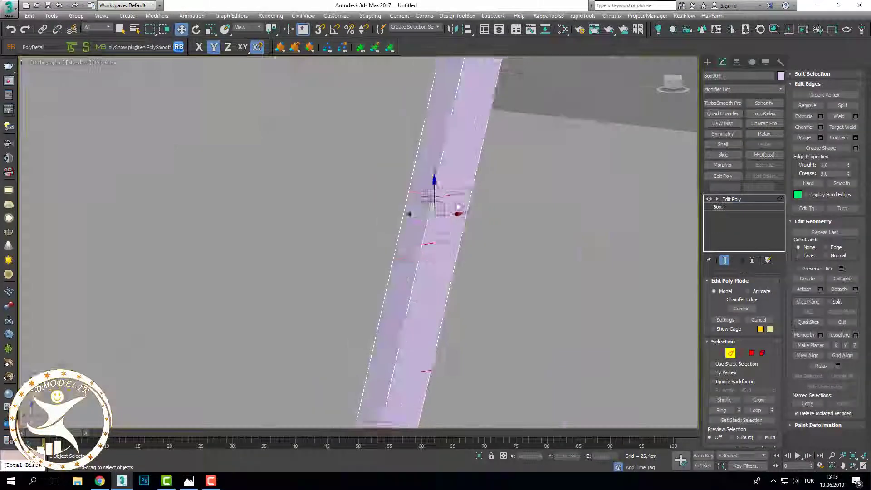
pyautogui.scroll(-3, 476, 226)
pyautogui.scroll(5, 500, 251)
pyautogui.keyDown('alt'); pyautogui.moveTo(501, 251); pyautogui.dragTo(717, 163, button='middle'); pyautogui.keyUp('alt')
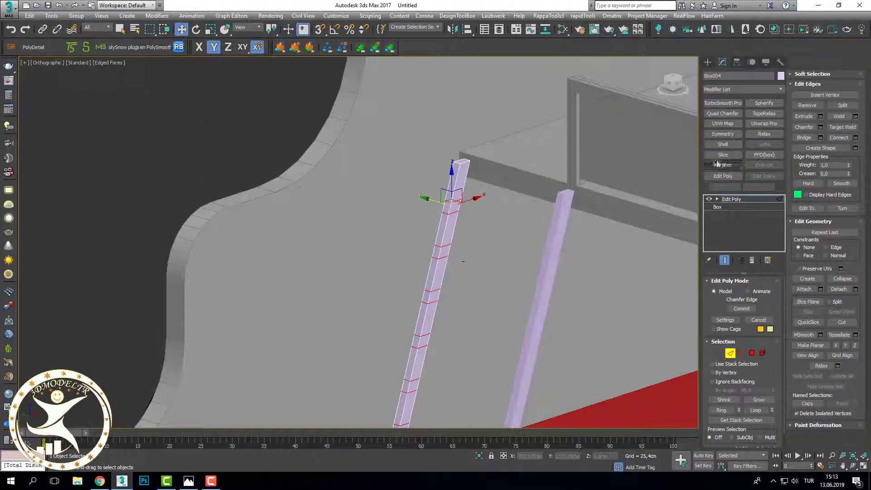
pyautogui.click(820, 126)
pyautogui.scroll(3, 459, 231)
pyautogui.press('F3')
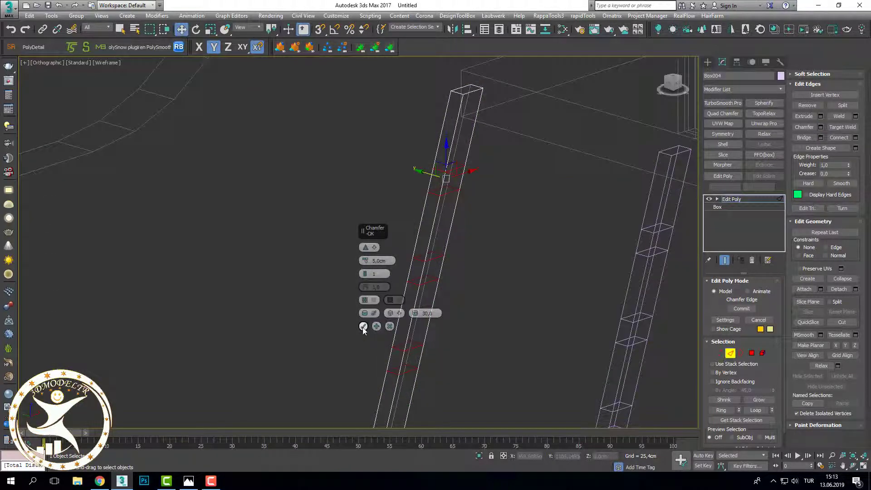
pyautogui.click(363, 326)
pyautogui.press('F3')
# Step: Select the second ladder rail, Box003, and repeat the chamfer on it
pyautogui.press('F3')
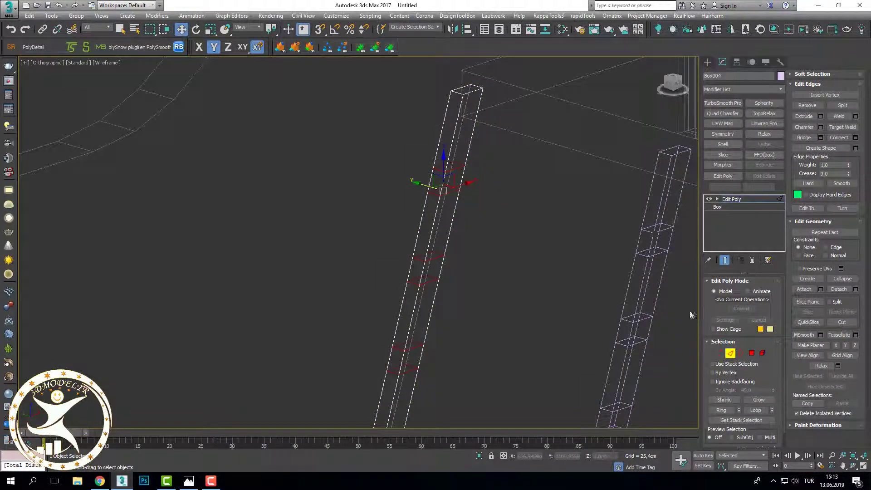
pyautogui.click(751, 353)
pyautogui.click(452, 180)
pyautogui.press('F3')
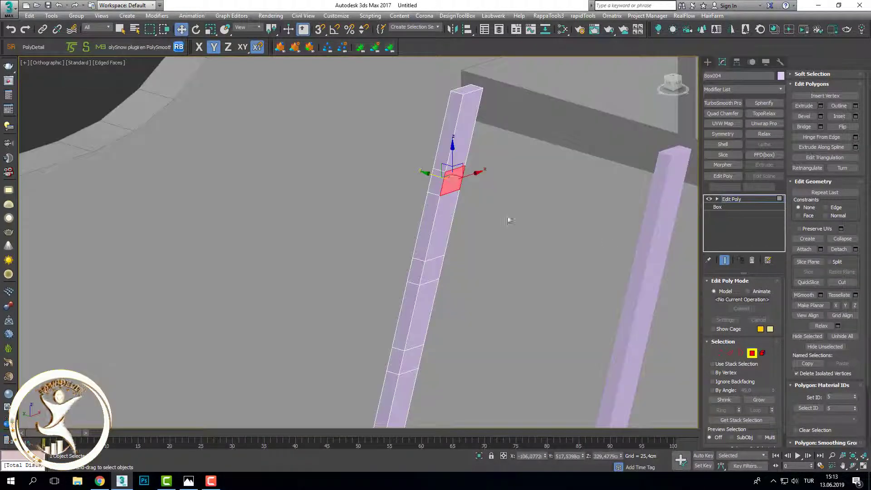
pyautogui.press('F3')
pyautogui.press('2')
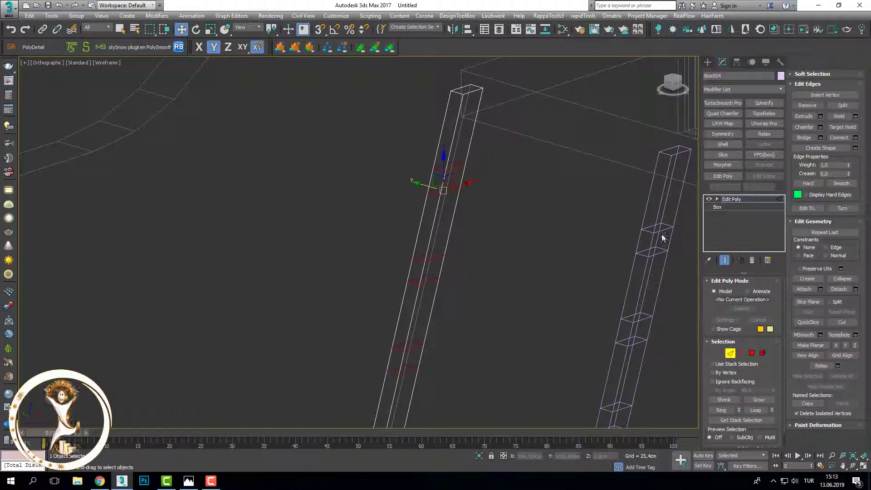
pyautogui.scroll(-5, 630, 271)
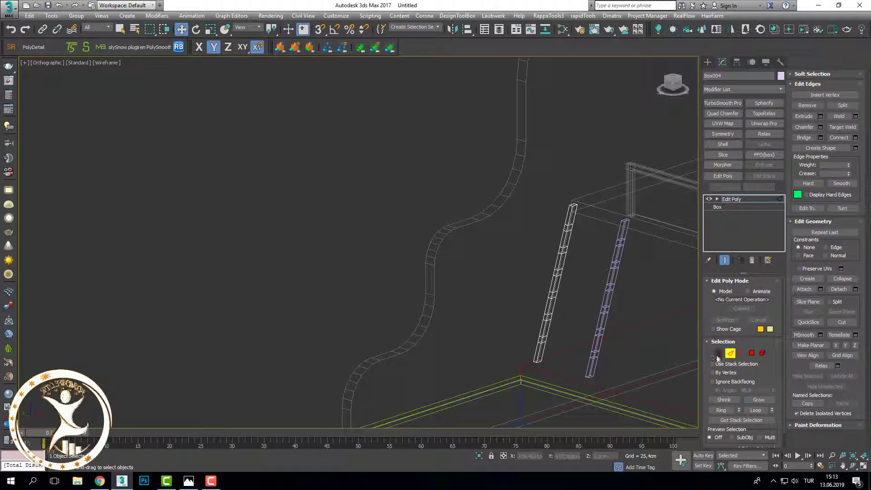
pyautogui.click(608, 295)
pyautogui.scroll(5, 603, 290)
pyautogui.hotkey('ctrl', 'shift', 'c')
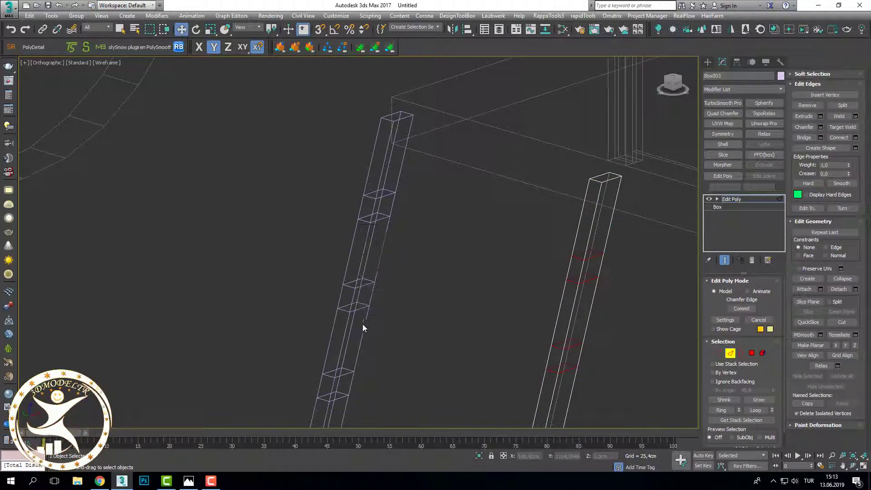
# Step: Attach the left rail to Box003 so both rails form one object
pyautogui.click(751, 353)
pyautogui.moveTo(633, 320)
pyautogui.keyDown('alt'); pyautogui.mouseDown(button='middle')
pyautogui.moveTo(461, 295)
pyautogui.moveTo(544, 290)
pyautogui.moveTo(437, 248)
pyautogui.mouseUp(button='middle'); pyautogui.keyUp('alt')
pyautogui.scroll(3, 436, 249)
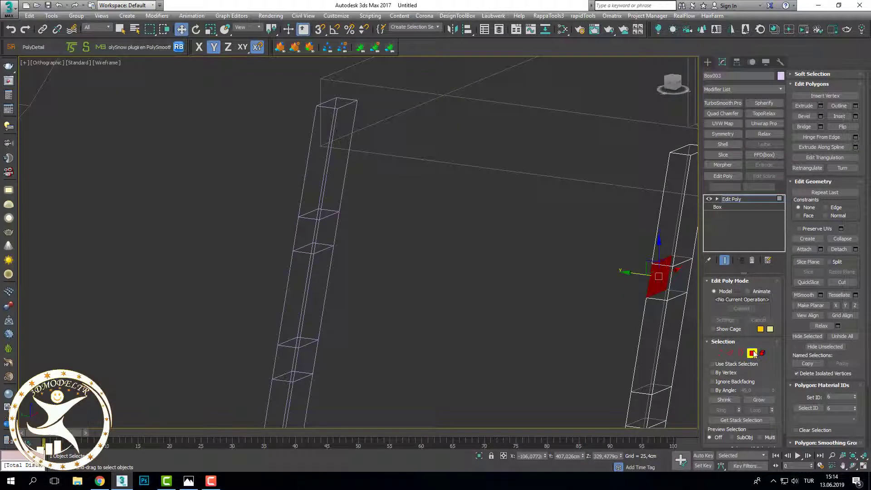
pyautogui.click(752, 352)
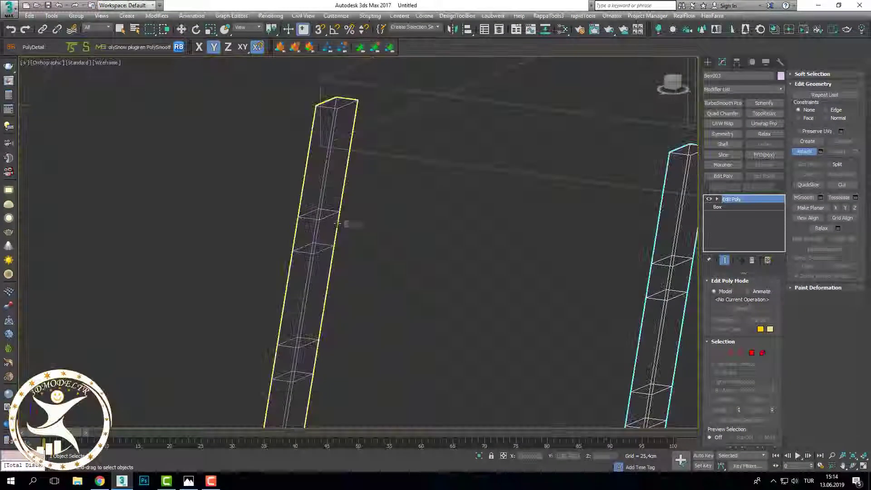
pyautogui.click(333, 225)
pyautogui.click(749, 354)
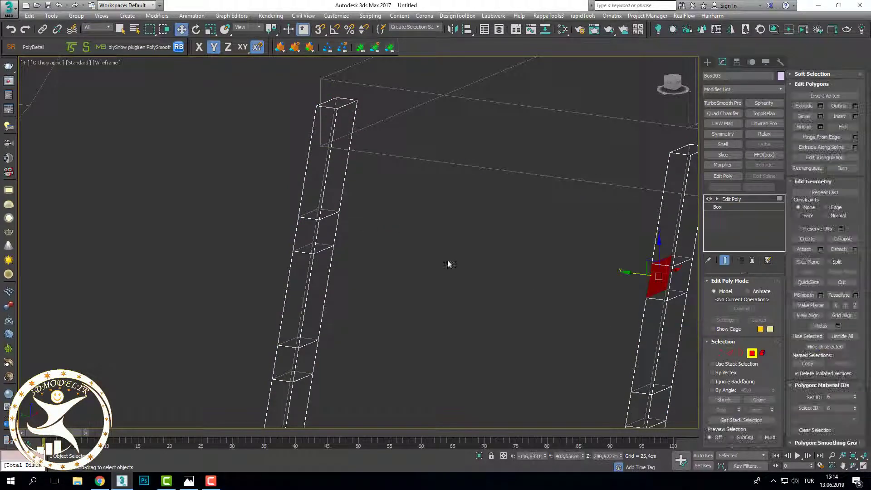
# Step: Select the band faces on the rails, adding a rung face on the right rail
pyautogui.moveTo(336, 326)
pyautogui.mouseDown(button='middle')
pyautogui.moveTo(405, 248)
pyautogui.moveTo(517, 279)
pyautogui.mouseUp(button='middle')
pyautogui.scroll(-4, 413, 262)
pyautogui.press('q')
pyautogui.scroll(3, 518, 278)
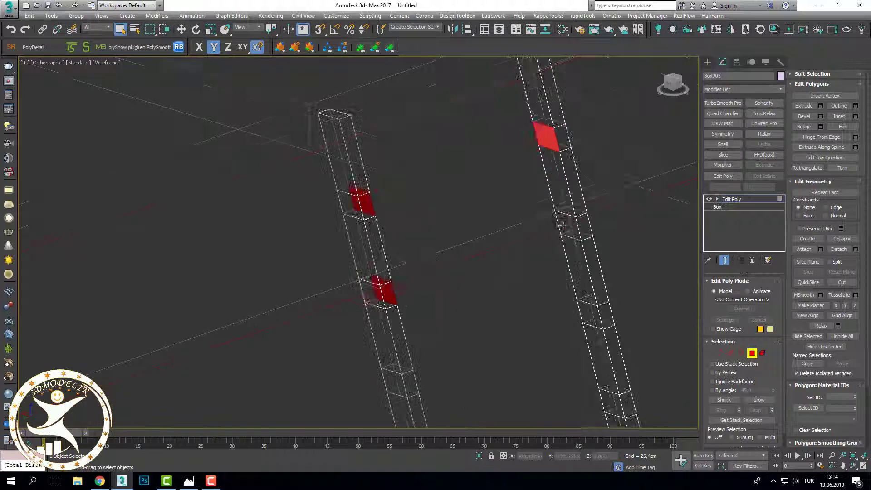
pyautogui.keyDown('ctrl'); pyautogui.click(564, 223); pyautogui.keyUp('ctrl')
pyautogui.moveTo(547, 347)
pyautogui.keyDown('alt'); pyautogui.mouseDown(button='middle')
pyautogui.moveTo(464, 334)
pyautogui.moveTo(358, 333)
pyautogui.mouseUp(button='middle'); pyautogui.keyUp('alt')
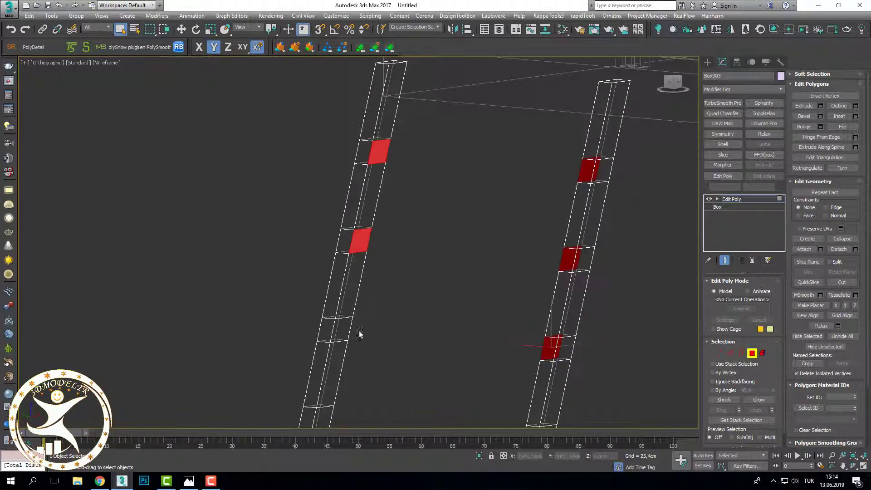
pyautogui.scroll(-3, 412, 315)
# Step: Orbit and pan to frame both rails' selected band faces in shaded view
pyautogui.moveTo(453, 327)
pyautogui.keyDown('alt'); pyautogui.mouseDown(button='middle')
pyautogui.moveTo(537, 331)
pyautogui.moveTo(529, 388)
pyautogui.mouseUp(button='middle'); pyautogui.keyUp('alt')
pyautogui.scroll(3, 536, 330)
pyautogui.scroll(4, 529, 303)
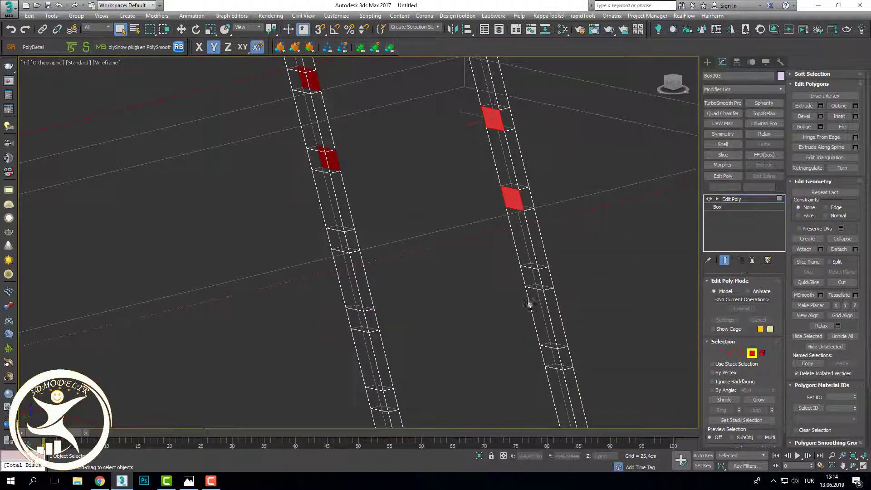
pyautogui.scroll(-3, 553, 361)
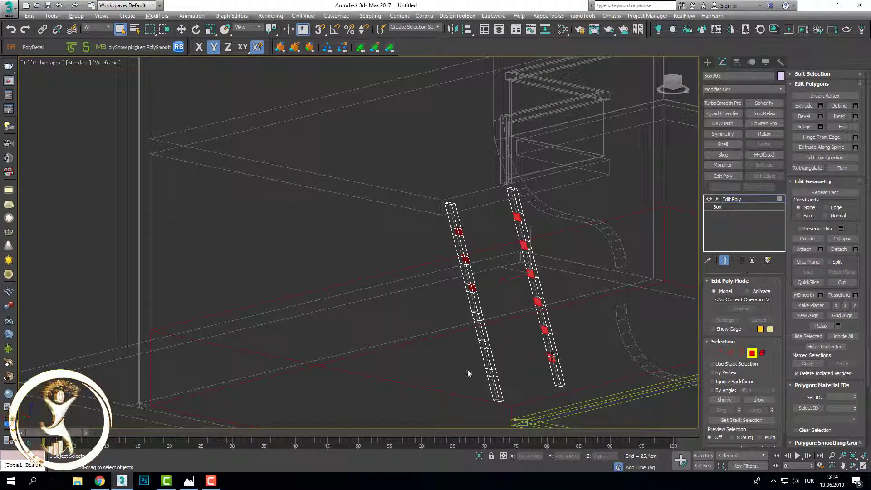
pyautogui.keyDown('alt'); pyautogui.moveTo(468, 371); pyautogui.dragTo(366, 372, button='middle'); pyautogui.keyUp('alt')
pyautogui.scroll(4, 410, 351)
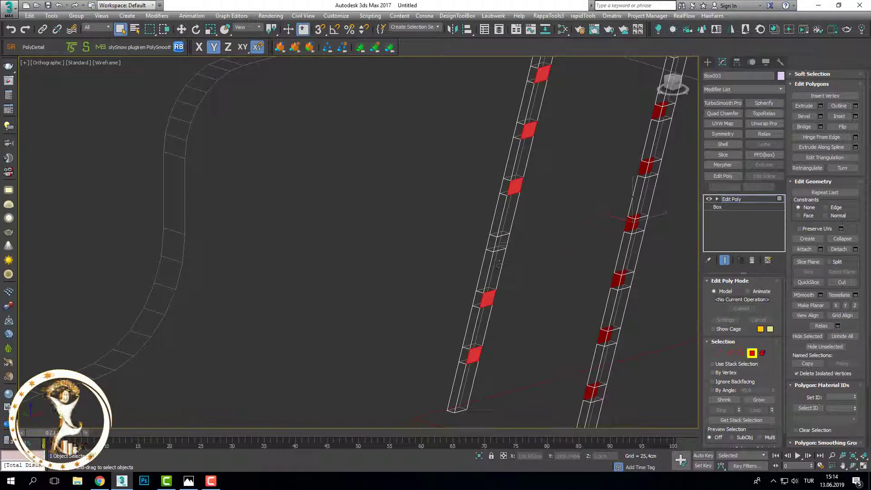
pyautogui.moveTo(501, 247); pyautogui.dragTo(431, 281, button='middle')
pyautogui.press('F3')
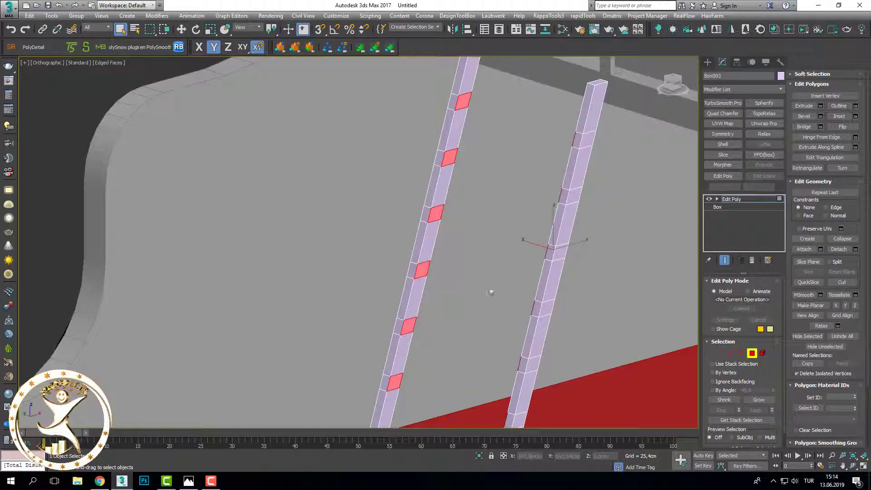
pyautogui.scroll(-2, 544, 254)
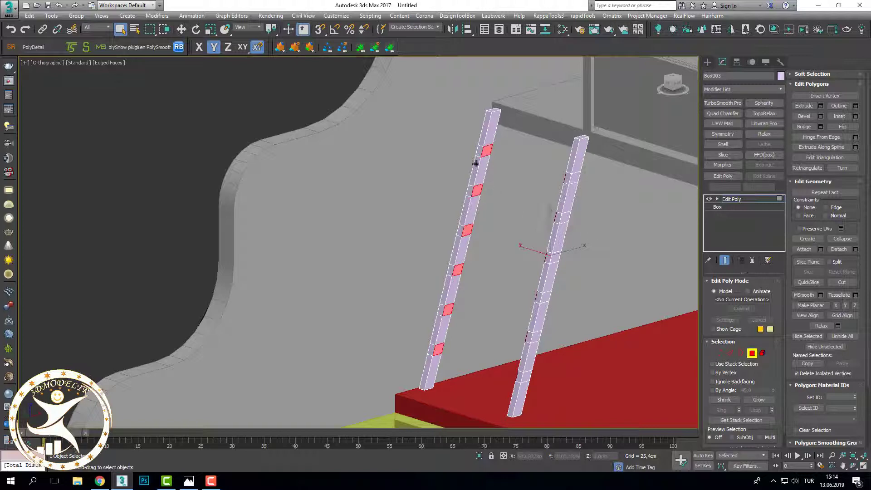
pyautogui.scroll(5, 475, 163)
# Step: Inset the selected rung faces on both rails and accept the inset
pyautogui.click(855, 116)
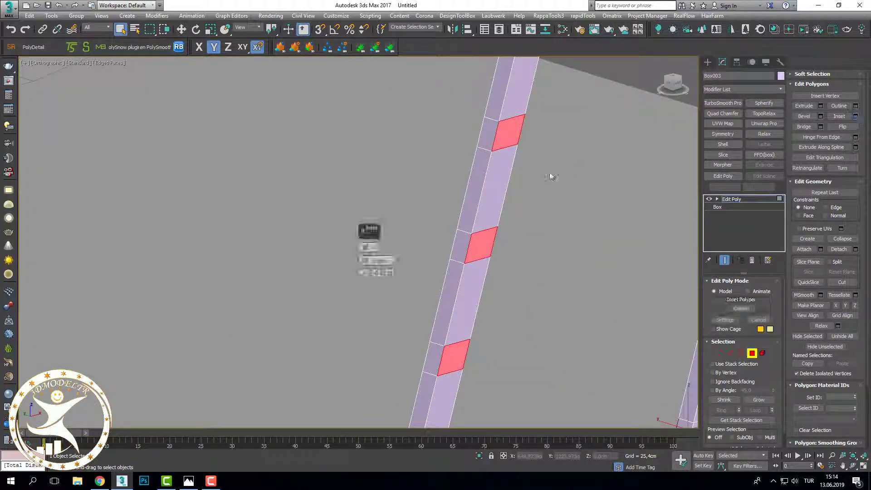
pyautogui.press('F3')
pyautogui.moveTo(367, 263); pyautogui.dragTo(363, 256)
pyautogui.press('F3')
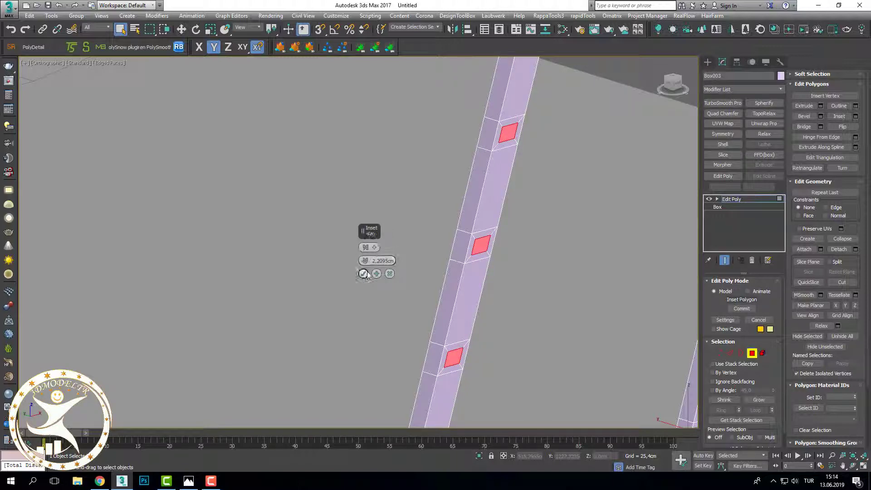
pyautogui.scroll(3, 488, 245)
# Step: Show the triangulation of the inset faces from the polygon quad menu
pyautogui.press('F3')
pyautogui.rightClick(488, 240)
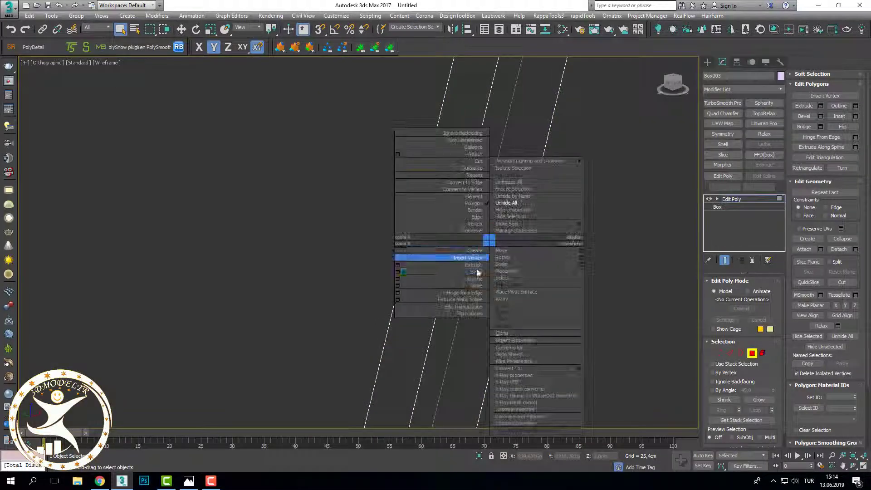
pyautogui.click(475, 303)
pyautogui.press('F3')
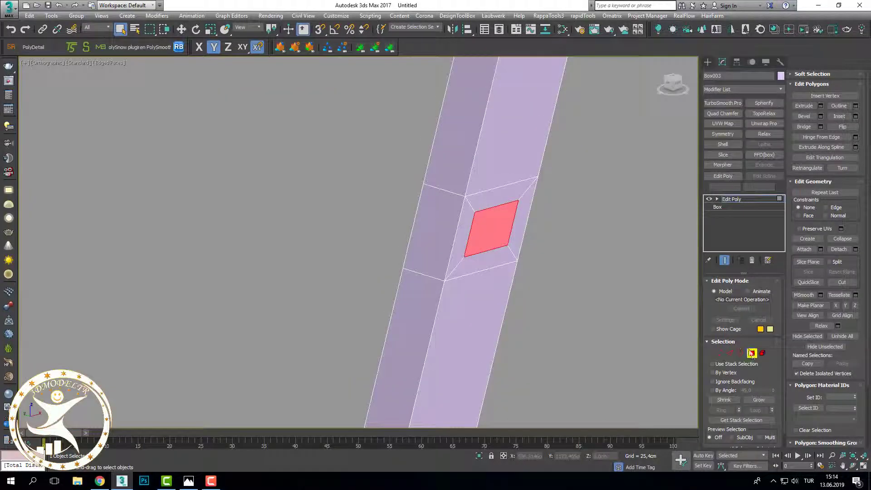
# Step: Convert the rails to an Editable Poly, keeping the 12 rung faces selected
pyautogui.click(751, 353)
pyautogui.press('F3')
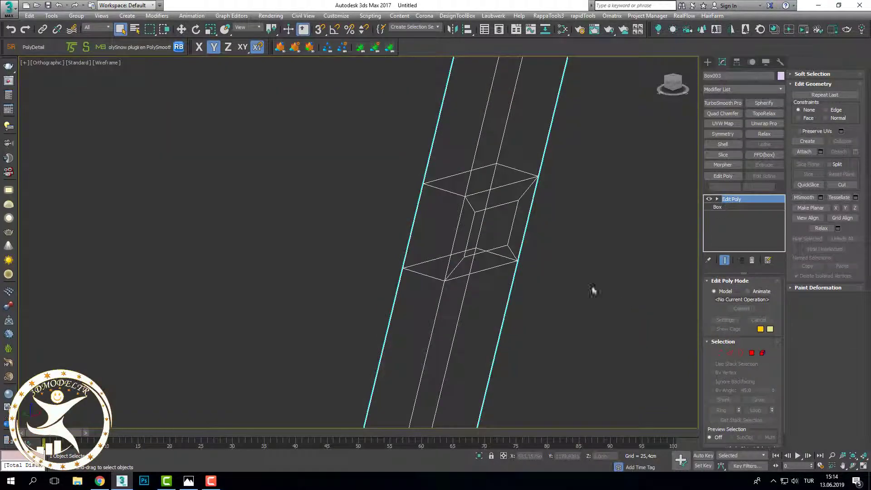
pyautogui.rightClick(561, 239)
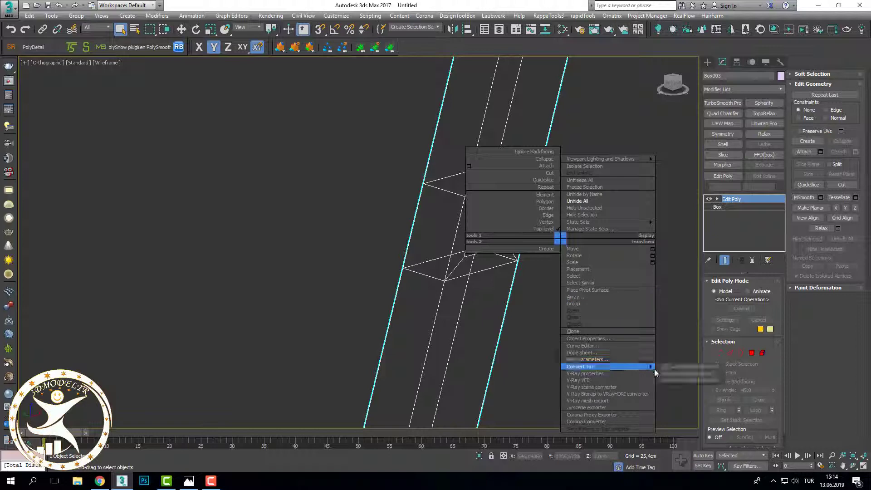
pyautogui.click(687, 374)
pyautogui.click(752, 292)
pyautogui.press('F3')
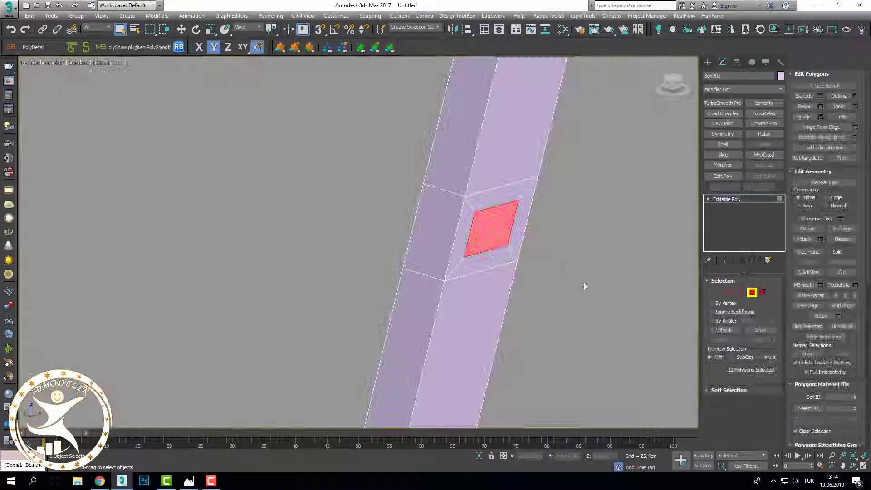
pyautogui.rightClick(560, 238)
pyautogui.click(548, 306)
# Step: Bridge the facing inset faces on both rails into crosswise ladder rungs
pyautogui.press('F3')
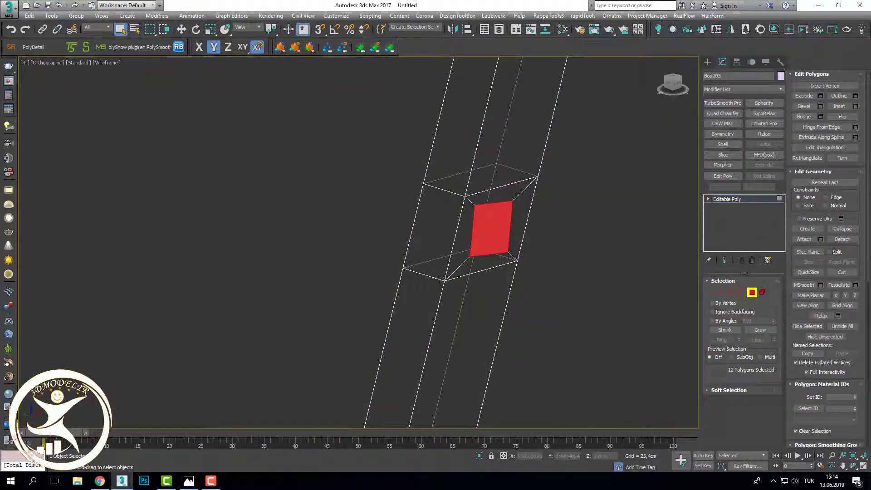
pyautogui.press('F3')
pyautogui.scroll(-5, 526, 278)
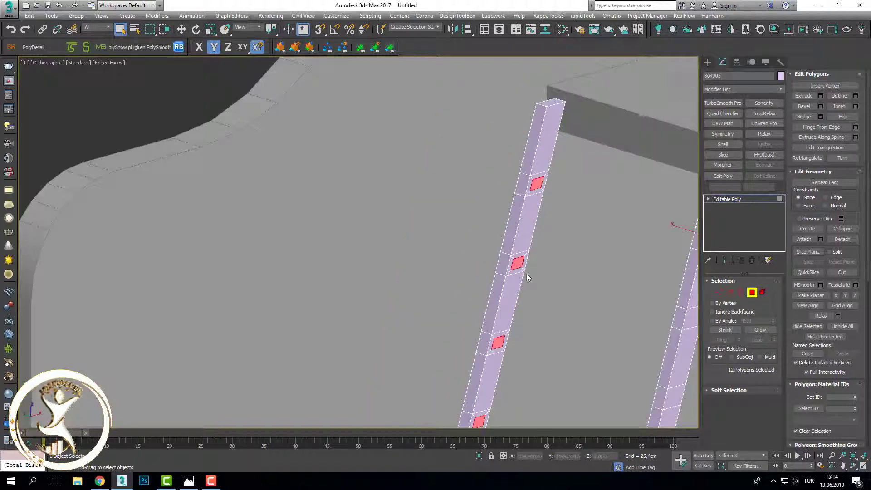
pyautogui.click(803, 117)
pyautogui.scroll(-3, 523, 234)
pyautogui.keyDown('alt'); pyautogui.moveTo(531, 315); pyautogui.dragTo(488, 323, button='middle'); pyautogui.keyUp('alt')
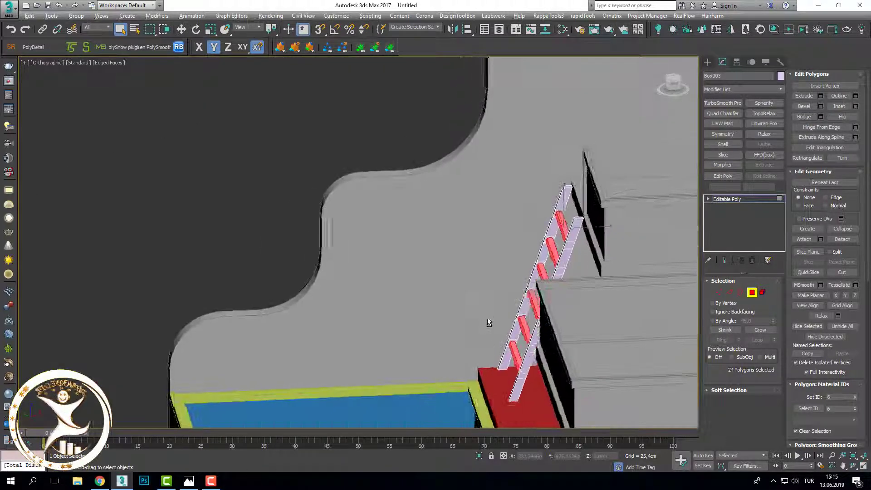
pyautogui.scroll(4, 562, 268)
# Step: Clear the polygon selection and select the finished ladder to inspect it
pyautogui.press('F3')
pyautogui.click(659, 305)
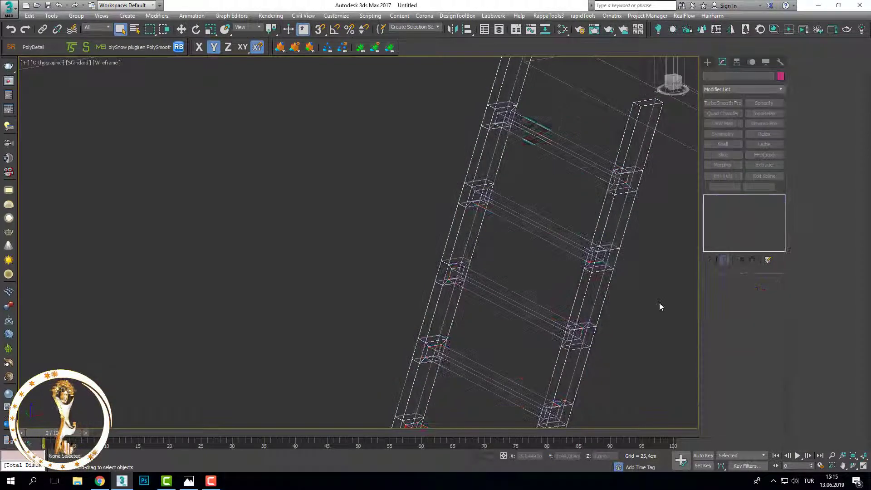
pyautogui.press('F3')
pyautogui.scroll(-5, 589, 290)
pyautogui.scroll(-3, 541, 286)
pyautogui.keyDown('alt'); pyautogui.moveTo(541, 286); pyautogui.dragTo(521, 273, button='middle'); pyautogui.keyUp('alt')
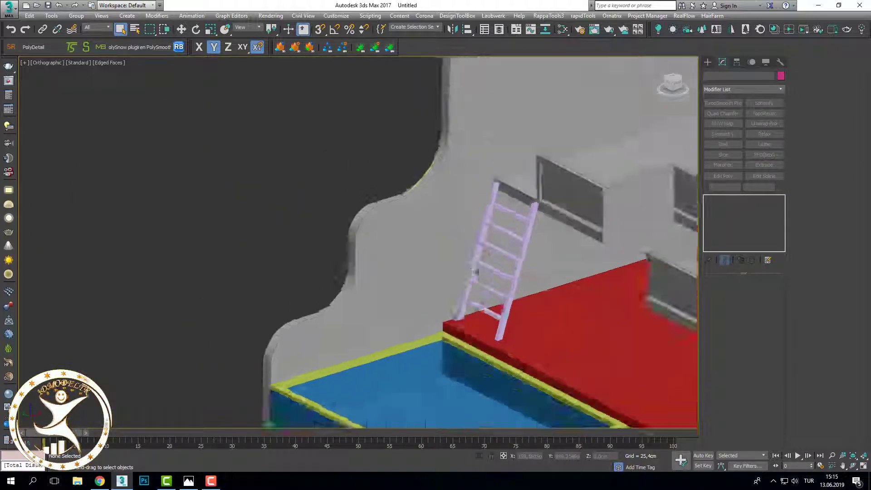
pyautogui.press('F3')
pyautogui.scroll(5, 521, 273)
pyautogui.click(521, 269)
pyautogui.press('F3')
# Step: Frame the ladder and set its object colour to white
pyautogui.scroll(3, 522, 270)
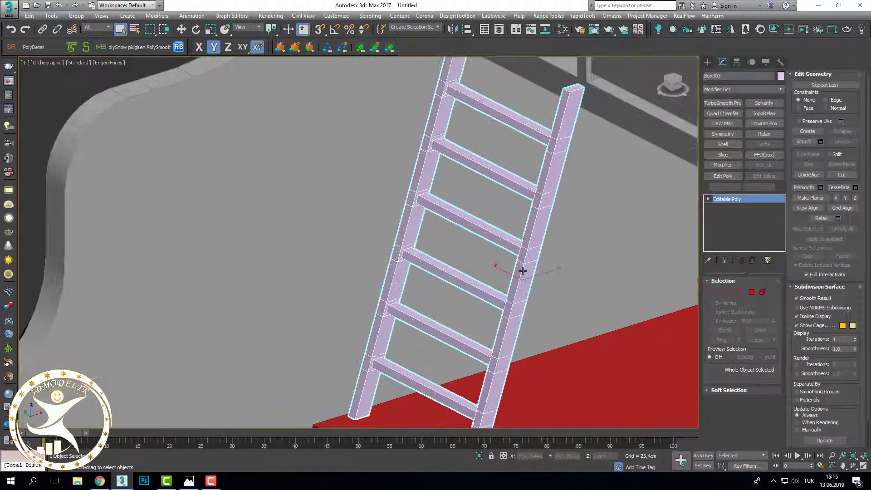
pyautogui.scroll(-2, 514, 275)
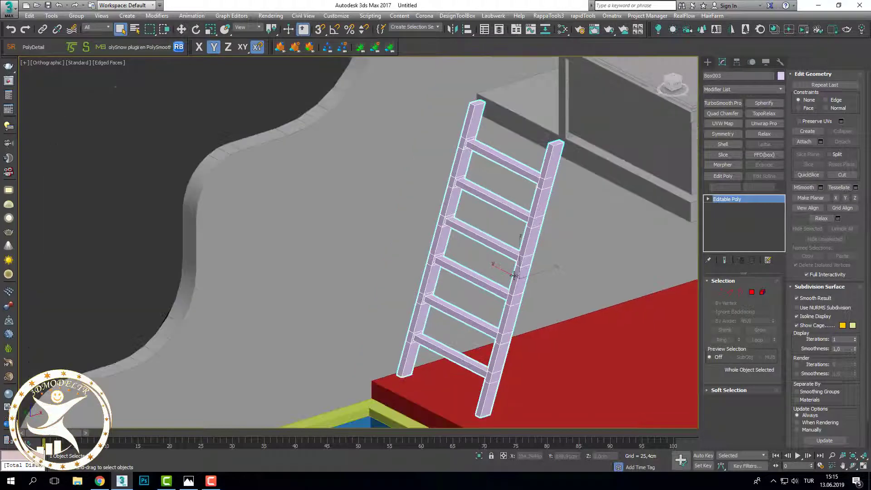
pyautogui.scroll(-2, 514, 275)
pyautogui.scroll(-2, 513, 275)
pyautogui.moveTo(513, 276); pyautogui.dragTo(378, 315, button='middle')
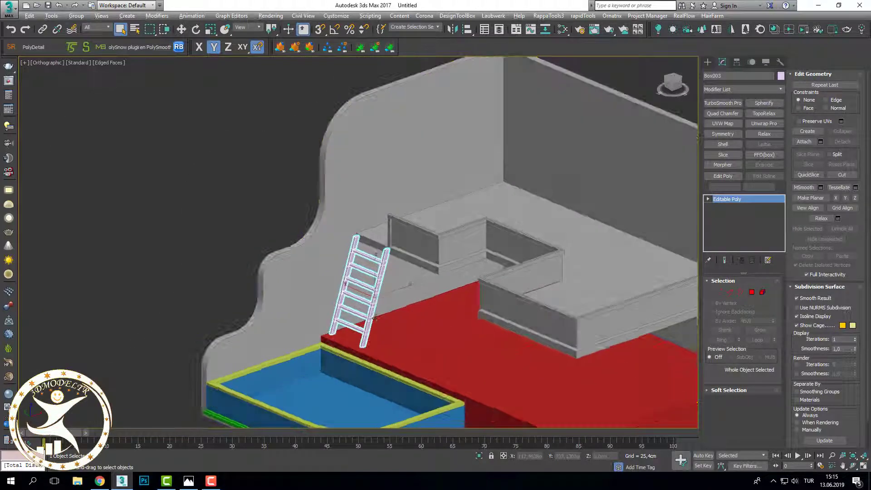
pyautogui.press('z')
pyautogui.click(780, 76)
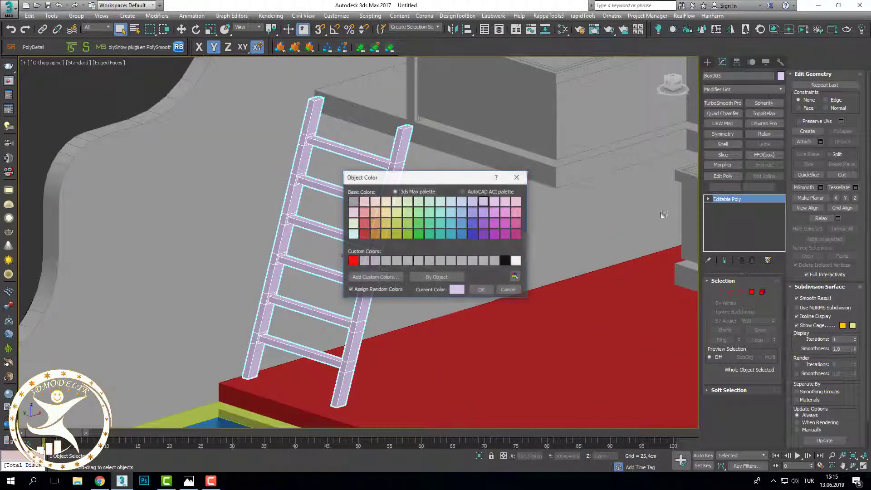
pyautogui.click(481, 290)
# Step: Deselect the ladder and orbit and zoom out to view the room and pool
pyautogui.scroll(-5, 441, 267)
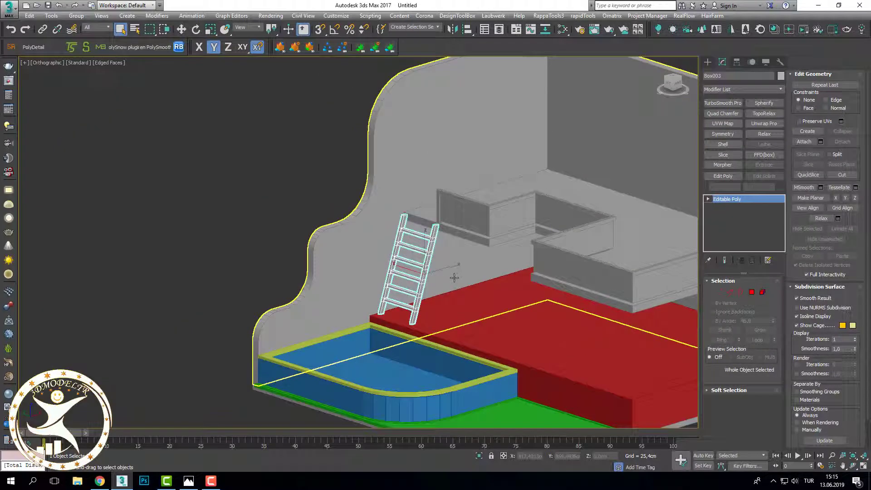
pyautogui.moveTo(440, 268); pyautogui.dragTo(440, 268, button='middle')
pyautogui.scroll(2, 440, 267)
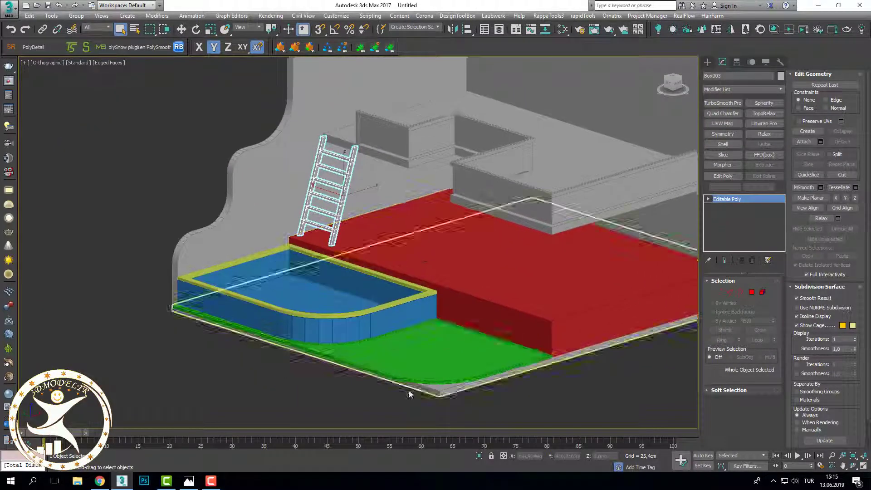
pyautogui.click(386, 410)
pyautogui.scroll(3, 564, 369)
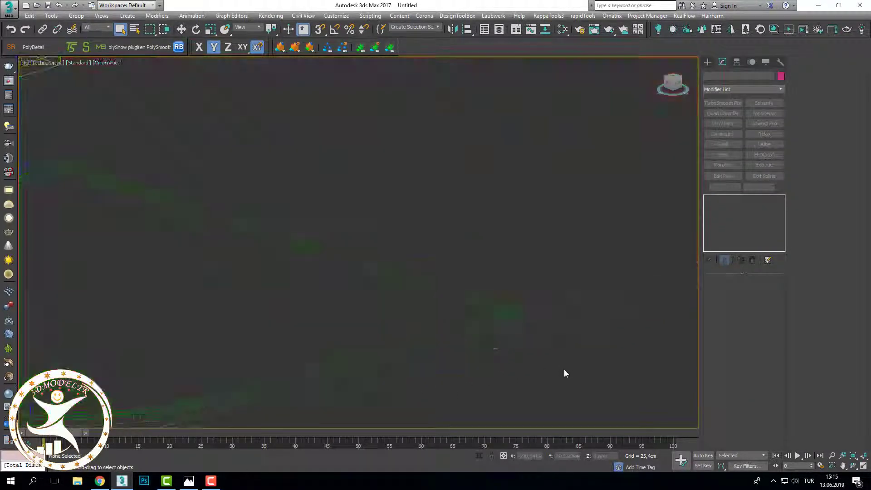
pyautogui.scroll(2, 537, 348)
pyautogui.scroll(3, 537, 348)
pyautogui.scroll(2, 525, 311)
pyautogui.scroll(-4, 525, 311)
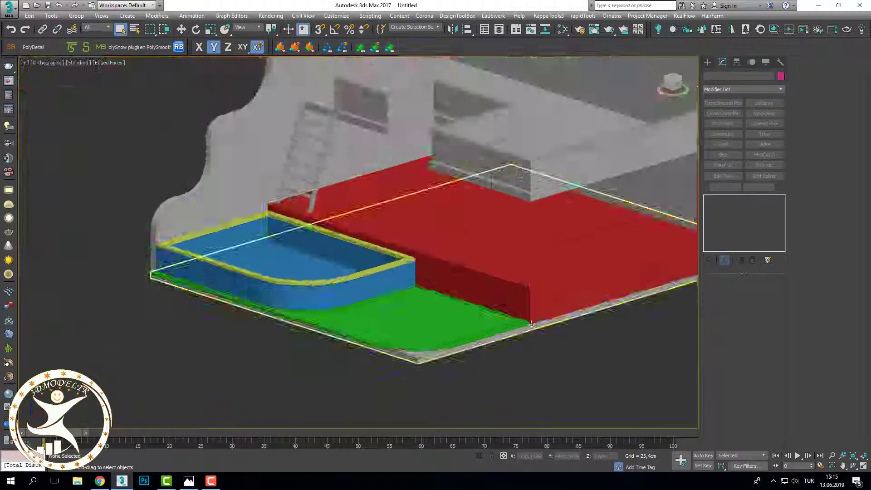
pyautogui.scroll(3, 525, 311)
# Step: Draw a small box near the floor's curved corner in the wireframe Top view, for the 50 × 50 × 5 cm tile
pyautogui.click(707, 63)
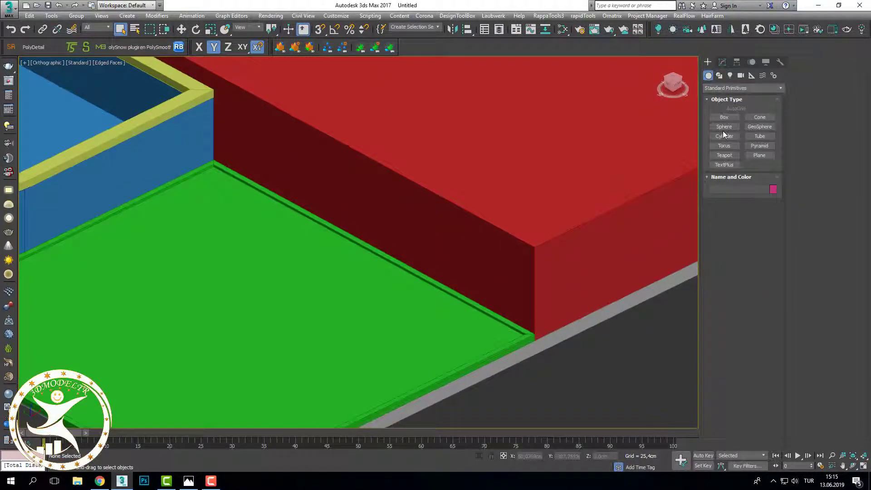
pyautogui.click(724, 117)
pyautogui.press('t')
pyautogui.press('F3')
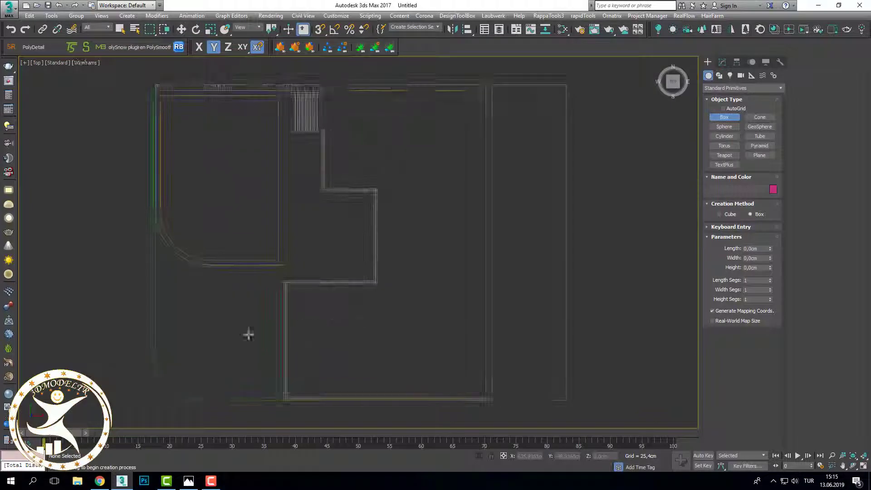
pyautogui.scroll(3, 377, 316)
pyautogui.scroll(3, 376, 316)
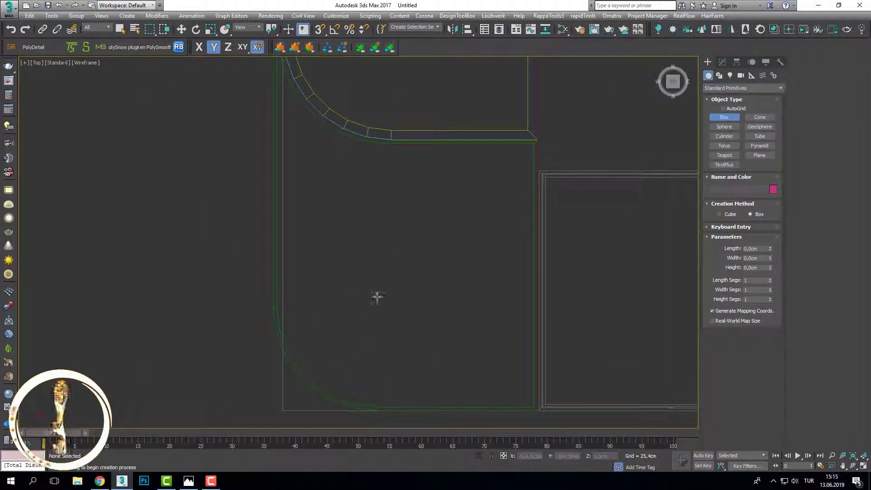
pyautogui.moveTo(340, 325); pyautogui.dragTo(368, 358)
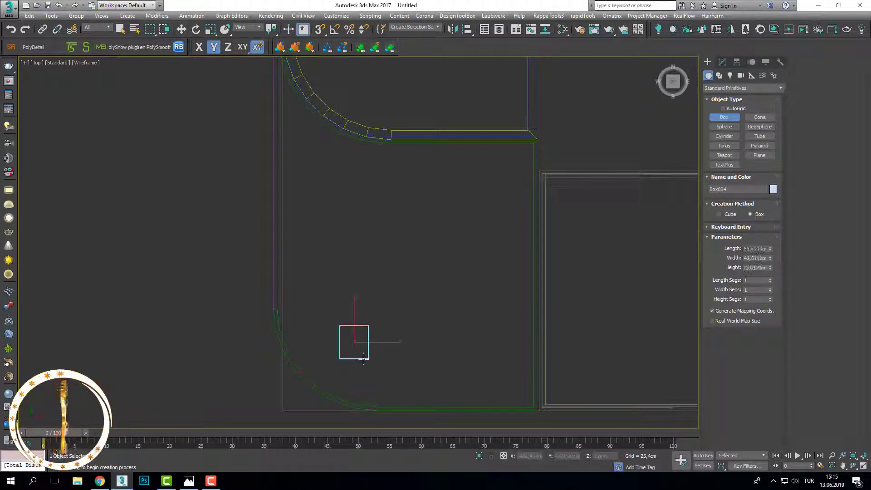
pyautogui.rightClick(623, 221)
pyautogui.click(721, 62)
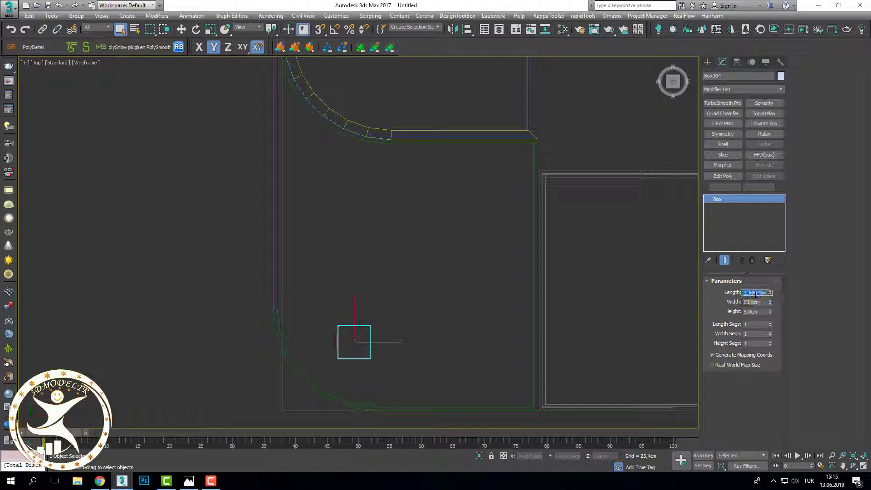
# Step: Move the square tile left toward the floor's curved edge
pyautogui.scroll(5, 360, 338)
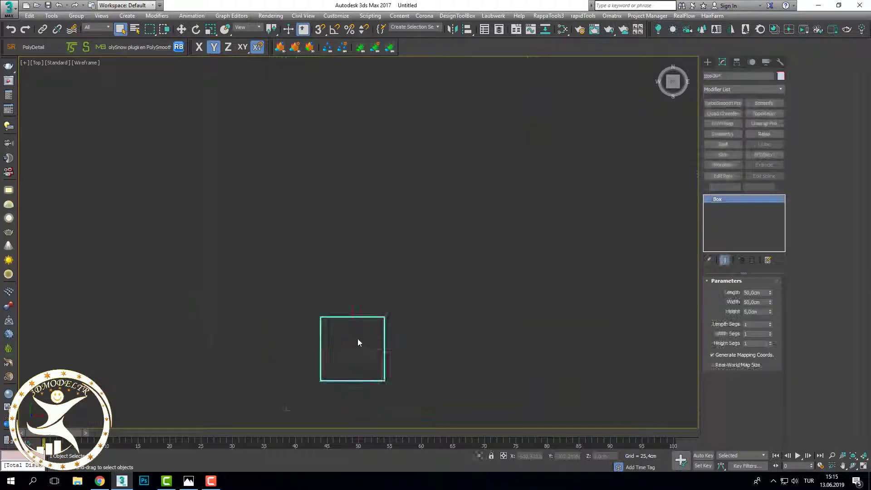
pyautogui.press('w')
pyautogui.moveTo(354, 349); pyautogui.dragTo(307, 341)
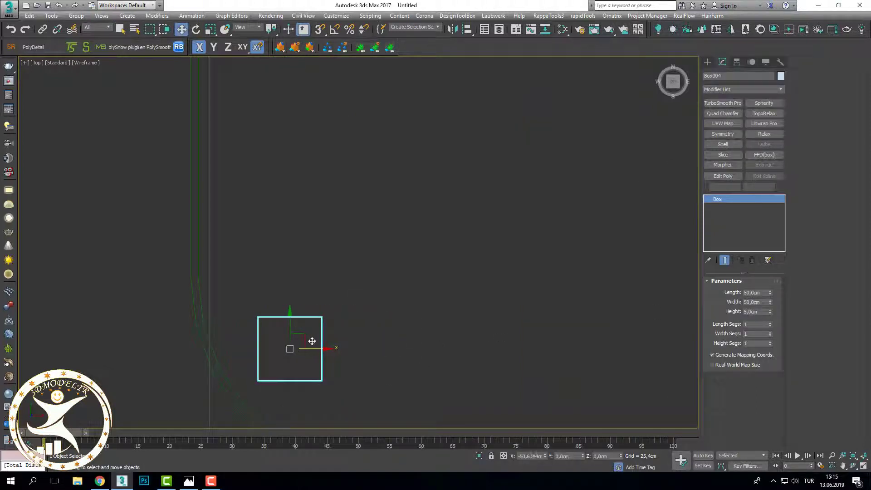
pyautogui.scroll(-6, 305, 341)
pyautogui.scroll(2, 304, 341)
pyautogui.click(320, 351)
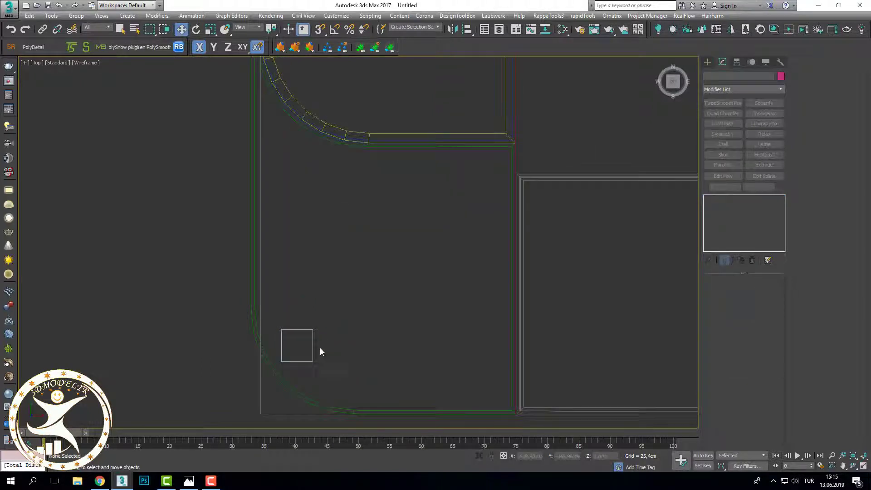
# Step: Shift-drag the tile to the right to make 4 copies in a row
pyautogui.click(302, 341)
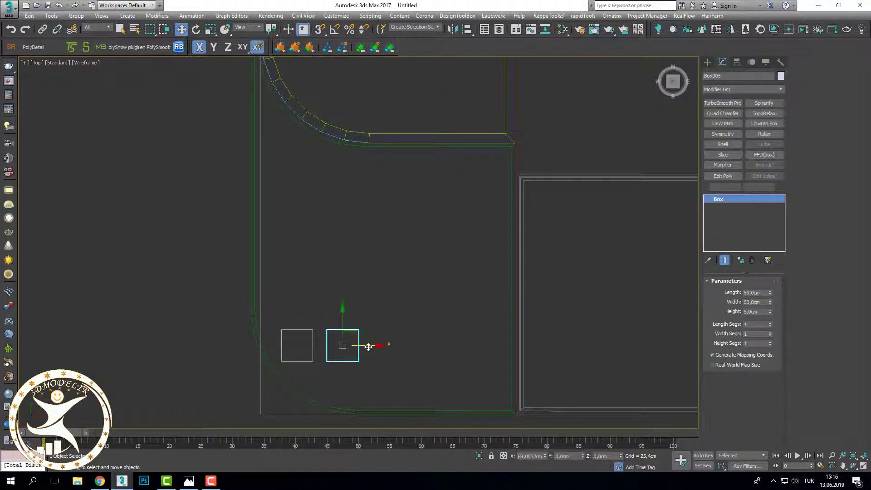
pyautogui.keyDown('shift'); pyautogui.moveTo(371, 347); pyautogui.dragTo(371, 347); pyautogui.keyUp('shift')
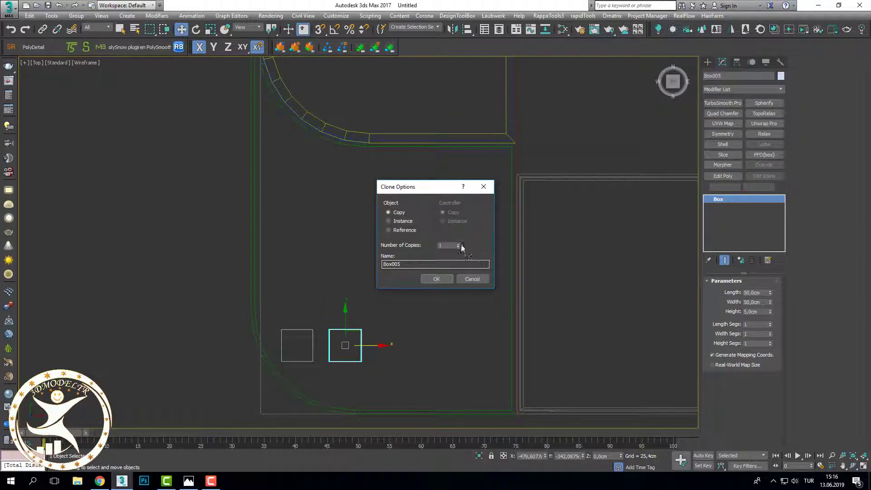
pyautogui.write('4')
pyautogui.press('Return')
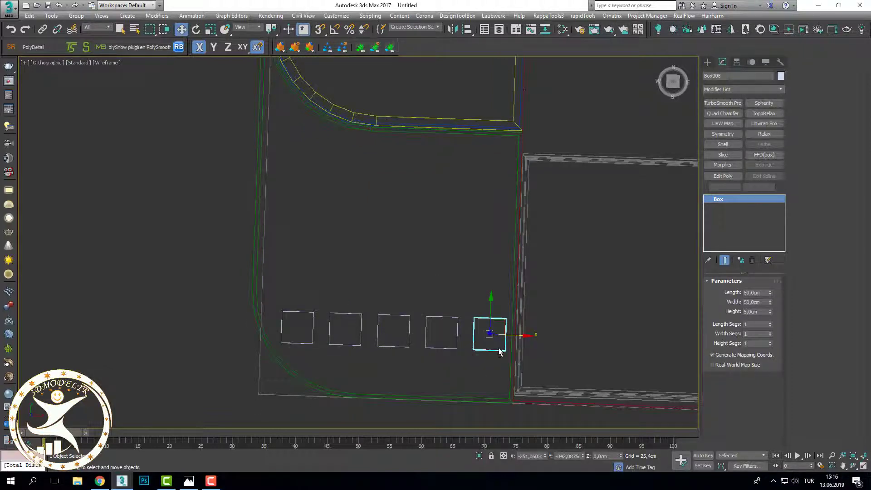
# Step: Select all five tiles and raise them along Z onto the green floor
pyautogui.moveTo(502, 349)
pyautogui.keyDown('alt'); pyautogui.mouseDown(button='middle')
pyautogui.moveTo(525, 327)
pyautogui.moveTo(488, 350)
pyautogui.mouseUp(button='middle'); pyautogui.keyUp('alt')
pyautogui.press('F3')
pyautogui.press('F3')
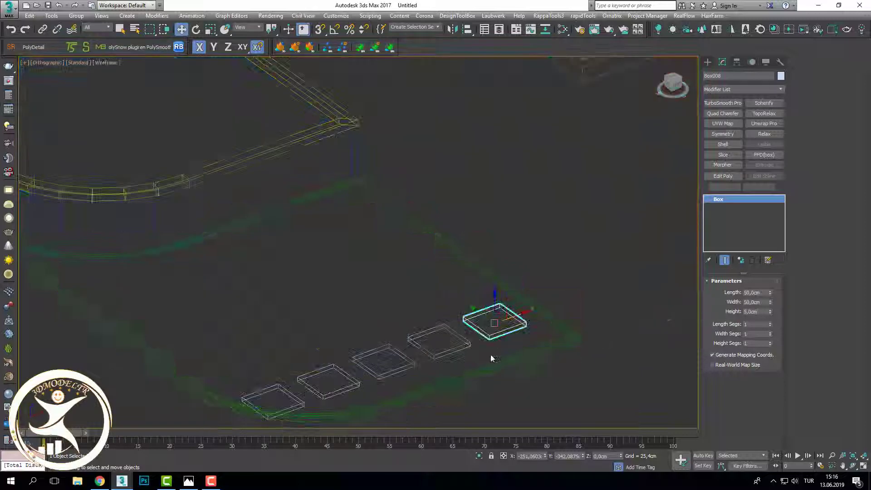
pyautogui.keyDown('ctrl'); pyautogui.moveTo(460, 361); pyautogui.dragTo(409, 388); pyautogui.keyUp('ctrl')
pyautogui.keyDown('ctrl'); pyautogui.click(343, 376); pyautogui.keyUp('ctrl')
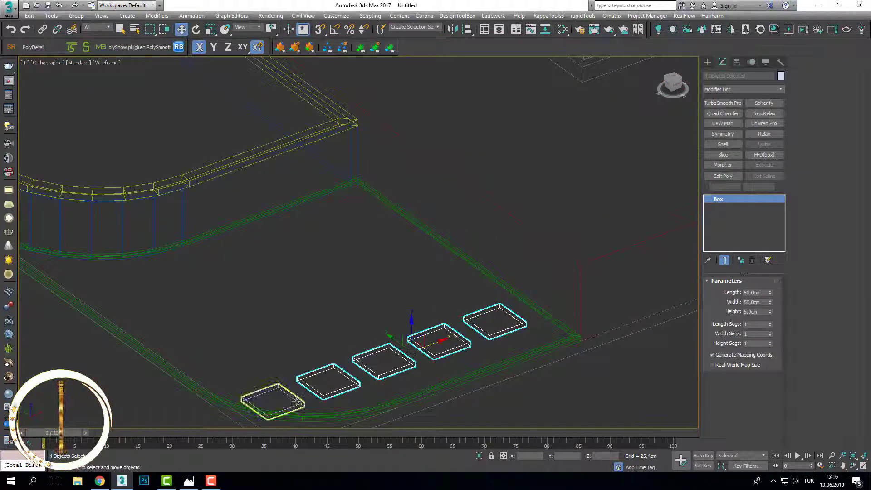
pyautogui.keyDown('ctrl'); pyautogui.click(296, 399); pyautogui.keyUp('ctrl')
pyautogui.press('F3')
pyautogui.press('F7')
pyautogui.moveTo(384, 341); pyautogui.dragTo(384, 327)
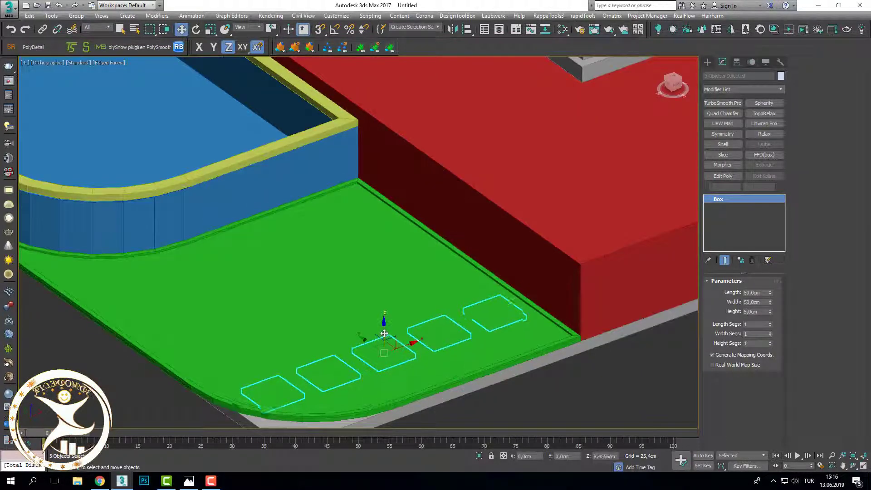
# Step: Check the tiles from the Front view and orbit to see all five
pyautogui.scroll(5, 384, 328)
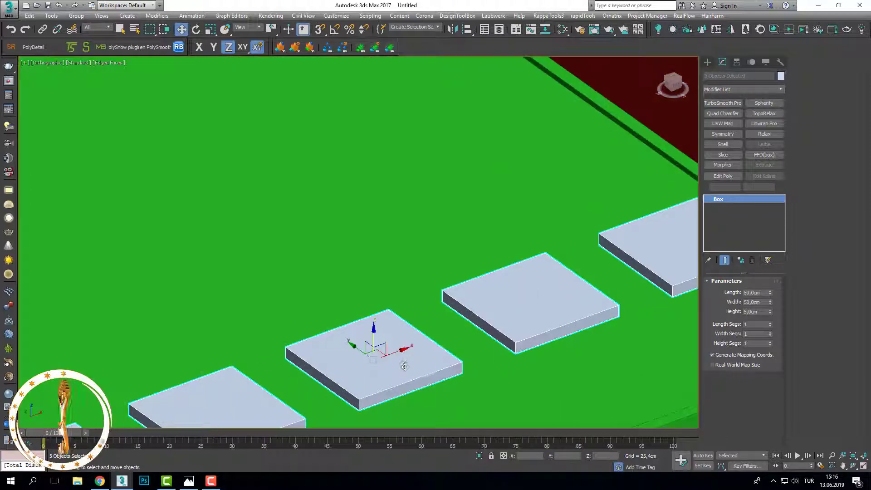
pyautogui.press('f')
pyautogui.press('F3')
pyautogui.scroll(3, 320, 288)
pyautogui.scroll(2, 383, 198)
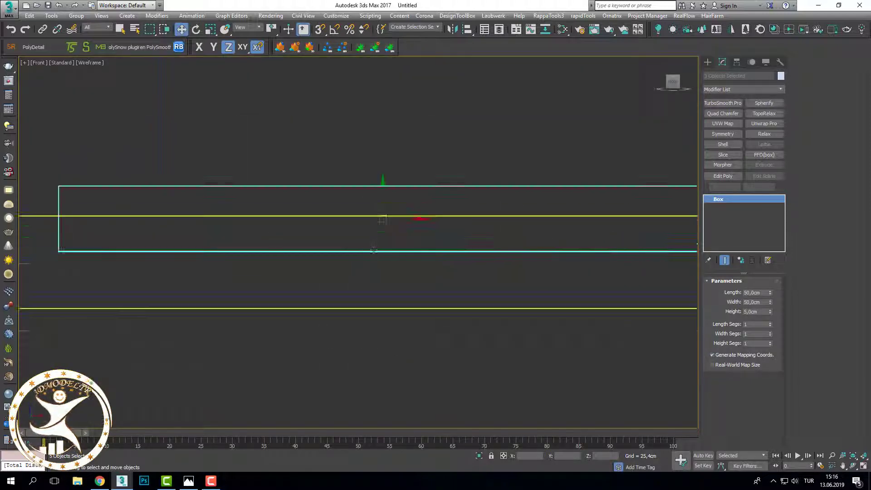
pyautogui.scroll(-4, 382, 198)
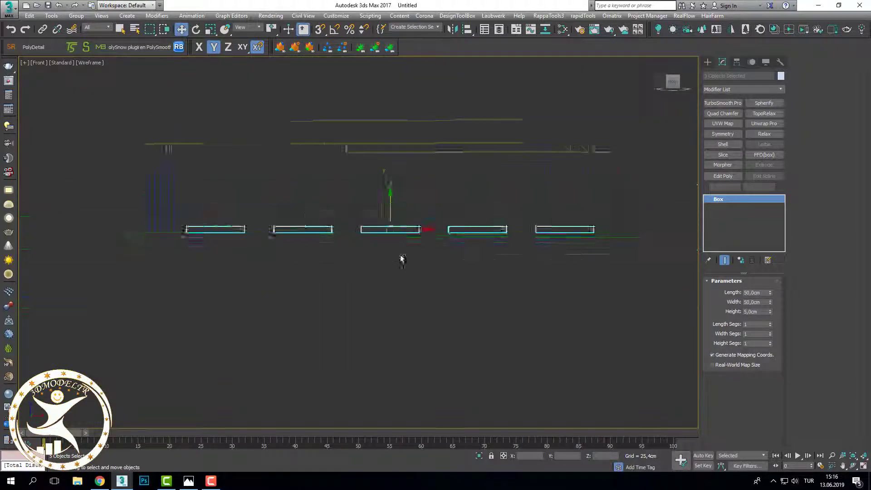
pyautogui.keyDown('alt'); pyautogui.moveTo(403, 257); pyautogui.dragTo(438, 287, button='middle'); pyautogui.keyUp('alt')
pyautogui.press('F3')
pyautogui.scroll(-3, 507, 325)
pyautogui.moveTo(507, 325)
pyautogui.keyDown('alt'); pyautogui.mouseDown(button='middle')
pyautogui.moveTo(490, 290)
pyautogui.moveTo(475, 300)
pyautogui.moveTo(487, 302)
pyautogui.mouseUp(button='middle'); pyautogui.keyUp('alt')
pyautogui.scroll(4, 498, 300)
# Step: Delete the rightmost tile, leaving four, and return to a wireframe Top view
pyautogui.click(498, 300)
pyautogui.scroll(-2, 474, 299)
pyautogui.scroll(4, 487, 301)
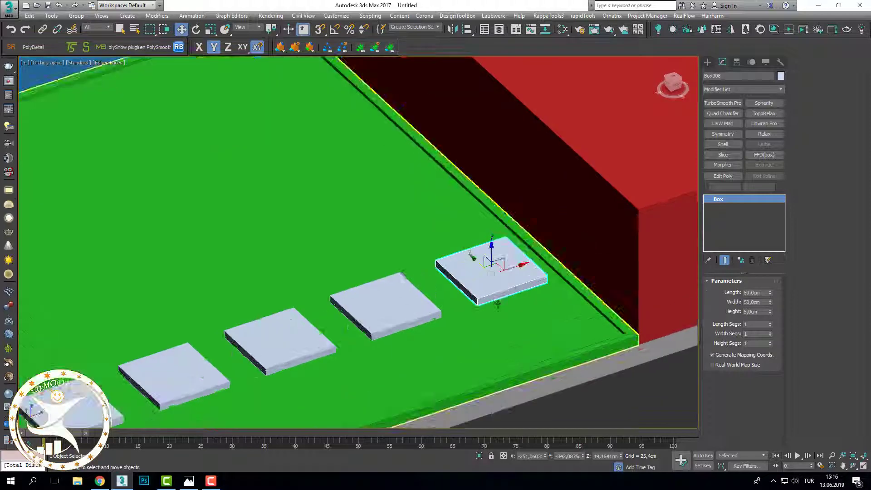
pyautogui.press('Delete')
pyautogui.scroll(-5, 499, 305)
pyautogui.scroll(4, 481, 311)
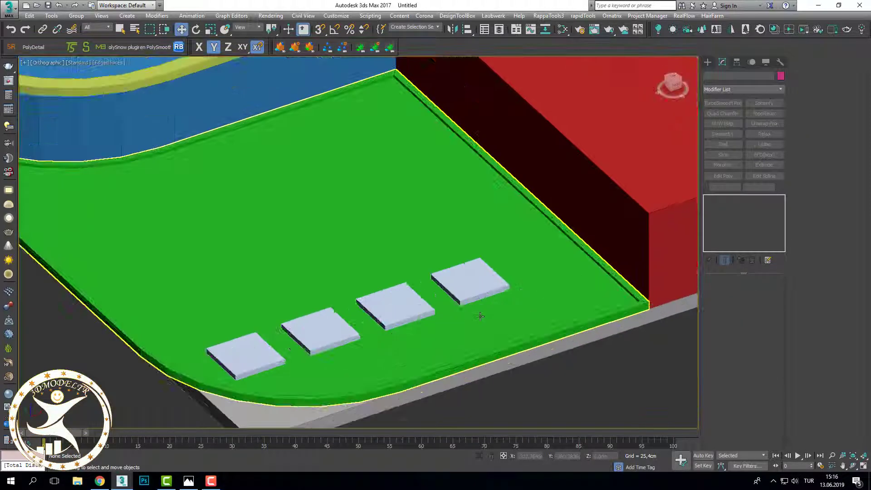
pyautogui.press('t')
pyautogui.press('F3')
pyautogui.scroll(-4, 481, 316)
# Step: Instance-clone the fourth tile to the row's end and set its Length to 120 cm
pyautogui.scroll(3, 333, 365)
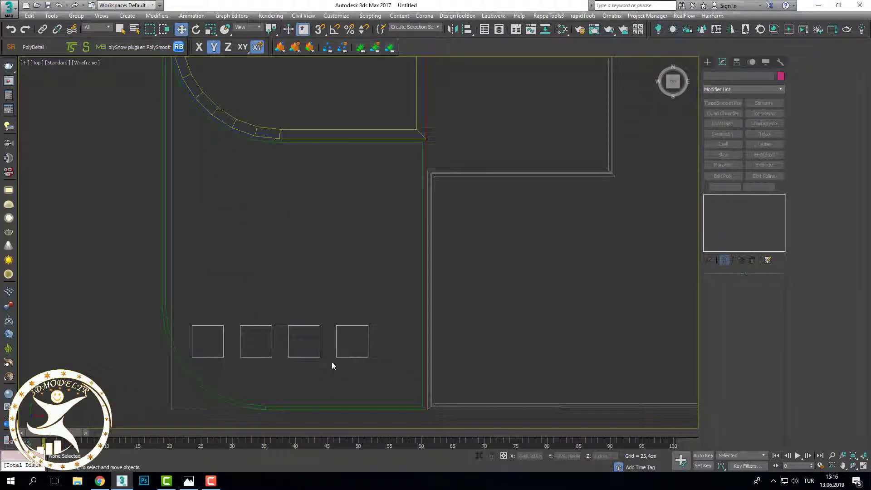
pyautogui.moveTo(230, 335); pyautogui.dragTo(230, 334)
pyautogui.scroll(2, 233, 331)
pyautogui.click(272, 305)
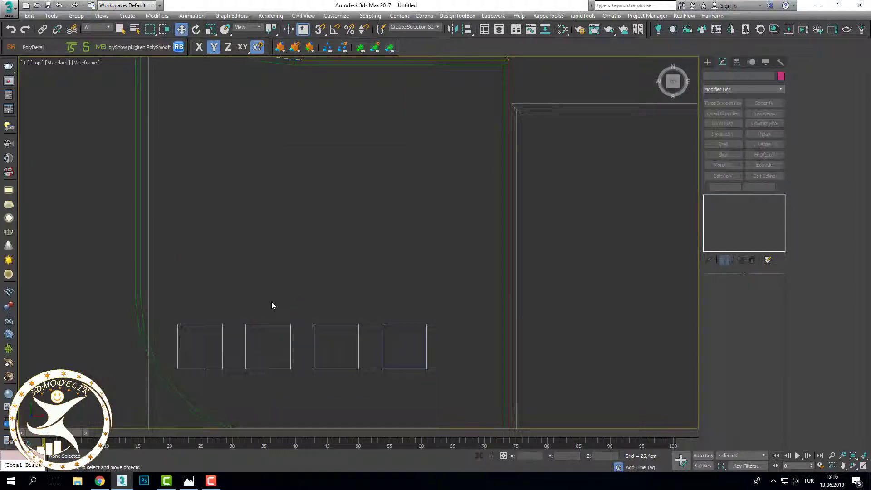
pyautogui.click(425, 340)
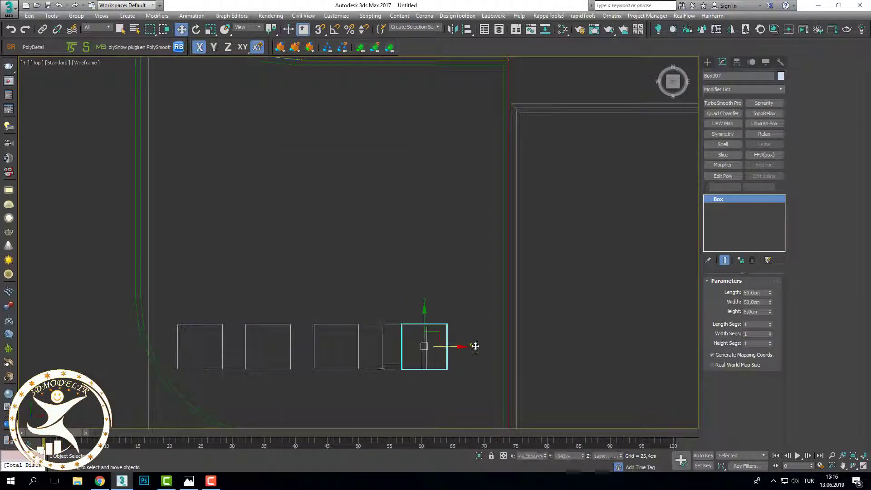
pyautogui.keyDown('shift'); pyautogui.moveTo(486, 344); pyautogui.dragTo(486, 345); pyautogui.keyUp('shift')
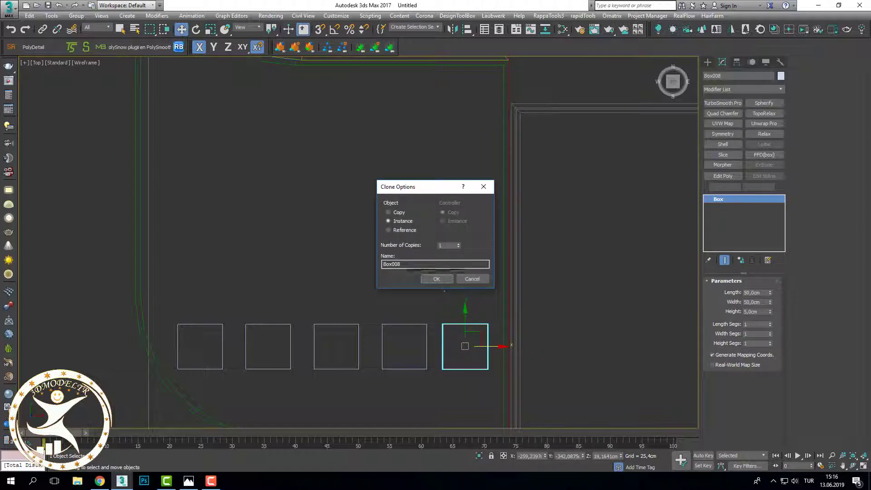
pyautogui.click(436, 279)
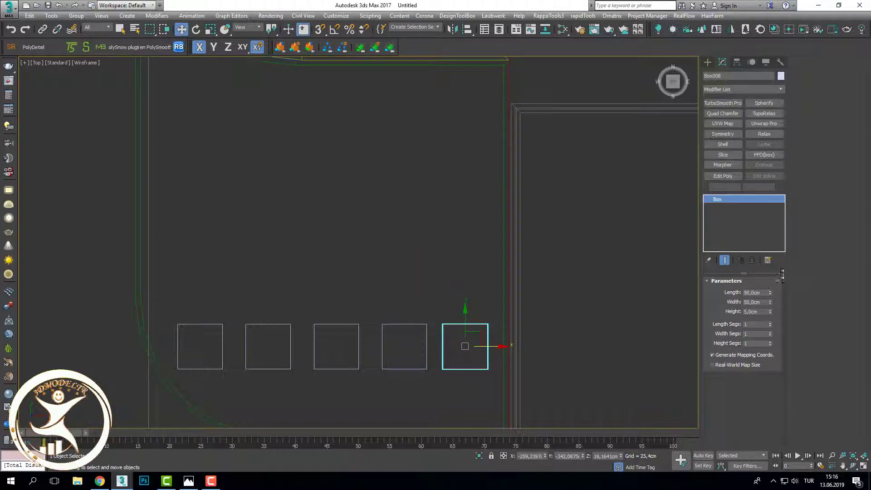
pyautogui.doubleClick(755, 293)
pyautogui.write('120')
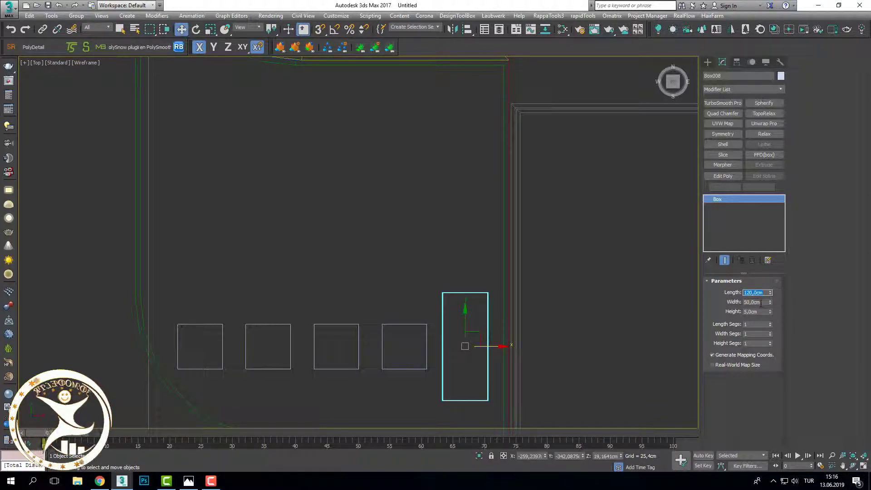
# Step: Orbit around to inspect the new 120 cm slab in 3D
pyautogui.keyDown('alt'); pyautogui.moveTo(468, 380); pyautogui.dragTo(505, 301, button='middle'); pyautogui.keyUp('alt')
pyautogui.scroll(5, 480, 362)
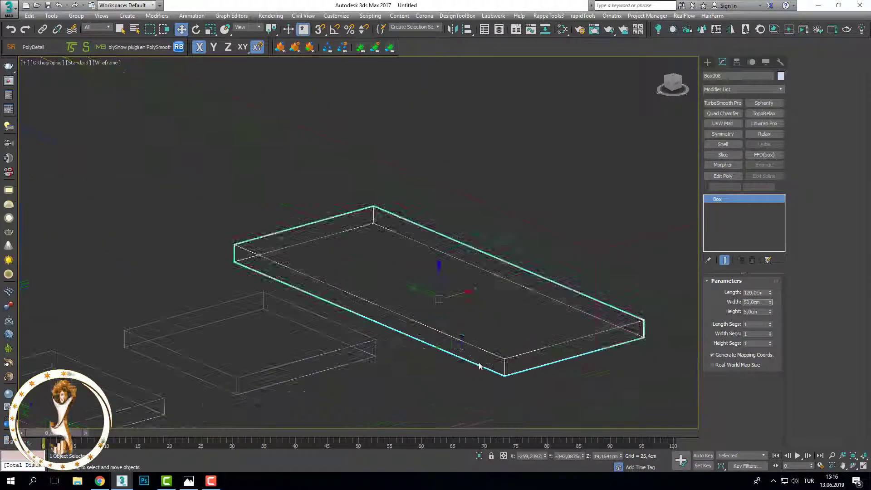
pyautogui.keyDown('alt'); pyautogui.moveTo(479, 362); pyautogui.dragTo(451, 354, button='middle'); pyautogui.keyUp('alt')
pyautogui.click(493, 327)
pyautogui.click(487, 335)
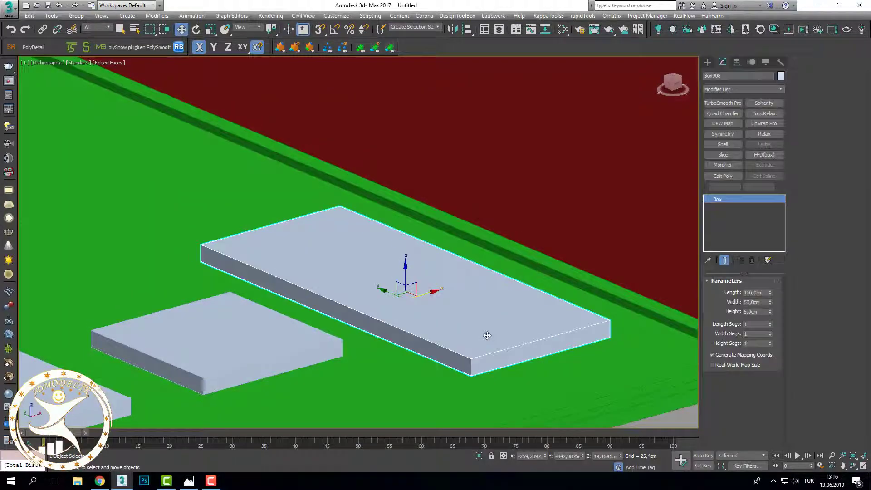
pyautogui.scroll(-2, 486, 334)
pyautogui.scroll(-2, 487, 335)
pyautogui.moveTo(486, 336)
pyautogui.keyDown('alt'); pyautogui.mouseDown(button='middle')
pyautogui.moveTo(445, 348)
pyautogui.moveTo(505, 341)
pyautogui.mouseUp(button='middle'); pyautogui.keyUp('alt')
# Step: Frame the slab in the Top view, toggling between wireframe and shaded display
pyautogui.press('t')
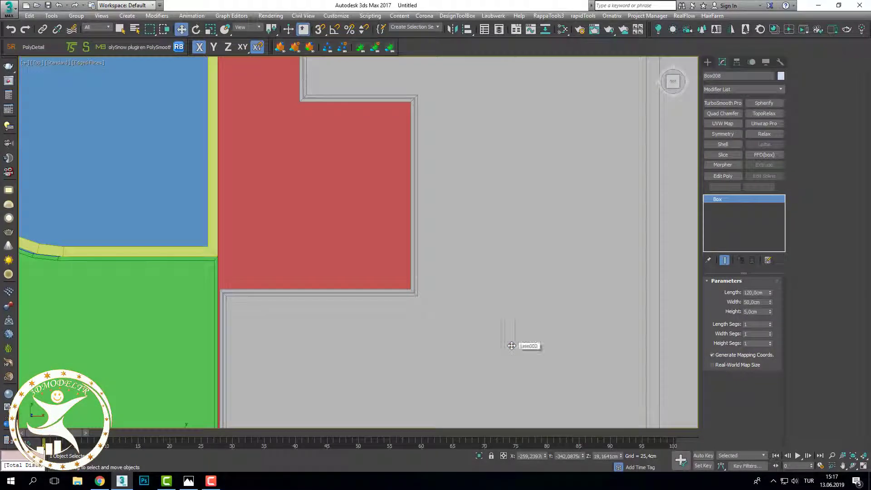
pyautogui.press('z')
pyautogui.press('F3')
pyautogui.scroll(-3, 486, 341)
pyautogui.scroll(2, 444, 334)
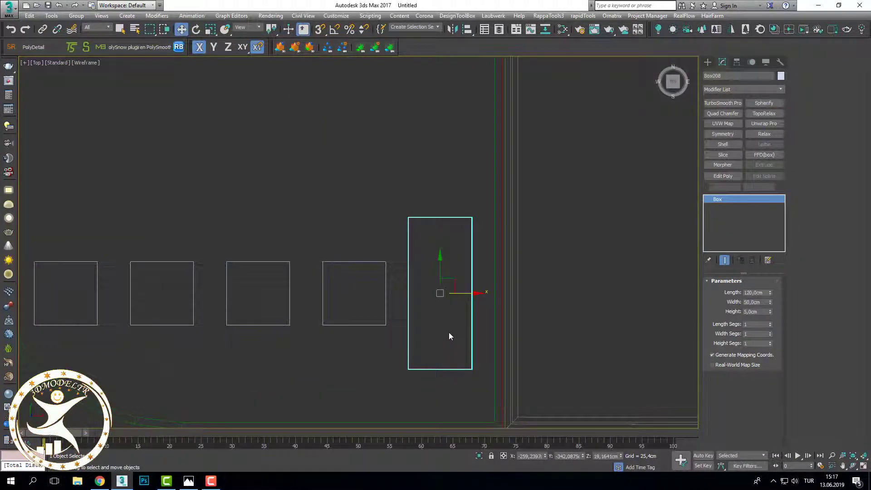
pyautogui.scroll(-2, 449, 335)
pyautogui.press('F3')
pyautogui.press('F3')
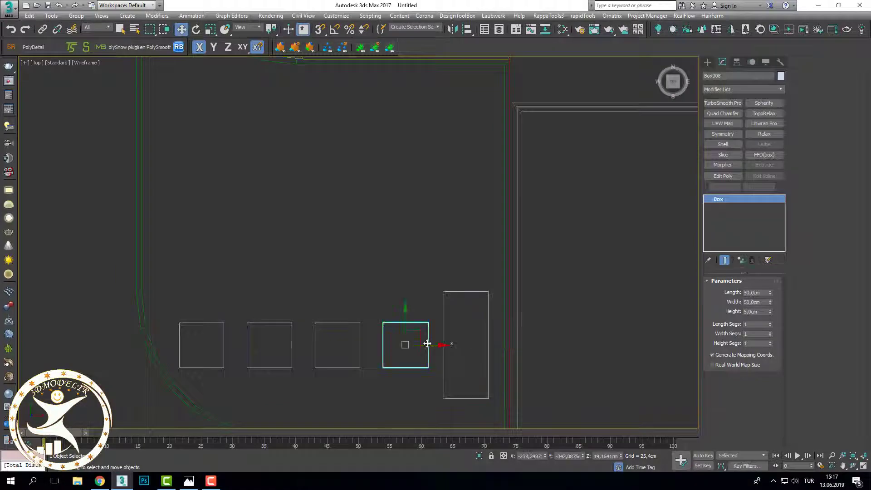
pyautogui.press('F3')
pyautogui.scroll(-2, 461, 335)
# Step: Orbit to a 3D view of the deck, checking the fourth tile and the long slab
pyautogui.moveTo(460, 336)
pyautogui.keyDown('alt'); pyautogui.mouseDown(button='middle')
pyautogui.moveTo(467, 307)
pyautogui.moveTo(485, 288)
pyautogui.mouseUp(button='middle'); pyautogui.keyUp('alt')
pyautogui.scroll(3, 463, 330)
pyautogui.click(462, 330)
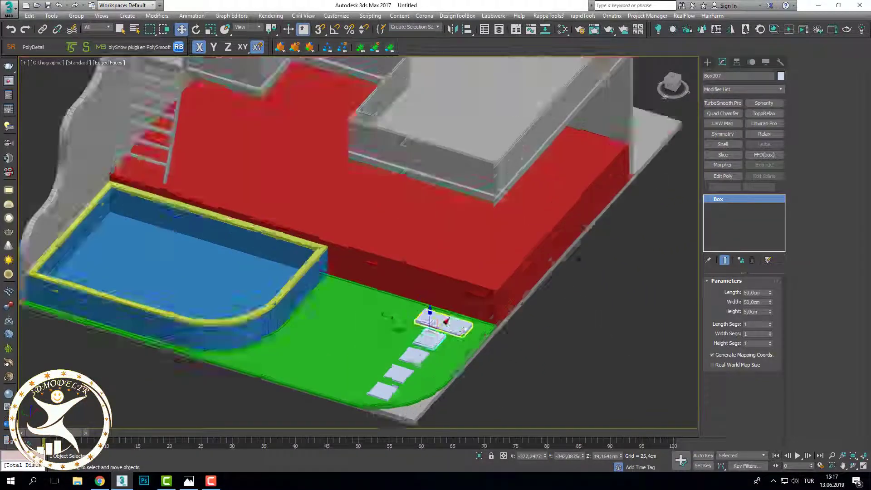
pyautogui.scroll(2, 463, 330)
pyautogui.scroll(2, 460, 331)
pyautogui.click(459, 331)
pyautogui.scroll(1, 471, 340)
pyautogui.scroll(1, 484, 352)
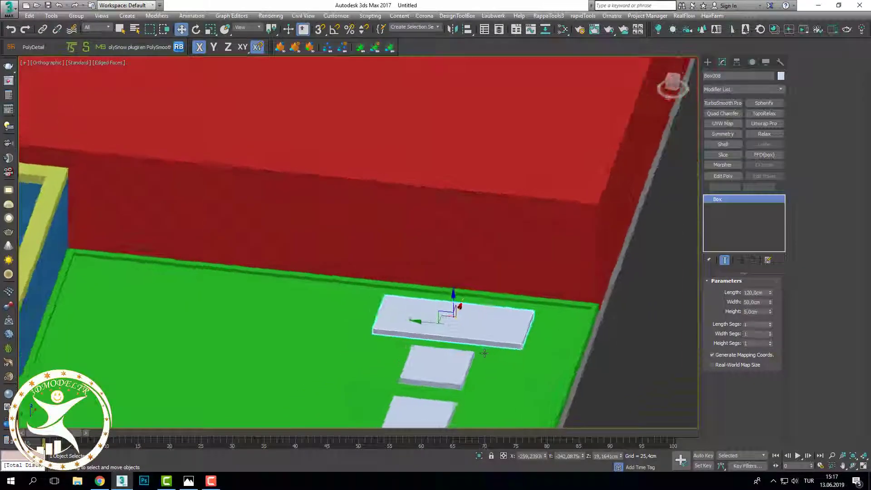
pyautogui.keyDown('alt'); pyautogui.moveTo(485, 353); pyautogui.dragTo(495, 352, button='middle'); pyautogui.keyUp('alt')
pyautogui.scroll(-5, 493, 353)
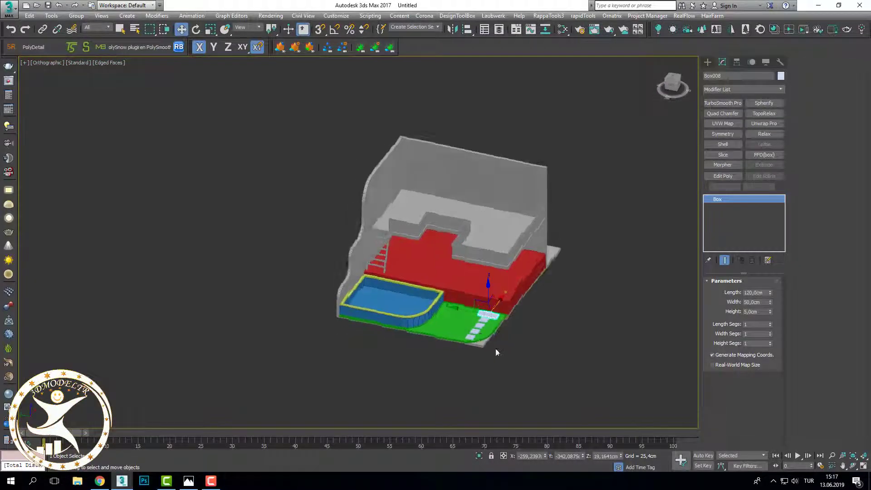
# Step: Select the red platform and zoom in to compare it with the slab
pyautogui.click(516, 348)
pyautogui.scroll(1, 516, 348)
pyautogui.scroll(1, 511, 335)
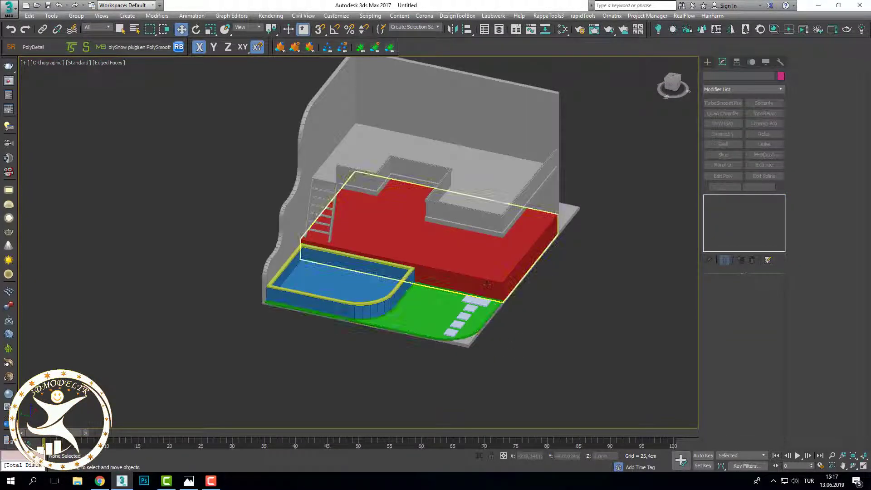
pyautogui.click(487, 284)
pyautogui.scroll(2, 496, 355)
pyautogui.scroll(1, 503, 387)
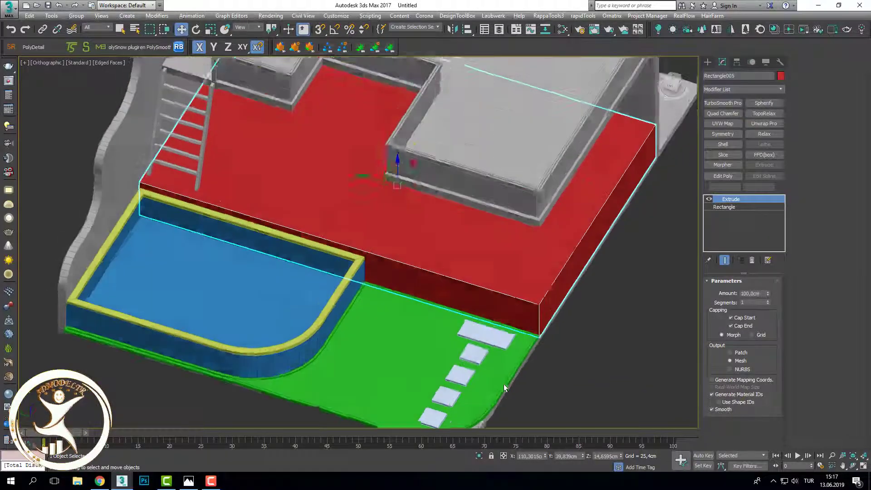
pyautogui.scroll(1, 505, 369)
pyautogui.scroll(1, 505, 369)
pyautogui.scroll(1, 505, 369)
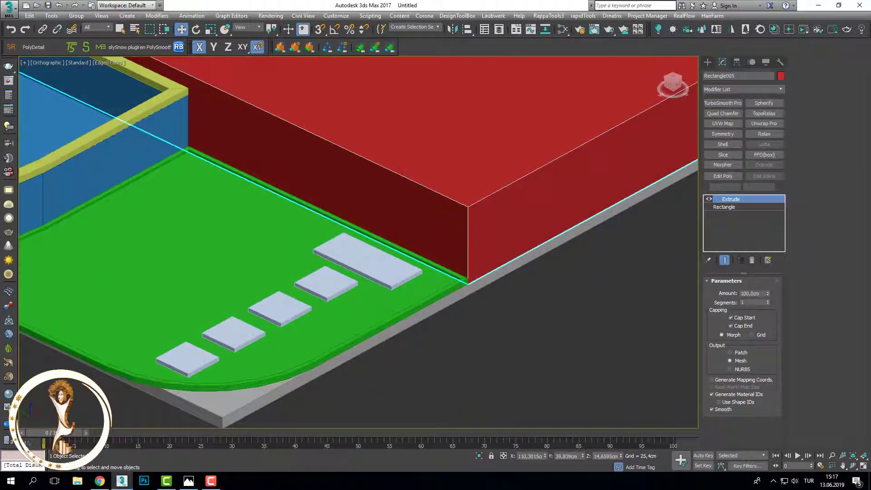
pyautogui.scroll(-1, 499, 326)
# Step: Select the long slab and view it in the wireframe Front view
pyautogui.click(497, 325)
pyautogui.scroll(2, 498, 324)
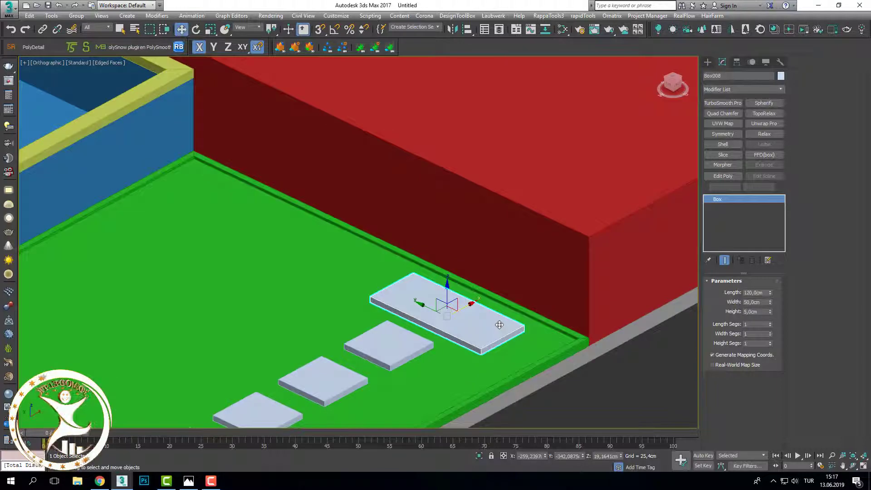
pyautogui.press('f')
pyautogui.press('F3')
pyautogui.scroll(-3, 518, 308)
pyautogui.click(518, 308)
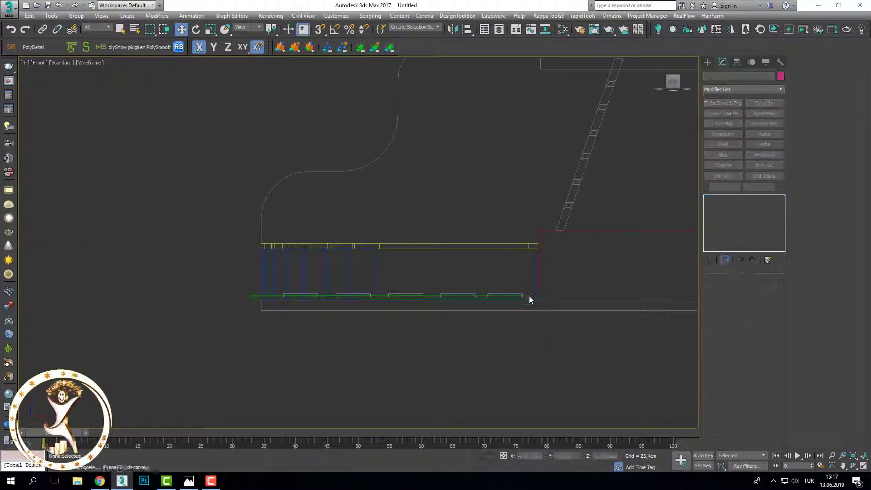
# Step: Draw a closed three-step staircase outline with Line in the Front view
pyautogui.scroll(3, 528, 290)
pyautogui.click(707, 61)
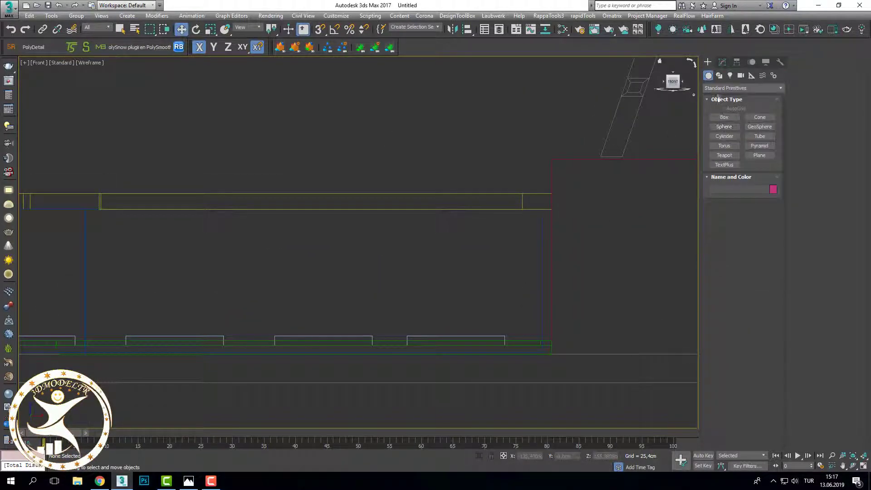
pyautogui.click(719, 75)
pyautogui.click(724, 125)
pyautogui.scroll(2, 549, 195)
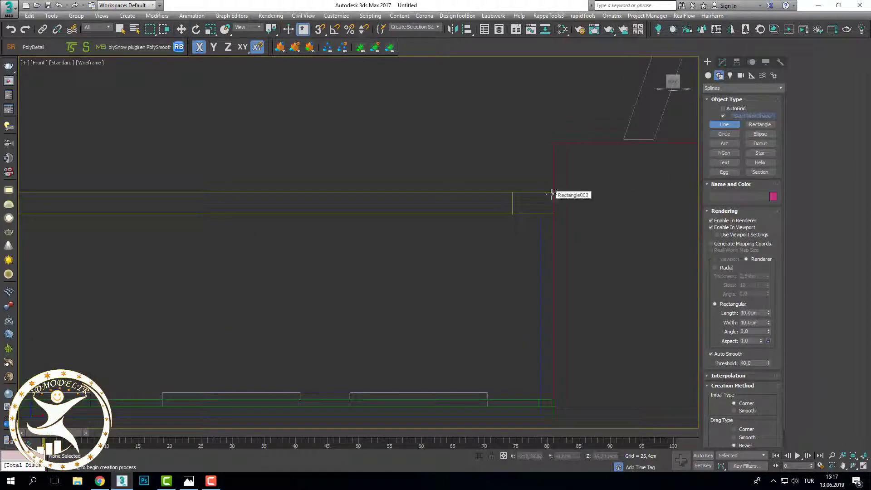
pyautogui.click(551, 194)
pyautogui.scroll(-2, 475, 195)
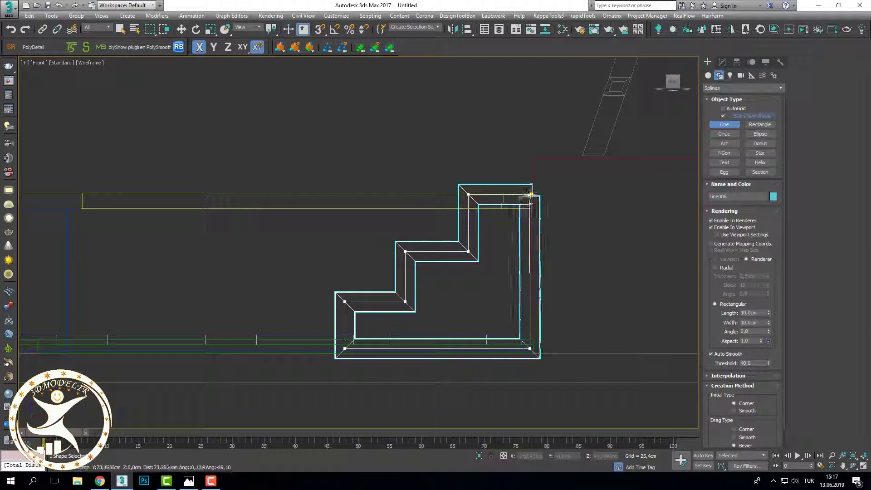
pyautogui.click(531, 195)
pyautogui.click(414, 266)
pyautogui.press('w')
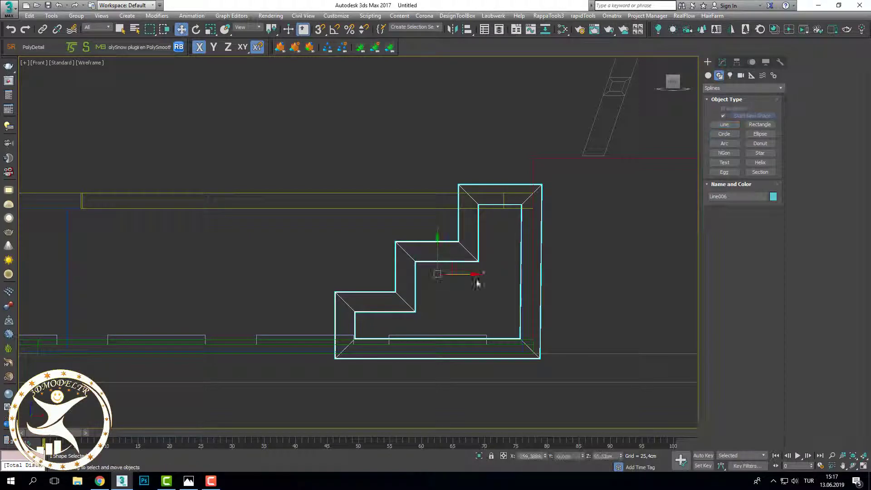
# Step: Turn off Enable In Viewport and snap-adjust the outline's bottom-right vertex
pyautogui.click(722, 61)
pyautogui.click(725, 297)
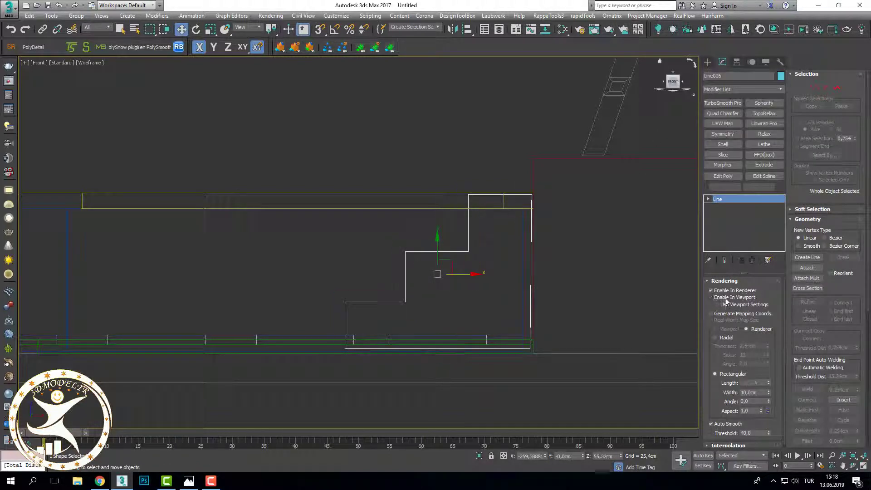
pyautogui.click(815, 89)
pyautogui.click(530, 348)
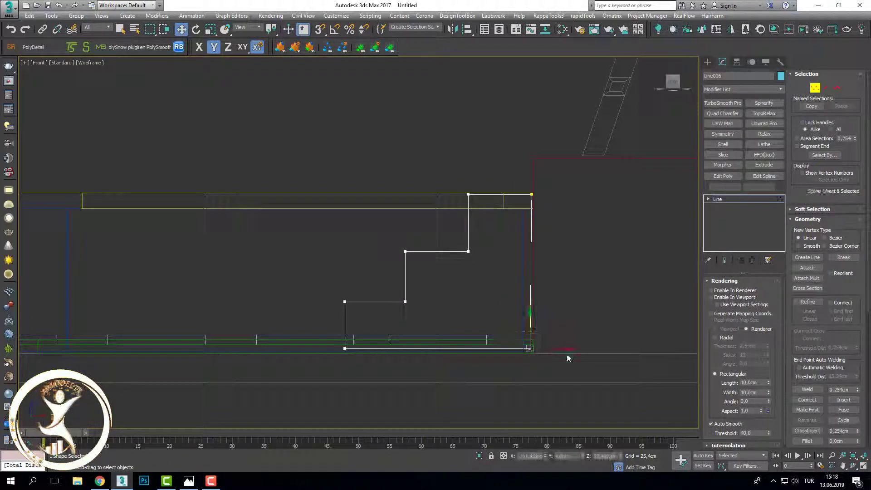
pyautogui.press('s')
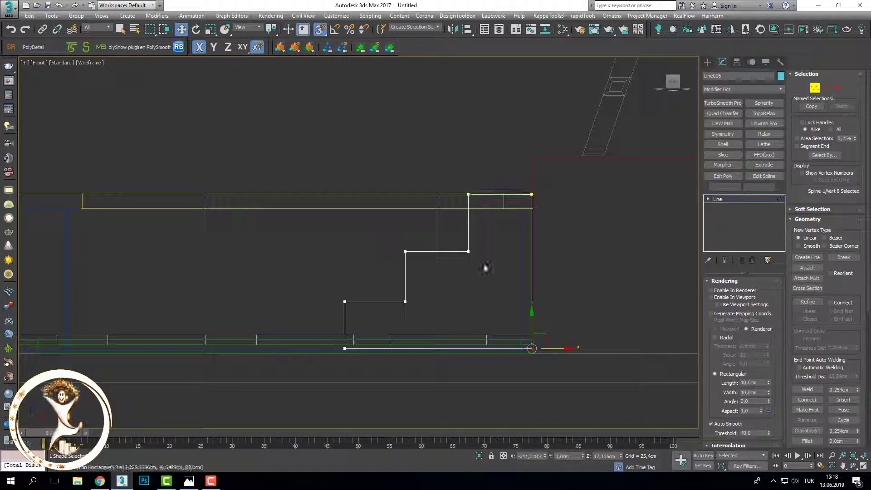
pyautogui.scroll(2, 372, 349)
pyautogui.moveTo(496, 262); pyautogui.dragTo(494, 275, button='middle')
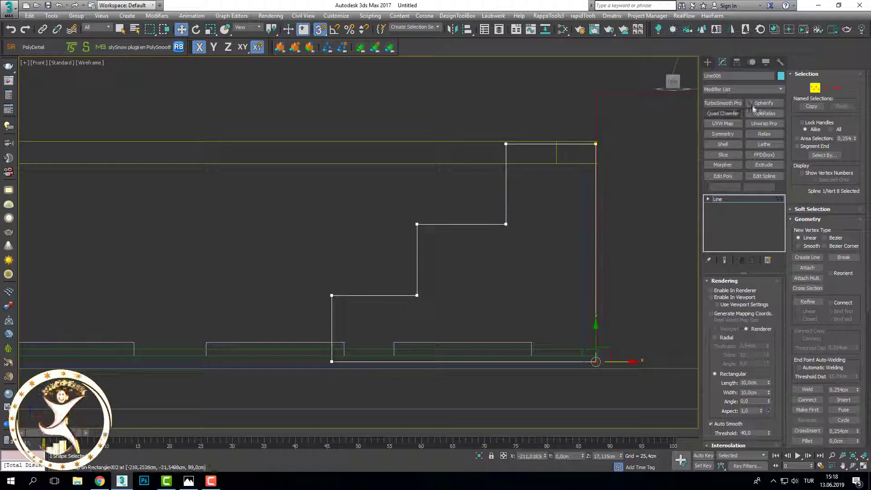
pyautogui.click(725, 198)
pyautogui.click(707, 62)
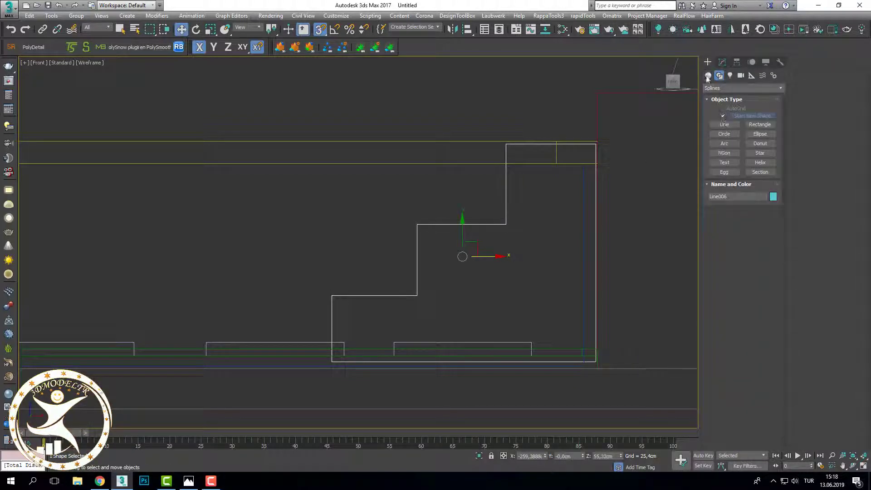
pyautogui.click(708, 76)
pyautogui.click(723, 117)
pyautogui.scroll(2, 375, 338)
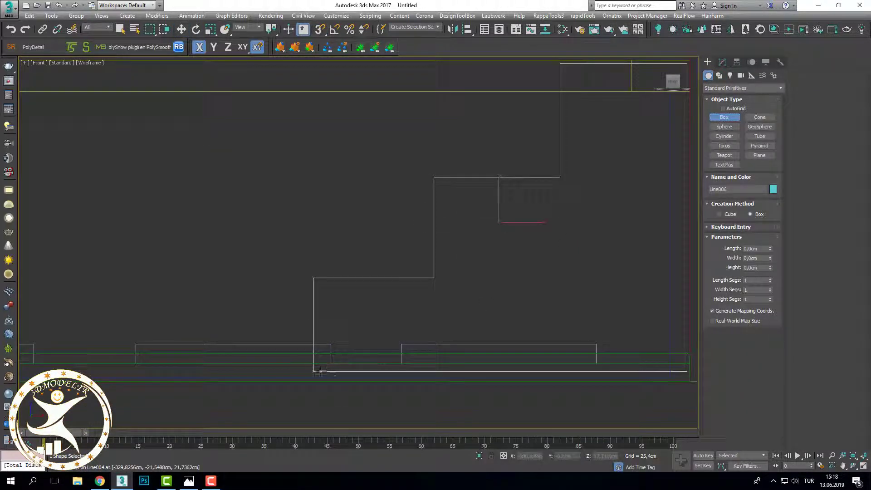
pyautogui.moveTo(319, 371); pyautogui.dragTo(459, 290)
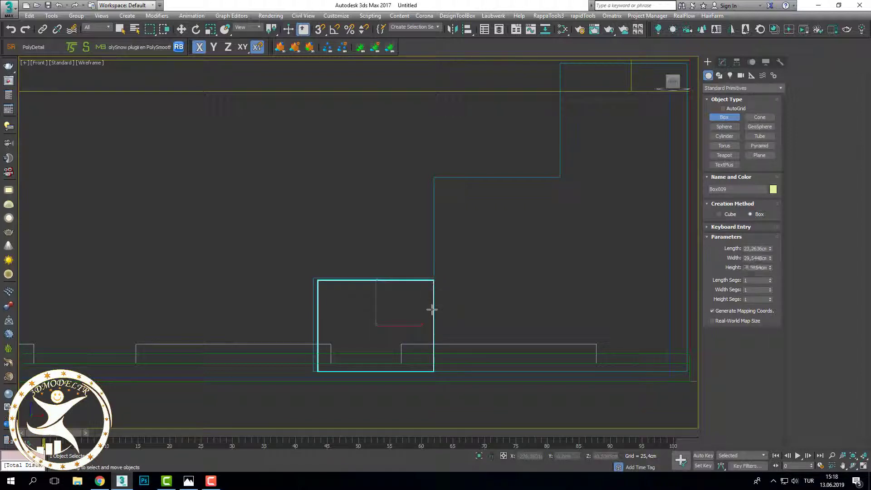
pyautogui.click(432, 309)
pyautogui.press('w')
pyautogui.scroll(-2, 439, 333)
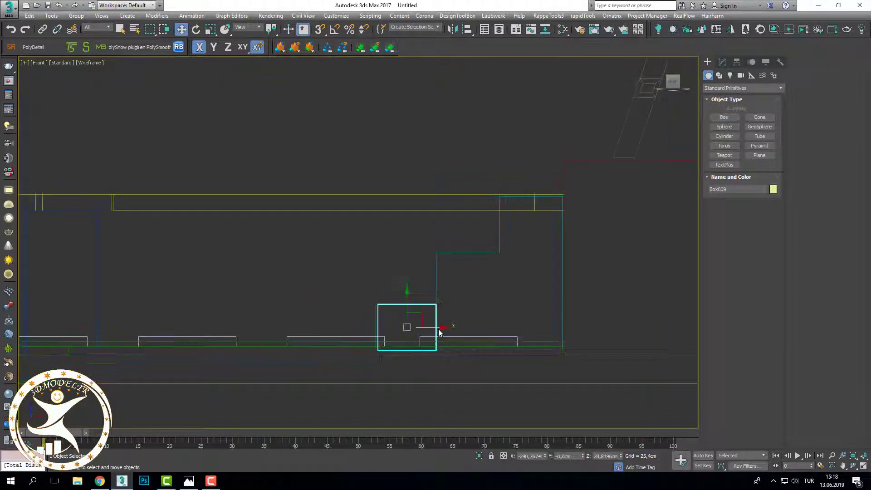
pyautogui.click(433, 303)
pyautogui.keyDown('alt'); pyautogui.moveTo(433, 303); pyautogui.dragTo(473, 335, button='middle'); pyautogui.keyUp('alt')
pyautogui.scroll(3, 473, 335)
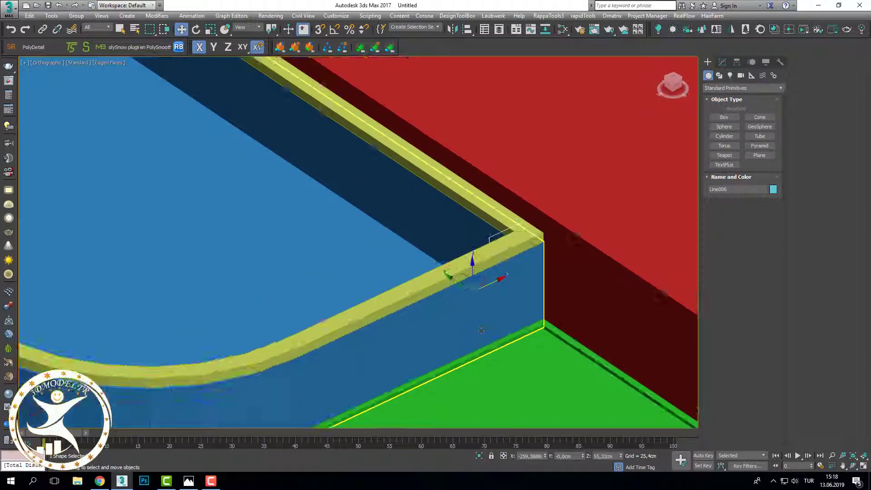
pyautogui.moveTo(472, 258)
pyautogui.mouseDown(button='middle')
pyautogui.moveTo(415, 268)
pyautogui.moveTo(529, 310)
pyautogui.mouseUp(button='middle')
pyautogui.press('F6')
pyautogui.scroll(-5, 529, 309)
pyautogui.scroll(1, 508, 301)
pyautogui.scroll(2, 450, 296)
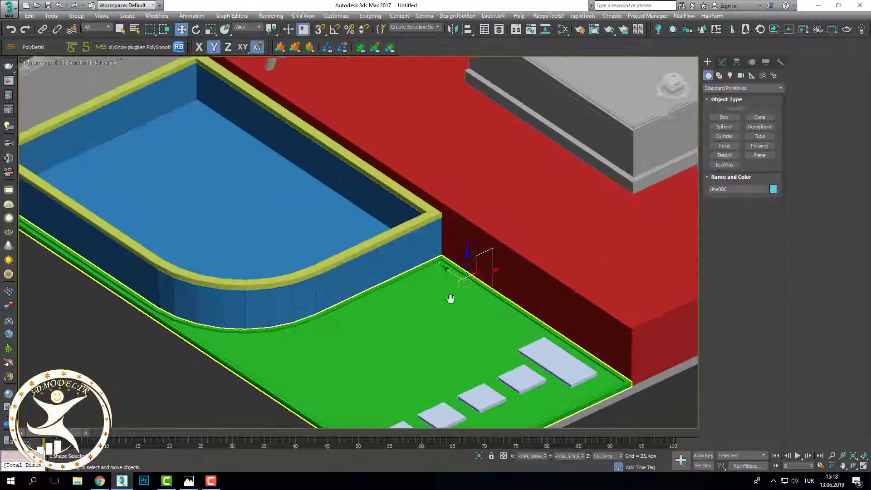
pyautogui.scroll(2, 396, 278)
pyautogui.press('t')
pyautogui.press('F3')
pyautogui.scroll(-5, 413, 268)
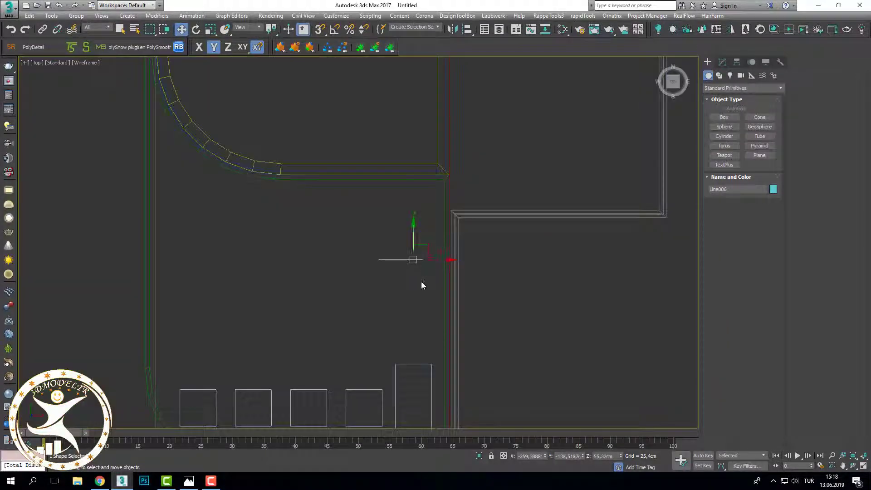
pyautogui.moveTo(421, 281); pyautogui.dragTo(424, 199, button='middle')
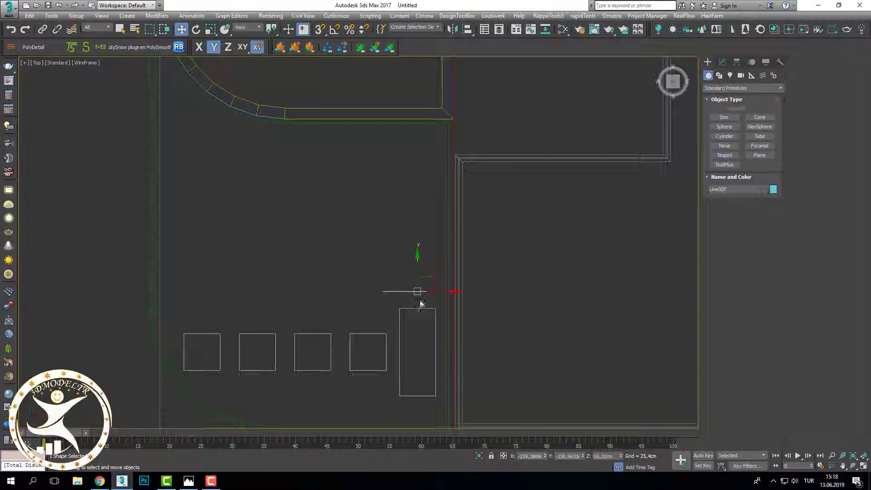
pyautogui.press('F3')
pyautogui.keyDown('alt'); pyautogui.moveTo(420, 303); pyautogui.dragTo(417, 284, button='middle'); pyautogui.keyUp('alt')
pyautogui.scroll(2, 412, 317)
pyautogui.scroll(2, 395, 343)
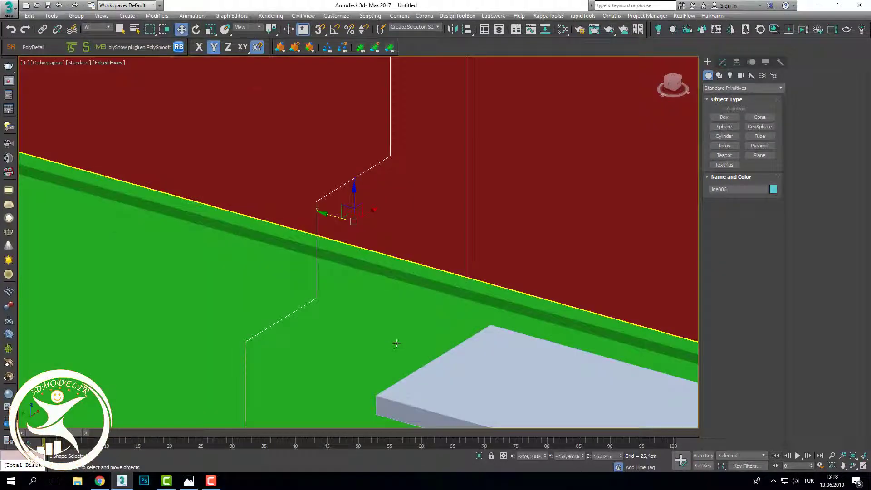
pyautogui.scroll(-3, 396, 343)
pyautogui.press('F3')
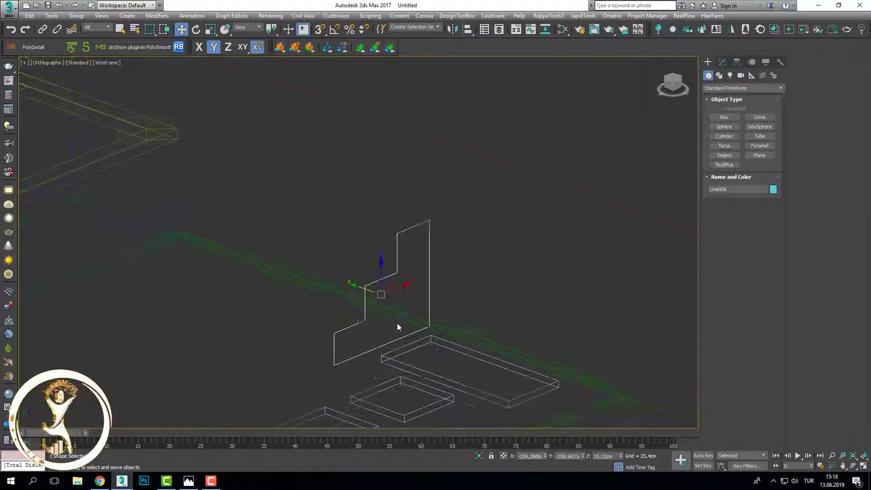
pyautogui.press('F3')
# Step: Add an Extrude modifier to Line006 with Amount about 178.74 cm
pyautogui.click(721, 61)
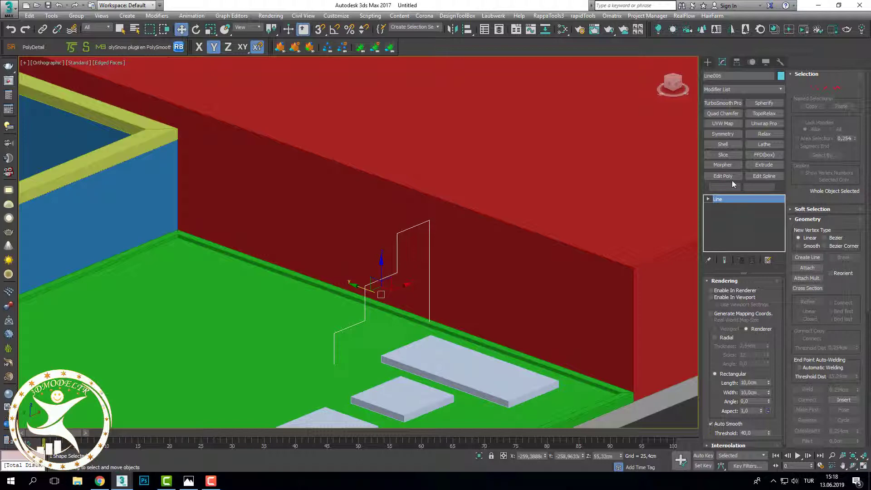
pyautogui.click(764, 165)
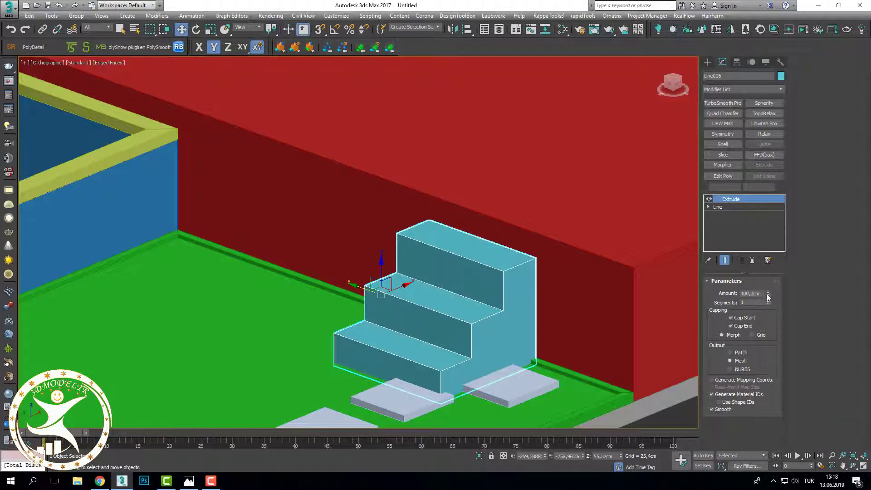
pyautogui.moveTo(767, 297); pyautogui.dragTo(765, 265)
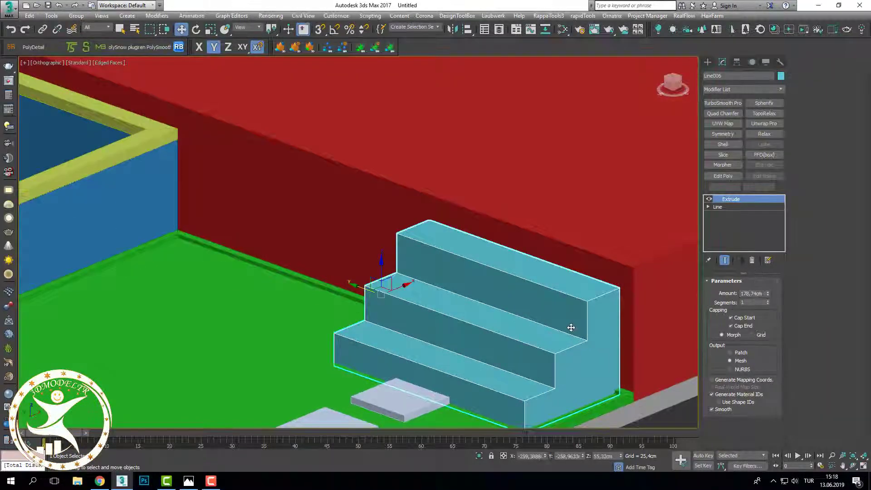
pyautogui.scroll(-5, 570, 327)
# Step: Raise the extruded stairs slightly on Z onto the green floor and review them beside the pool
pyautogui.keyDown('alt'); pyautogui.moveTo(571, 327); pyautogui.dragTo(555, 358, button='middle'); pyautogui.keyUp('alt')
pyautogui.scroll(5, 555, 358)
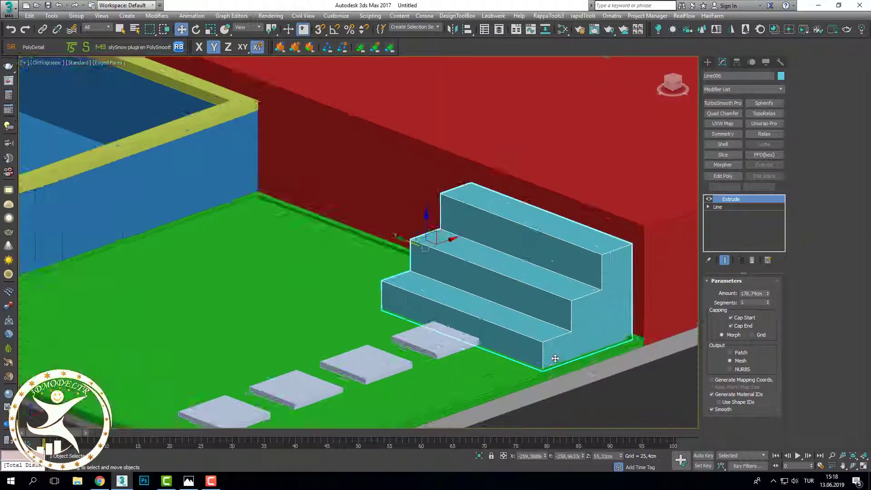
pyautogui.scroll(2, 461, 306)
pyautogui.scroll(2, 403, 220)
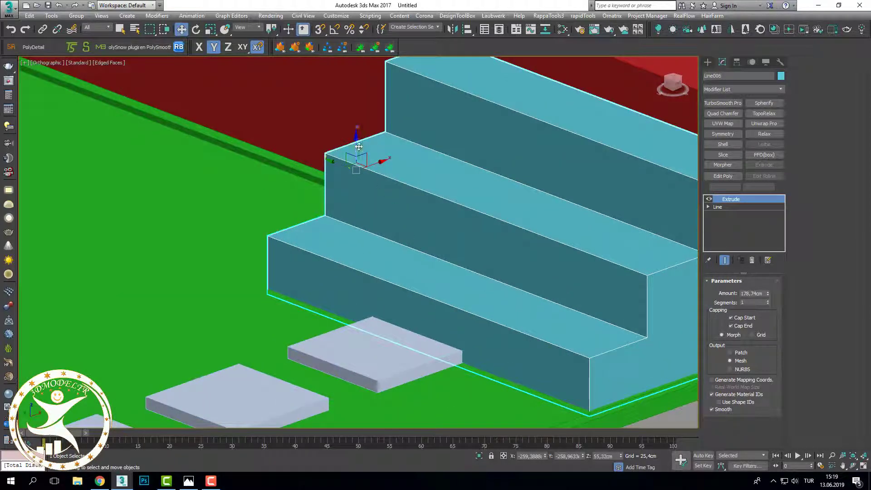
pyautogui.moveTo(358, 146); pyautogui.dragTo(357, 142)
pyautogui.scroll(-4, 358, 141)
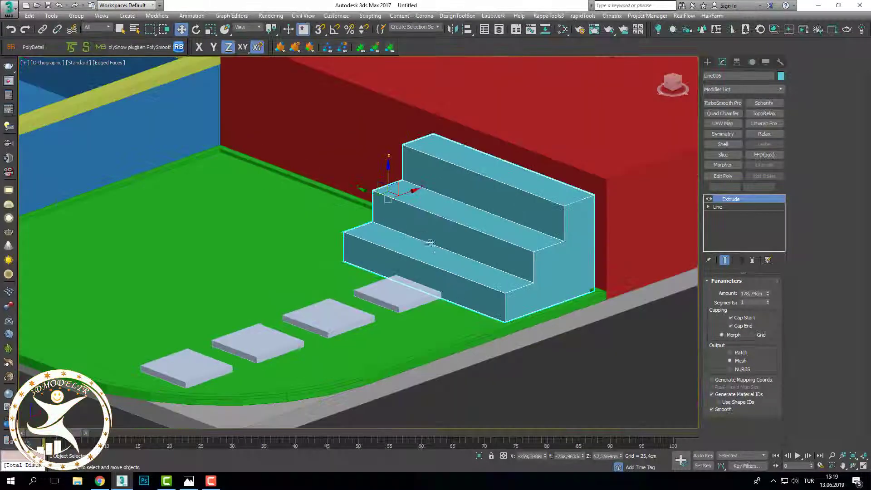
pyautogui.keyDown('alt'); pyautogui.moveTo(358, 142); pyautogui.dragTo(469, 312, button='middle'); pyautogui.keyUp('alt')
pyautogui.scroll(4, 469, 313)
pyautogui.scroll(-4, 469, 313)
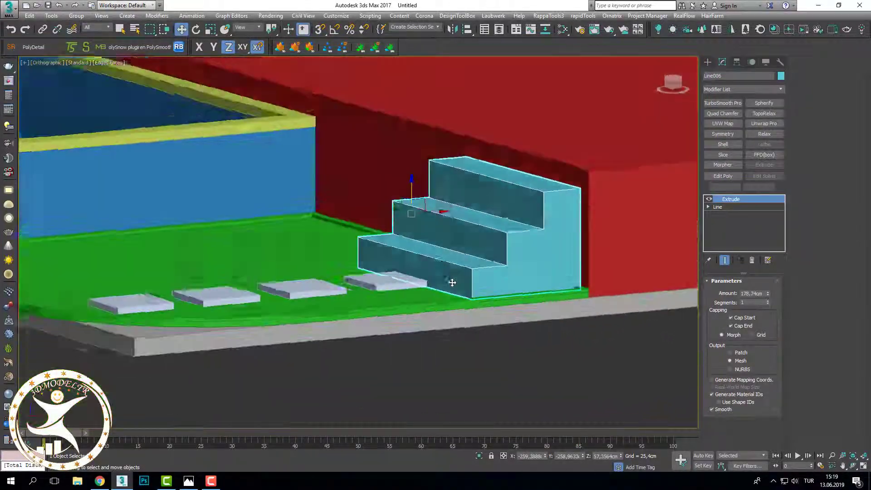
pyautogui.moveTo(451, 282)
pyautogui.keyDown('alt'); pyautogui.mouseDown(button='middle')
pyautogui.moveTo(467, 296)
pyautogui.moveTo(484, 292)
pyautogui.mouseUp(button='middle'); pyautogui.keyUp('alt')
pyautogui.scroll(-1, 484, 292)
# Step: Box-select the four stepping tiles in wireframe and shift them slightly left along X
pyautogui.click(545, 358)
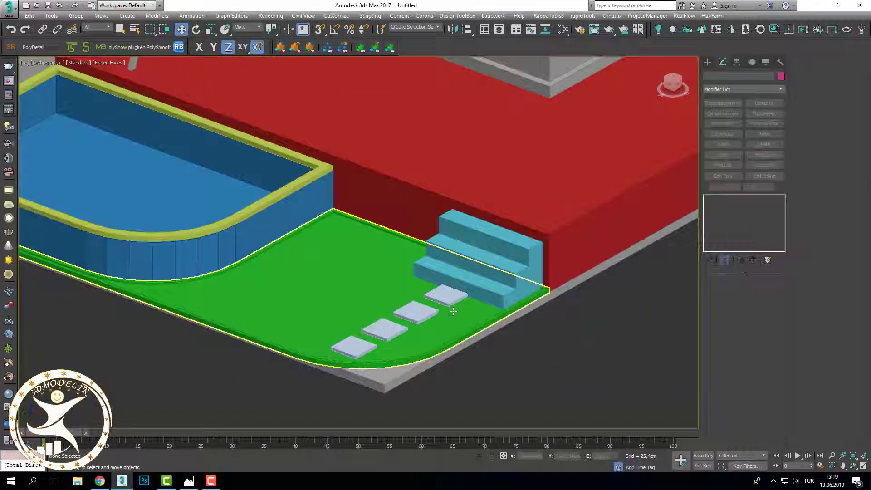
pyautogui.press('F3')
pyautogui.scroll(5, 498, 326)
pyautogui.click(476, 283)
pyautogui.moveTo(468, 297)
pyautogui.keyDown('alt'); pyautogui.mouseDown(button='middle')
pyautogui.moveTo(423, 322)
pyautogui.moveTo(553, 301)
pyautogui.moveTo(517, 332)
pyautogui.mouseUp(button='middle'); pyautogui.keyUp('alt')
pyautogui.press('F3')
pyautogui.scroll(-3, 555, 312)
pyautogui.press('F3')
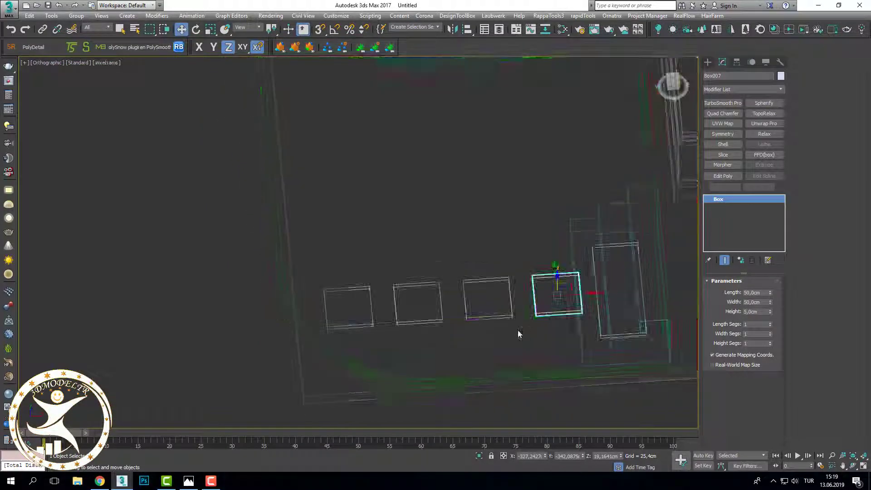
pyautogui.keyDown('ctrl'); pyautogui.moveTo(517, 333); pyautogui.dragTo(381, 282); pyautogui.keyUp('ctrl')
pyautogui.press('F3')
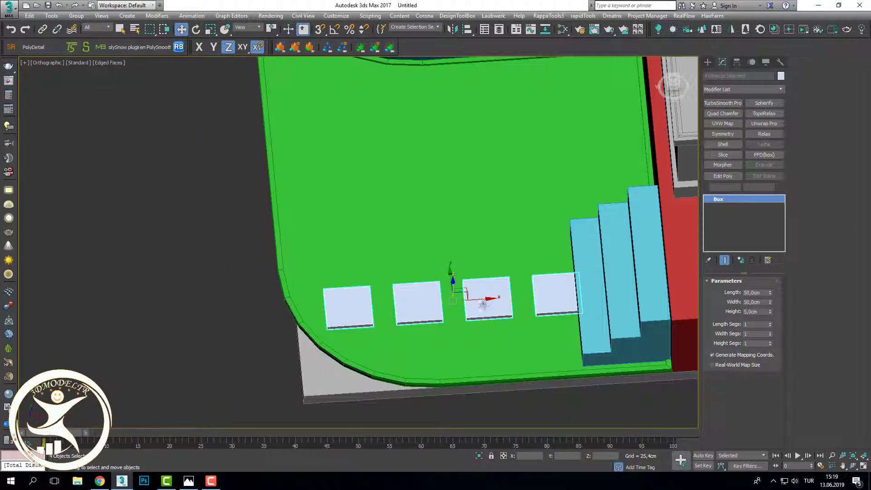
pyautogui.moveTo(482, 299); pyautogui.dragTo(474, 299)
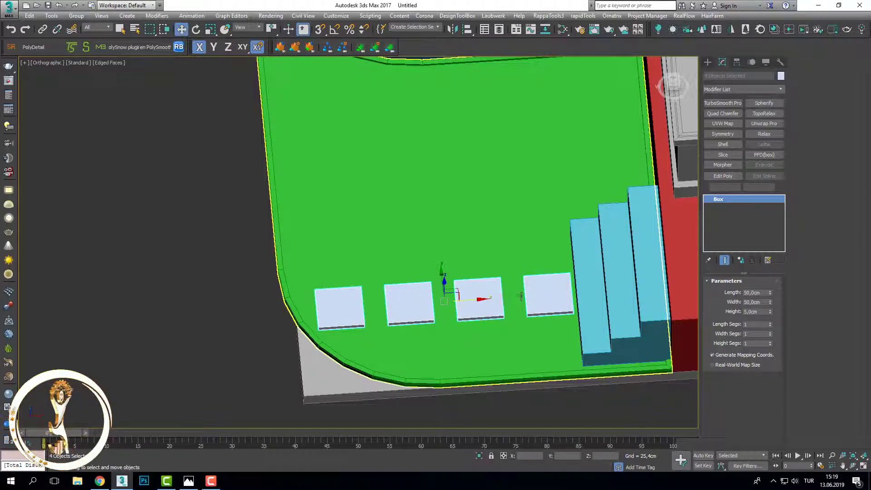
# Step: Check each tile individually and orbit to review the new spacing toward the stairs
pyautogui.click(543, 295)
pyautogui.moveTo(566, 295)
pyautogui.keyDown('alt'); pyautogui.mouseDown(button='middle')
pyautogui.moveTo(503, 344)
pyautogui.moveTo(502, 322)
pyautogui.mouseUp(button='middle'); pyautogui.keyUp('alt')
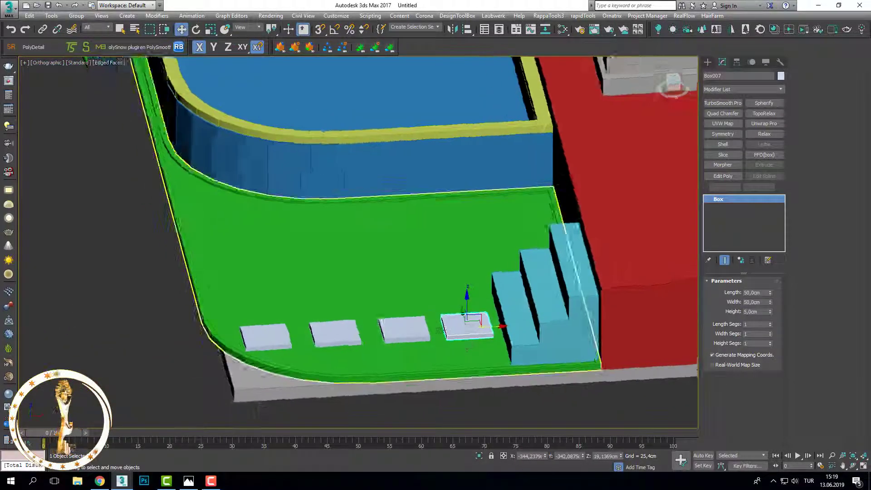
pyautogui.scroll(3, 503, 323)
pyautogui.click(416, 343)
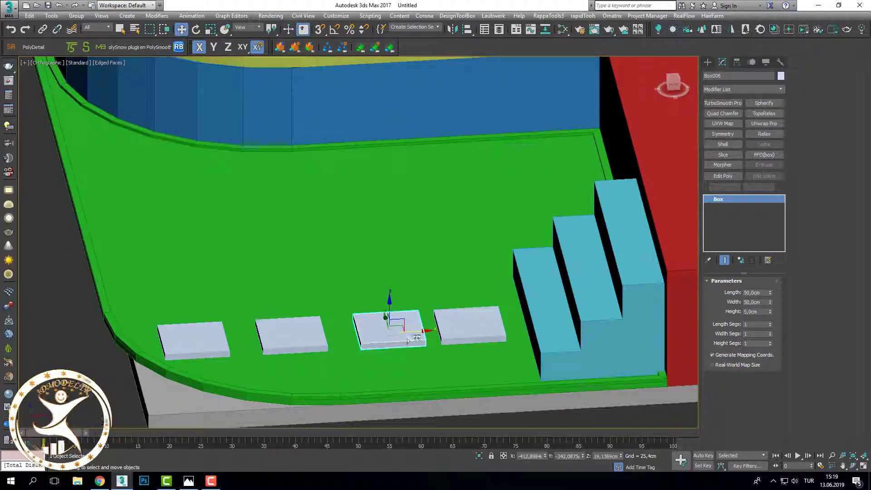
pyautogui.click(293, 337)
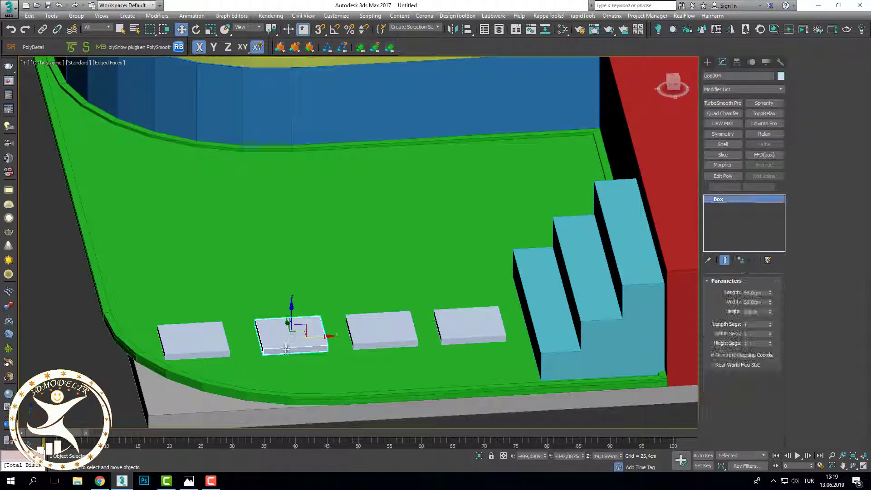
pyautogui.scroll(-5, 334, 357)
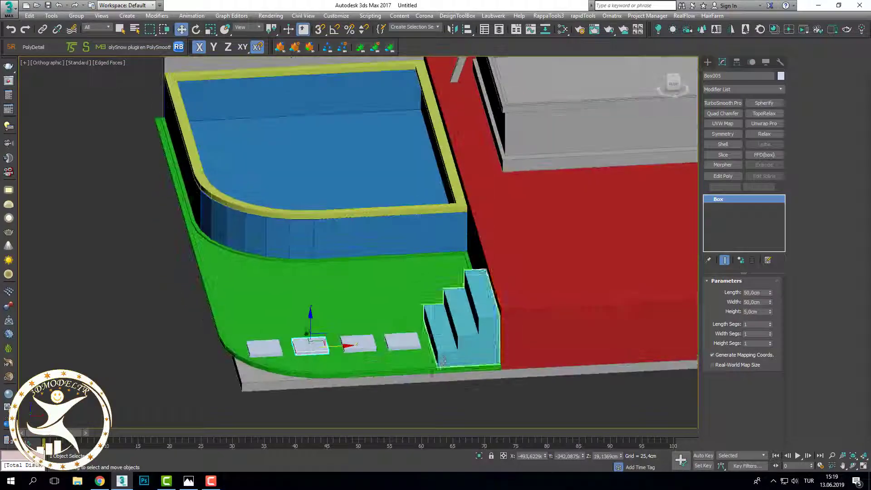
pyautogui.keyDown('alt'); pyautogui.moveTo(333, 356); pyautogui.dragTo(408, 317, button='middle'); pyautogui.keyUp('alt')
pyautogui.scroll(5, 408, 317)
# Step: Select the staircase and nudge it slightly right along the wall
pyautogui.click(247, 194)
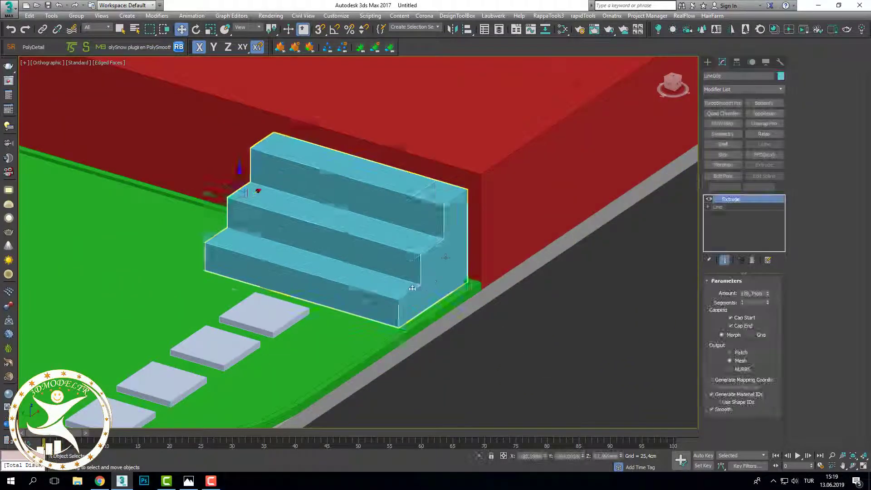
pyautogui.scroll(5, 424, 301)
pyautogui.scroll(-3, 386, 307)
pyautogui.keyDown('alt'); pyautogui.moveTo(386, 307); pyautogui.dragTo(484, 337, button='middle'); pyautogui.keyUp('alt')
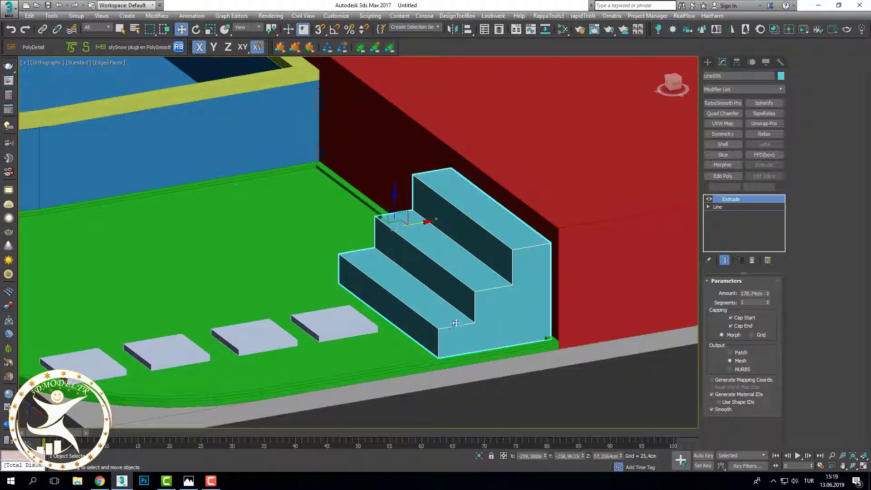
pyautogui.press('F3')
pyautogui.press('F3')
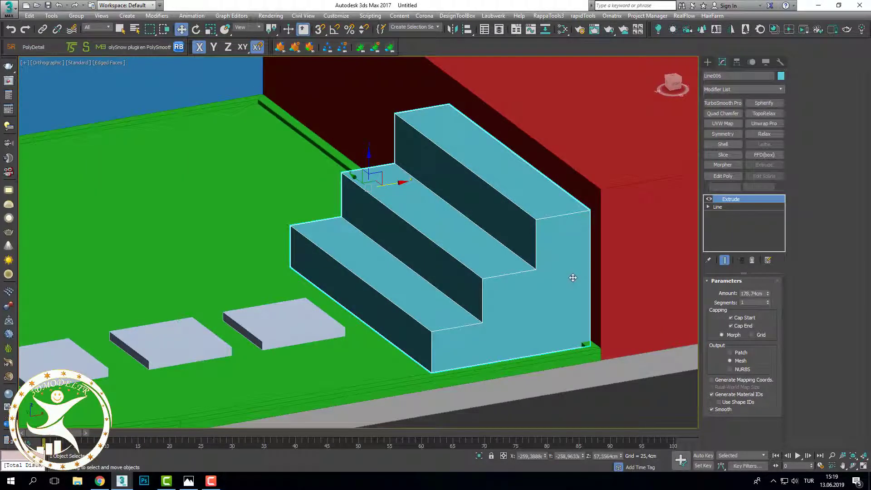
pyautogui.scroll(2, 573, 278)
pyautogui.scroll(-2, 544, 302)
pyautogui.scroll(-2, 538, 304)
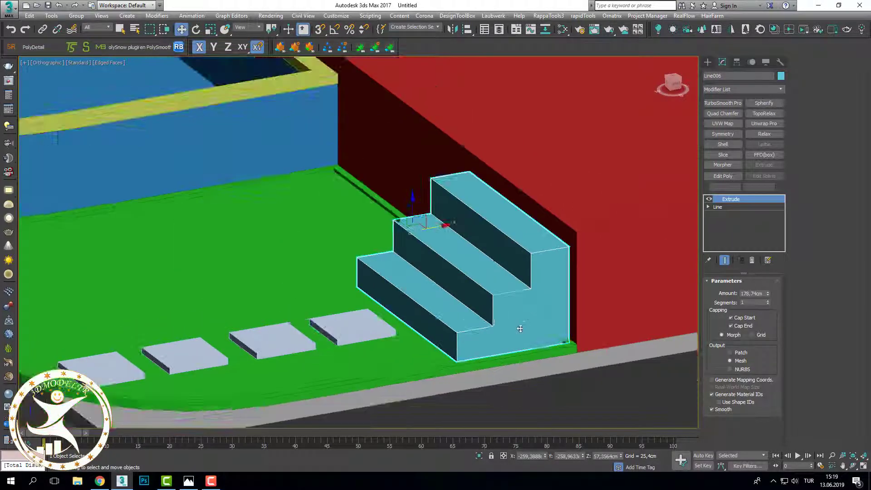
pyautogui.scroll(4, 402, 300)
pyautogui.moveTo(332, 128); pyautogui.dragTo(333, 129)
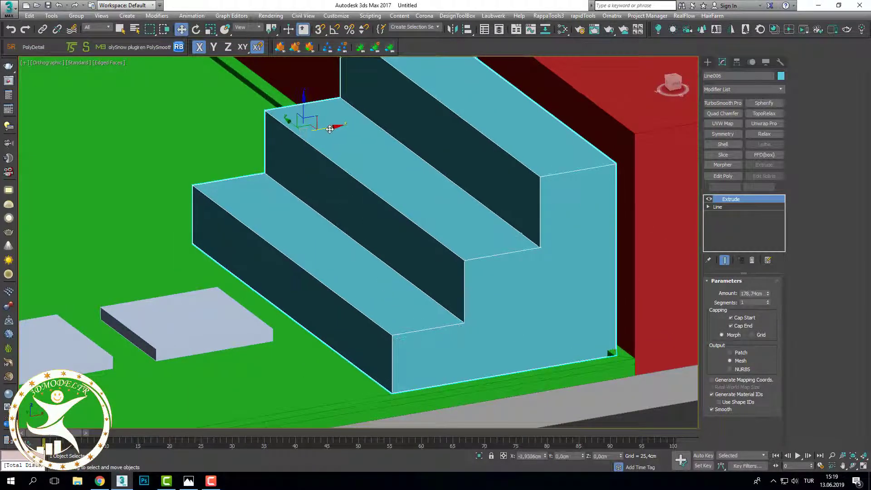
# Step: From an overhead view, slide the staircase left to sit above the tile row
pyautogui.scroll(-8, 368, 228)
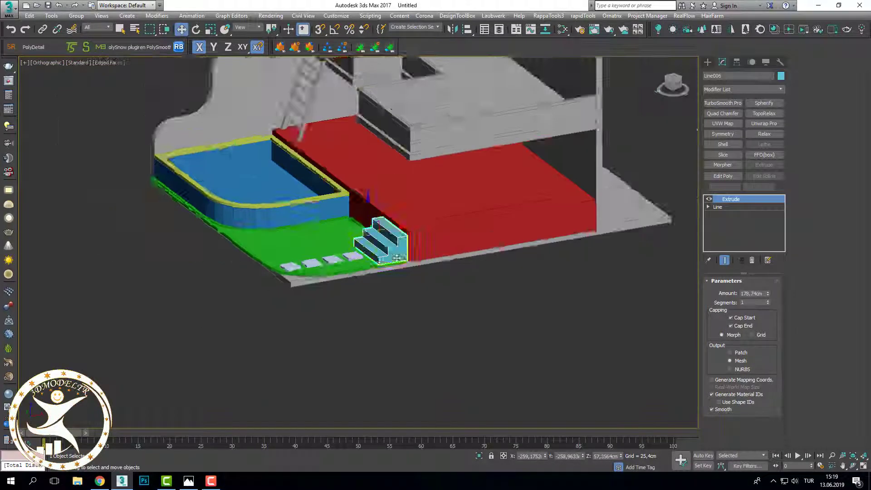
pyautogui.moveTo(368, 228)
pyautogui.keyDown('alt'); pyautogui.mouseDown(button='middle')
pyautogui.moveTo(454, 257)
pyautogui.moveTo(476, 295)
pyautogui.moveTo(548, 343)
pyautogui.mouseUp(button='middle'); pyautogui.keyUp('alt')
pyautogui.scroll(4, 455, 270)
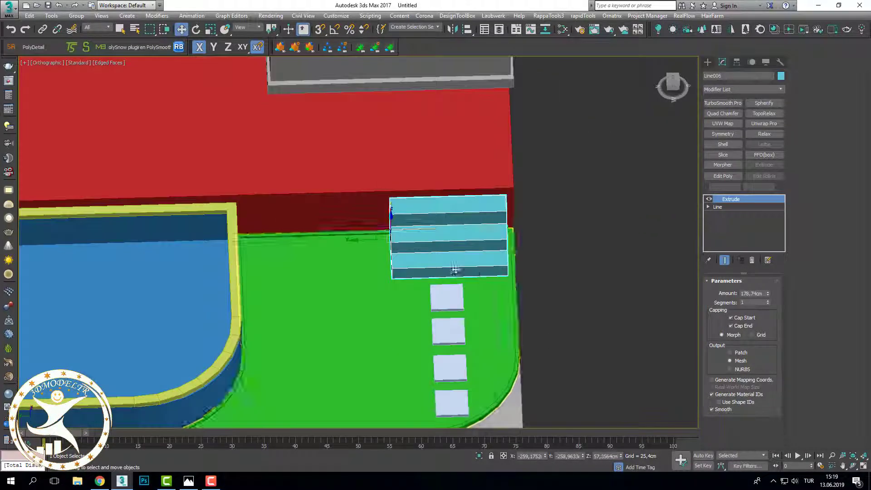
pyautogui.moveTo(365, 240); pyautogui.dragTo(335, 240)
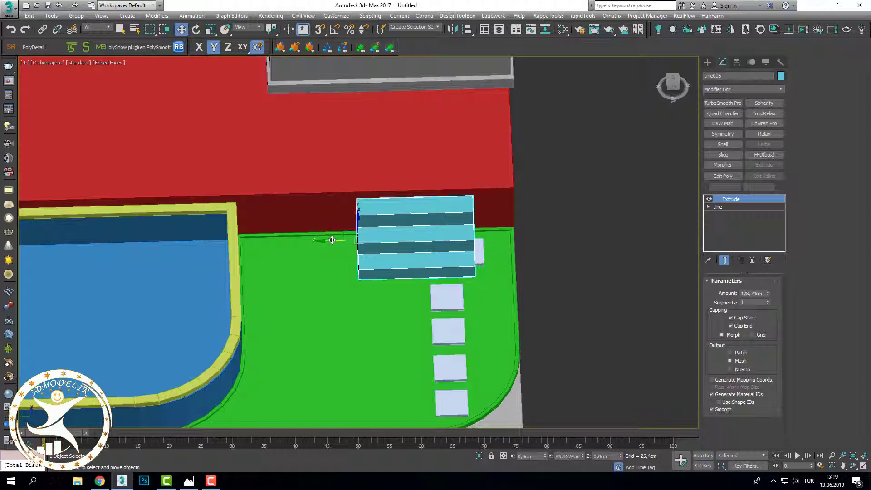
# Step: In the Top wireframe view, move the four stepping tiles up along Y beside the stairs
pyautogui.click(503, 286)
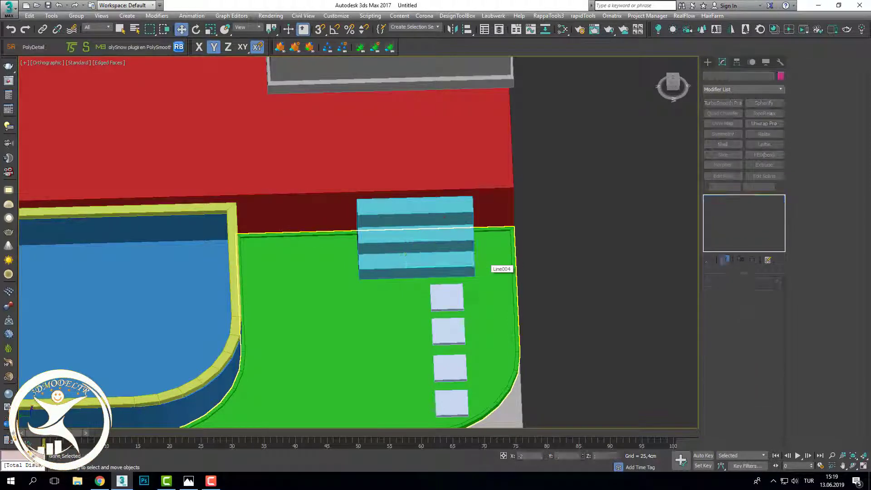
pyautogui.moveTo(465, 327); pyautogui.dragTo(485, 294, button='middle')
pyautogui.press('t')
pyautogui.press('F3')
pyautogui.scroll(5, 334, 365)
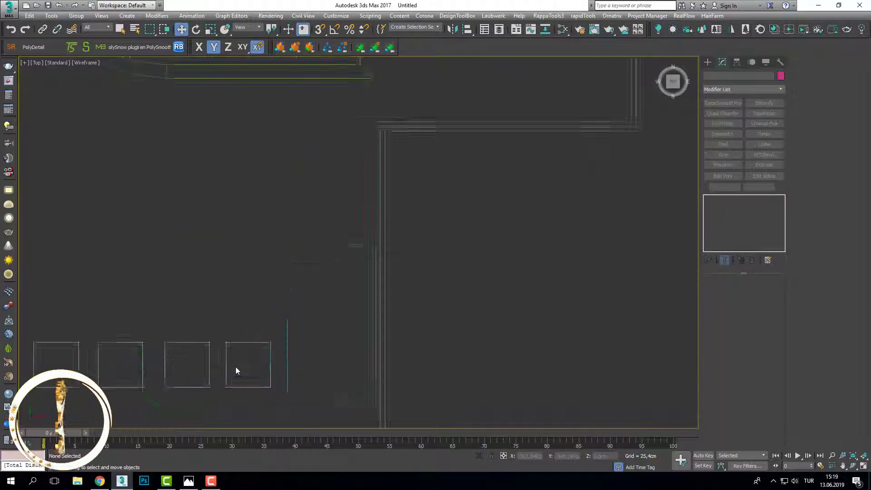
pyautogui.moveTo(235, 369); pyautogui.dragTo(336, 368, button='middle')
pyautogui.moveTo(327, 363); pyautogui.dragTo(151, 283)
pyautogui.moveTo(251, 334); pyautogui.dragTo(252, 311)
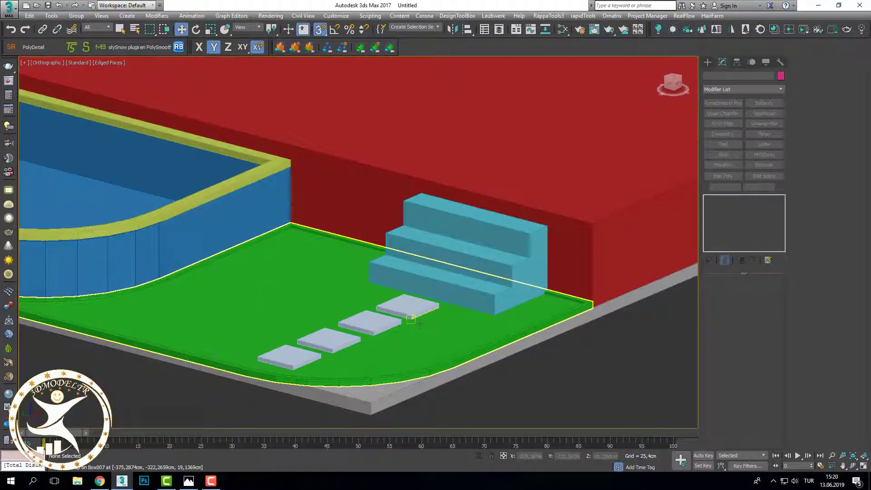
# Step: Orbit and zoom toward the stairs and tiles, ending in wireframe display
pyautogui.keyDown('alt'); pyautogui.moveTo(420, 324); pyautogui.dragTo(476, 357, button='middle'); pyautogui.keyUp('alt')
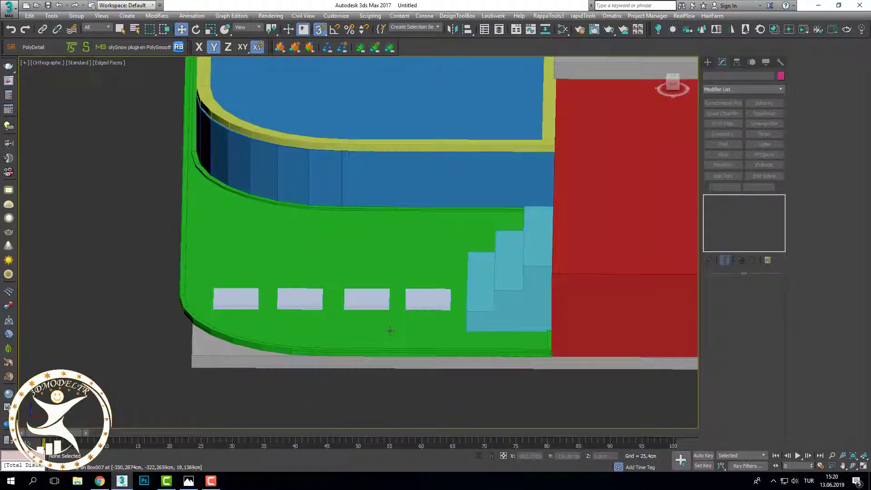
pyautogui.press('F3')
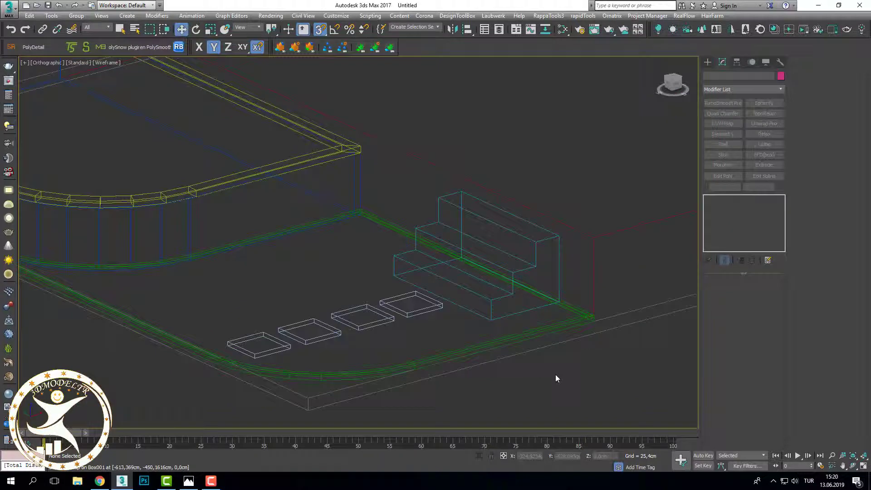
pyautogui.scroll(3, 554, 329)
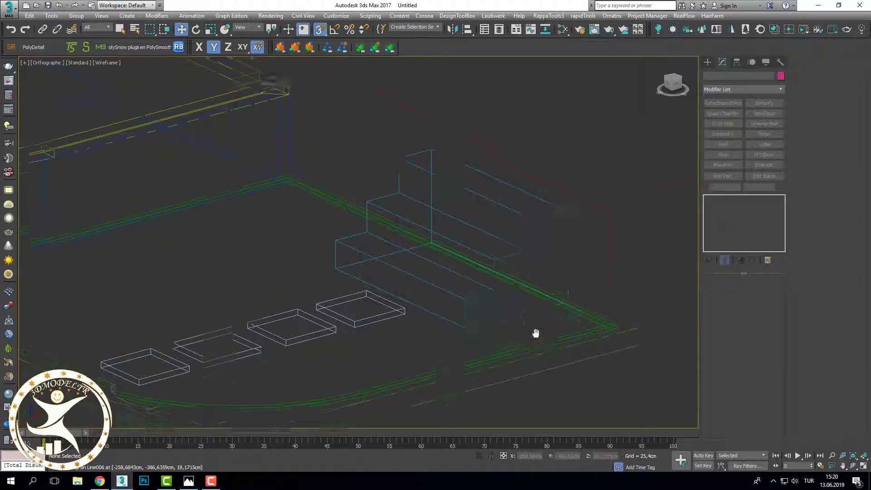
pyautogui.keyDown('alt'); pyautogui.moveTo(534, 334); pyautogui.dragTo(544, 354, button='middle'); pyautogui.keyUp('alt')
pyautogui.scroll(3, 544, 354)
pyautogui.scroll(3, 545, 354)
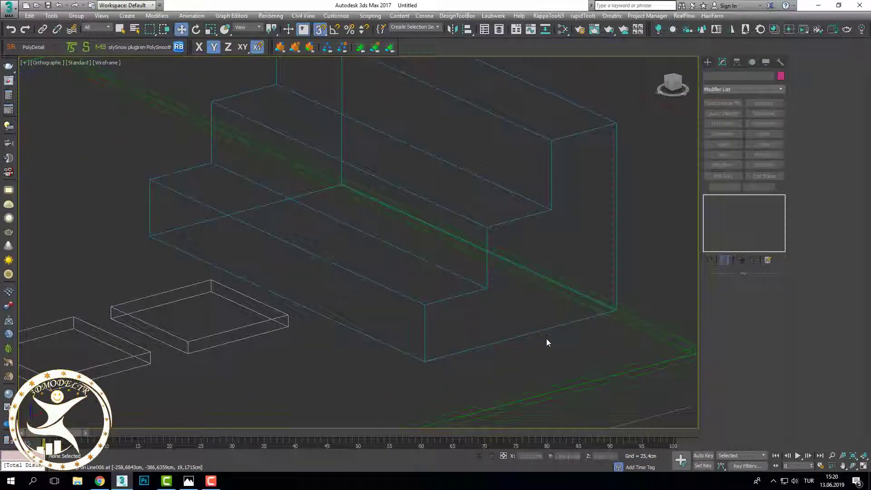
pyautogui.press('F3')
pyautogui.press('F3')
# Step: Create a thin upright box, about 8.49 × 14.2 × 73.38 cm, beside the stairs
pyautogui.click(708, 62)
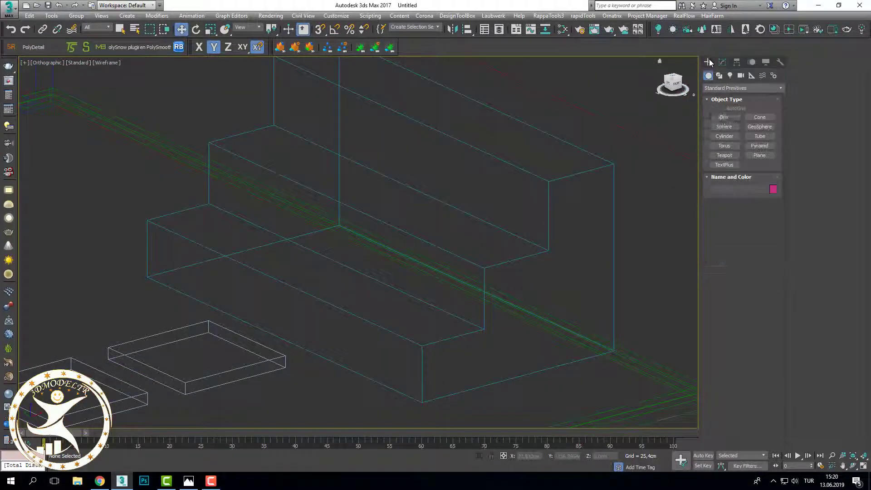
pyautogui.click(724, 118)
pyautogui.press('F3')
pyautogui.press('F3')
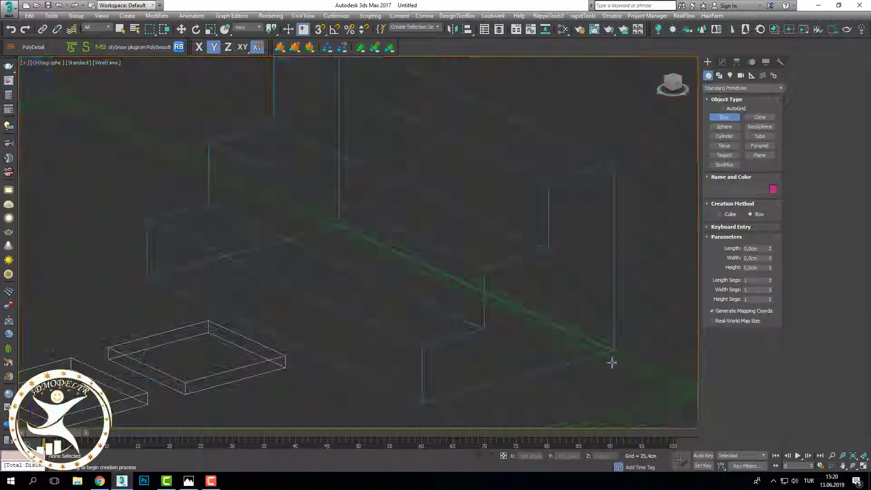
pyautogui.moveTo(611, 361); pyautogui.dragTo(594, 373)
pyautogui.press('F3')
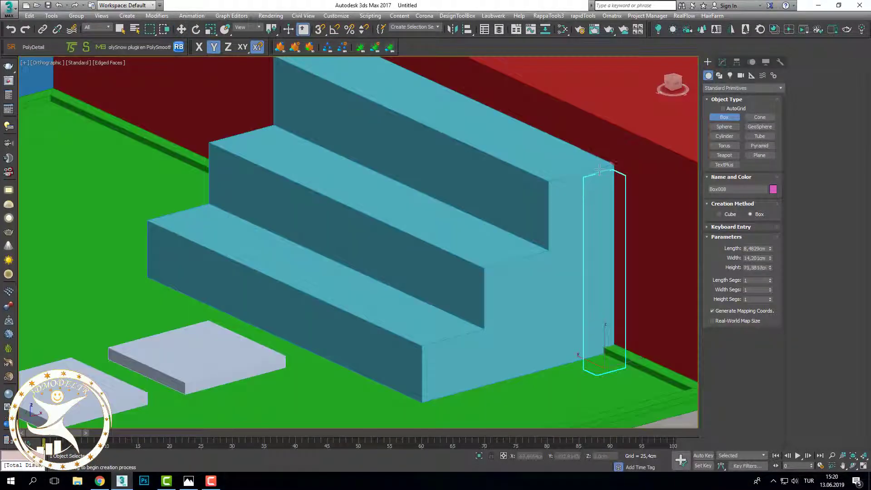
pyautogui.press('F3')
pyautogui.click(604, 161)
# Step: In the Front view, shift the box left along X and snap it onto the floor line
pyautogui.press('w')
pyautogui.press('f')
pyautogui.scroll(5, 609, 258)
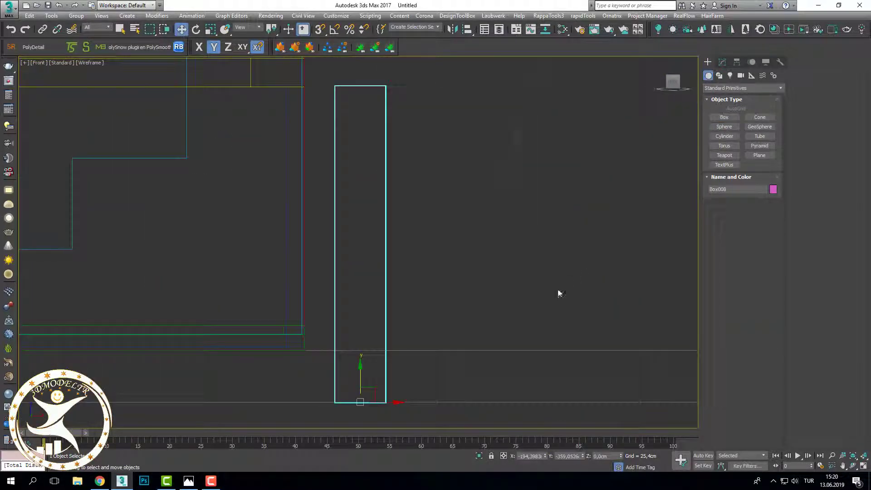
pyautogui.scroll(-3, 558, 293)
pyautogui.moveTo(509, 325); pyautogui.dragTo(449, 297, button='middle')
pyautogui.scroll(4, 449, 297)
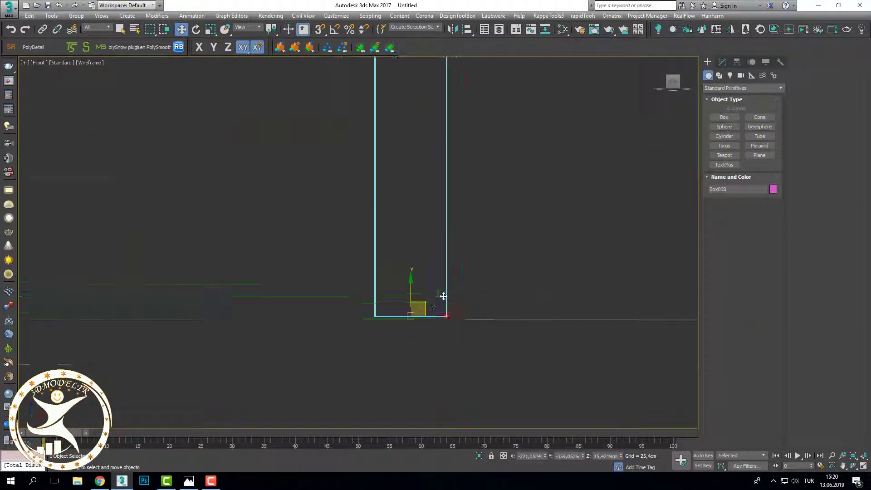
pyautogui.moveTo(445, 316)
pyautogui.mouseDown()
pyautogui.moveTo(433, 314)
pyautogui.moveTo(461, 314)
pyautogui.mouseUp()
pyautogui.scroll(-3, 475, 321)
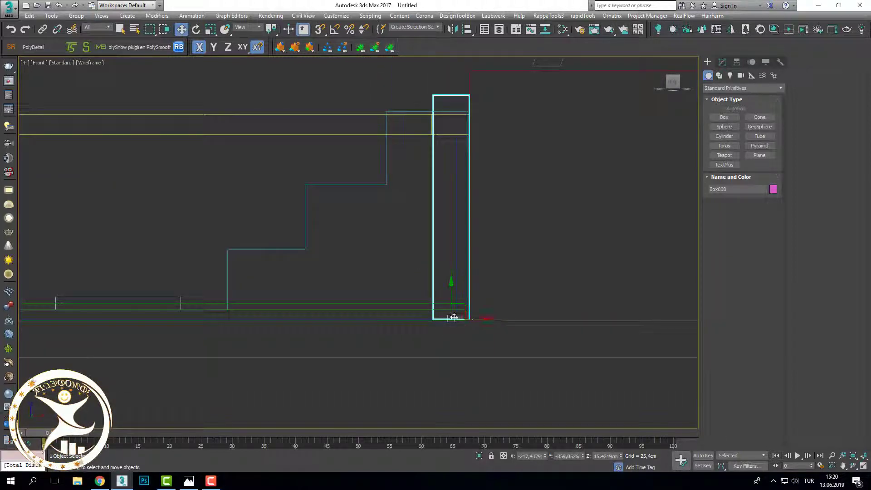
pyautogui.scroll(4, 452, 311)
pyautogui.press('s')
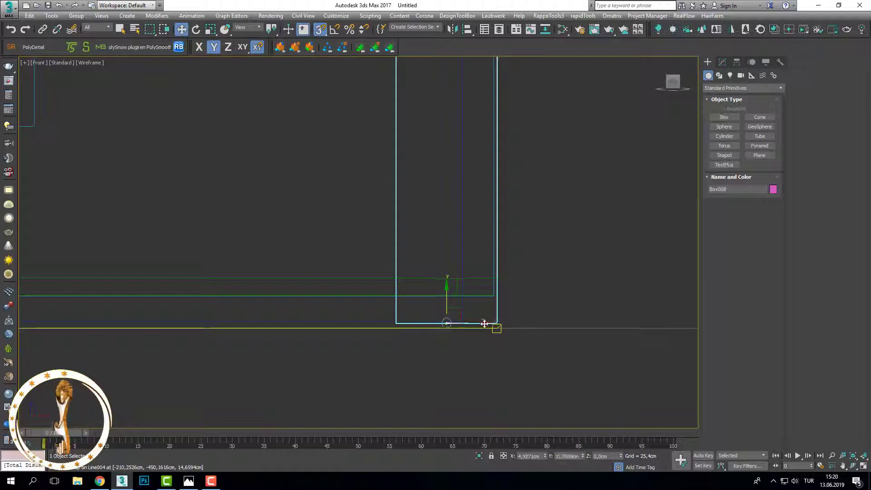
pyautogui.moveTo(493, 326); pyautogui.dragTo(494, 328)
pyautogui.scroll(-8, 501, 341)
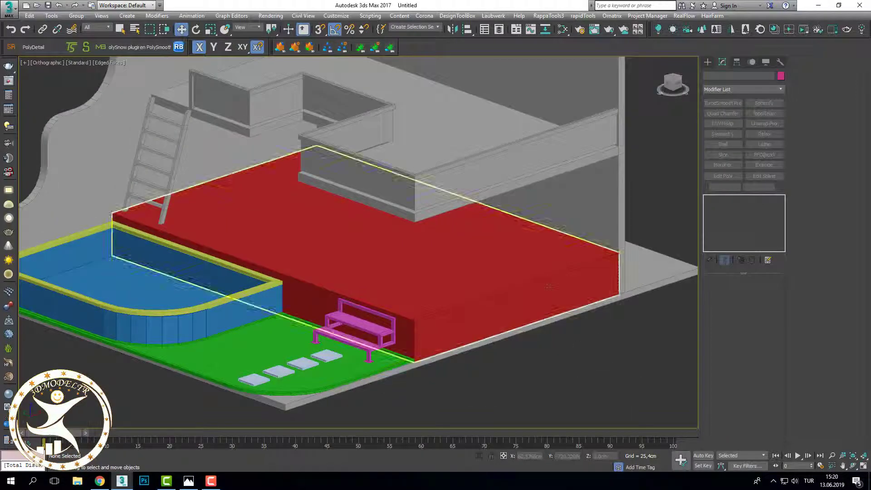
# Step: Pick the Rectangle shape tool and frame the platform in a Front wireframe view
pyautogui.click(550, 287)
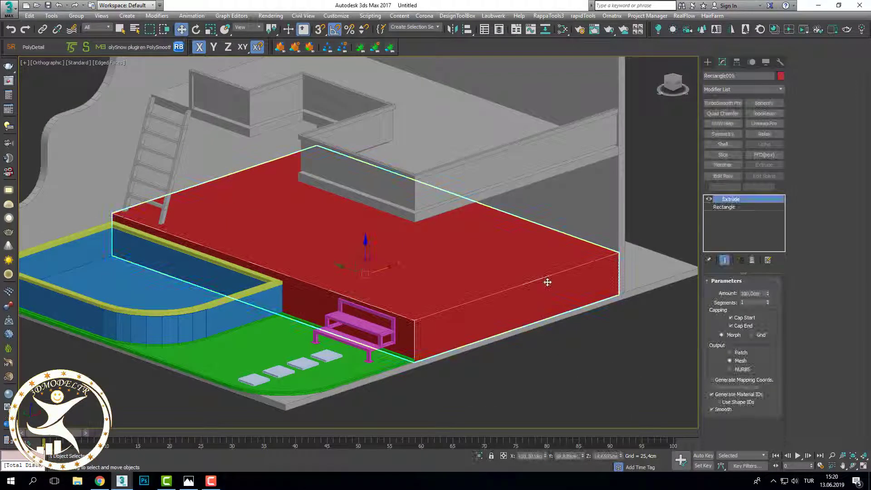
pyautogui.click(708, 62)
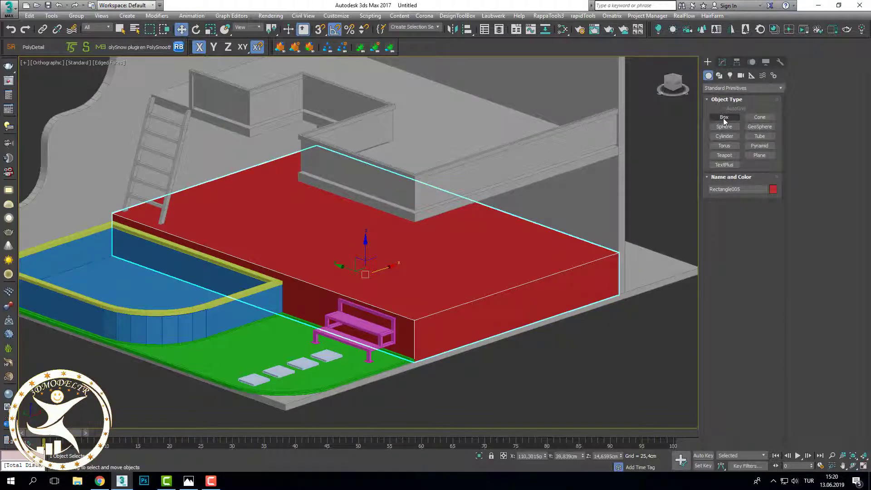
pyautogui.click(720, 78)
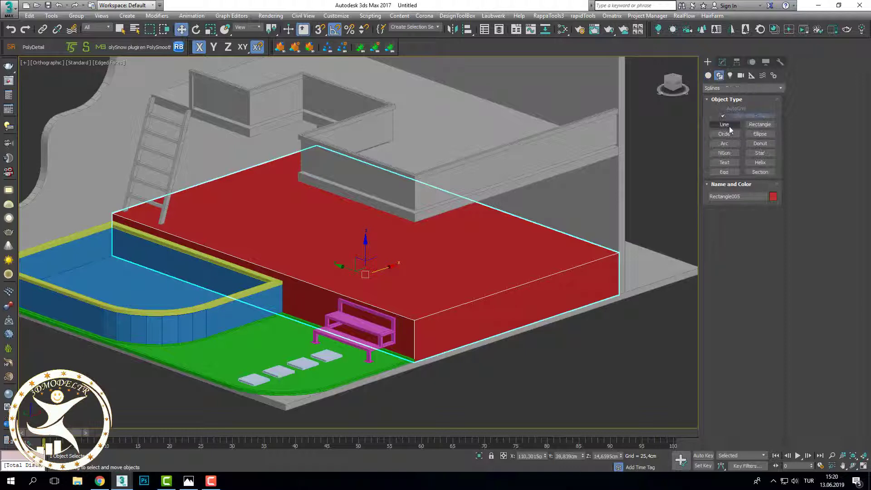
pyautogui.click(759, 124)
pyautogui.press('f')
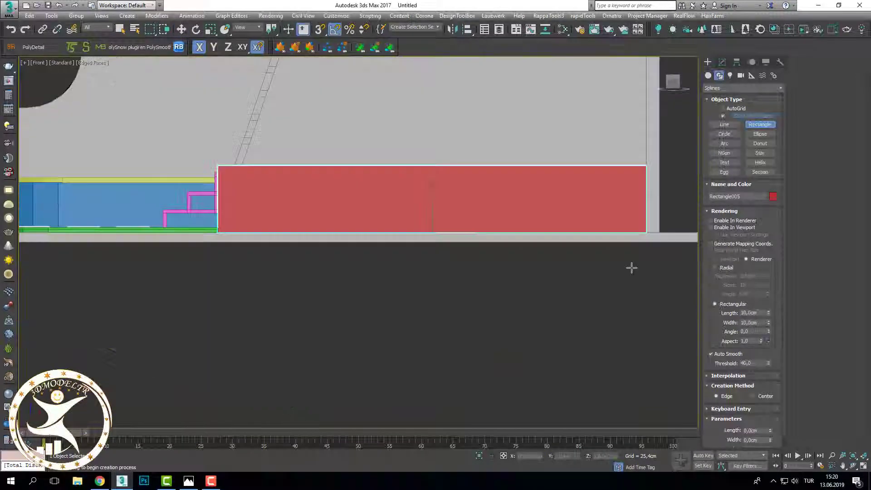
pyautogui.press('F3')
pyautogui.scroll(-5, 580, 293)
pyautogui.scroll(4, 574, 258)
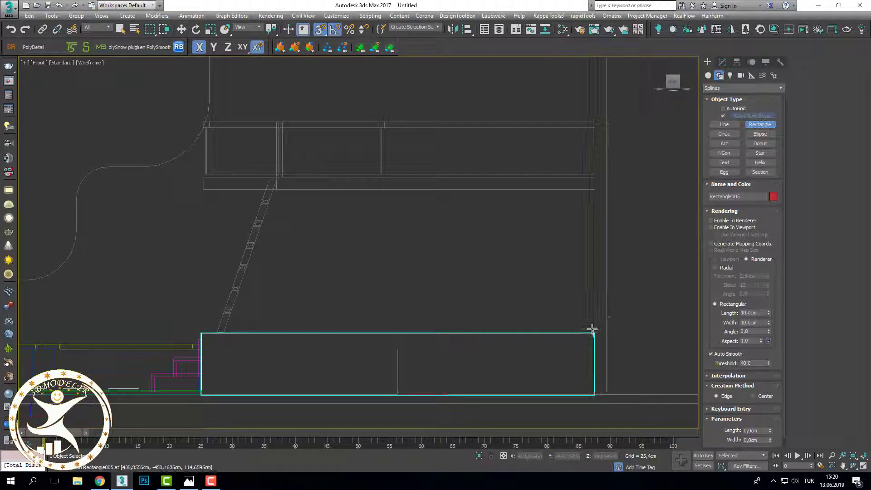
pyautogui.scroll(2, 591, 330)
pyautogui.scroll(-2, 599, 337)
# Step: Draw Rectangle006, about 235 × 259 cm, on the wall above the platform with snaps on
pyautogui.moveTo(591, 336); pyautogui.dragTo(376, 192)
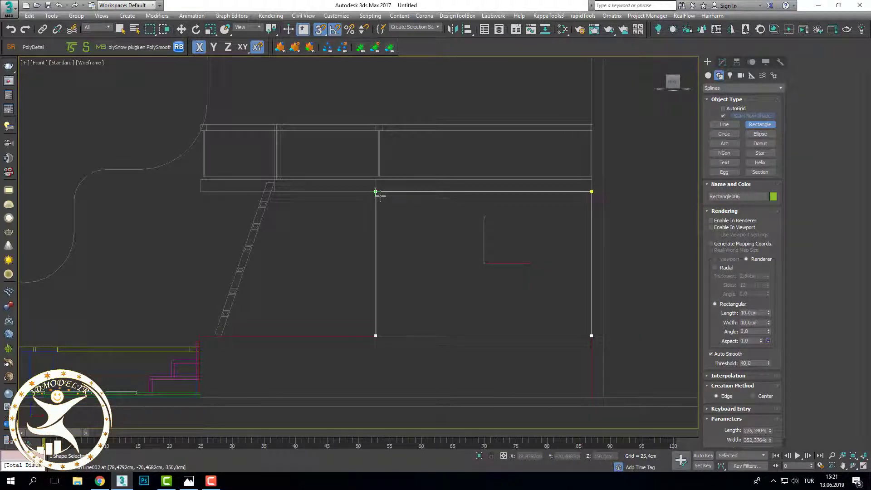
pyautogui.moveTo(379, 195)
pyautogui.mouseDown()
pyautogui.moveTo(519, 210)
pyautogui.moveTo(491, 195)
pyautogui.moveTo(433, 192)
pyautogui.mouseUp()
pyautogui.press('s')
pyautogui.press('w')
pyautogui.click(721, 62)
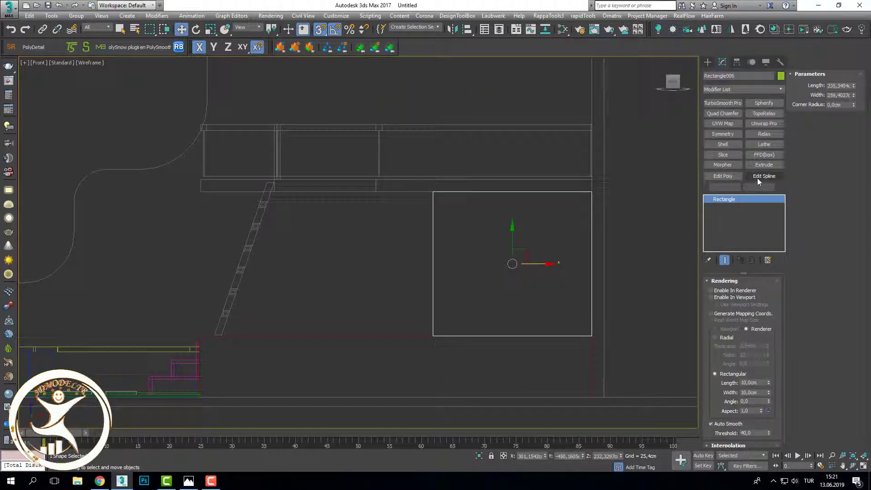
# Step: Add an Edit Spline modifier to Rectangle006 and select its left-edge vertices
pyautogui.click(764, 177)
pyautogui.click(708, 281)
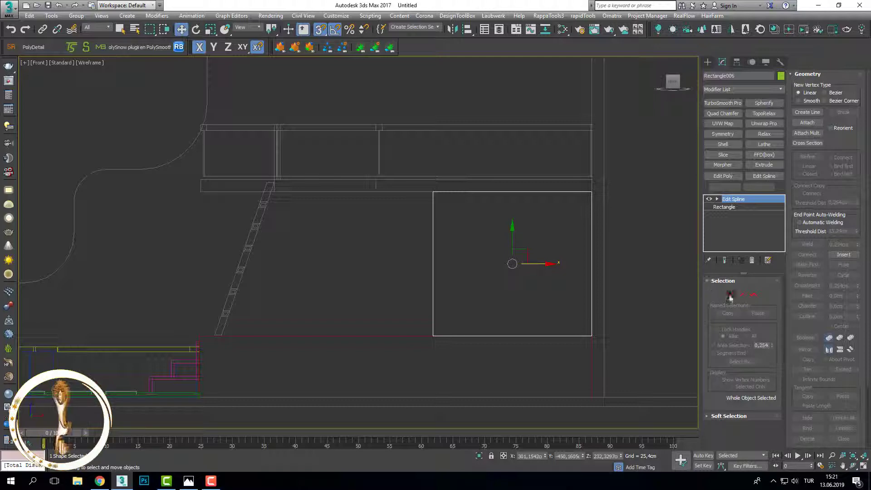
pyautogui.click(729, 295)
pyautogui.moveTo(395, 171)
pyautogui.mouseDown()
pyautogui.moveTo(454, 209)
pyautogui.moveTo(531, 205)
pyautogui.moveTo(497, 216)
pyautogui.mouseUp()
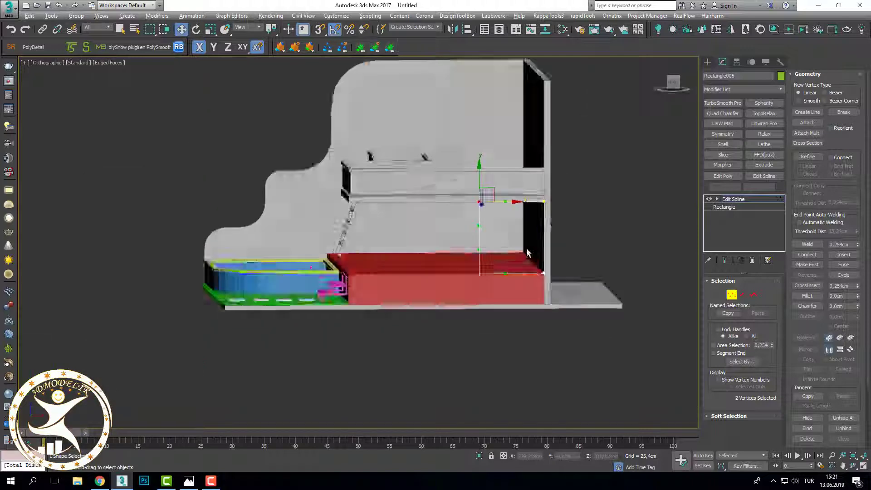
pyautogui.moveTo(498, 216)
pyautogui.keyDown('alt'); pyautogui.mouseDown(button='middle')
pyautogui.moveTo(517, 221)
pyautogui.moveTo(477, 246)
pyautogui.mouseUp(button='middle'); pyautogui.keyUp('alt')
pyautogui.press('F3')
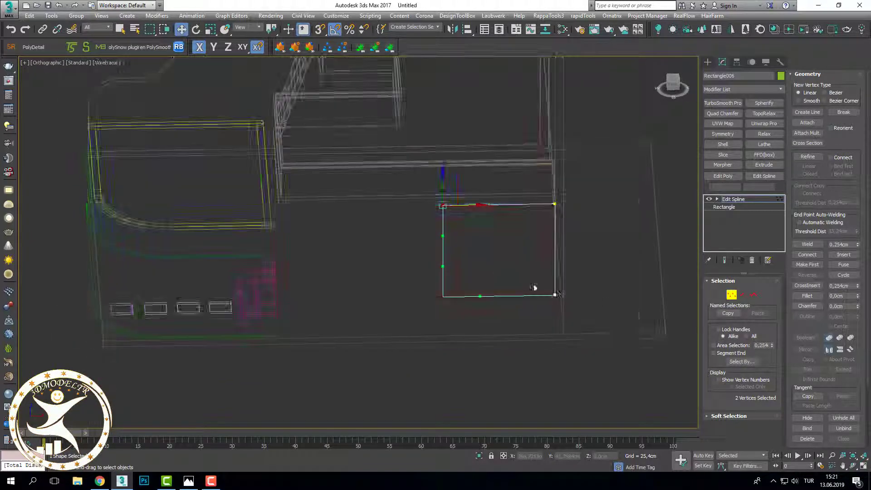
# Step: Exit vertex mode and frame the rectangle in the Front view
pyautogui.click(730, 295)
pyautogui.press('f')
pyautogui.press('z')
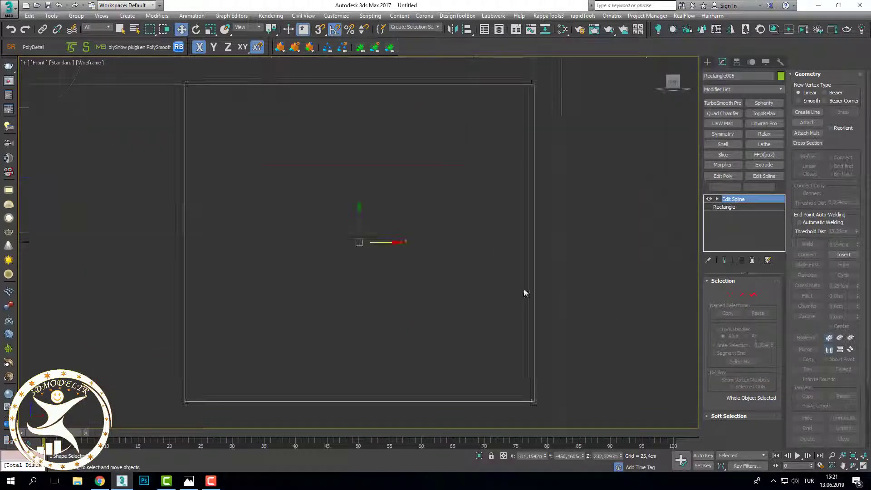
pyautogui.scroll(-3, 513, 295)
pyautogui.moveTo(513, 298)
pyautogui.mouseDown(button='middle')
pyautogui.moveTo(494, 292)
pyautogui.moveTo(481, 258)
pyautogui.mouseUp(button='middle')
pyautogui.scroll(3, 472, 281)
pyautogui.scroll(-2, 473, 282)
# Step: Clone the rectangle as an independent copy, Rectangle007, and scale it down
pyautogui.hotkey('ctrl', 'v')
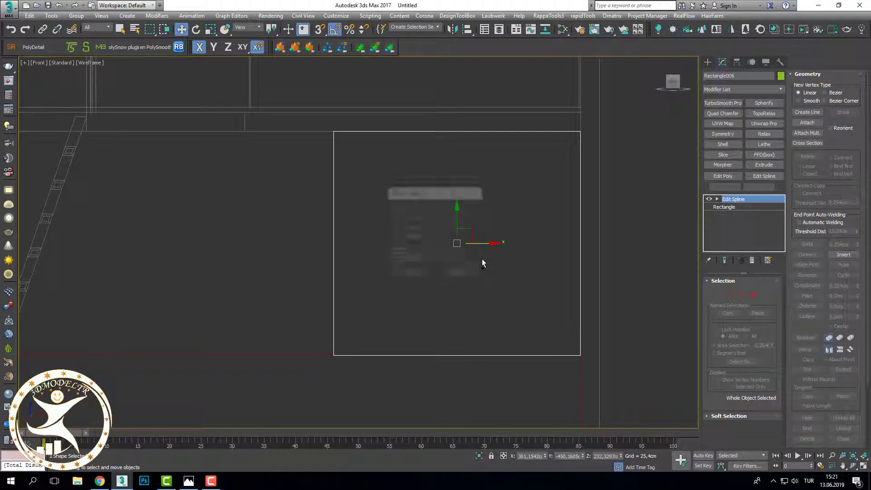
pyautogui.click(410, 217)
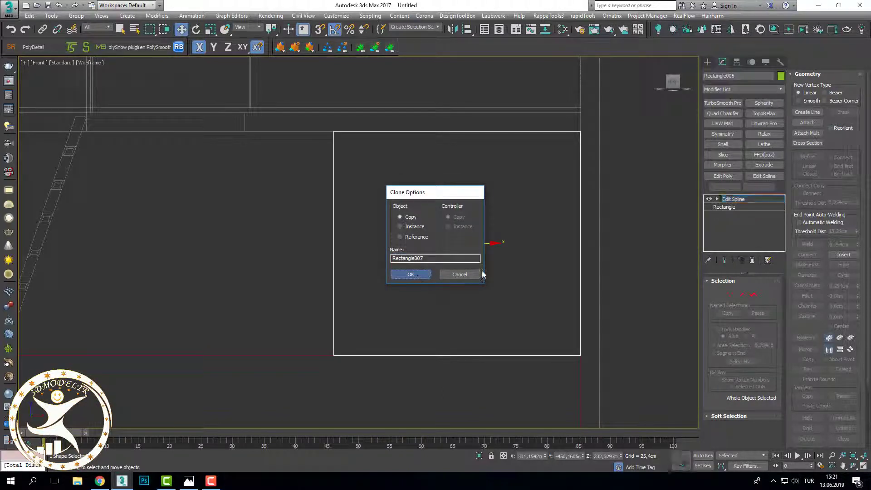
pyautogui.press('Return')
pyautogui.press('r')
pyautogui.moveTo(462, 237); pyautogui.dragTo(461, 251)
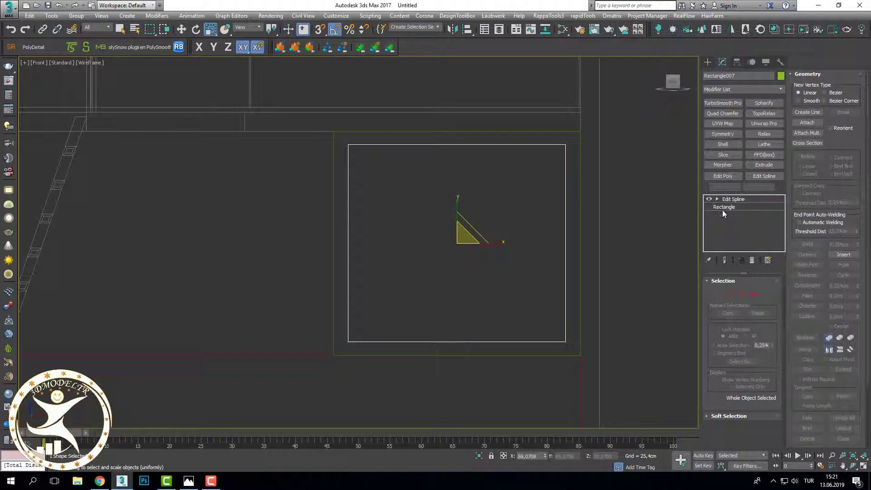
# Step: Try editing the copy's base rectangle and vertices, then undo the scaling
pyautogui.click(724, 211)
pyautogui.click(516, 268)
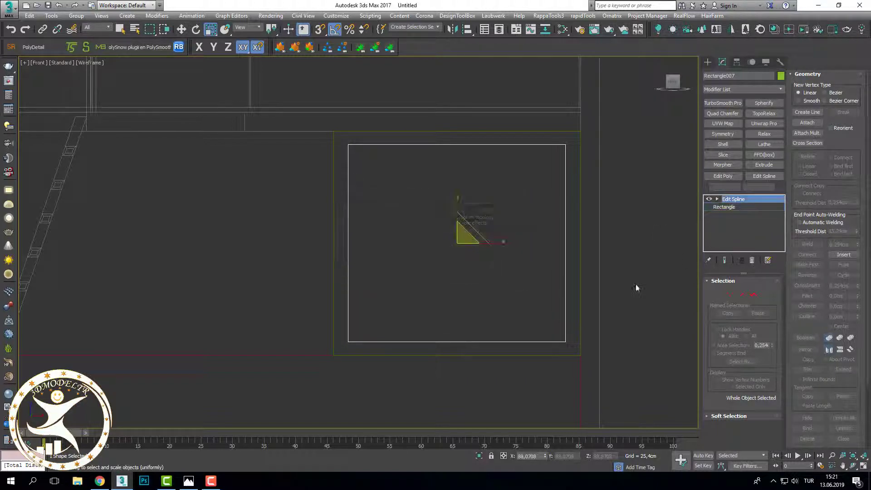
pyautogui.click(725, 299)
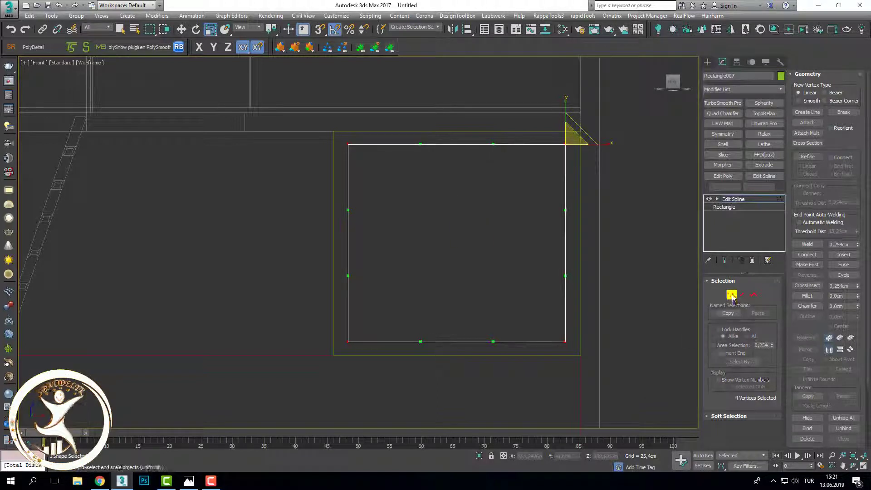
pyautogui.press('1')
pyautogui.hotkey('ctrl', 'z')
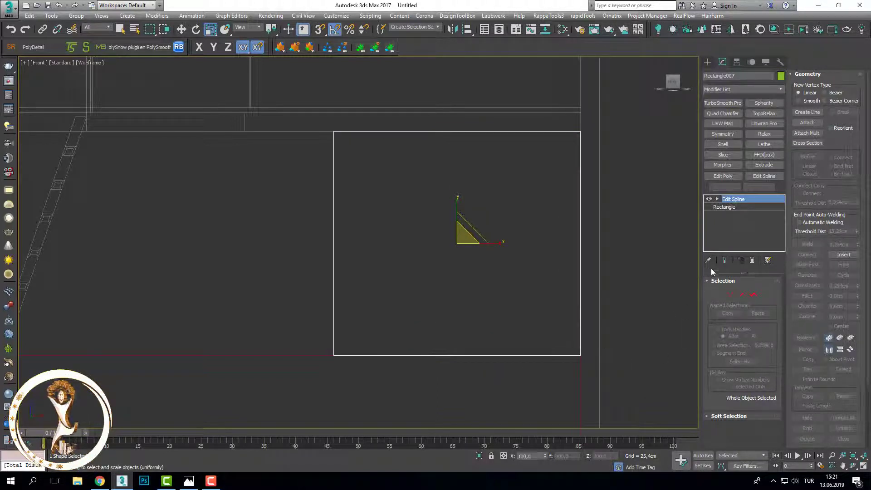
# Step: Undo a Corner Radius change on Rectangle007 and select its corner vertices in Edit Spline
pyautogui.click(724, 207)
pyautogui.click(475, 266)
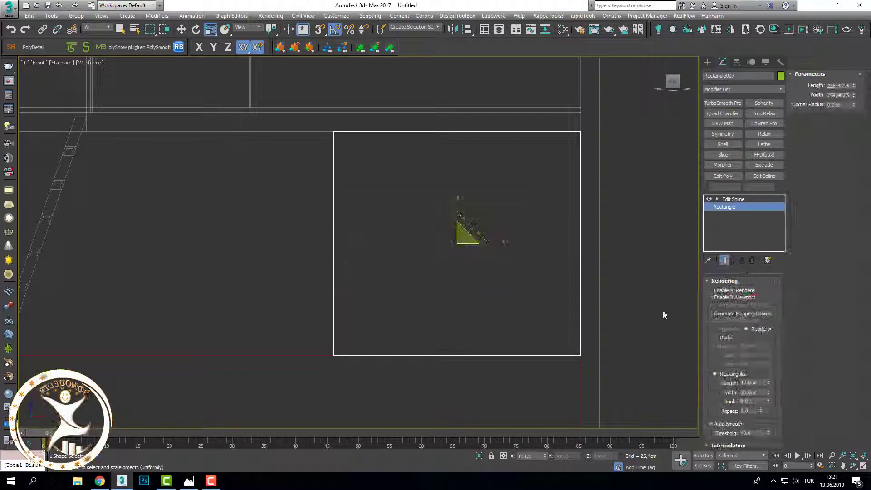
pyautogui.moveTo(853, 104); pyautogui.dragTo(853, 86)
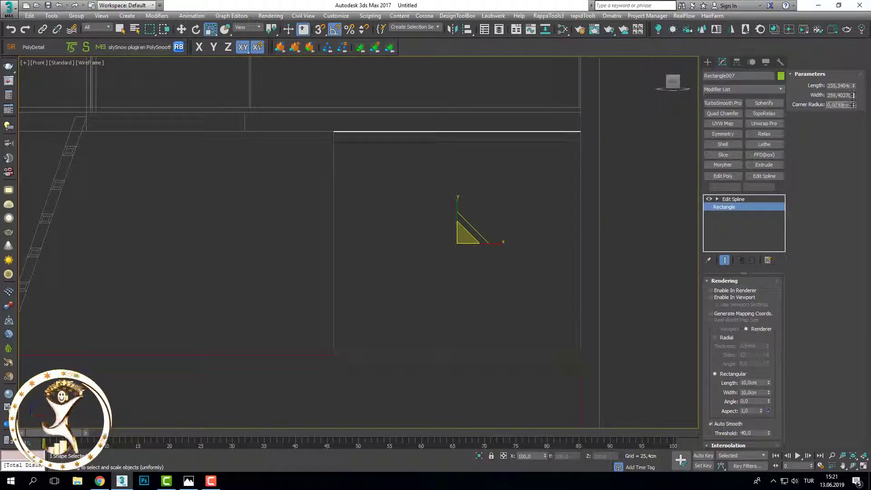
pyautogui.hotkey('ctrl', 'z')
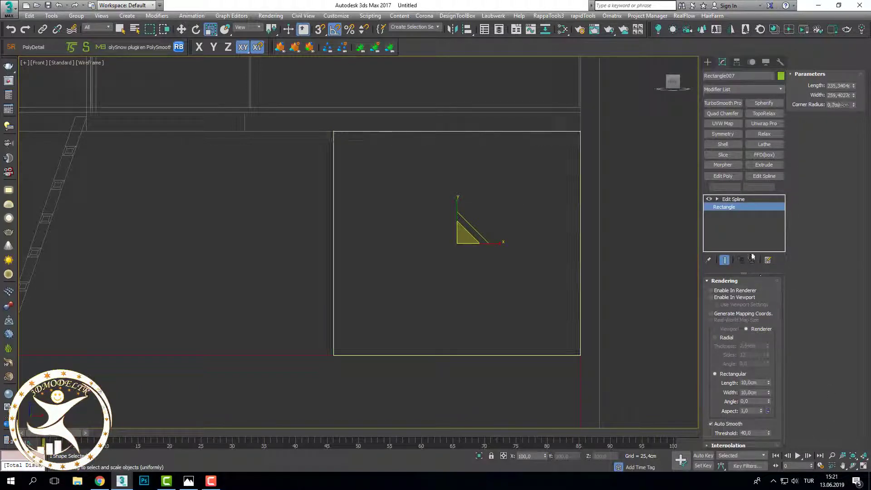
pyautogui.click(732, 199)
pyautogui.click(731, 294)
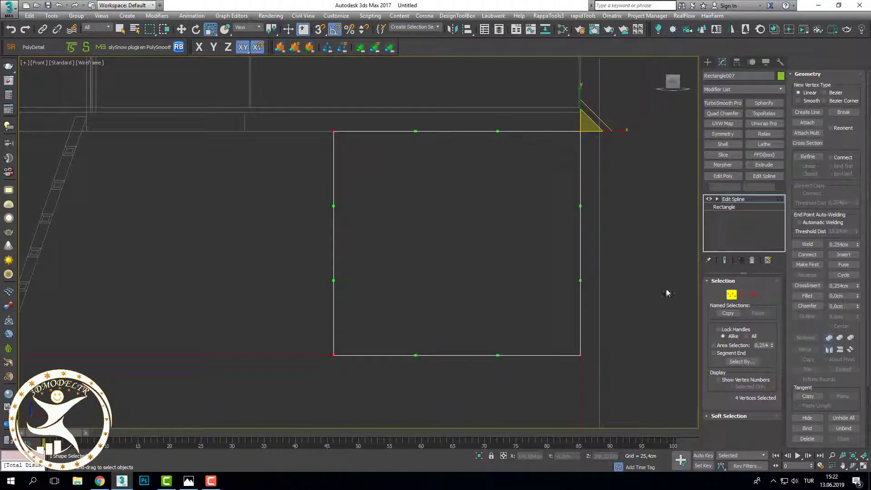
# Step: Convert the selected vertices to Corner type and exit vertex mode
pyautogui.rightClick(582, 284)
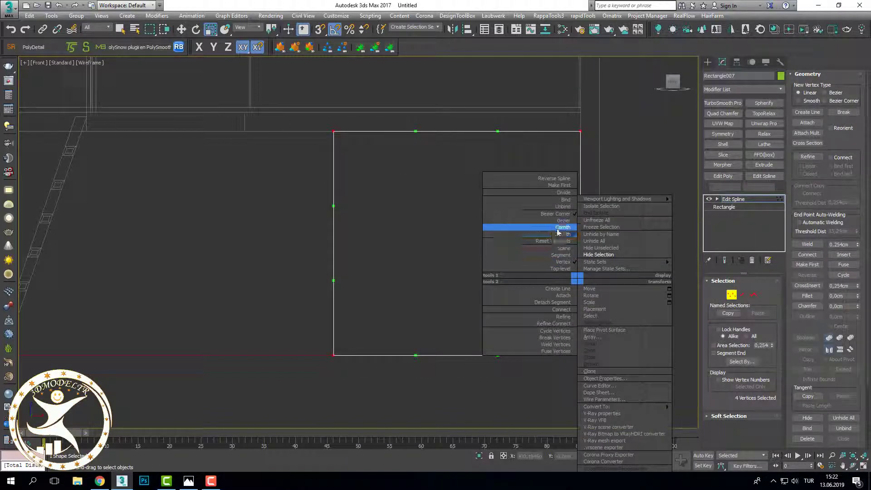
pyautogui.click(554, 227)
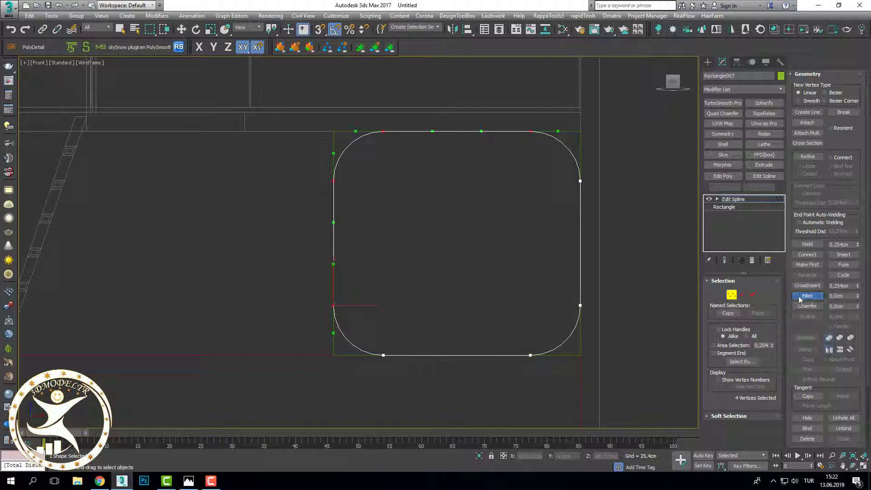
pyautogui.click(731, 295)
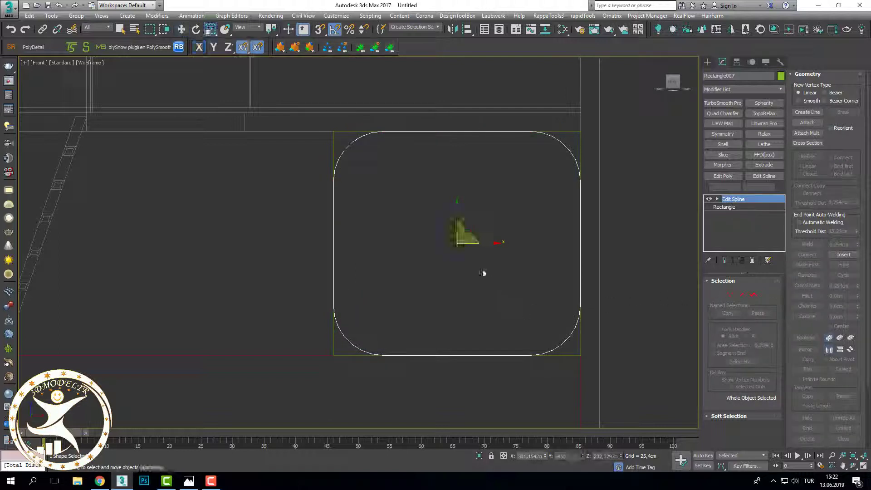
# Step: Scale the rectangle narrower on X and uniformly down to about 90%
pyautogui.moveTo(482, 244); pyautogui.dragTo(482, 242)
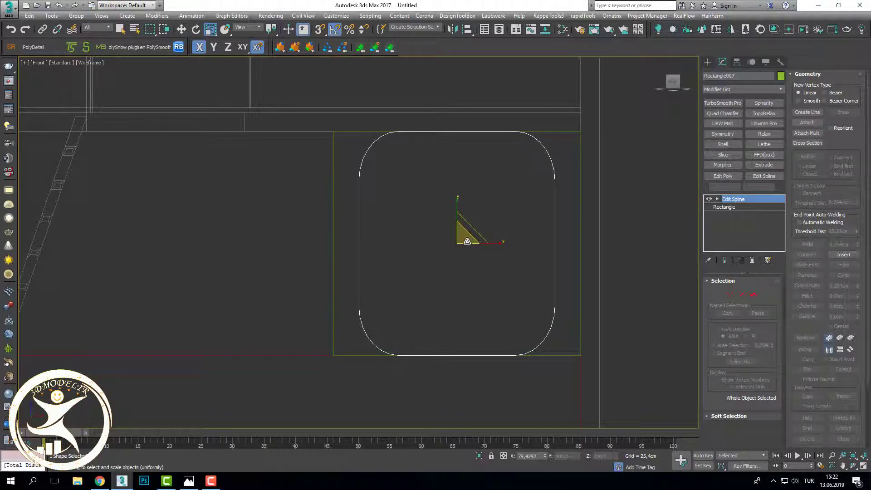
pyautogui.moveTo(465, 240); pyautogui.dragTo(466, 245)
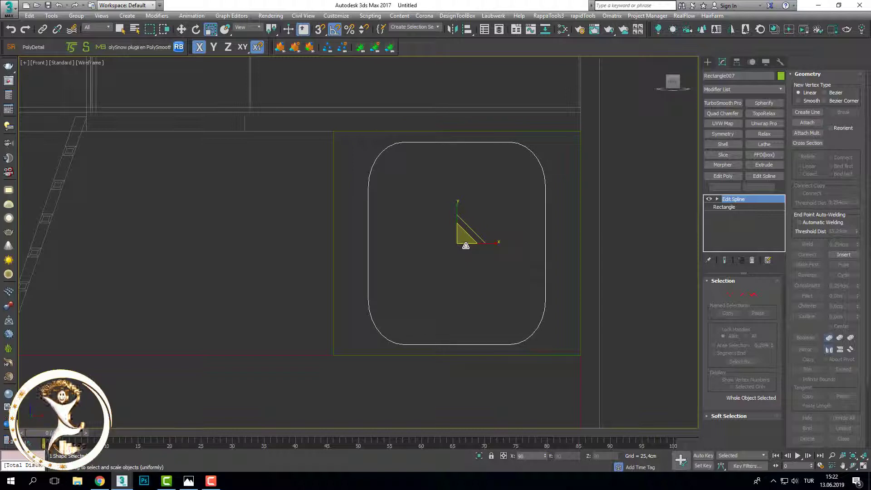
pyautogui.press('F3')
pyautogui.press('F3')
# Step: Attach the rounded rectangle to the outer rectangle so they form one shape
pyautogui.click(580, 335)
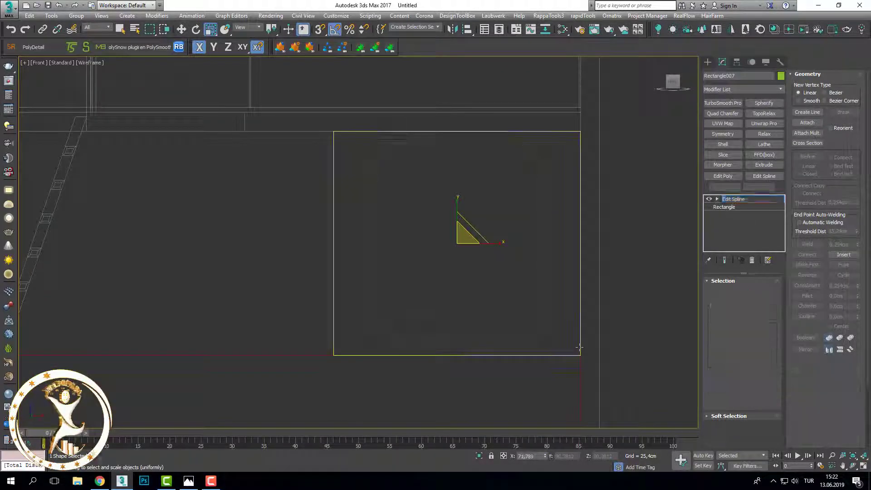
pyautogui.click(807, 123)
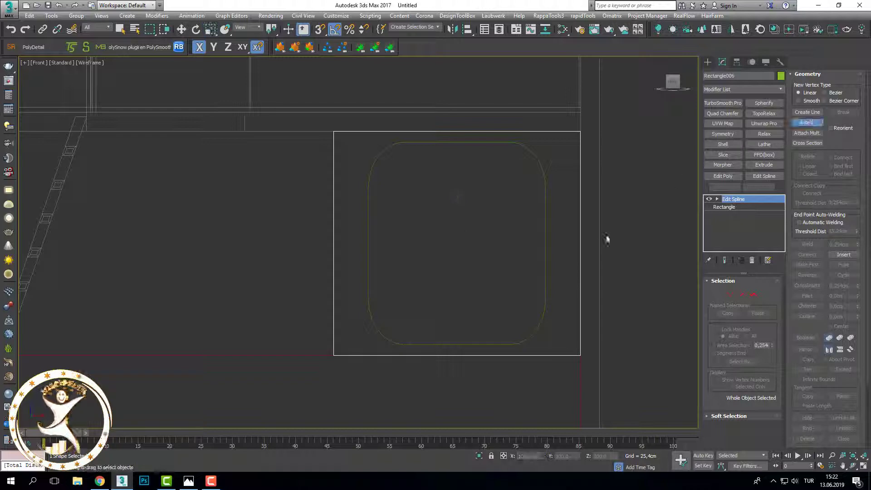
pyautogui.click(813, 123)
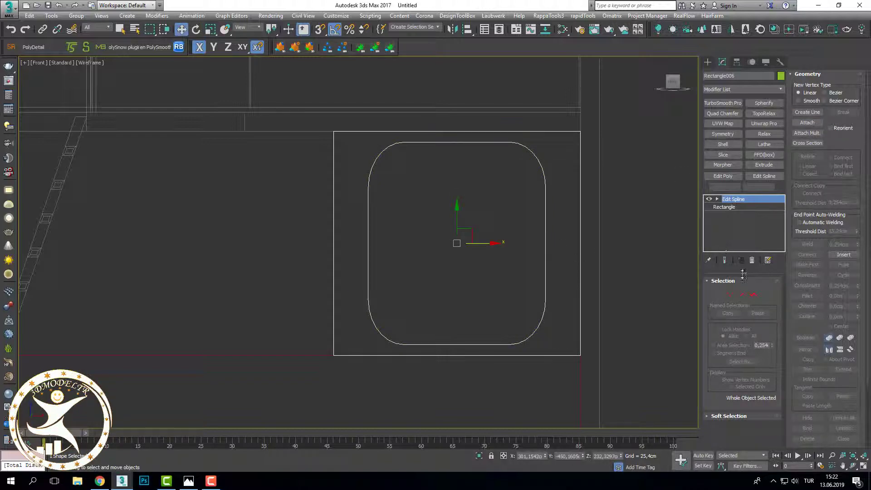
pyautogui.press('F3')
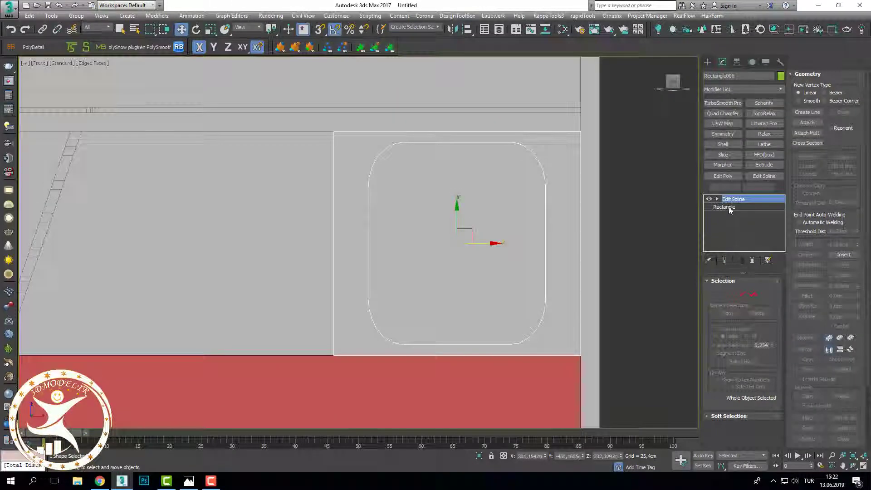
pyautogui.press('F3')
pyautogui.scroll(-3, 537, 240)
pyautogui.press('F3')
pyautogui.keyDown('alt'); pyautogui.moveTo(537, 239); pyautogui.dragTo(512, 227, button='middle'); pyautogui.keyUp('alt')
pyautogui.scroll(5, 513, 227)
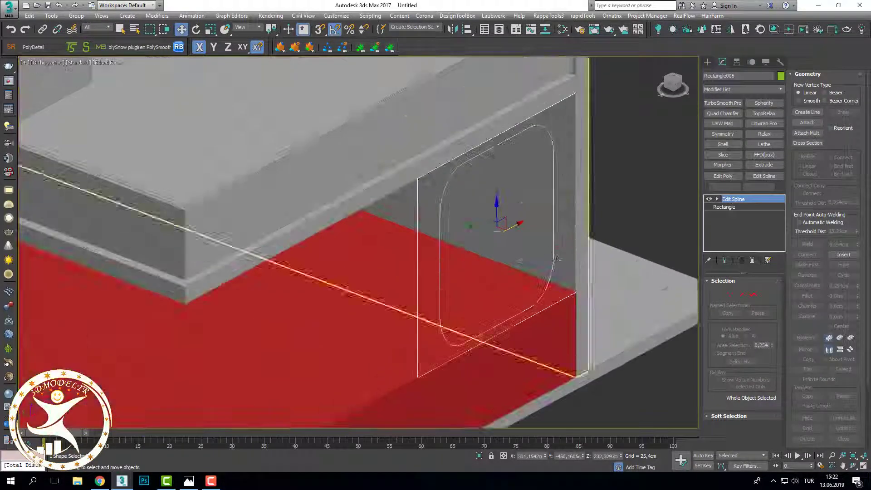
# Step: Add an Edit Poly modifier to Rectangle006 and return to the Front wireframe view
pyautogui.click(722, 176)
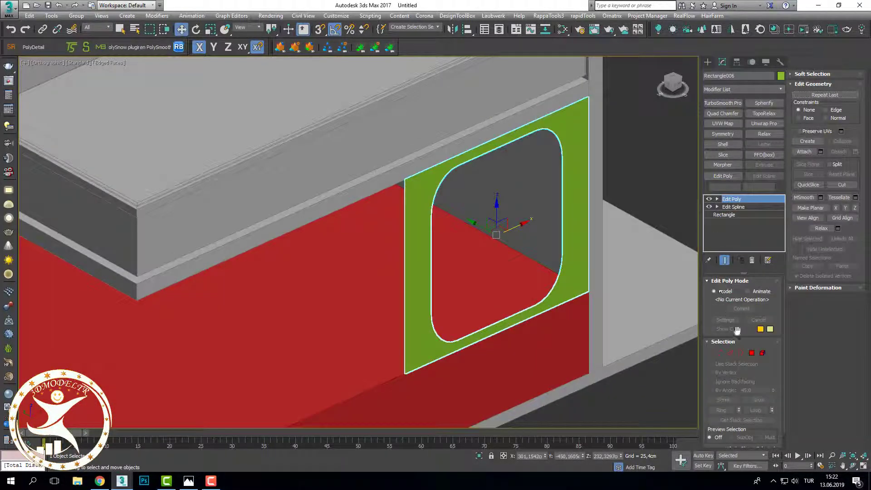
pyautogui.press('F3')
pyautogui.press('F3')
pyautogui.scroll(-3, 522, 236)
pyautogui.keyDown('alt'); pyautogui.moveTo(521, 236); pyautogui.dragTo(529, 259, button='middle'); pyautogui.keyUp('alt')
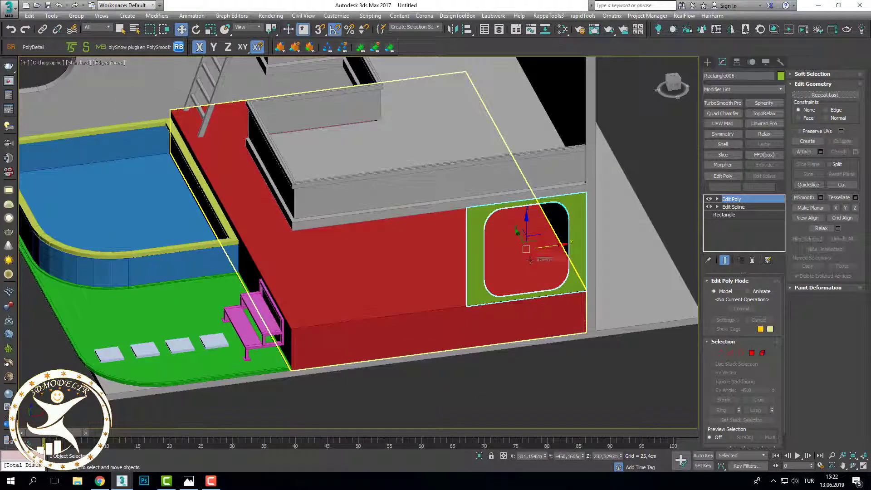
pyautogui.press('f')
pyautogui.press('F3')
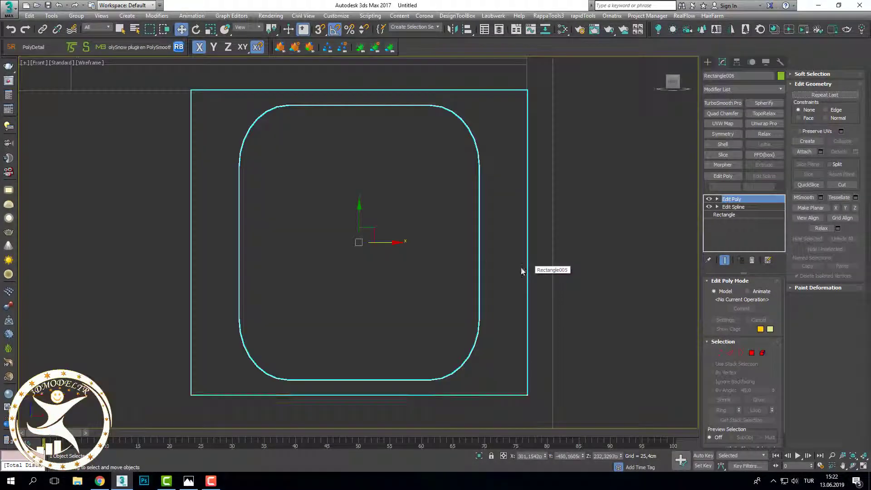
pyautogui.scroll(-3, 521, 271)
pyautogui.moveTo(476, 246)
pyautogui.mouseDown(button='middle')
pyautogui.moveTo(472, 258)
pyautogui.moveTo(515, 270)
pyautogui.mouseUp(button='middle')
pyautogui.press('F3')
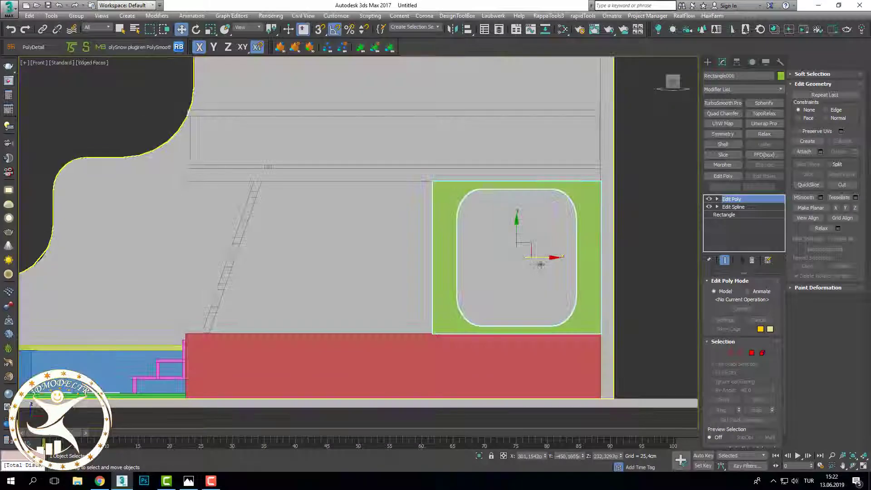
pyautogui.press('F3')
pyautogui.scroll(1, 542, 263)
pyautogui.scroll(-1, 546, 260)
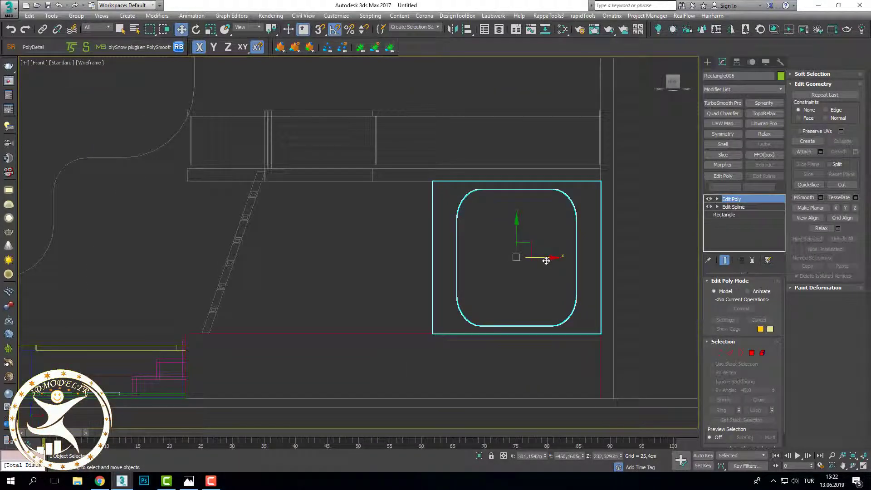
# Step: Shift-clone the window panel to the left and snap it against the original
pyautogui.keyDown('shift'); pyautogui.moveTo(549, 257); pyautogui.dragTo(361, 256); pyautogui.keyUp('shift')
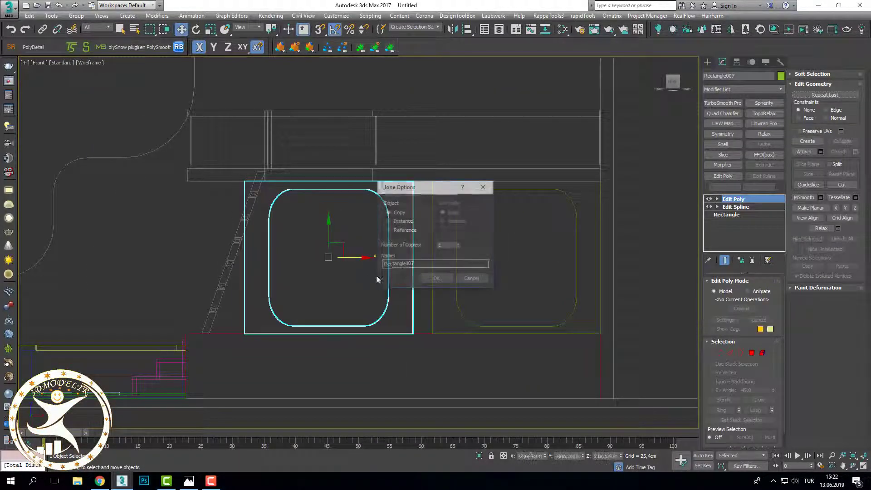
pyautogui.click(433, 279)
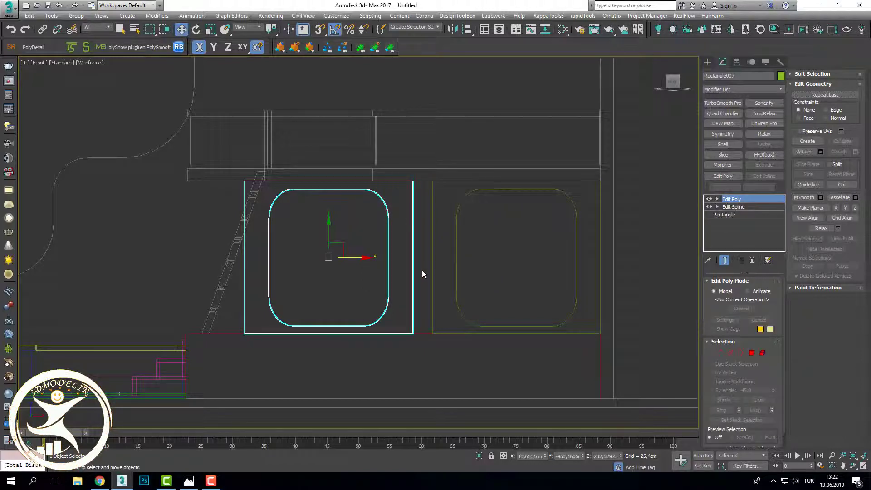
pyautogui.press('s')
pyautogui.moveTo(411, 258); pyautogui.dragTo(430, 258)
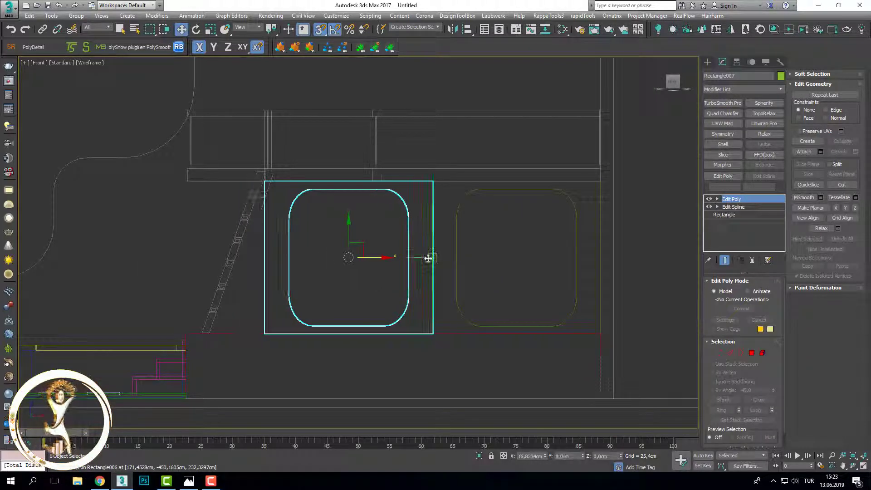
pyautogui.scroll(2, 430, 261)
pyautogui.press('F3')
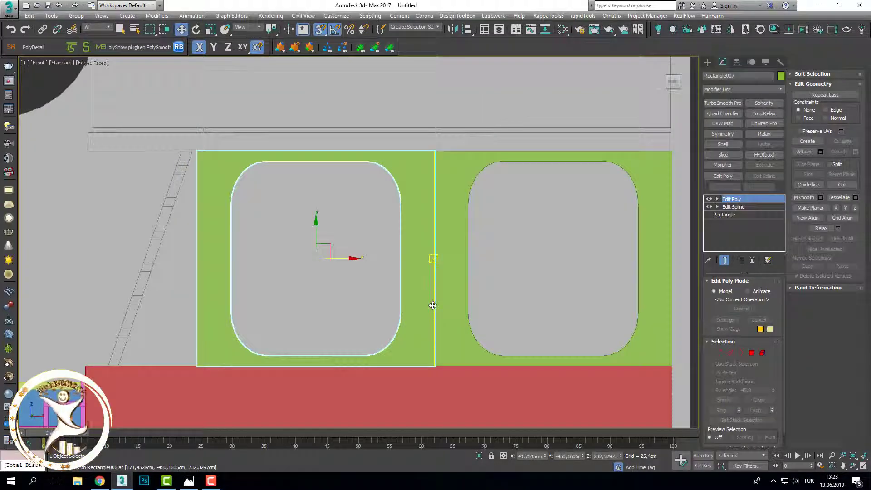
pyautogui.press('F3')
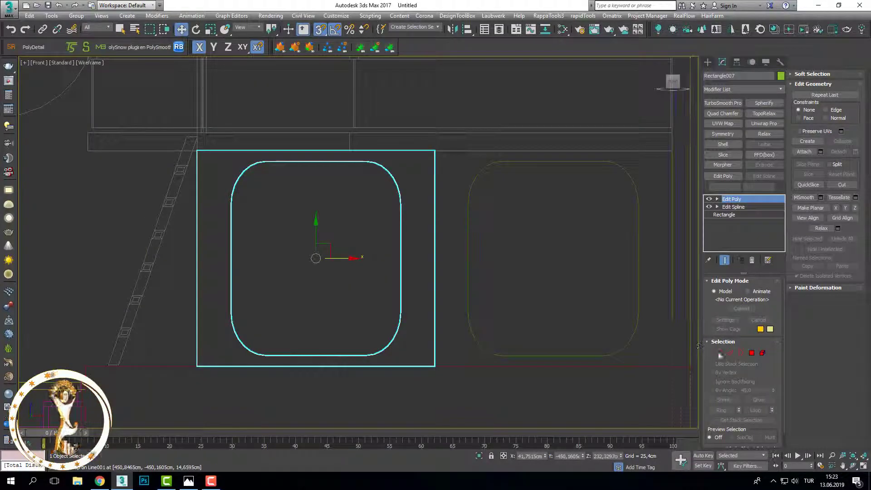
# Step: Narrow the left copy by moving its right-edge vertices inward
pyautogui.press('1')
pyautogui.moveTo(469, 383); pyautogui.dragTo(421, 154)
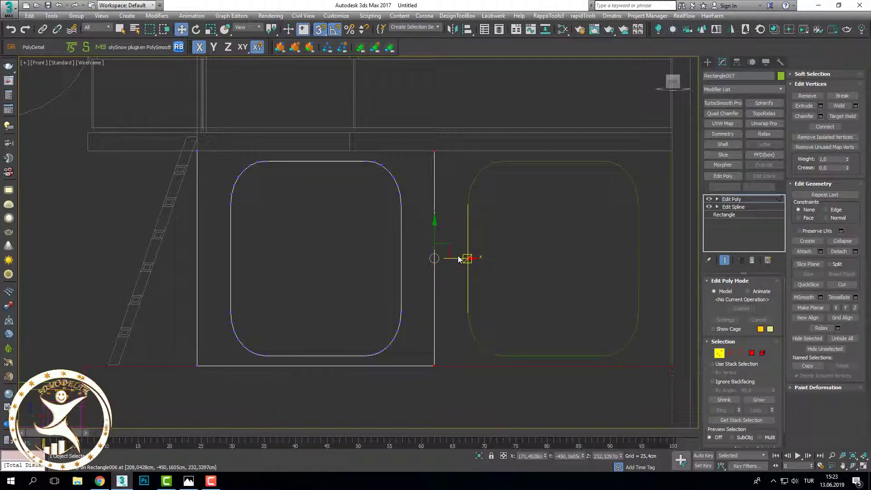
pyautogui.moveTo(463, 258); pyautogui.dragTo(439, 260)
pyautogui.press('F3')
pyautogui.click(717, 353)
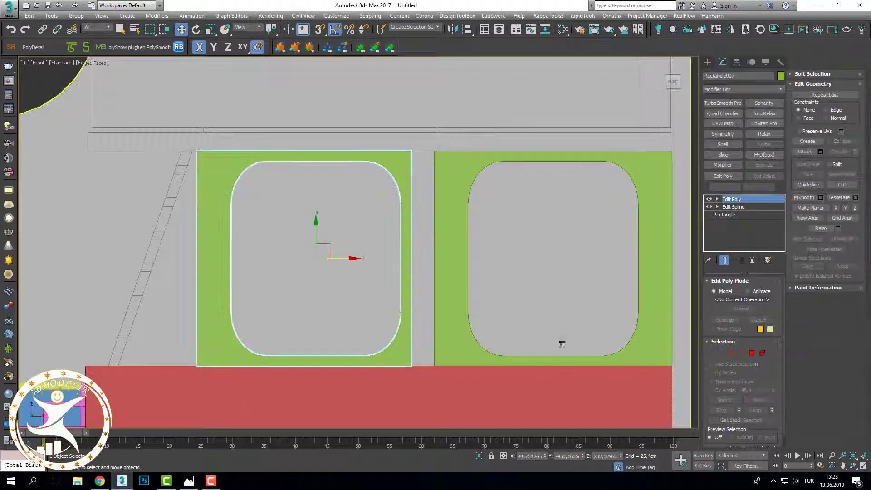
pyautogui.press('F3')
# Step: Delete the right panel, then mirror the left panel on X as a Copy and snap it beside
pyautogui.click(556, 268)
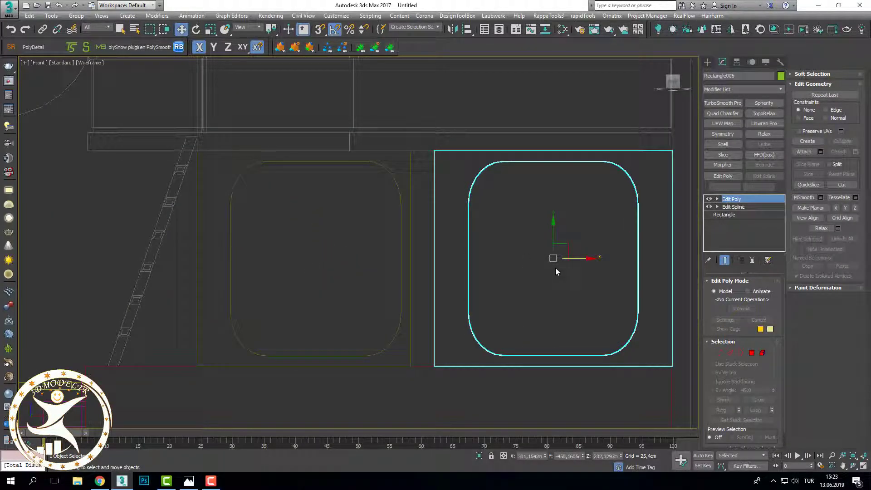
pyautogui.press('Delete')
pyautogui.click(411, 237)
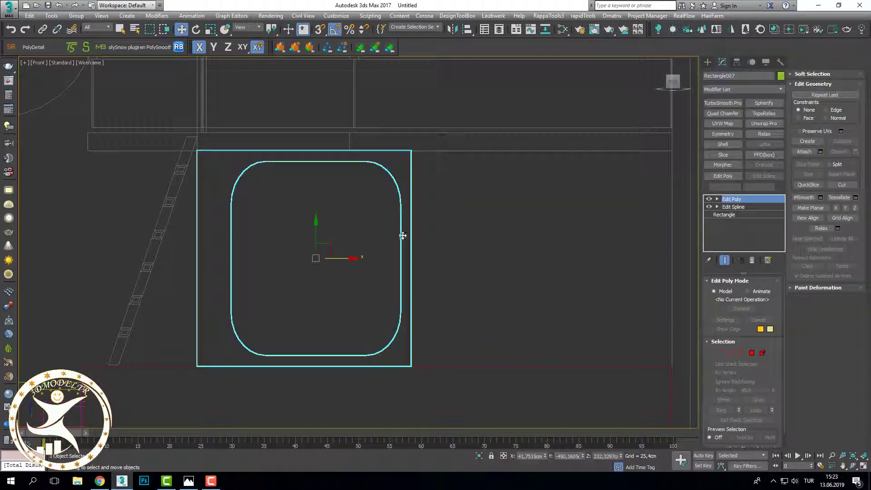
pyautogui.click(453, 30)
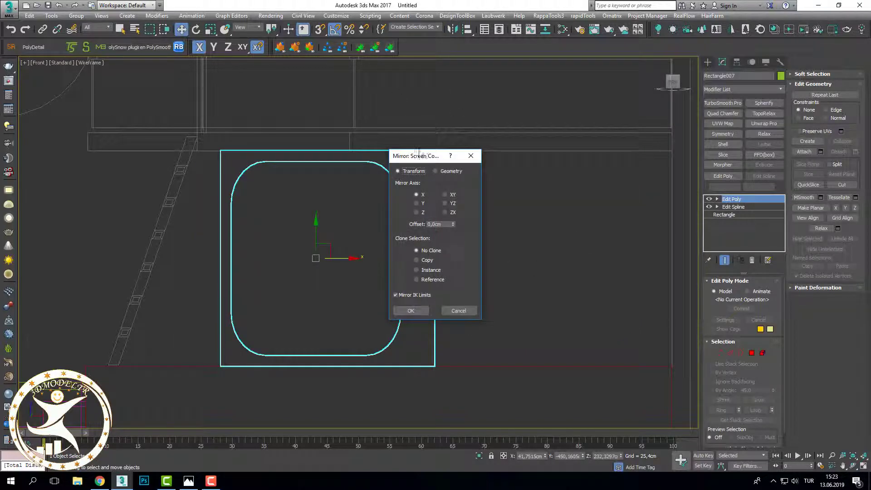
pyautogui.moveTo(418, 154)
pyautogui.mouseDown()
pyautogui.moveTo(307, 150)
pyautogui.moveTo(180, 127)
pyautogui.mouseUp()
pyautogui.click(171, 167)
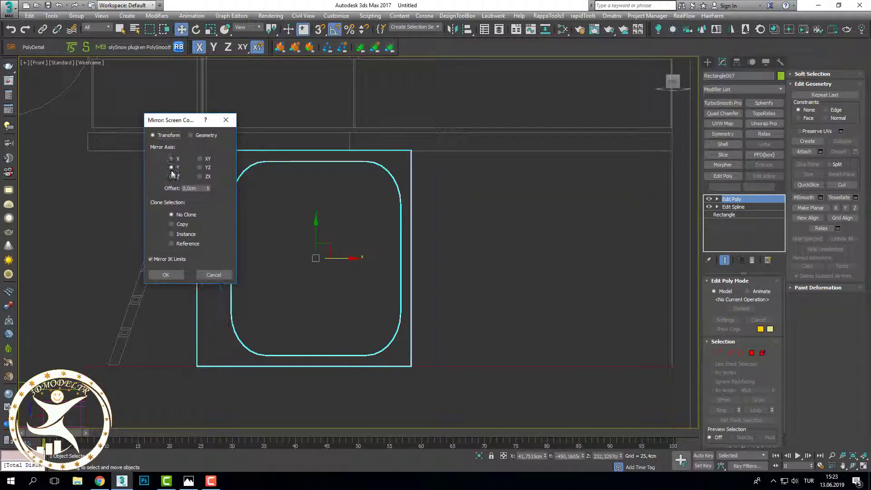
pyautogui.click(171, 224)
pyautogui.click(172, 159)
pyautogui.moveTo(175, 123); pyautogui.dragTo(134, 119)
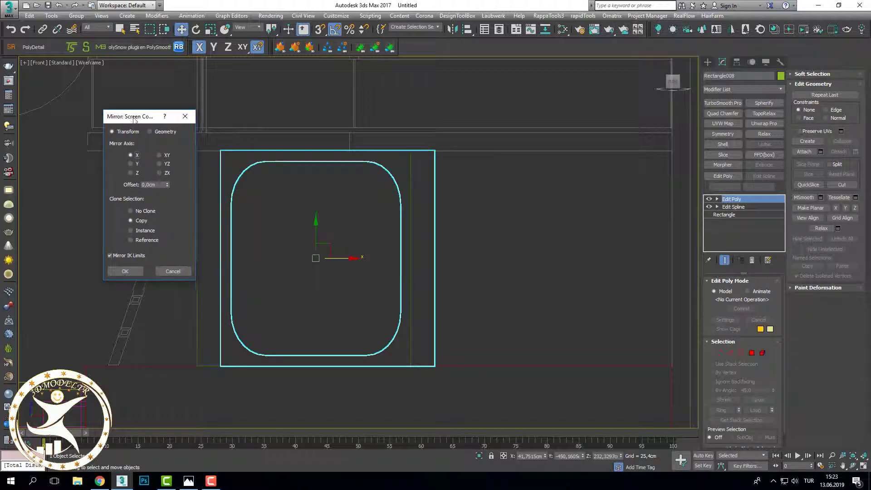
pyautogui.press('Return')
pyautogui.moveTo(221, 151)
pyautogui.mouseDown()
pyautogui.moveTo(445, 151)
pyautogui.moveTo(413, 152)
pyautogui.mouseUp()
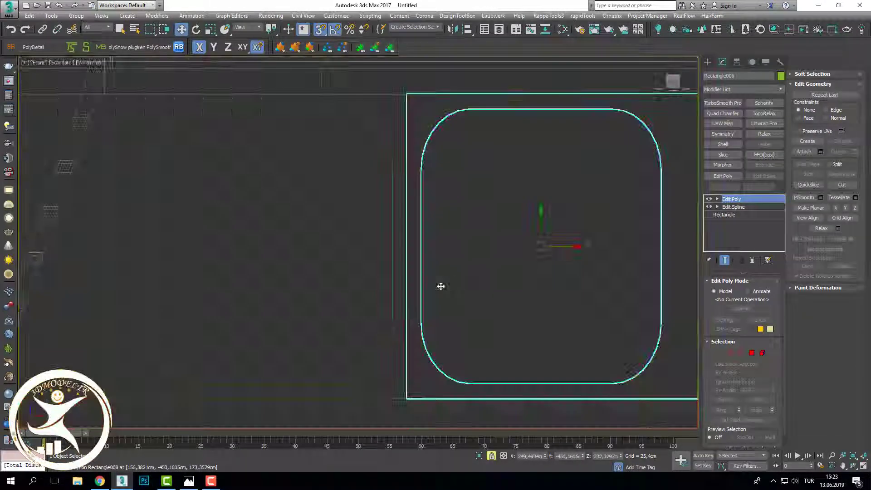
# Step: Frame both panels in an angled view and select the right panel, Rectangle008
pyautogui.click(472, 287)
pyautogui.press('F3')
pyautogui.press('F3')
pyautogui.moveTo(474, 288); pyautogui.dragTo(443, 276)
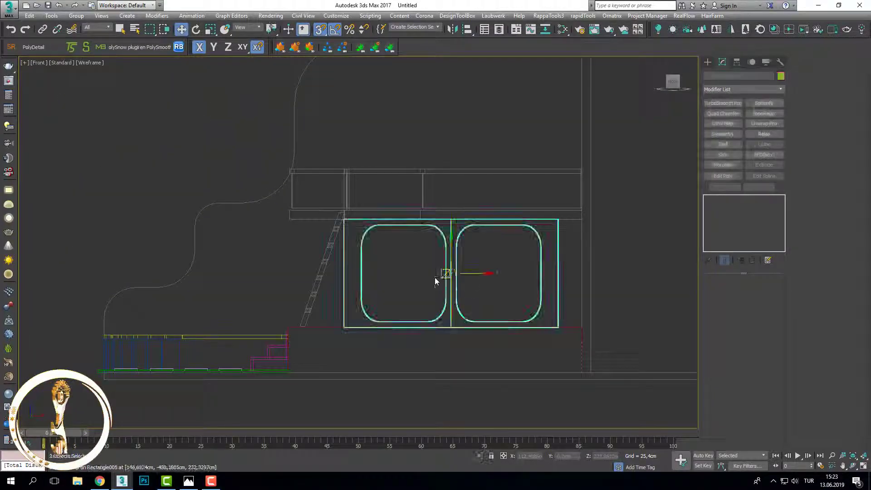
pyautogui.scroll(5, 446, 272)
pyautogui.press('F3')
pyautogui.keyDown('alt'); pyautogui.moveTo(442, 277); pyautogui.dragTo(456, 272, button='middle'); pyautogui.keyUp('alt')
pyautogui.press('F3')
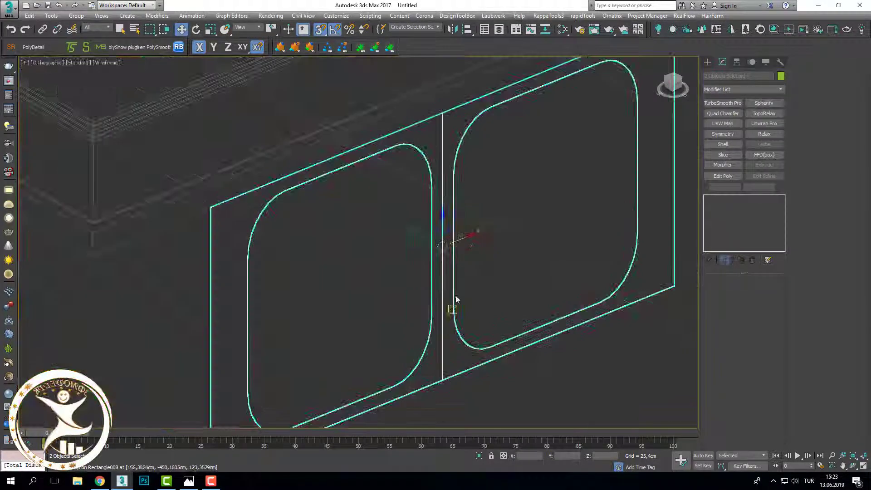
pyautogui.scroll(3, 476, 297)
pyautogui.press('F3')
pyautogui.click(451, 275)
pyautogui.press('F3')
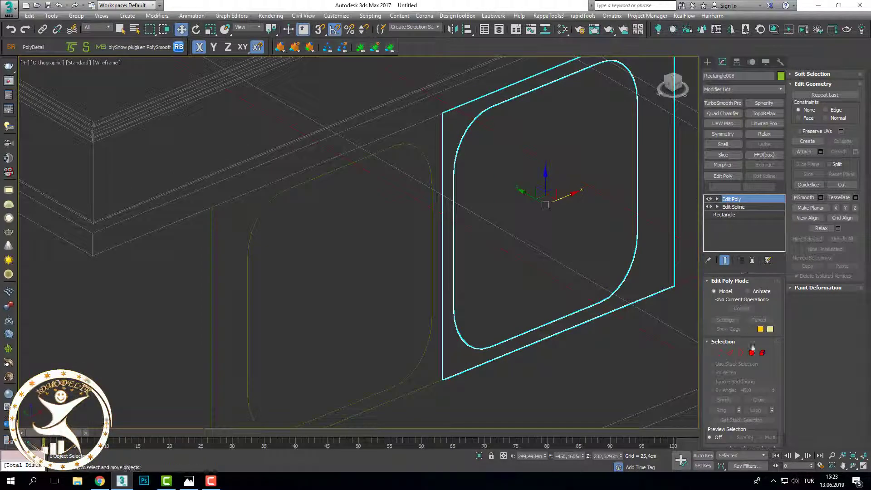
# Step: Extrude Rectangle008's polygon to give the panel thickness, then orbit to inspect it
pyautogui.press('4')
pyautogui.scroll(-4, 598, 362)
pyautogui.click(517, 261)
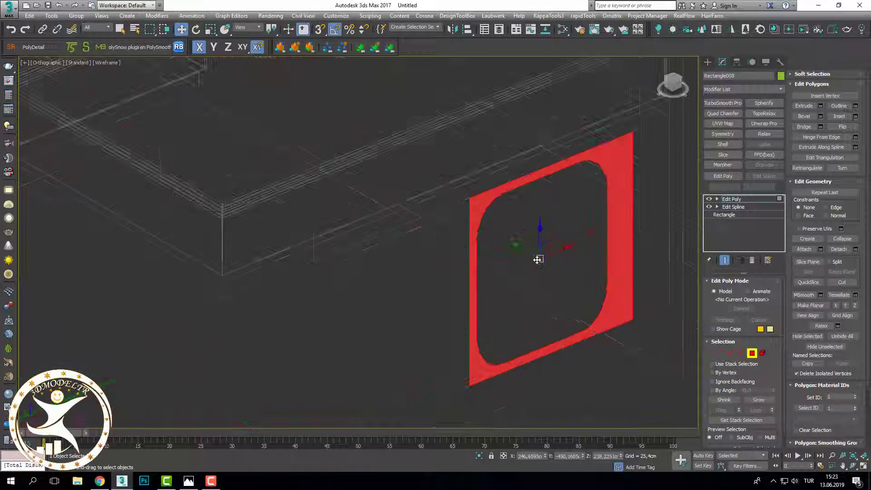
pyautogui.press('F3')
pyautogui.scroll(3, 517, 263)
pyautogui.scroll(1, 516, 264)
pyautogui.scroll(2, 520, 264)
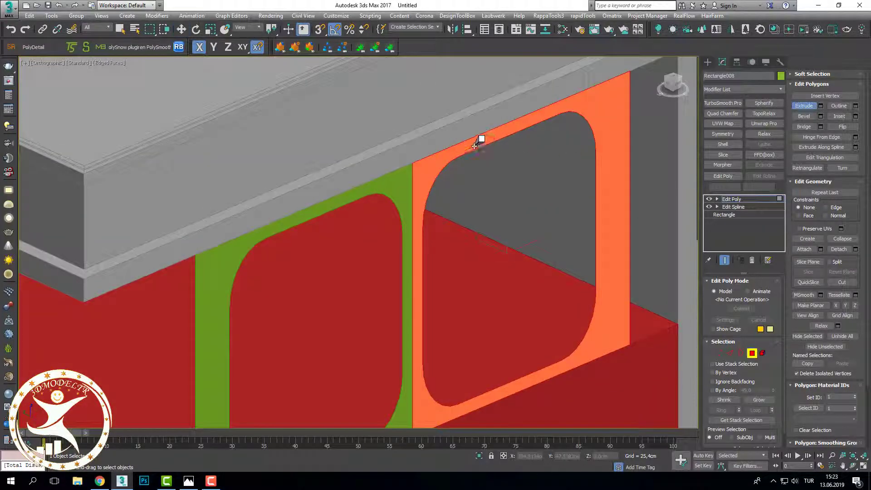
pyautogui.moveTo(474, 145)
pyautogui.mouseDown()
pyautogui.moveTo(474, 136)
pyautogui.moveTo(499, 155)
pyautogui.moveTo(472, 137)
pyautogui.moveTo(476, 127)
pyautogui.moveTo(473, 135)
pyautogui.mouseUp()
pyautogui.scroll(-5, 520, 214)
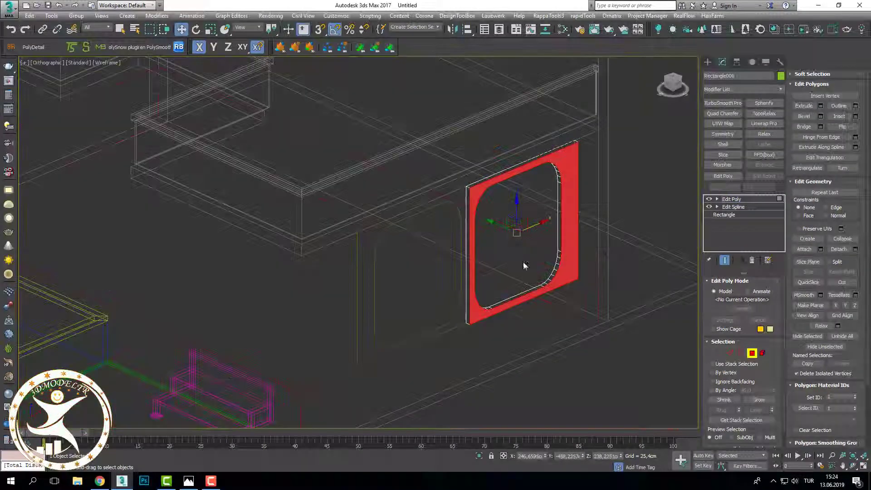
pyautogui.scroll(6, 520, 214)
pyautogui.keyDown('alt'); pyautogui.moveTo(520, 214); pyautogui.dragTo(540, 265, button='middle'); pyautogui.keyUp('alt')
pyautogui.scroll(-3, 540, 265)
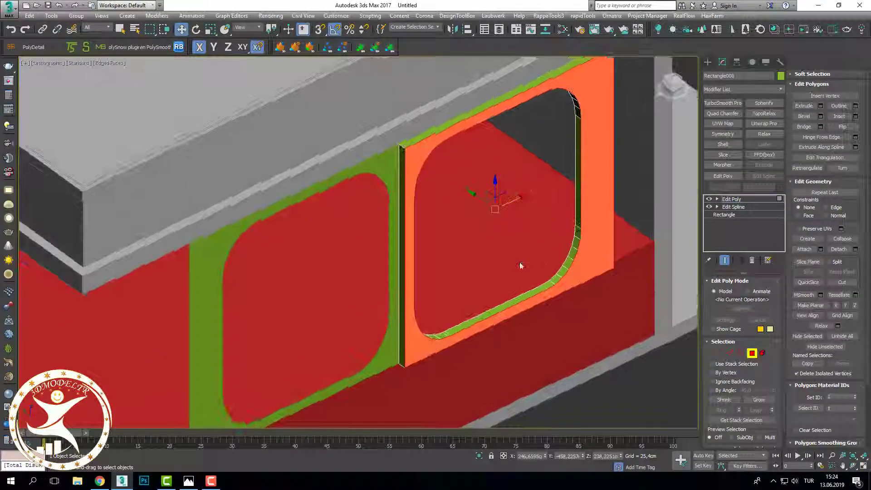
pyautogui.press('F3')
# Step: Select the left panel Rectangle007 and its polygon at Polygon level
pyautogui.press('4')
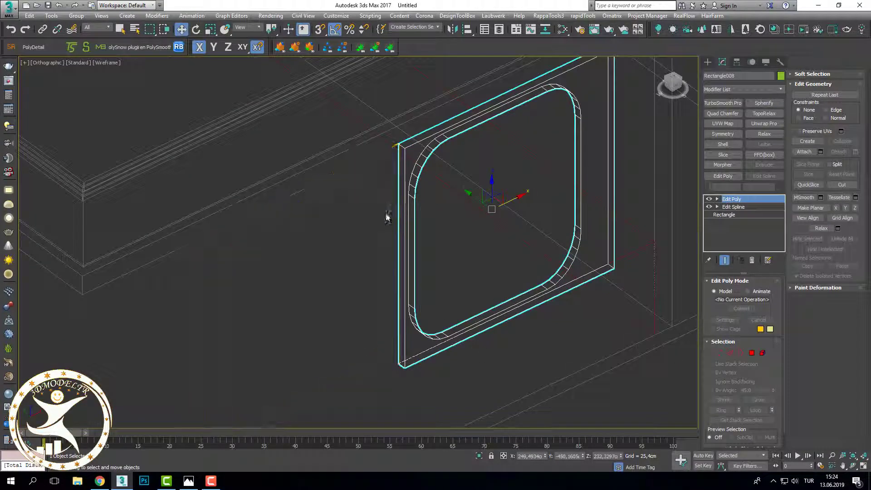
pyautogui.click(394, 213)
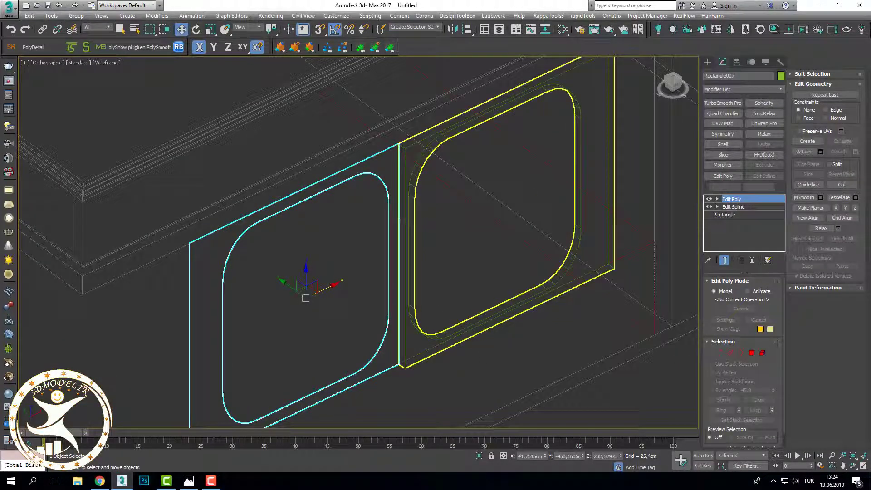
pyautogui.scroll(-2, 399, 145)
pyautogui.scroll(2, 240, 215)
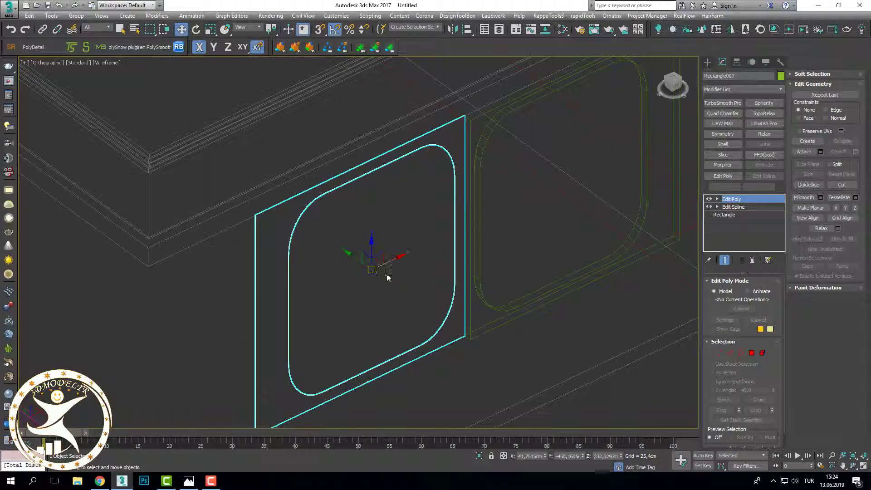
pyautogui.press('F3')
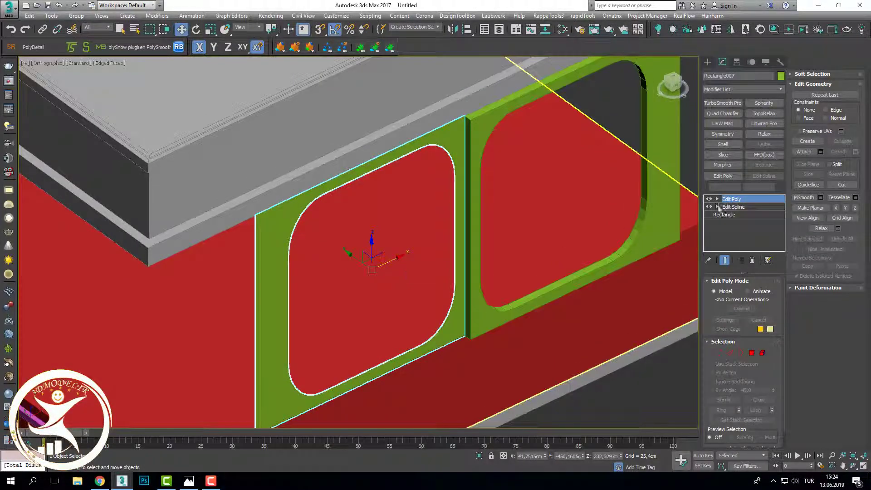
pyautogui.press('4')
pyautogui.scroll(-3, 503, 286)
pyautogui.press('F3')
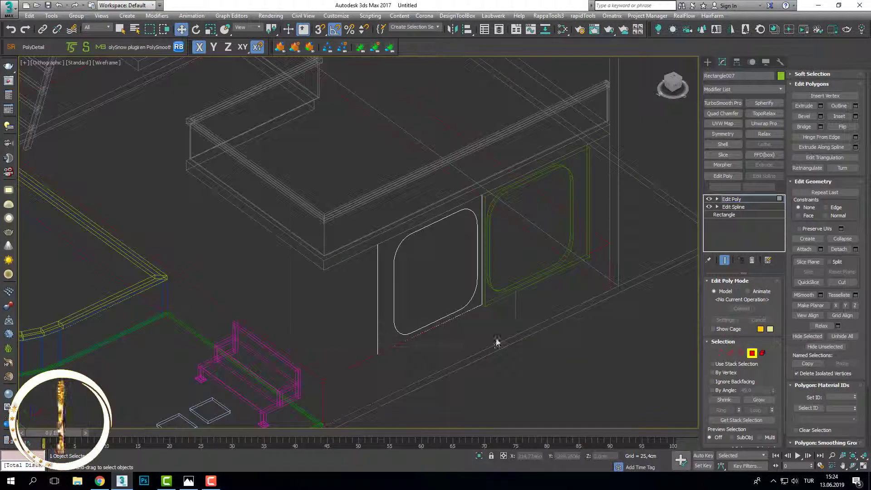
pyautogui.click(378, 229)
pyautogui.scroll(3, 408, 249)
pyautogui.press('F3')
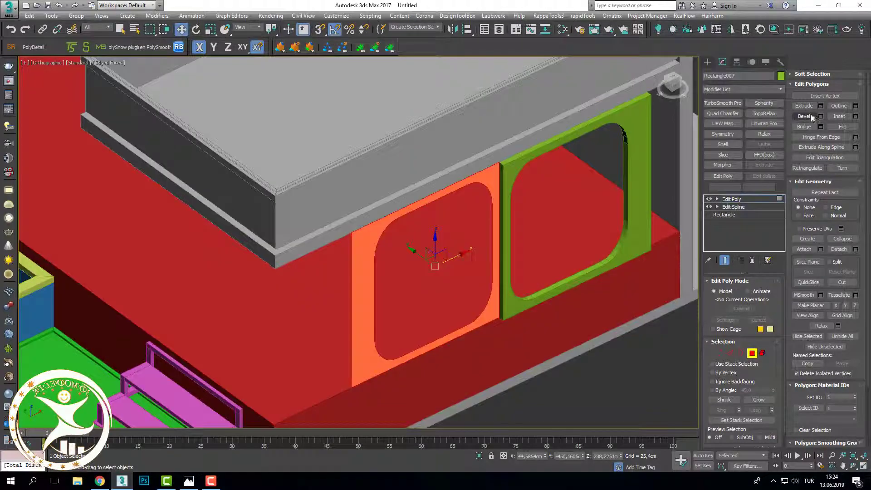
# Step: Extrude the left panel's polygon outward to match the right panel's depth
pyautogui.click(805, 106)
pyautogui.scroll(3, 556, 203)
pyautogui.moveTo(424, 159); pyautogui.dragTo(414, 152)
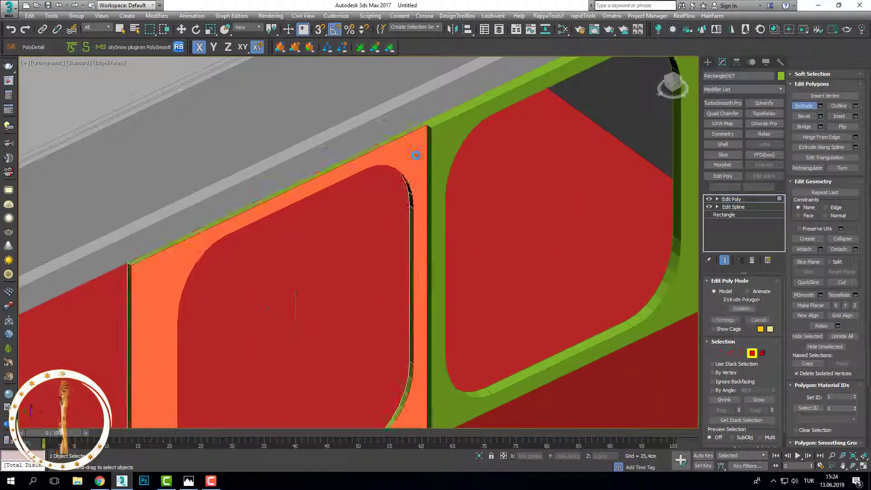
pyautogui.click(804, 106)
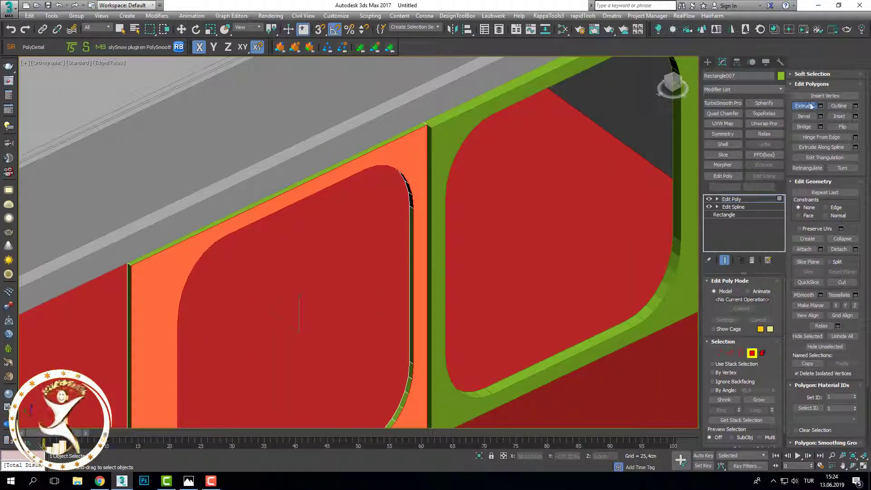
pyautogui.click(751, 353)
pyautogui.click(751, 353)
# Step: With snapping on, move the left panel along Y to line up with the right
pyautogui.scroll(-2, 426, 345)
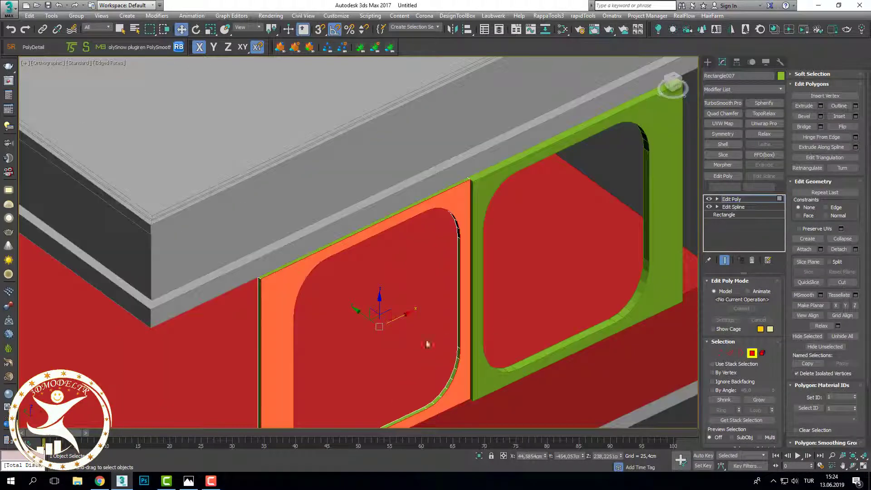
pyautogui.press('s')
pyautogui.moveTo(366, 316); pyautogui.dragTo(471, 182)
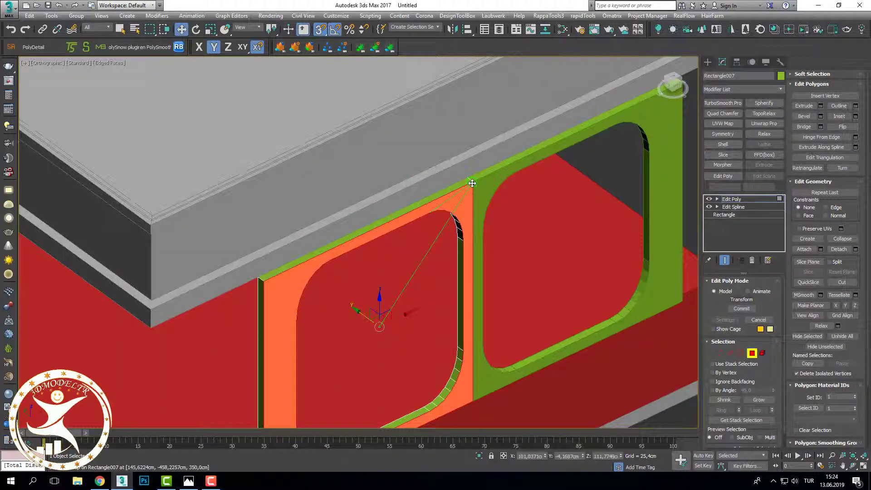
pyautogui.scroll(5, 471, 183)
pyautogui.press('F3')
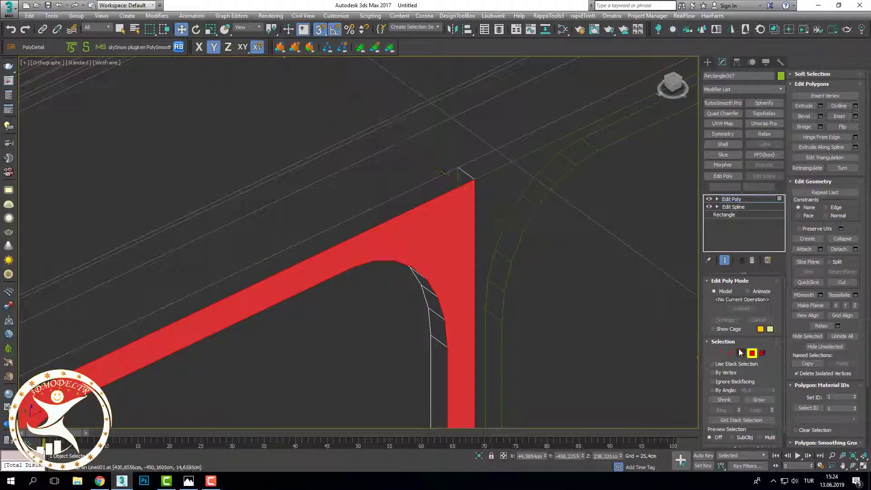
pyautogui.press('F3')
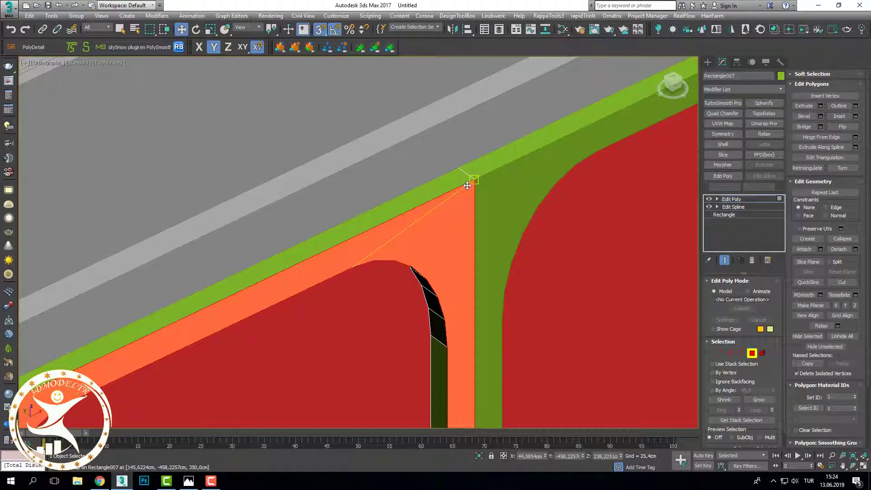
pyautogui.press('F3')
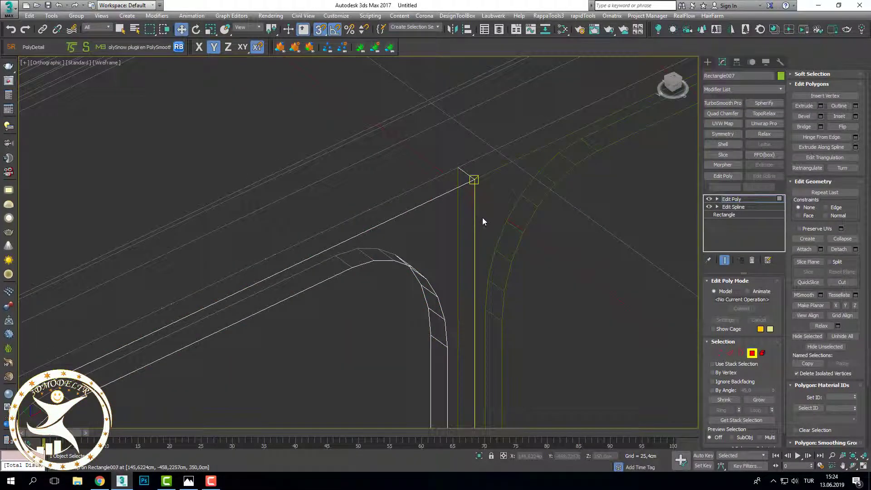
pyautogui.press('F3')
pyautogui.scroll(-5, 515, 278)
pyautogui.scroll(-2, 466, 272)
pyautogui.scroll(-2, 466, 272)
pyautogui.press('F3')
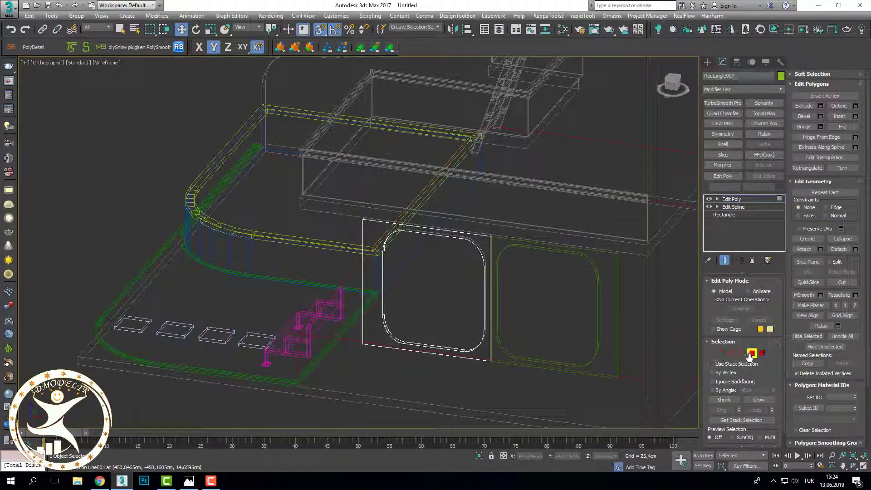
pyautogui.press('F3')
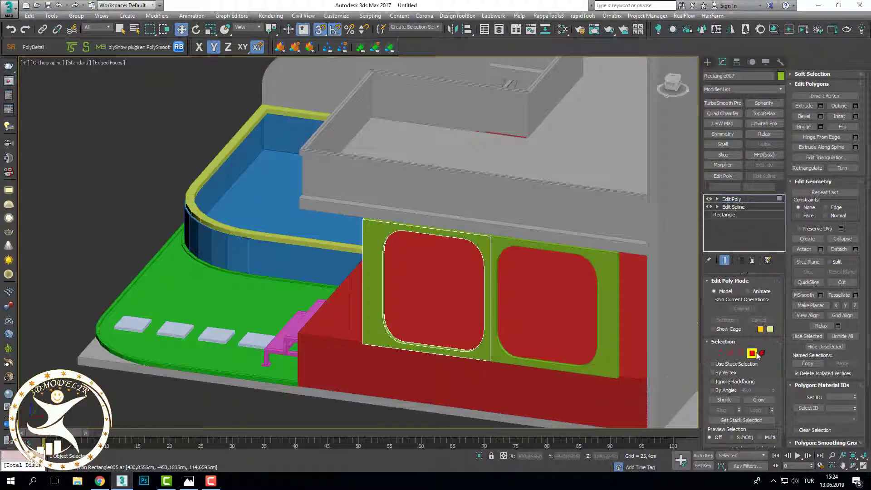
pyautogui.press('F3')
# Step: Try snapping Rectangle008's corner to the left panel, then undo that move
pyautogui.click(616, 315)
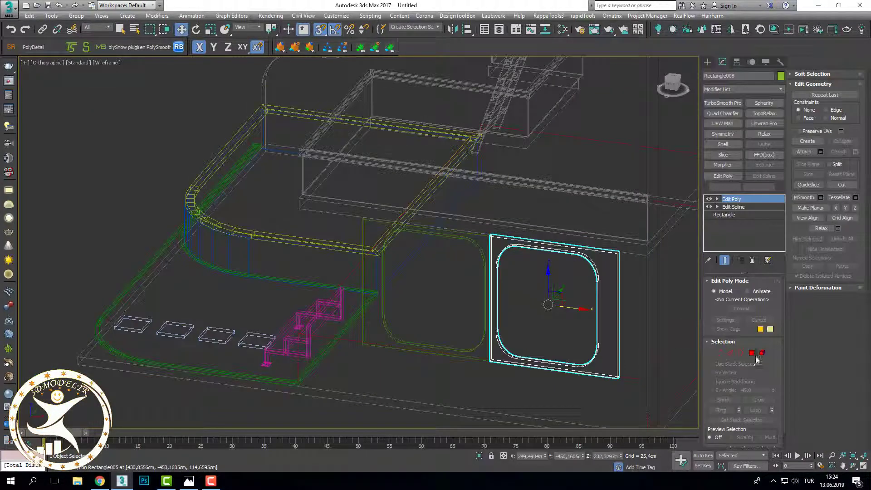
pyautogui.press('4')
pyautogui.scroll(5, 482, 257)
pyautogui.moveTo(505, 215); pyautogui.dragTo(518, 201)
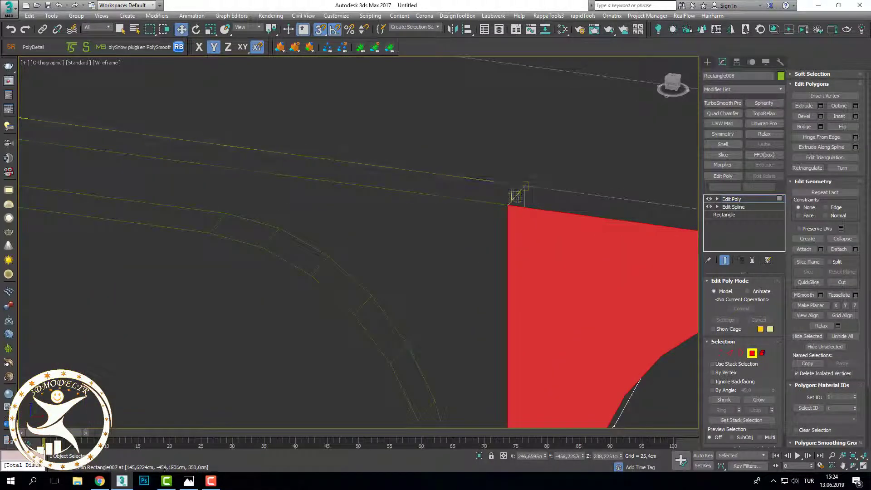
pyautogui.hotkey('ctrl', 'z')
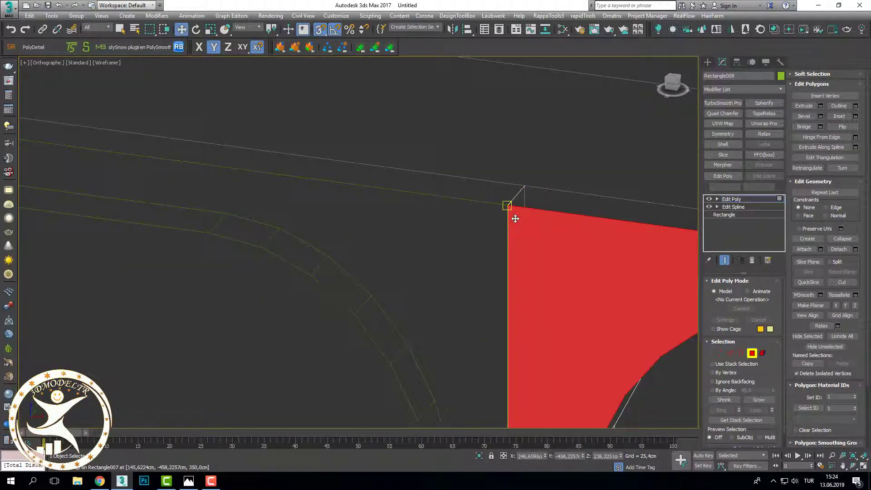
pyautogui.hotkey('ctrl', 'z')
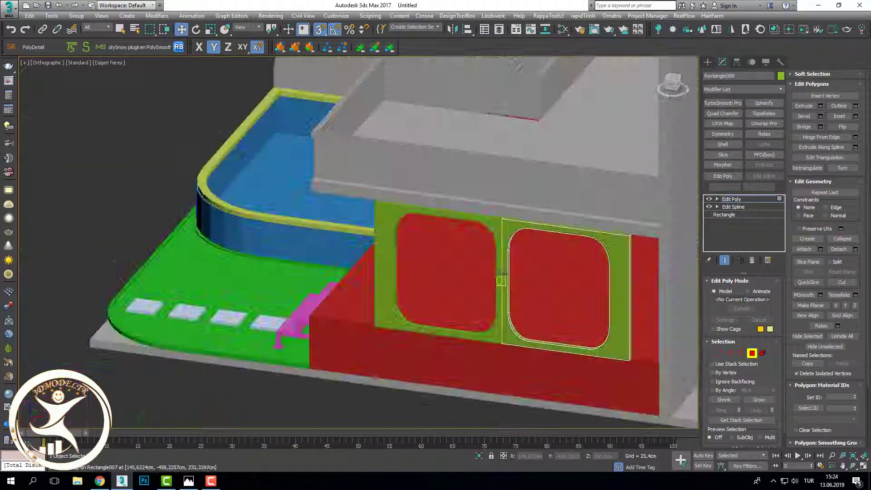
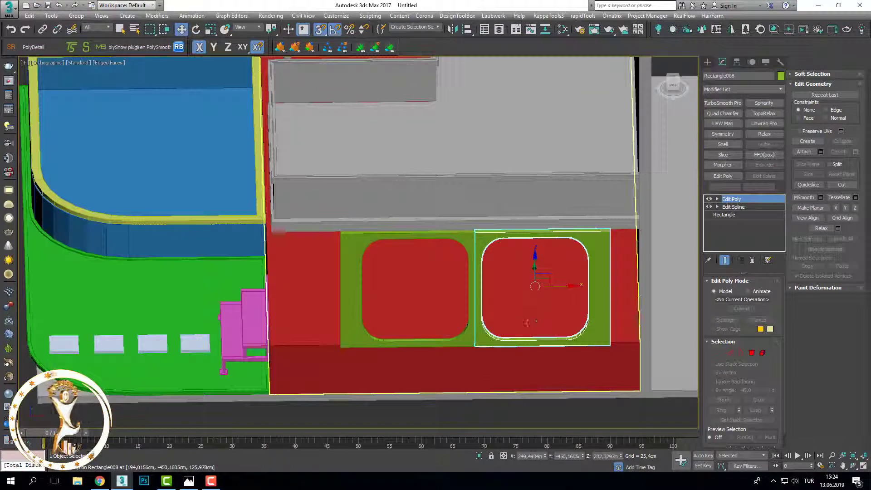
# Step: Attach the left green panel to the right panel, making one editable poly
pyautogui.keyDown('alt'); pyautogui.moveTo(526, 322); pyautogui.dragTo(672, 240, button='middle'); pyautogui.keyUp('alt')
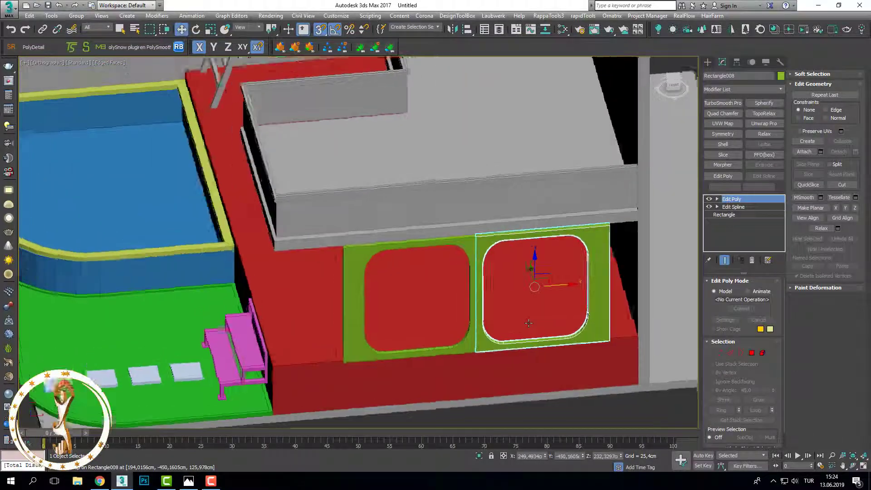
pyautogui.click(803, 152)
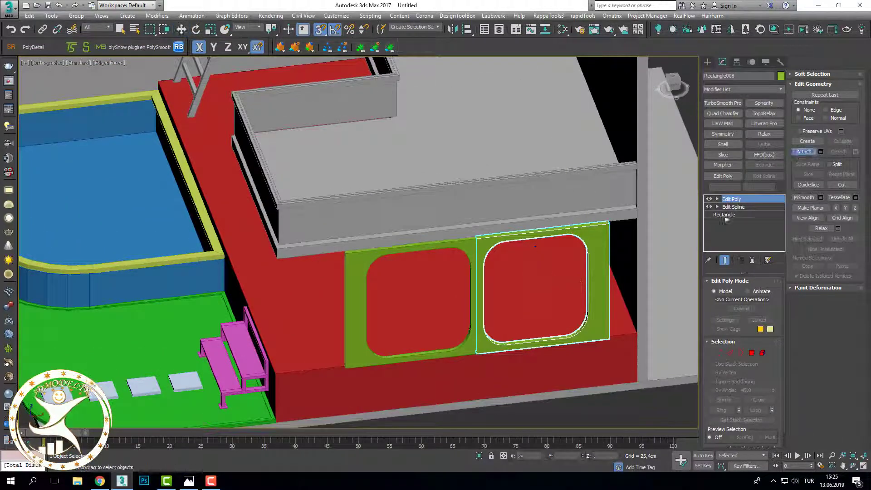
pyautogui.press('F3')
pyautogui.click(472, 291)
pyautogui.press('F3')
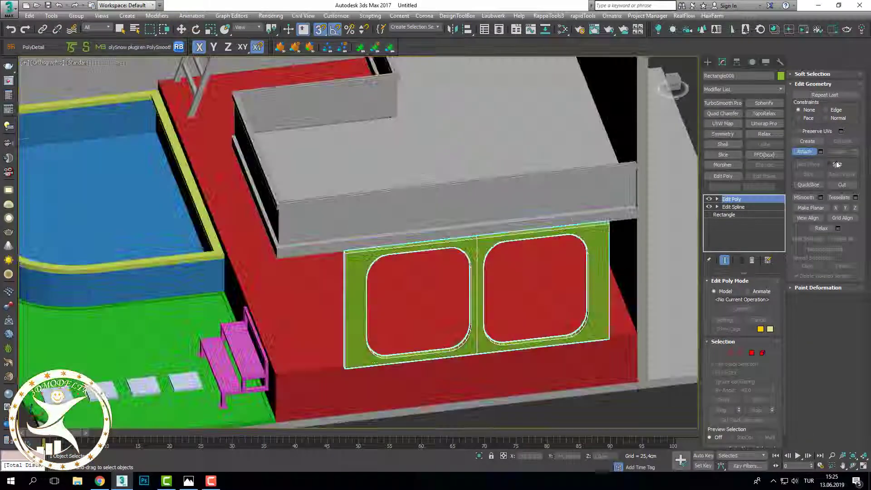
# Step: Enter Vertex sub-object mode and inspect the shared seam between the joined panels
pyautogui.press('w')
pyautogui.press('F3')
pyautogui.click(718, 354)
pyautogui.scroll(-2, 634, 349)
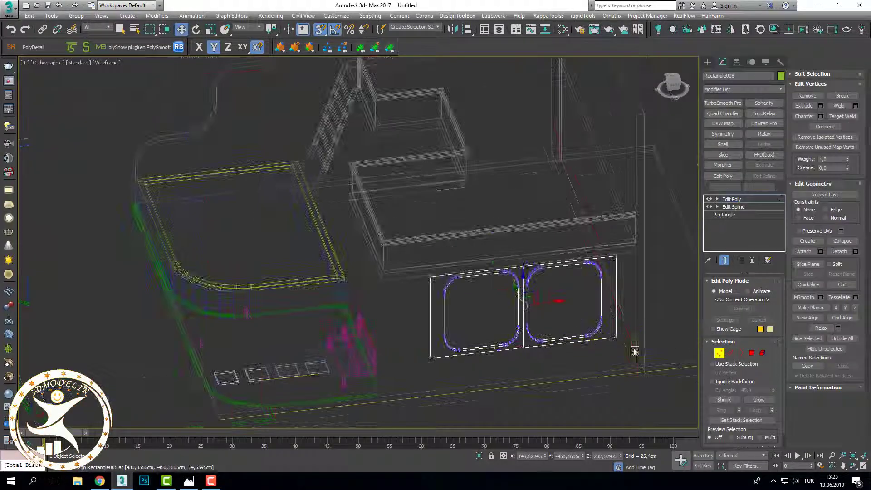
pyautogui.scroll(5, 507, 292)
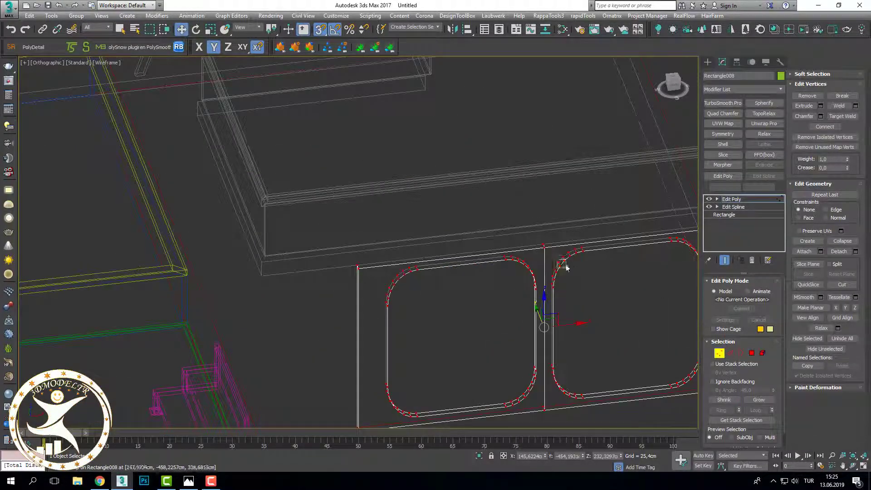
pyautogui.scroll(3, 564, 267)
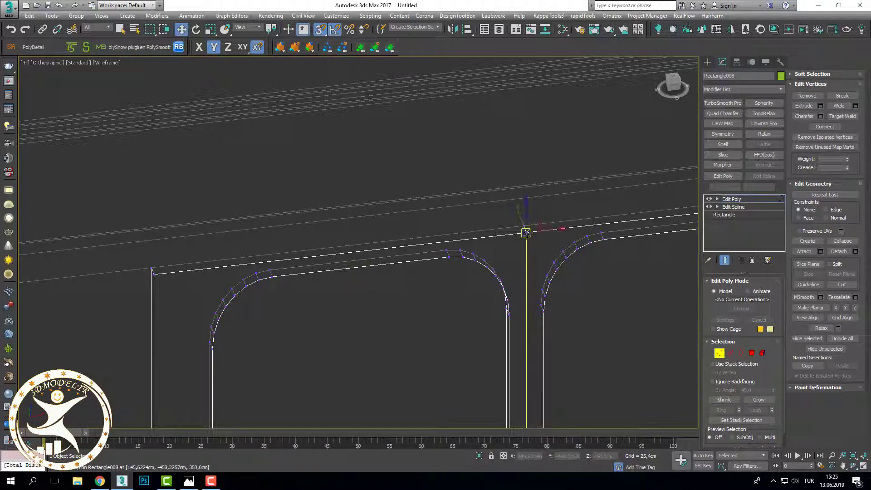
pyautogui.keyDown('alt'); pyautogui.moveTo(541, 248); pyautogui.dragTo(525, 330, button='middle'); pyautogui.keyUp('alt')
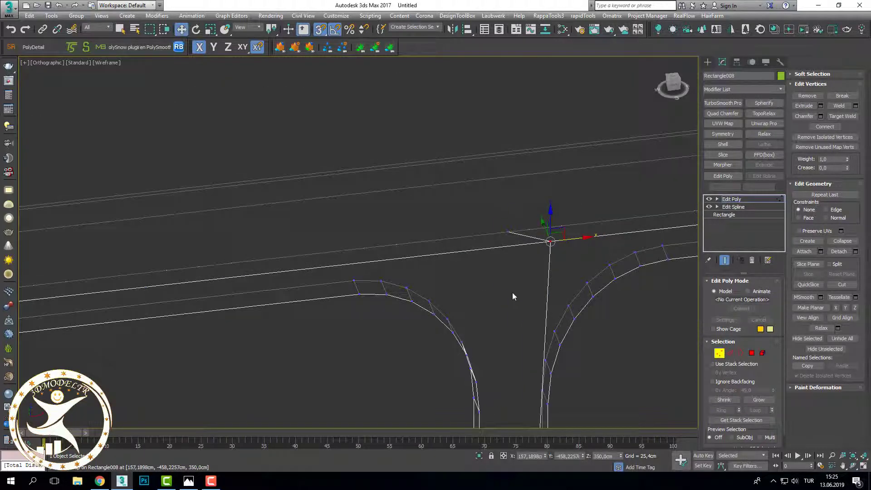
pyautogui.press('F3')
pyautogui.scroll(-5, 526, 331)
pyautogui.scroll(8, 525, 359)
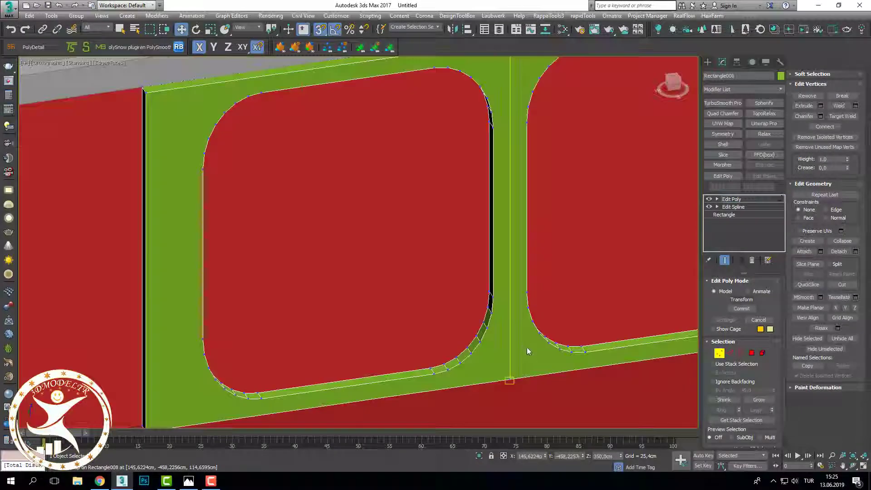
pyautogui.scroll(-2, 499, 358)
pyautogui.press('F3')
pyautogui.keyDown('alt'); pyautogui.moveTo(533, 352); pyautogui.dragTo(472, 338, button='middle'); pyautogui.keyUp('alt')
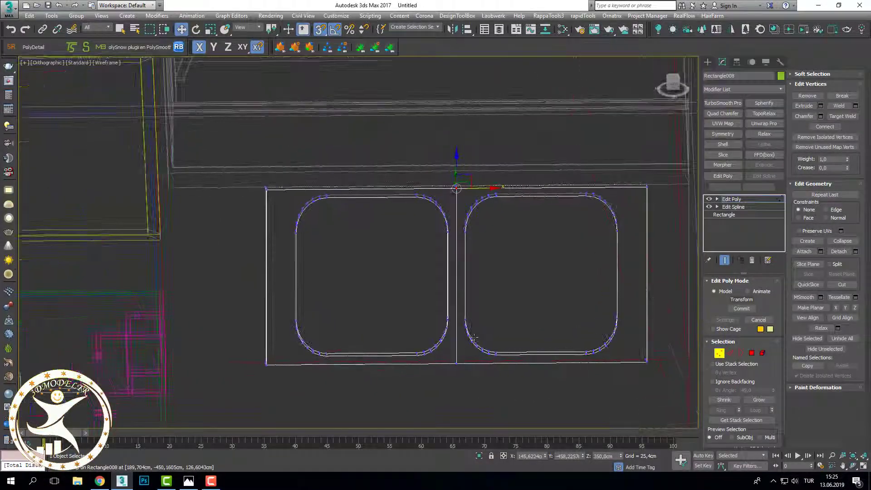
pyautogui.moveTo(602, 380)
pyautogui.keyDown('alt'); pyautogui.mouseDown(button='middle')
pyautogui.moveTo(656, 358)
pyautogui.moveTo(639, 365)
pyautogui.mouseUp(button='middle'); pyautogui.keyUp('alt')
pyautogui.scroll(3, 657, 344)
pyautogui.scroll(4, 648, 356)
# Step: Return to object level and move the panel right along X toward the wall edge
pyautogui.scroll(-5, 589, 376)
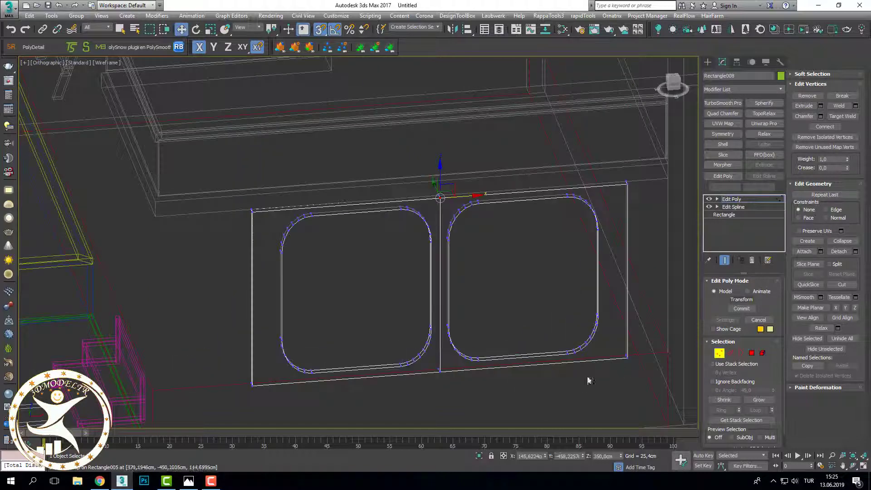
pyautogui.scroll(5, 595, 373)
pyautogui.scroll(-3, 594, 372)
pyautogui.press('1')
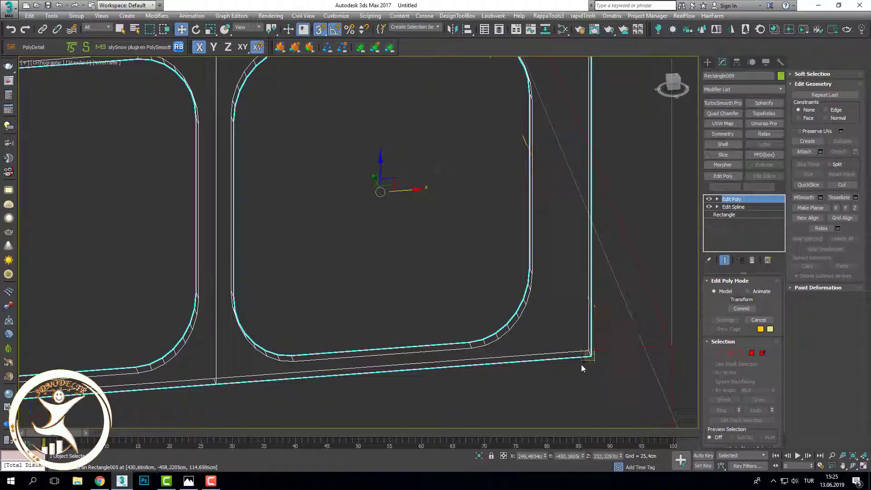
pyautogui.press('F3')
pyautogui.scroll(-5, 581, 363)
pyautogui.scroll(2, 580, 363)
pyautogui.press('F3')
pyautogui.scroll(5, 580, 364)
pyautogui.scroll(2, 548, 337)
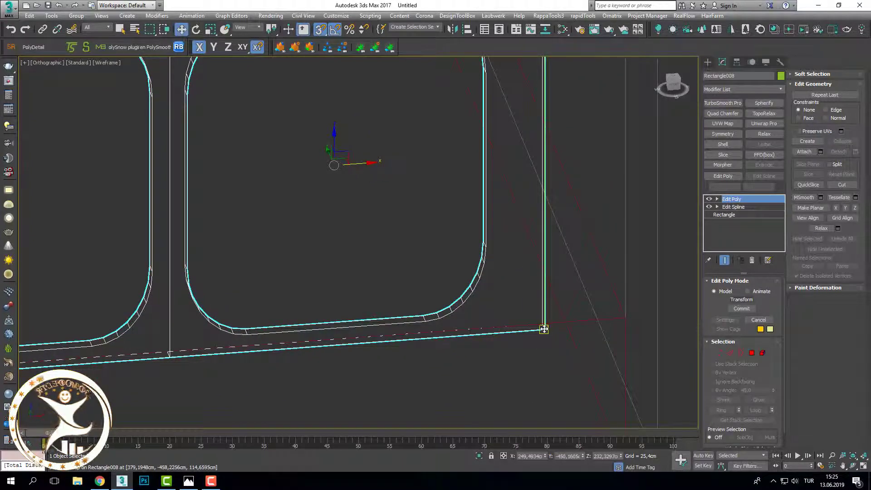
pyautogui.moveTo(544, 329); pyautogui.dragTo(624, 323)
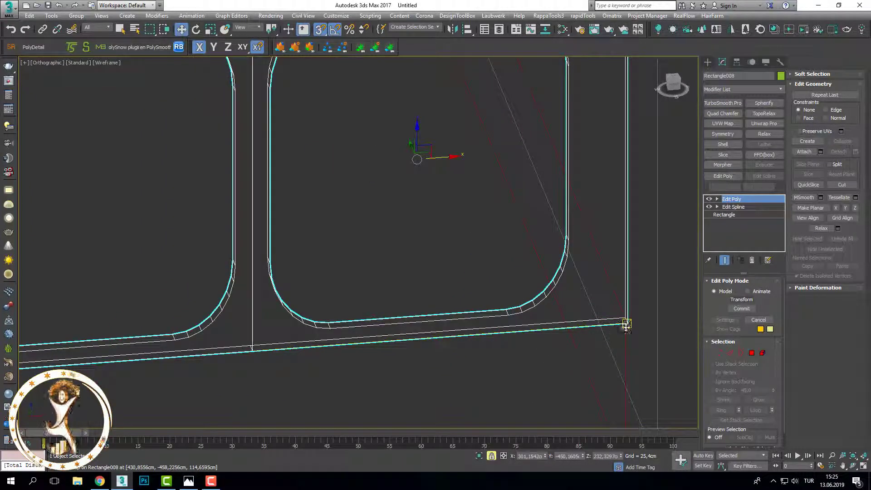
# Step: Slide the panel along Y and snap its lower corner vertex onto the wall corner
pyautogui.scroll(-5, 600, 332)
pyautogui.keyDown('alt'); pyautogui.moveTo(618, 344); pyautogui.dragTo(593, 297, button='middle'); pyautogui.keyUp('alt')
pyautogui.scroll(5, 592, 297)
pyautogui.scroll(2, 558, 273)
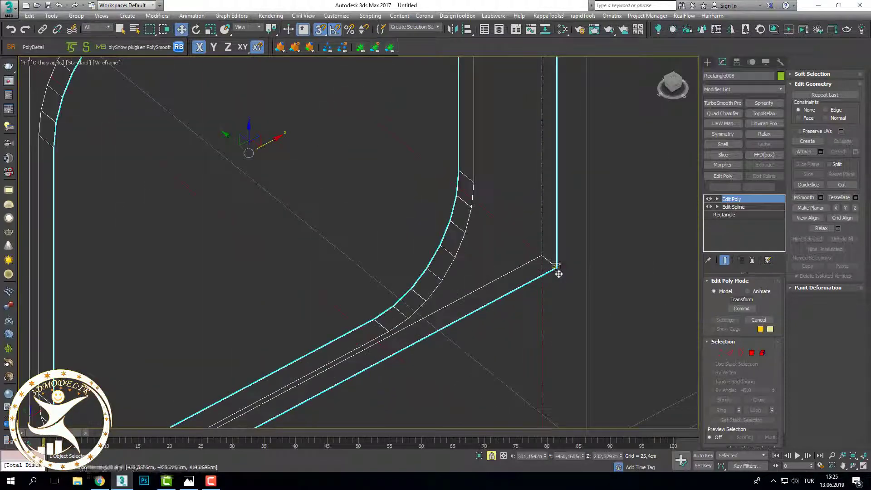
pyautogui.moveTo(243, 152); pyautogui.dragTo(235, 139)
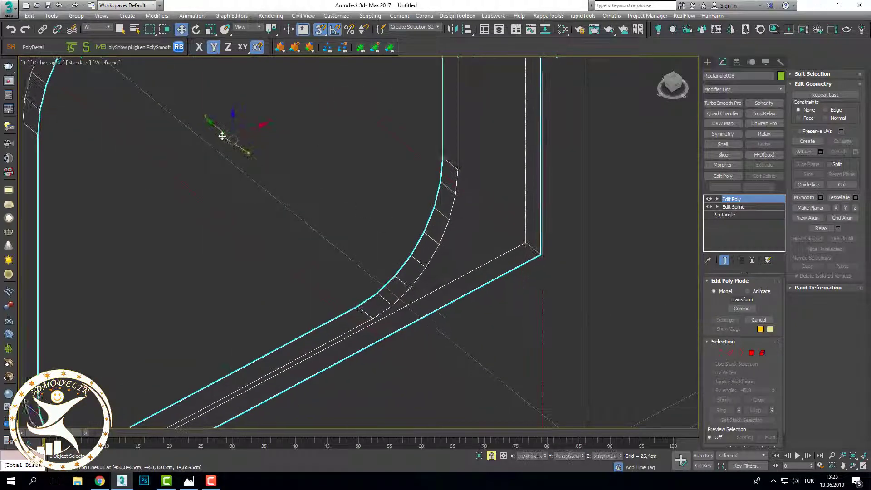
pyautogui.scroll(2, 555, 248)
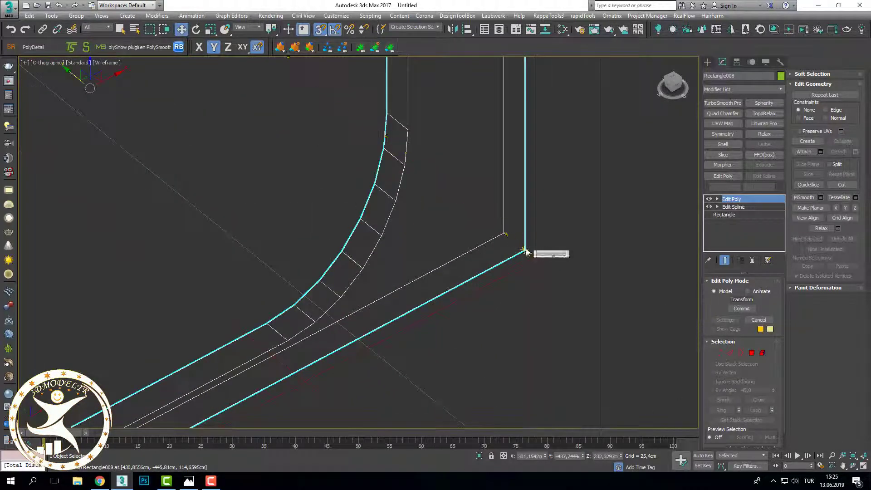
pyautogui.moveTo(526, 251); pyautogui.dragTo(534, 252)
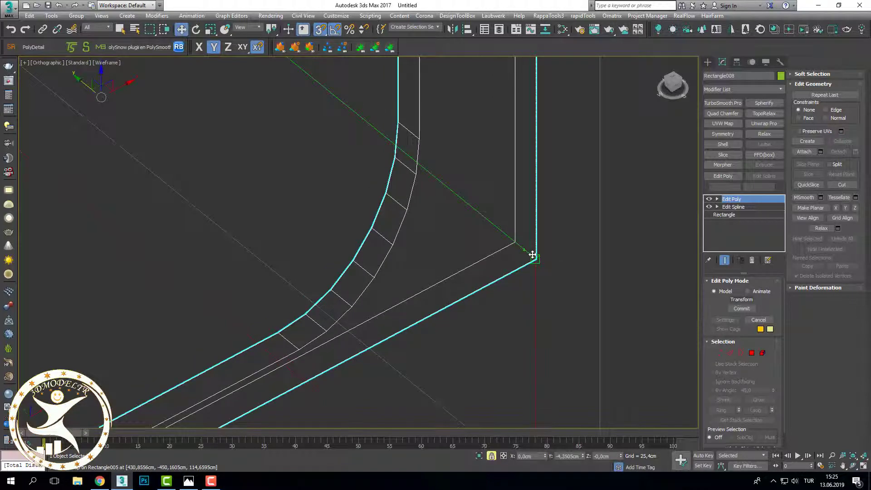
pyautogui.press('F3')
pyautogui.scroll(-5, 544, 287)
pyautogui.scroll(-2, 557, 309)
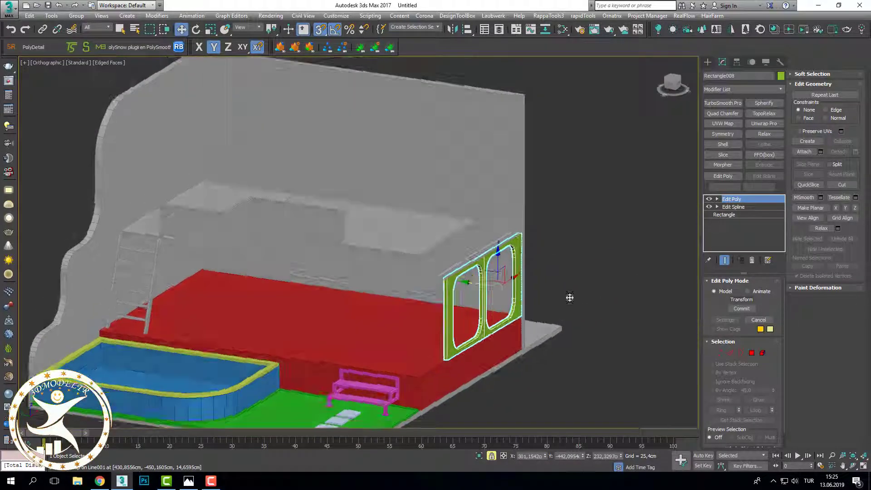
pyautogui.scroll(10, 569, 297)
pyautogui.scroll(-6, 574, 274)
pyautogui.scroll(5, 576, 311)
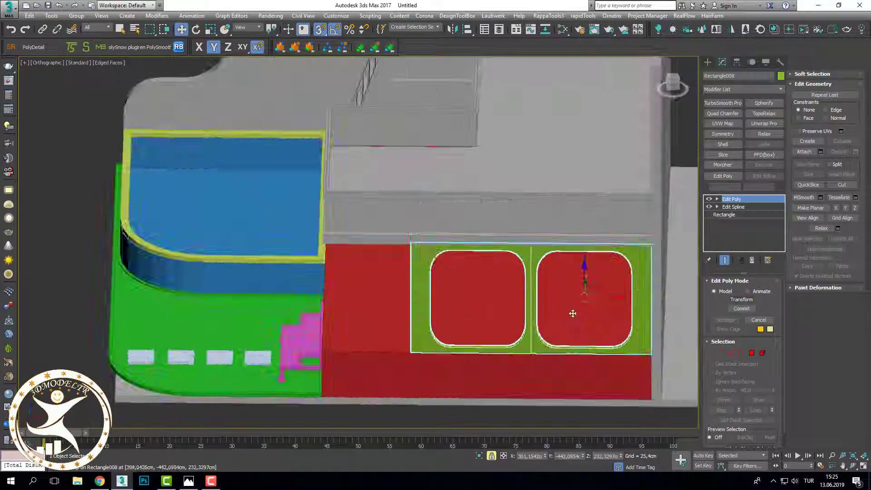
pyautogui.scroll(2, 496, 311)
pyautogui.scroll(2, 492, 323)
pyautogui.moveTo(492, 324); pyautogui.dragTo(553, 301, button='middle')
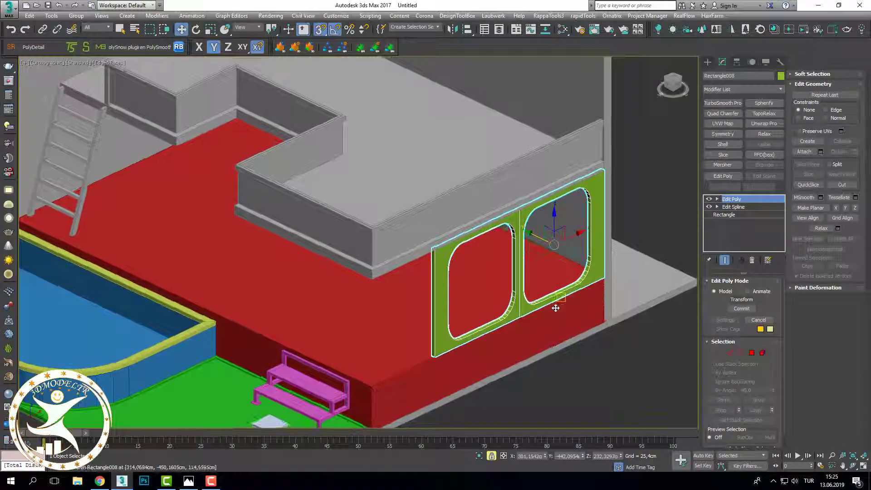
pyautogui.scroll(2, 554, 305)
pyautogui.scroll(-3, 555, 309)
# Step: Create Rectangle009, a copy of the panel rotated -90° about X
pyautogui.click(608, 387)
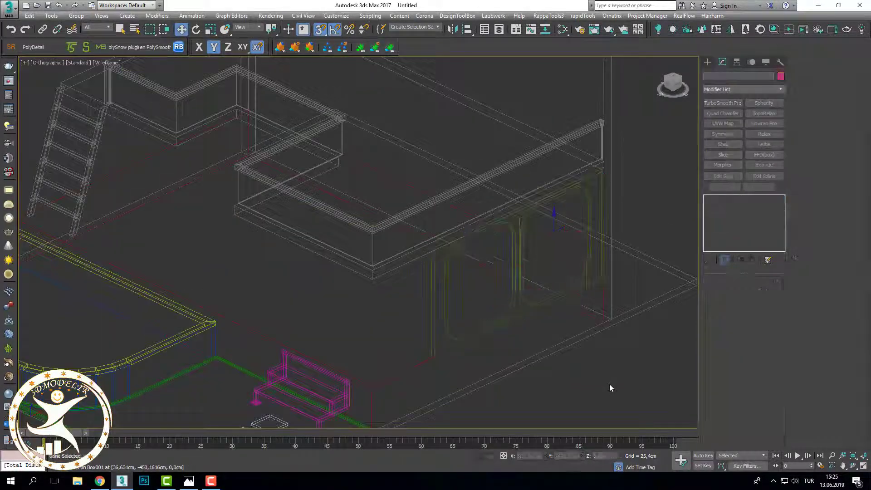
pyautogui.scroll(3, 439, 311)
pyautogui.press('F3')
pyautogui.click(446, 285)
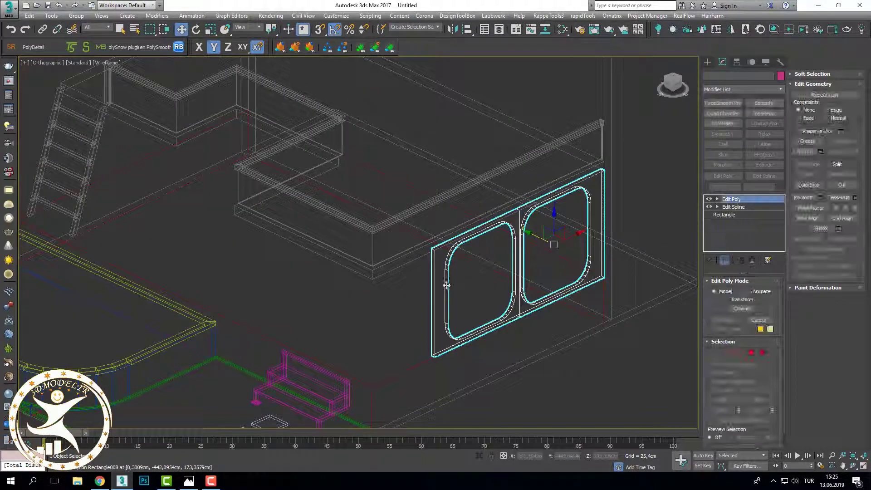
pyautogui.press('e')
pyautogui.keyDown('shift'); pyautogui.moveTo(563, 259); pyautogui.dragTo(453, 249); pyautogui.keyUp('shift')
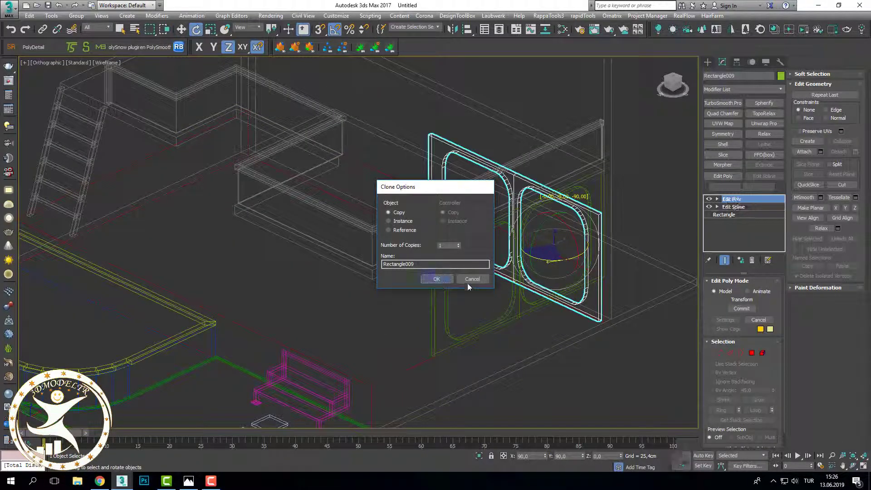
pyautogui.press('Return')
pyautogui.press('F3')
# Step: Move the rotated copy left along X toward the adjacent wall and view from Top
pyautogui.press('F3')
pyautogui.press('w')
pyautogui.moveTo(594, 224); pyautogui.dragTo(432, 301)
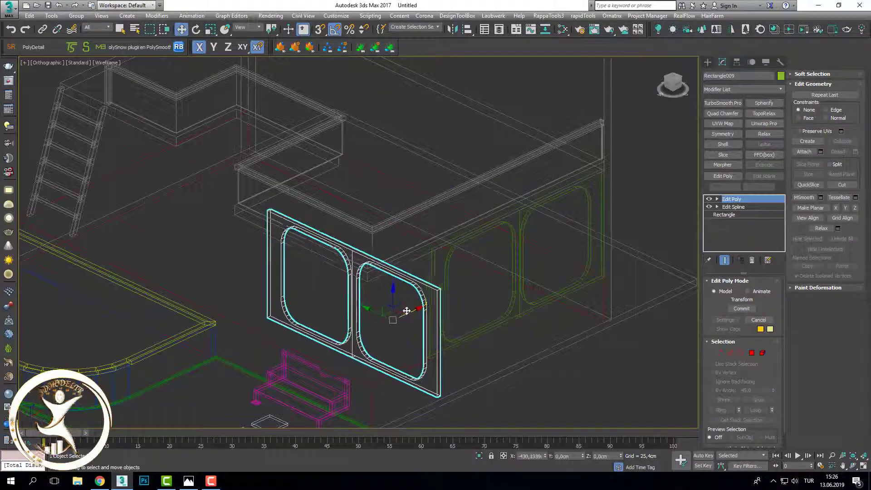
pyautogui.press('F3')
pyautogui.press('t')
pyautogui.press('F3')
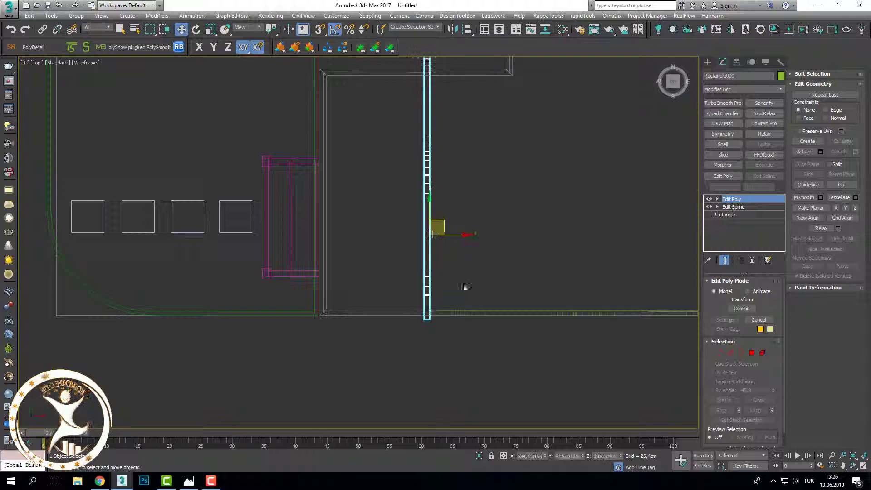
pyautogui.keyDown('alt'); pyautogui.moveTo(466, 286); pyautogui.dragTo(480, 282, button='middle'); pyautogui.keyUp('alt')
pyautogui.scroll(5, 479, 282)
pyautogui.press('F3')
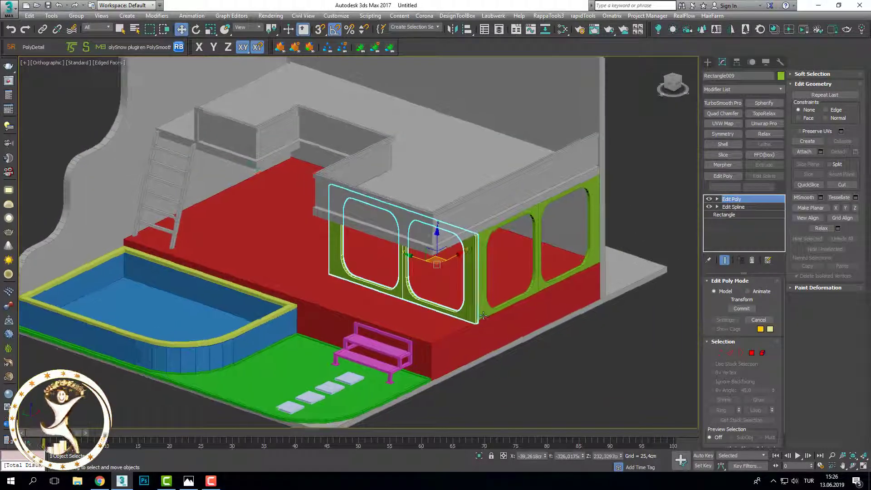
pyautogui.scroll(3, 483, 315)
pyautogui.scroll(-4, 478, 335)
pyautogui.scroll(-3, 474, 353)
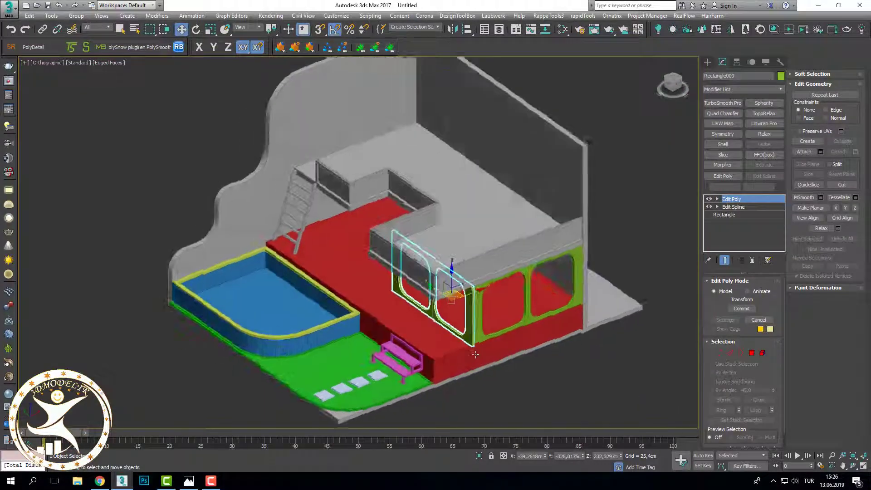
pyautogui.scroll(3, 481, 350)
pyautogui.scroll(3, 484, 351)
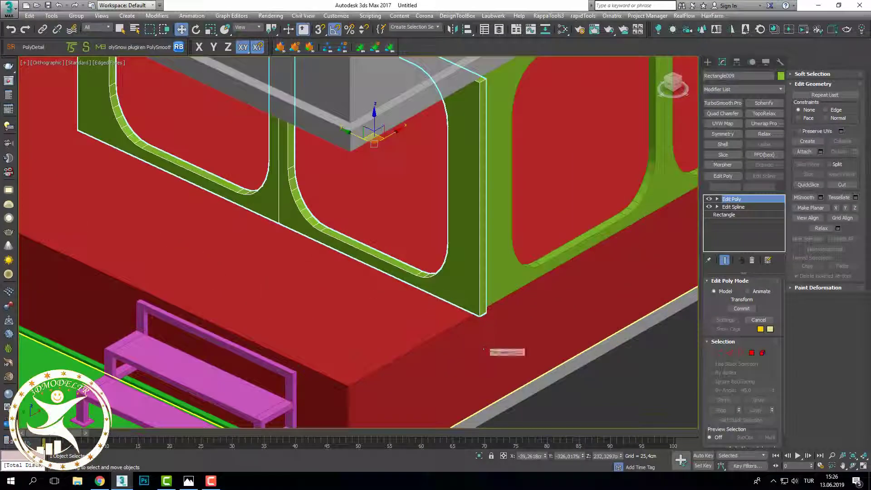
pyautogui.press('F3')
pyautogui.scroll(3, 483, 329)
pyautogui.scroll(3, 494, 351)
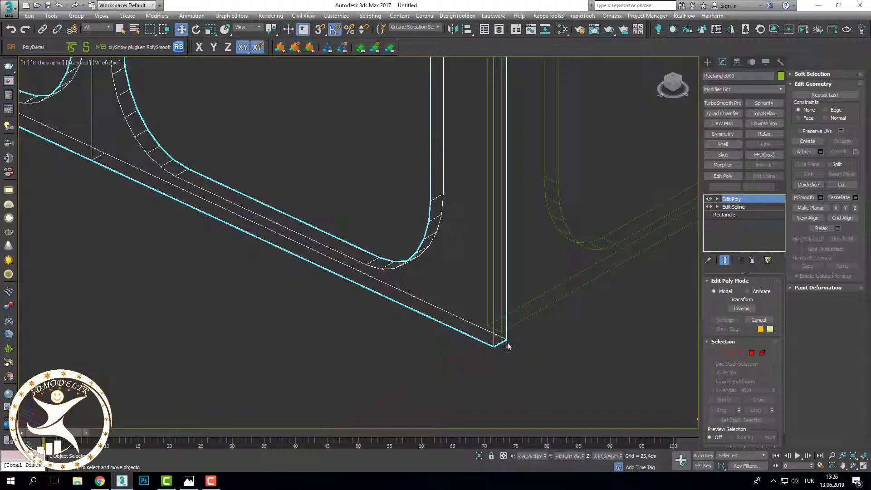
pyautogui.scroll(2, 504, 344)
pyautogui.press('s')
pyautogui.moveTo(502, 336)
pyautogui.mouseDown(button='middle')
pyautogui.moveTo(481, 317)
pyautogui.moveTo(512, 342)
pyautogui.moveTo(445, 345)
pyautogui.moveTo(497, 351)
pyautogui.mouseUp(button='middle')
pyautogui.press('F3')
pyautogui.scroll(-5, 499, 350)
pyautogui.scroll(-2, 498, 350)
pyautogui.scroll(6, 496, 351)
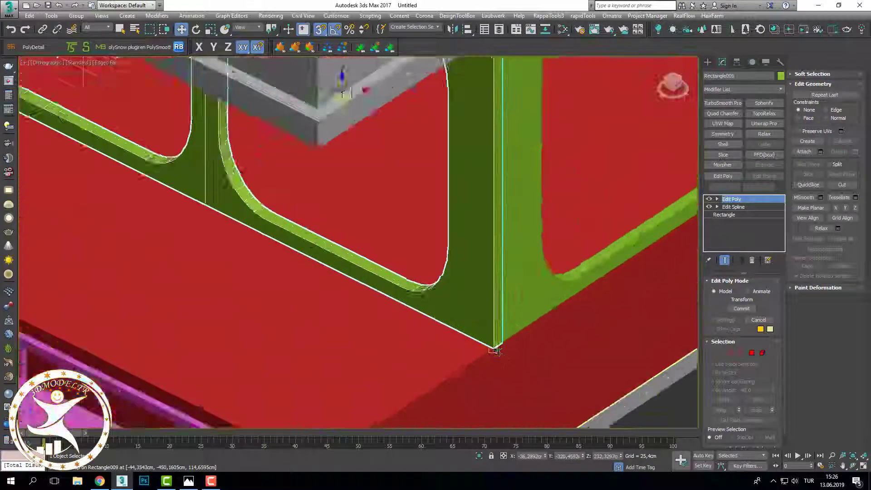
pyautogui.press('F3')
pyautogui.scroll(-6, 474, 354)
# Step: Enter Edge sub-object mode and inspect the frame corner for open edges
pyautogui.scroll(-2, 491, 352)
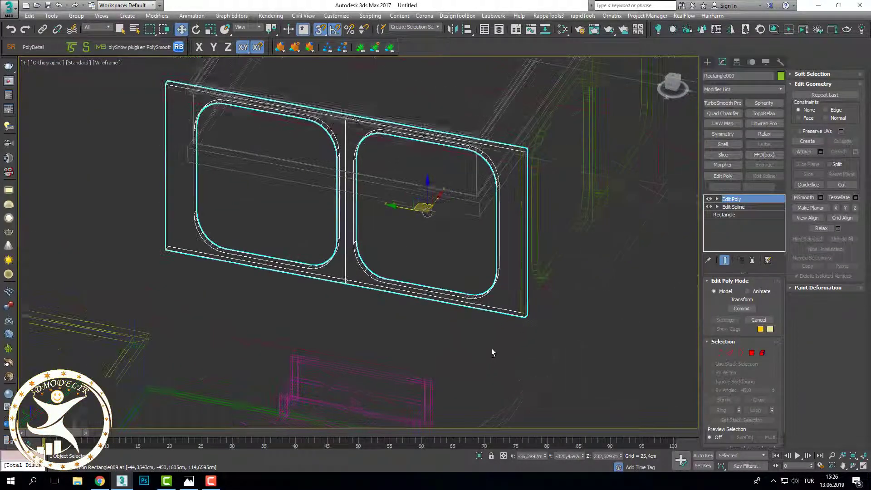
pyautogui.scroll(5, 491, 352)
pyautogui.press('F3')
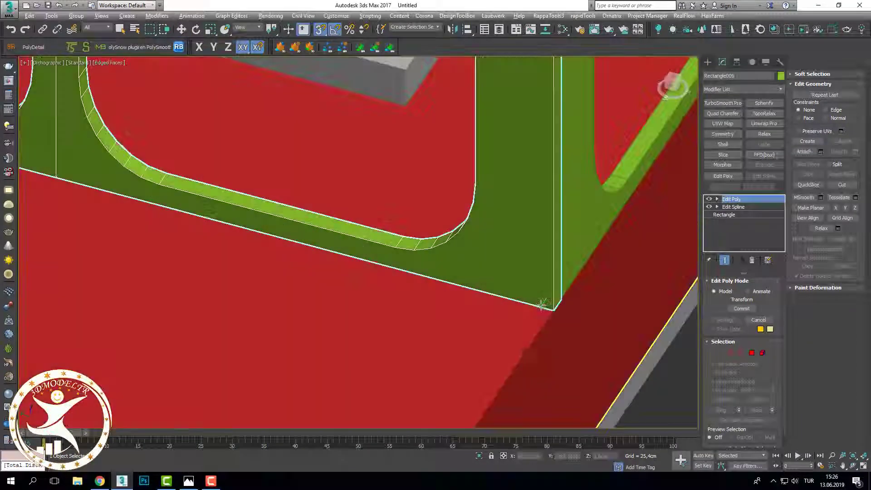
pyautogui.press('F3')
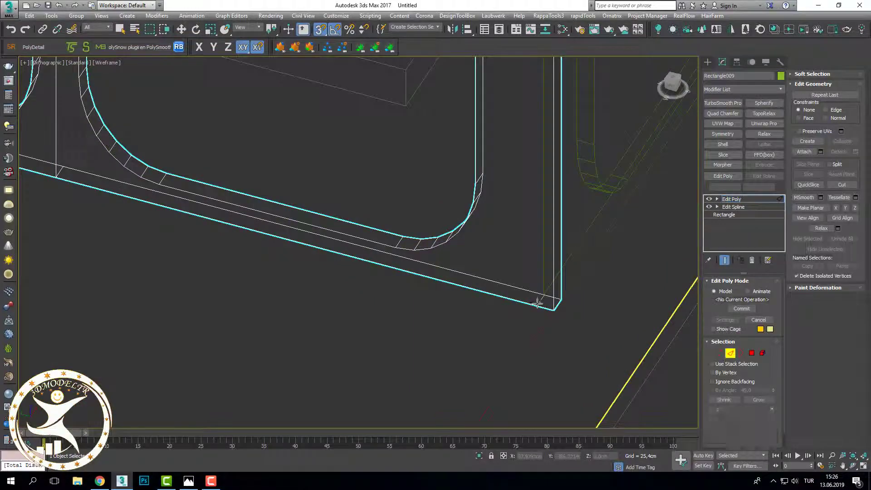
pyautogui.press('2')
pyautogui.scroll(-4, 539, 318)
pyautogui.scroll(4, 549, 272)
pyautogui.scroll(2, 522, 238)
pyautogui.scroll(2, 487, 236)
pyautogui.press('F5')
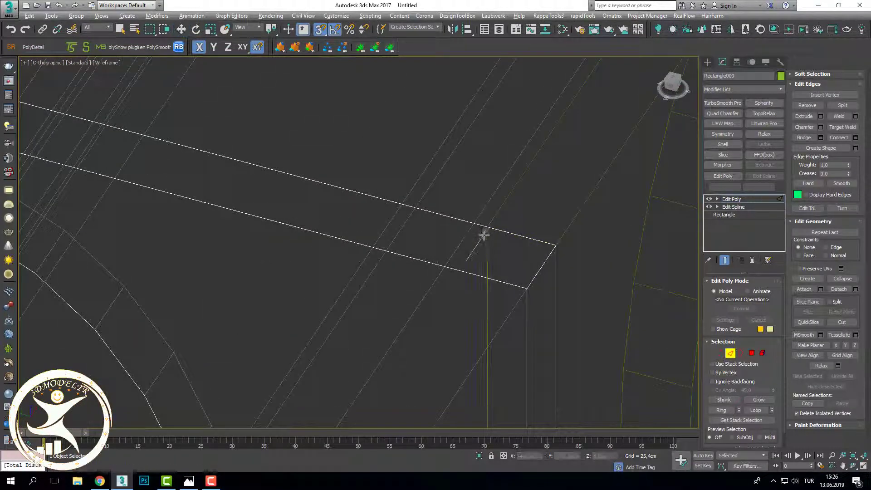
pyautogui.keyDown('alt'); pyautogui.moveTo(493, 258); pyautogui.dragTo(453, 245, button='middle'); pyautogui.keyUp('alt')
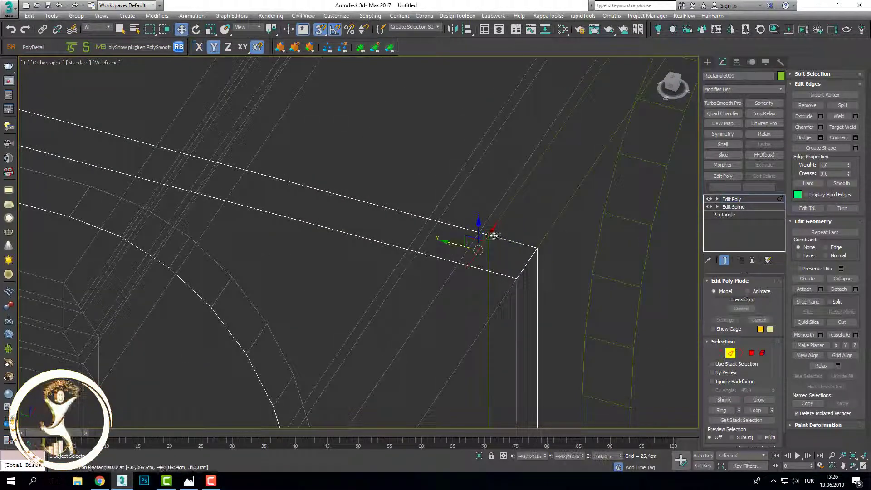
pyautogui.scroll(-4, 511, 242)
pyautogui.scroll(3, 521, 281)
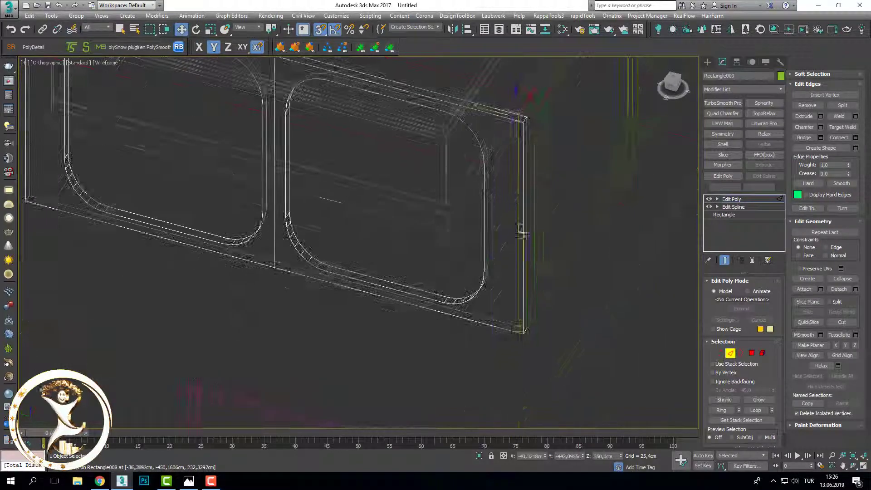
pyautogui.scroll(4, 533, 362)
pyautogui.scroll(3, 516, 375)
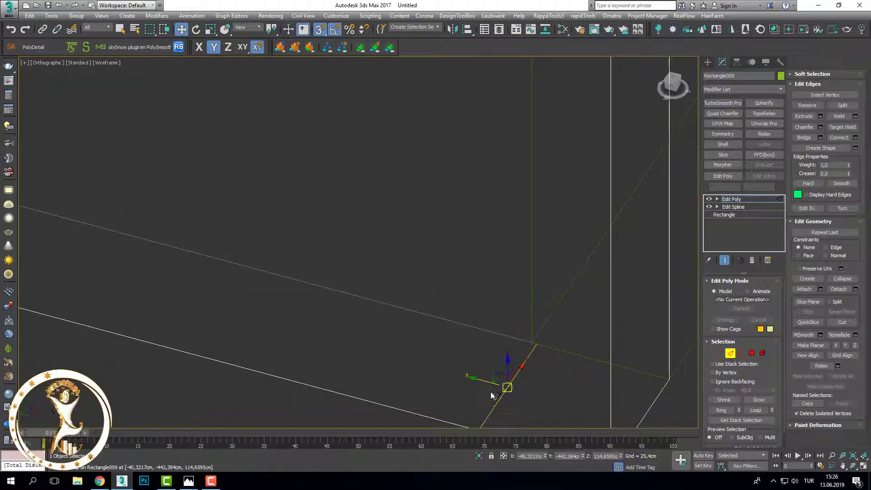
pyautogui.scroll(-3, 527, 351)
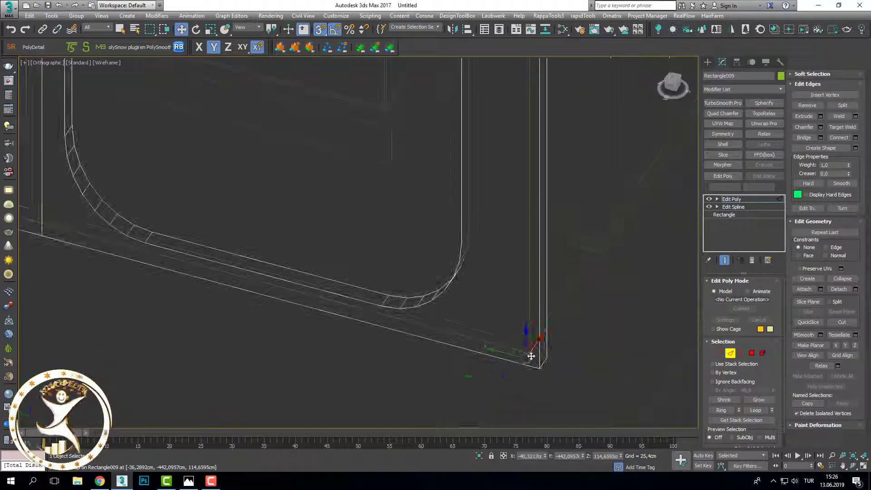
pyautogui.scroll(-2, 529, 355)
pyautogui.press('F3')
pyautogui.scroll(-4, 535, 365)
pyautogui.scroll(-3, 499, 362)
pyautogui.press('F3')
pyautogui.scroll(2, 521, 376)
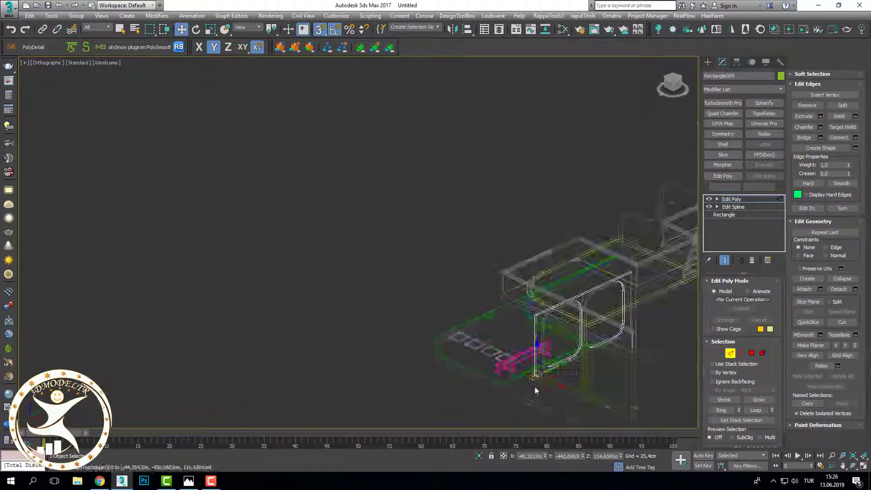
pyautogui.scroll(3, 517, 345)
pyautogui.scroll(3, 540, 372)
pyautogui.scroll(-3, 533, 359)
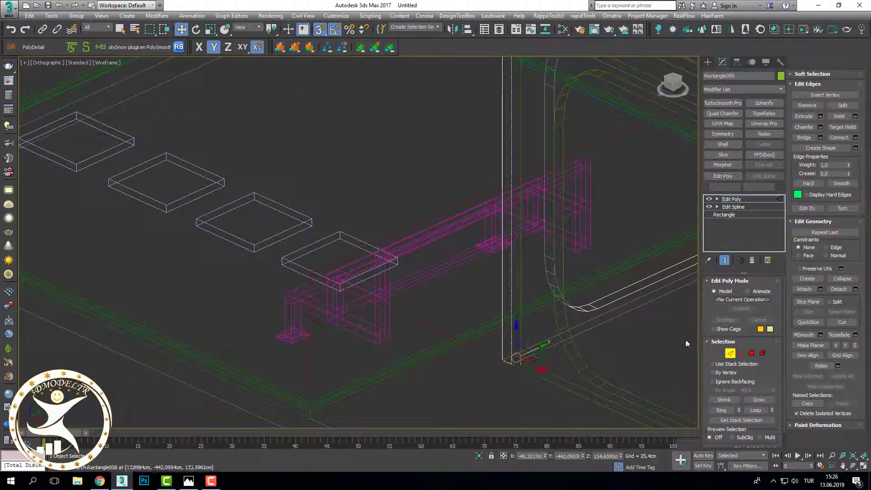
# Step: Return to object level, select the window frame and isolate it
pyautogui.click(730, 353)
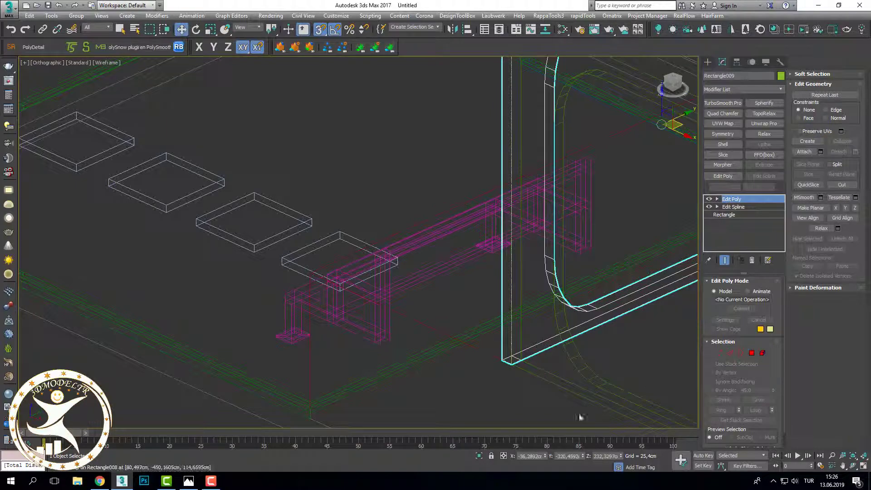
pyautogui.click(479, 455)
pyautogui.press('F3')
pyautogui.moveTo(412, 331)
pyautogui.keyDown('alt'); pyautogui.mouseDown(button='middle')
pyautogui.moveTo(540, 342)
pyautogui.moveTo(414, 355)
pyautogui.moveTo(437, 373)
pyautogui.moveTo(410, 389)
pyautogui.mouseUp(button='middle'); pyautogui.keyUp('alt')
pyautogui.scroll(5, 410, 388)
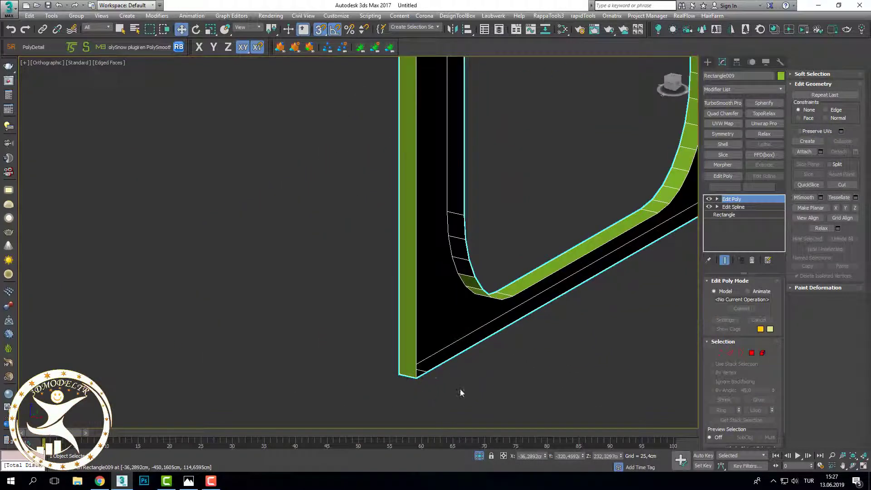
pyautogui.scroll(-5, 461, 392)
pyautogui.keyDown('alt'); pyautogui.moveTo(488, 361); pyautogui.dragTo(468, 334, button='middle'); pyautogui.keyUp('alt')
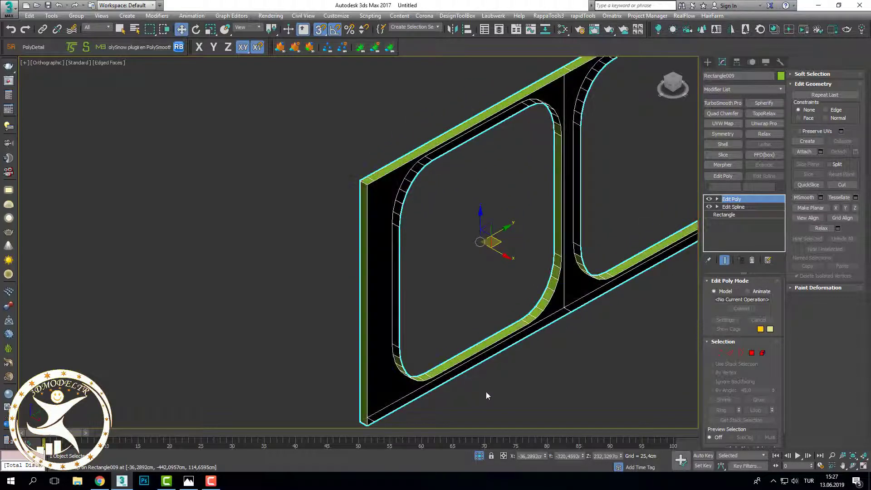
# Step: Select the frame's open borders in Border mode and Cap them with new faces
pyautogui.click(741, 353)
pyautogui.scroll(-4, 579, 356)
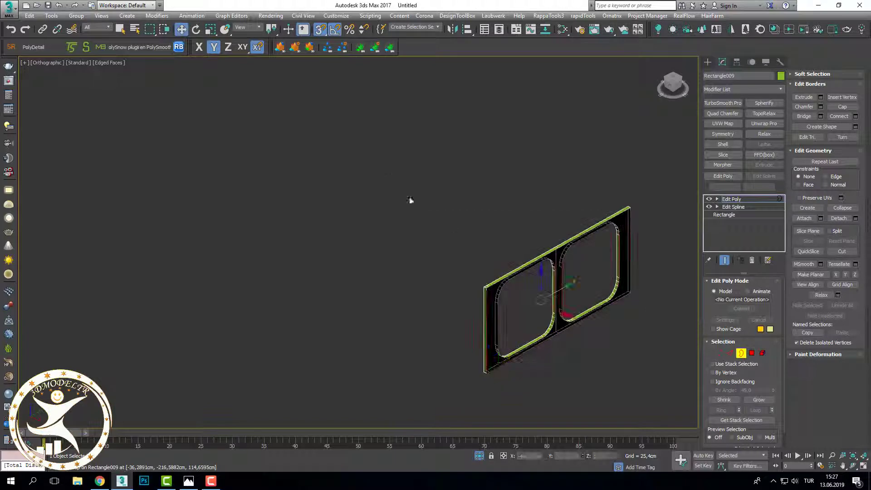
pyautogui.scroll(5, 544, 278)
pyautogui.press('F3')
pyautogui.press('F3')
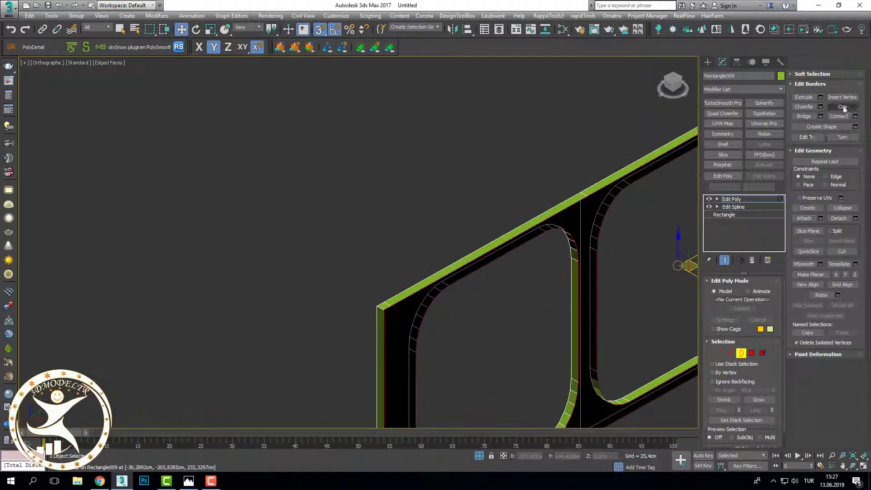
pyautogui.click(842, 107)
pyautogui.scroll(-3, 618, 253)
pyautogui.scroll(2, 611, 194)
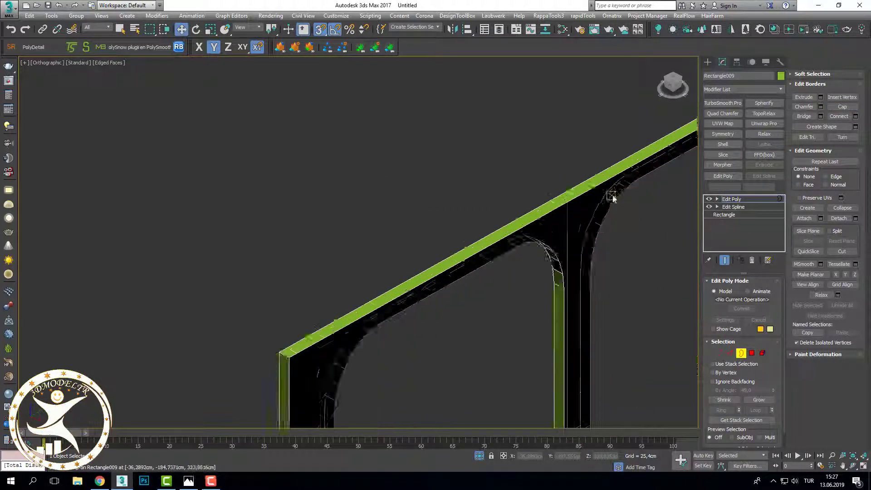
pyautogui.scroll(-3, 579, 249)
pyautogui.scroll(-2, 589, 358)
pyautogui.scroll(4, 592, 359)
pyautogui.press('F3')
pyautogui.press('F3')
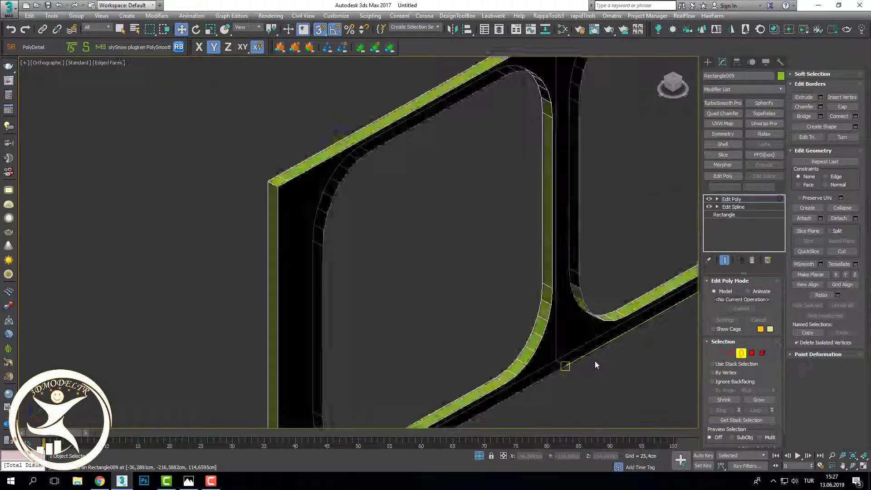
pyautogui.scroll(-4, 598, 362)
# Step: Reselect the capped frame and switch to Top view
pyautogui.press('F3')
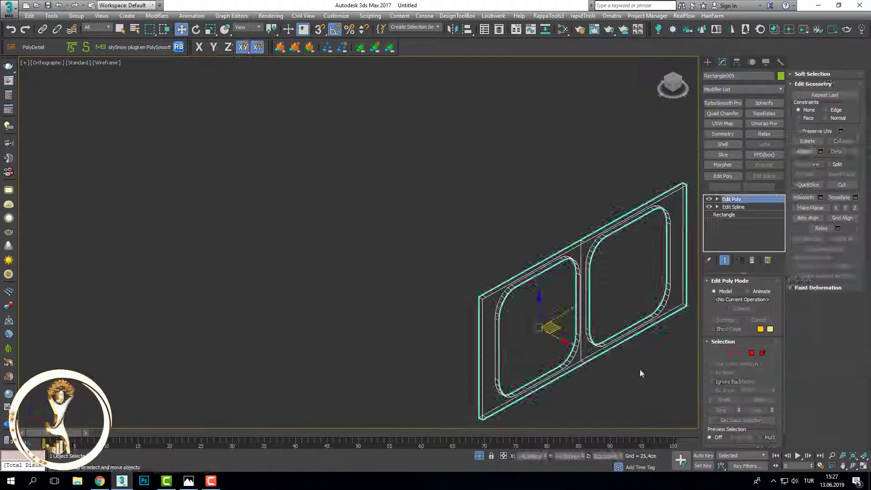
pyautogui.click(585, 369)
pyautogui.scroll(5, 579, 340)
pyautogui.press('F3')
pyautogui.click(580, 325)
pyautogui.press('t')
pyautogui.press('F3')
# Step: Turn off Affect Pivot Only in the Hierarchy panel and return to a shaded angled view
pyautogui.scroll(2, 424, 331)
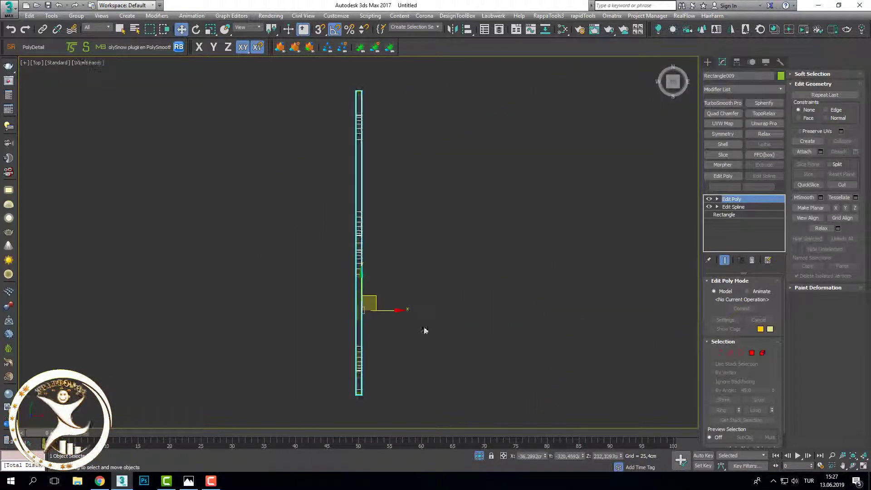
pyautogui.click(738, 63)
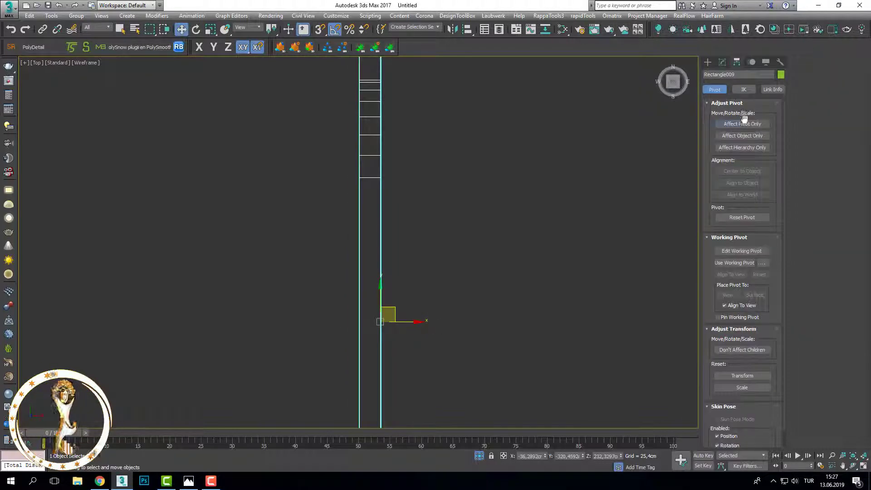
pyautogui.click(741, 124)
pyautogui.moveTo(548, 249)
pyautogui.keyDown('alt'); pyautogui.mouseDown(button='middle')
pyautogui.moveTo(530, 260)
pyautogui.moveTo(532, 225)
pyautogui.moveTo(497, 250)
pyautogui.mouseUp(button='middle'); pyautogui.keyUp('alt')
pyautogui.scroll(4, 533, 226)
pyautogui.press('F3')
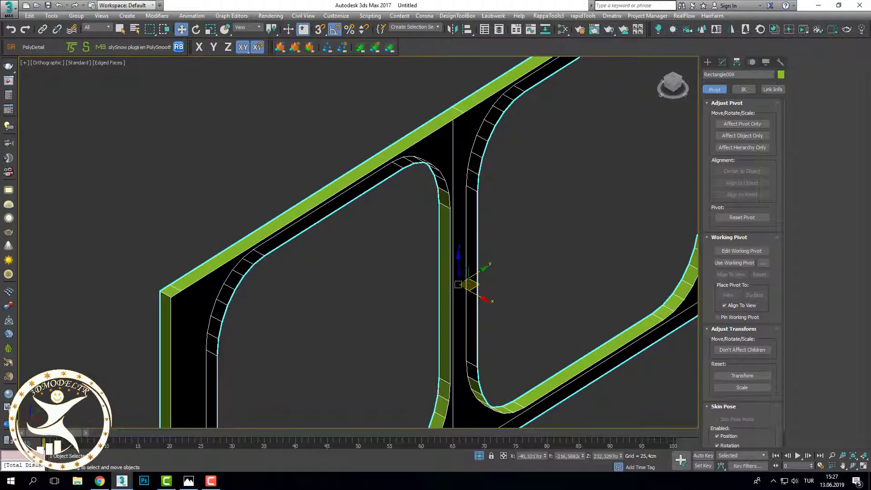
# Step: Add a Symmetry modifier to the frame and inspect the mirrored result
pyautogui.click(722, 62)
pyautogui.click(724, 134)
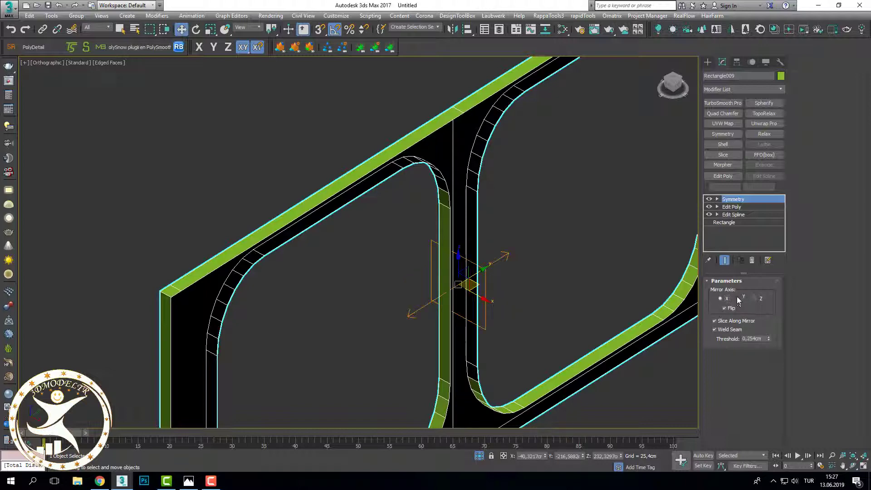
pyautogui.click(543, 237)
pyautogui.scroll(-5, 552, 284)
pyautogui.moveTo(552, 284)
pyautogui.keyDown('alt'); pyautogui.mouseDown(button='middle')
pyautogui.moveTo(500, 282)
pyautogui.moveTo(567, 282)
pyautogui.mouseUp(button='middle'); pyautogui.keyUp('alt')
pyautogui.click(534, 240)
pyautogui.scroll(3, 535, 239)
pyautogui.scroll(3, 539, 243)
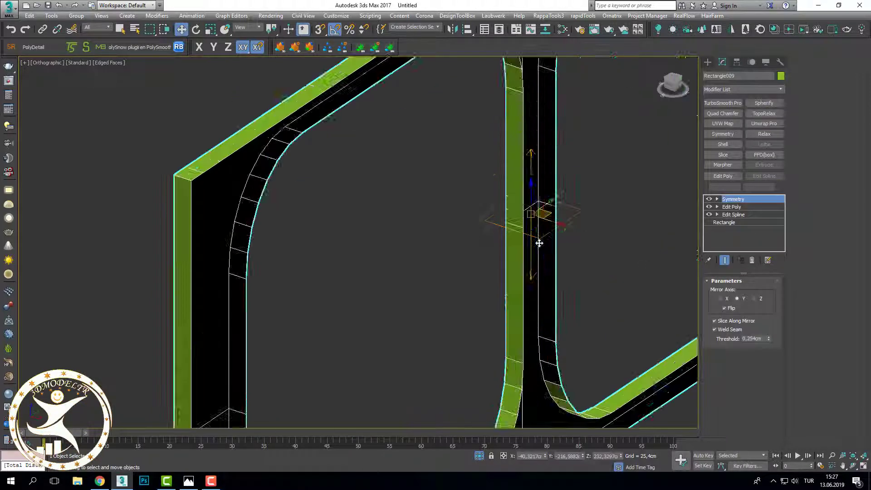
# Step: Set the Symmetry mirror axis to Z and enable Flip to keep the green half
pyautogui.click(754, 299)
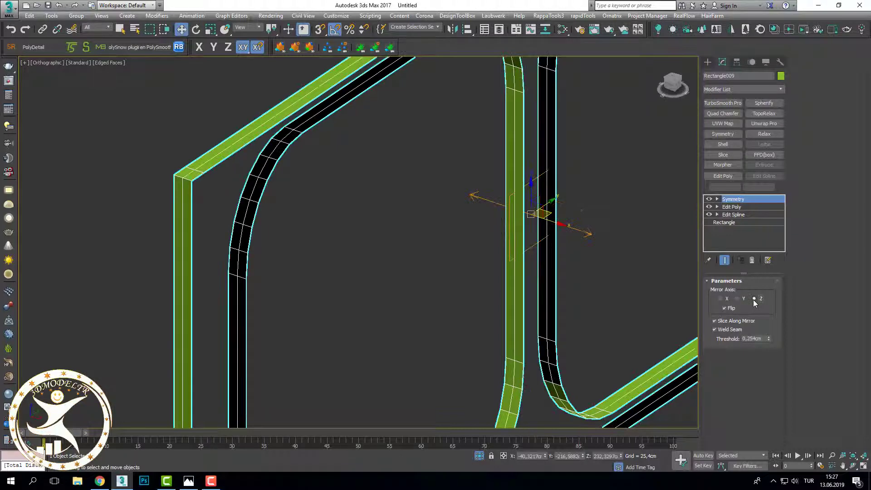
pyautogui.click(725, 308)
pyautogui.scroll(-5, 590, 360)
pyautogui.click(596, 365)
pyautogui.click(555, 341)
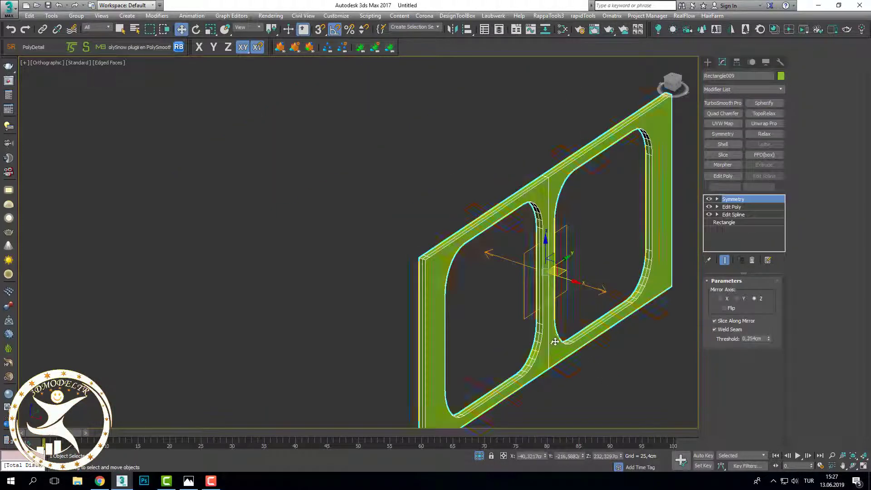
pyautogui.keyDown('alt'); pyautogui.moveTo(555, 341); pyautogui.dragTo(517, 340, button='middle'); pyautogui.keyUp('alt')
pyautogui.press('F3')
pyautogui.scroll(5, 444, 241)
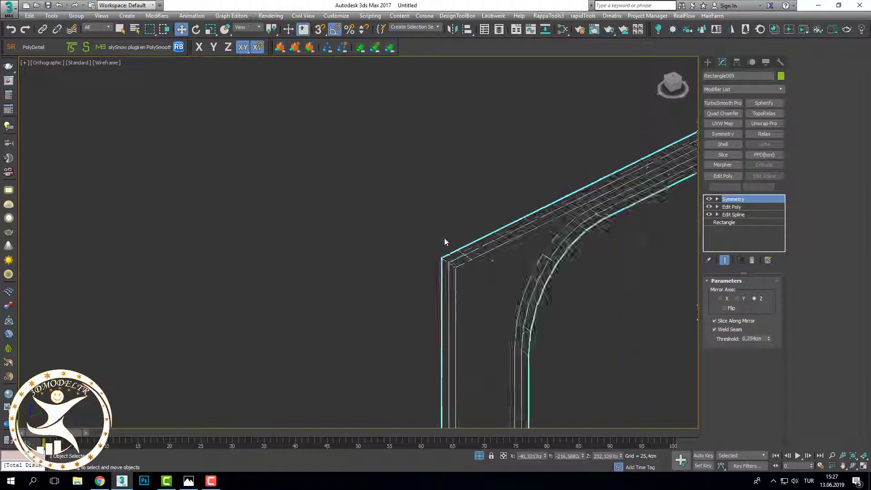
pyautogui.press('F3')
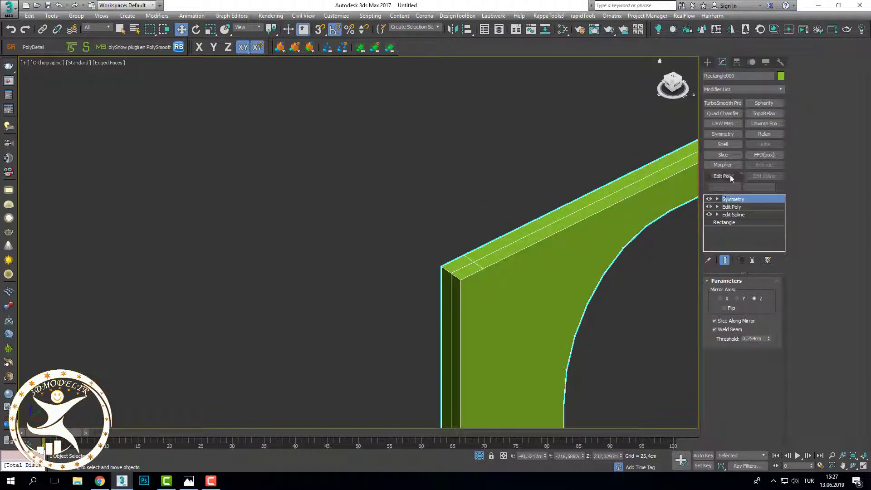
# Step: Add an Edit Poly modifier above Rectangle009's Symmetry and enter Polygon level
pyautogui.click(722, 176)
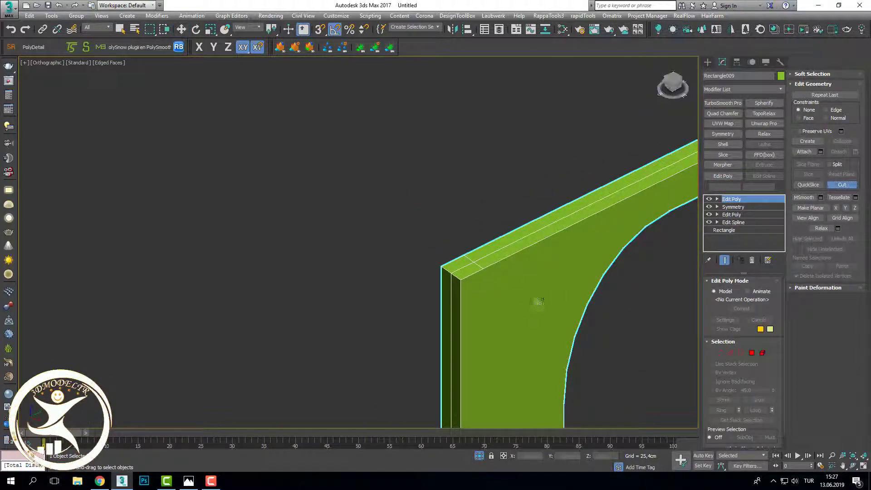
pyautogui.press('4')
pyautogui.press('F3')
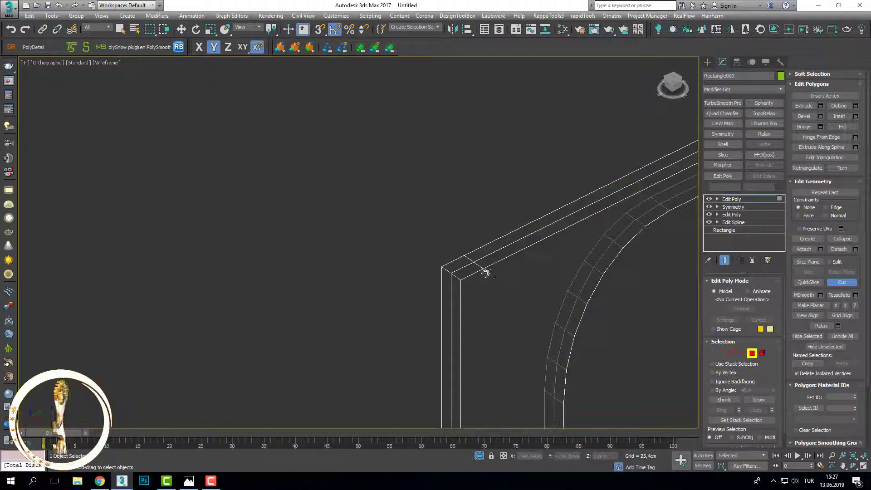
pyautogui.moveTo(493, 292)
pyautogui.mouseDown(button='middle')
pyautogui.moveTo(479, 152)
pyautogui.moveTo(453, 336)
pyautogui.mouseUp(button='middle')
pyautogui.press('F3')
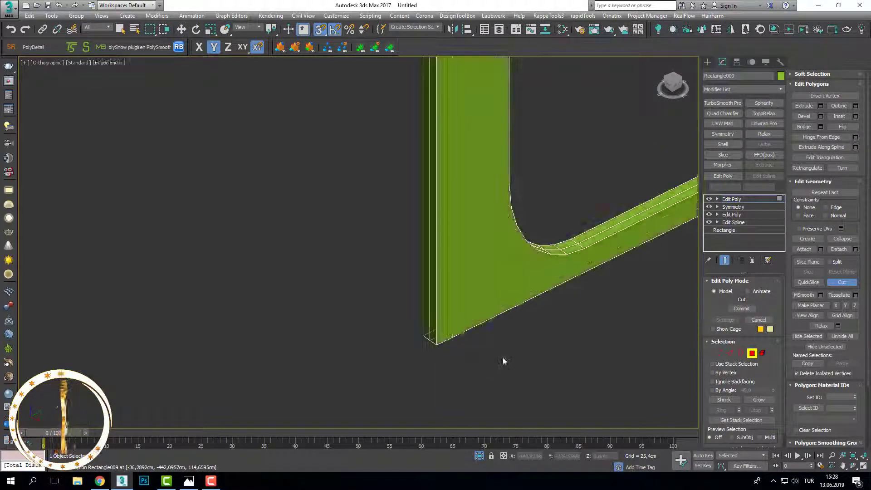
pyautogui.scroll(-3, 504, 360)
pyautogui.scroll(3, 507, 358)
pyautogui.press('F3')
pyautogui.press('F3')
# Step: Inspect the green frame's lower rounded corner, then exit Cut
pyautogui.scroll(-3, 472, 365)
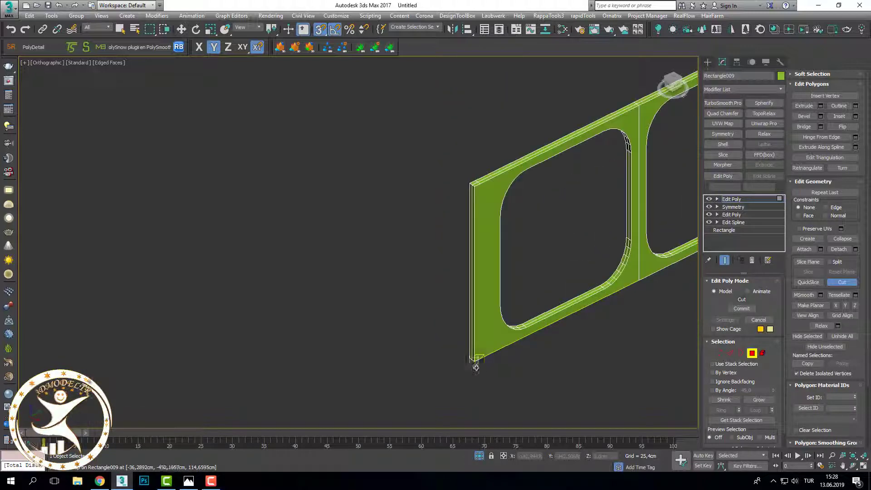
pyautogui.scroll(1, 573, 367)
pyautogui.scroll(2, 407, 344)
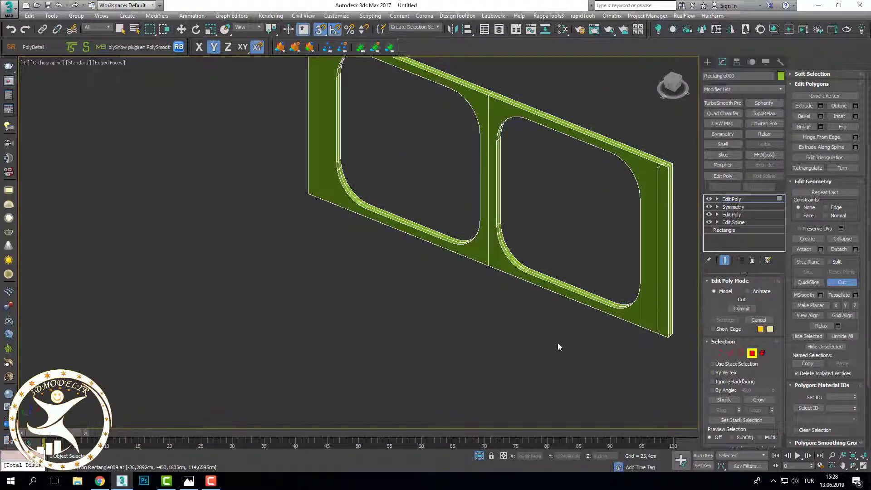
pyautogui.moveTo(558, 345)
pyautogui.keyDown('alt'); pyautogui.mouseDown(button='middle')
pyautogui.moveTo(515, 340)
pyautogui.moveTo(457, 352)
pyautogui.moveTo(490, 327)
pyautogui.mouseUp(button='middle'); pyautogui.keyUp('alt')
pyautogui.press('F3')
pyautogui.scroll(-3, 476, 333)
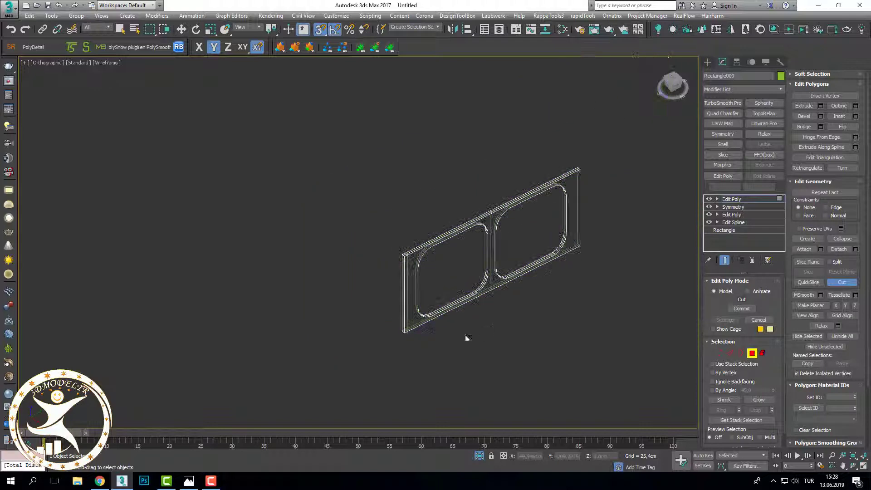
pyautogui.press('w')
pyautogui.scroll(5, 472, 342)
pyautogui.press('F3')
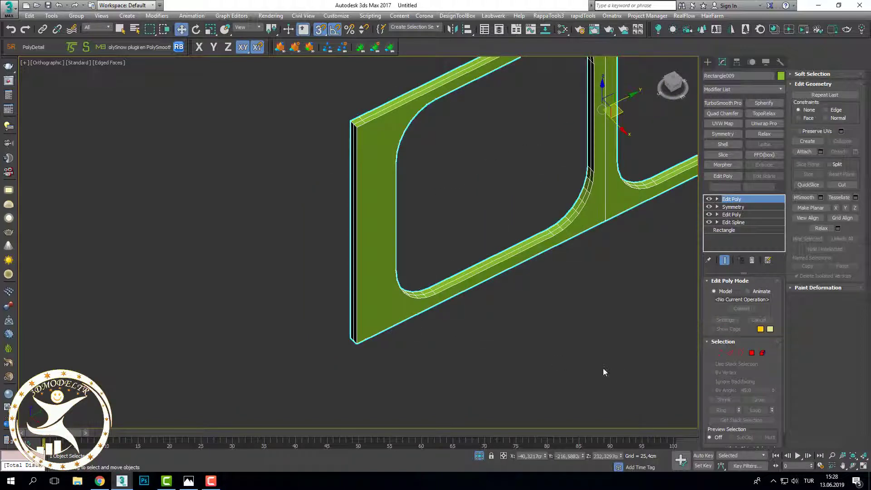
# Step: Deselect the panel, end the isolation and orbit over the whole room scene
pyautogui.click(602, 367)
pyautogui.click(479, 455)
pyautogui.scroll(-5, 511, 315)
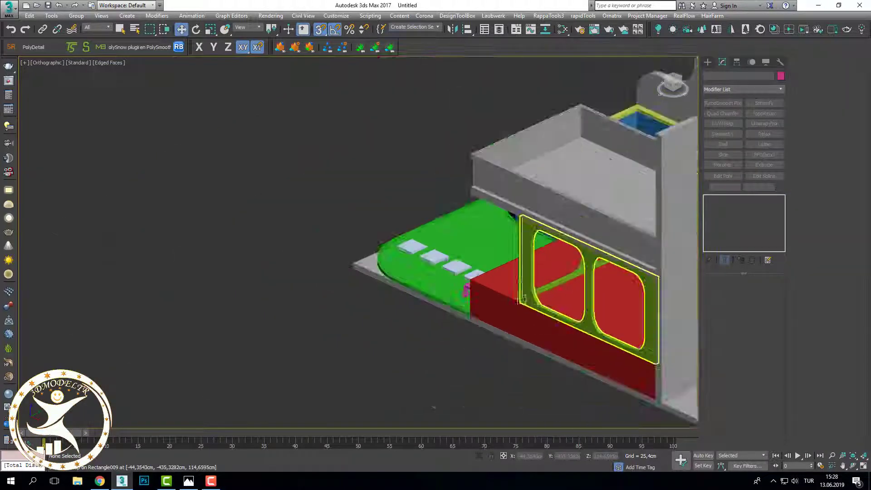
pyautogui.scroll(5, 511, 315)
pyautogui.keyDown('alt'); pyautogui.moveTo(511, 315); pyautogui.dragTo(590, 224, button='middle'); pyautogui.keyUp('alt')
pyautogui.scroll(-4, 544, 282)
pyautogui.scroll(5, 590, 224)
pyautogui.scroll(3, 590, 224)
# Step: Select Rectangle008 and view it from the top in wireframe
pyautogui.click(495, 237)
pyautogui.press('F3')
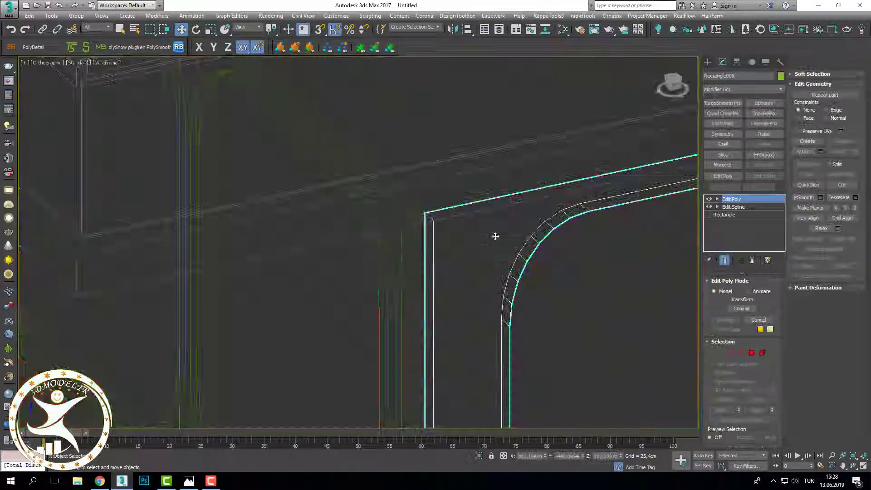
pyautogui.scroll(-3, 496, 237)
pyautogui.scroll(-2, 472, 321)
pyautogui.press('t')
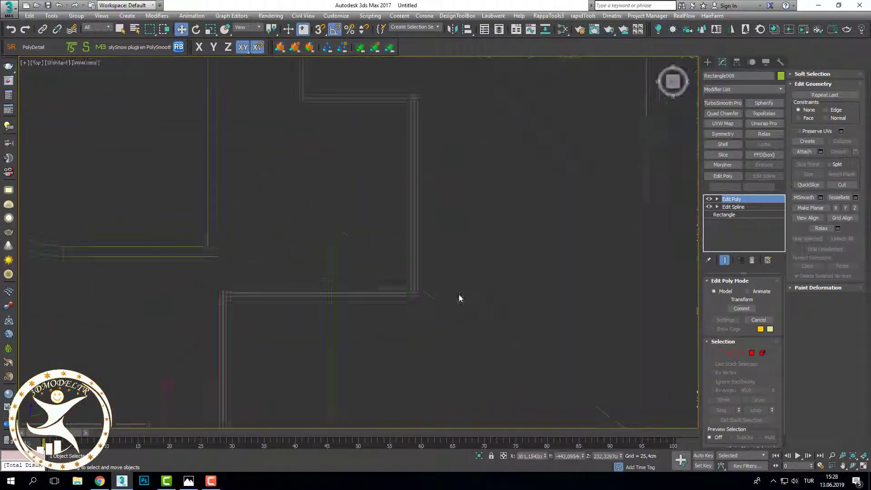
pyautogui.scroll(-3, 460, 297)
pyautogui.press('z')
pyautogui.keyDown('alt'); pyautogui.moveTo(453, 344); pyautogui.dragTo(463, 321, button='middle'); pyautogui.keyUp('alt')
pyautogui.press('F3')
pyautogui.scroll(1, 463, 321)
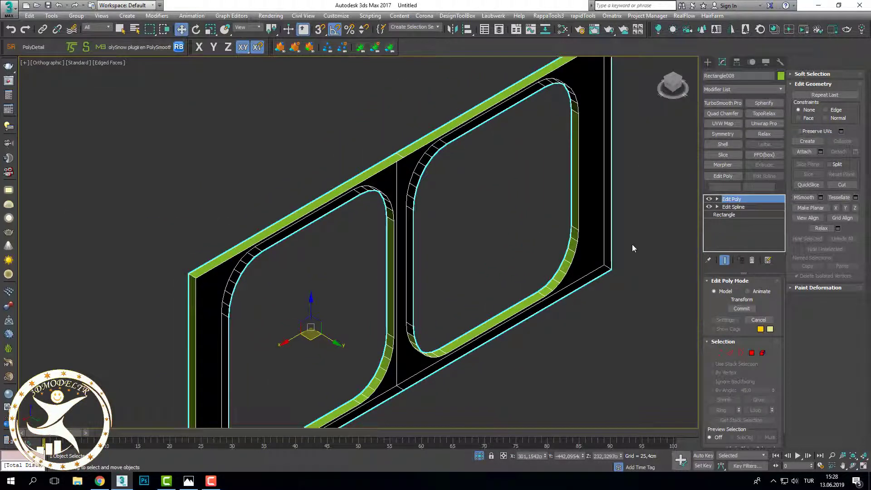
pyautogui.press('t')
pyautogui.press('F3')
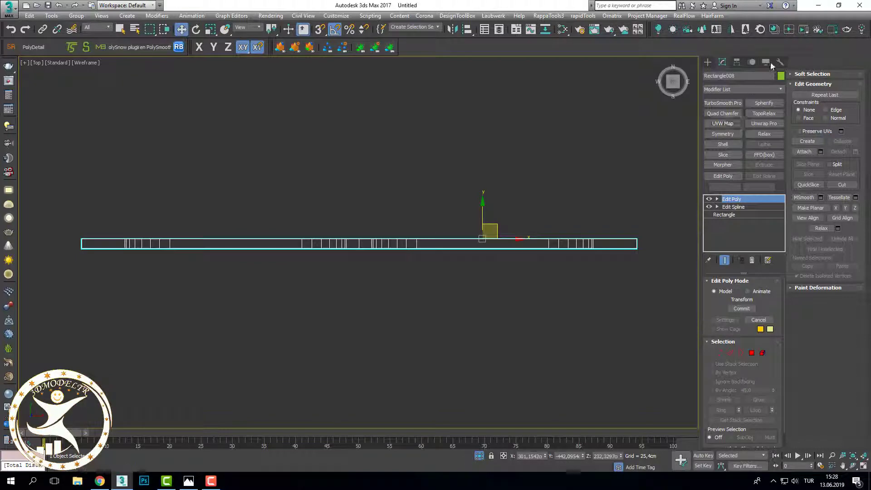
# Step: Check Rectangle008's pivot in the Hierarchy panel, then return to Modify
pyautogui.click(736, 63)
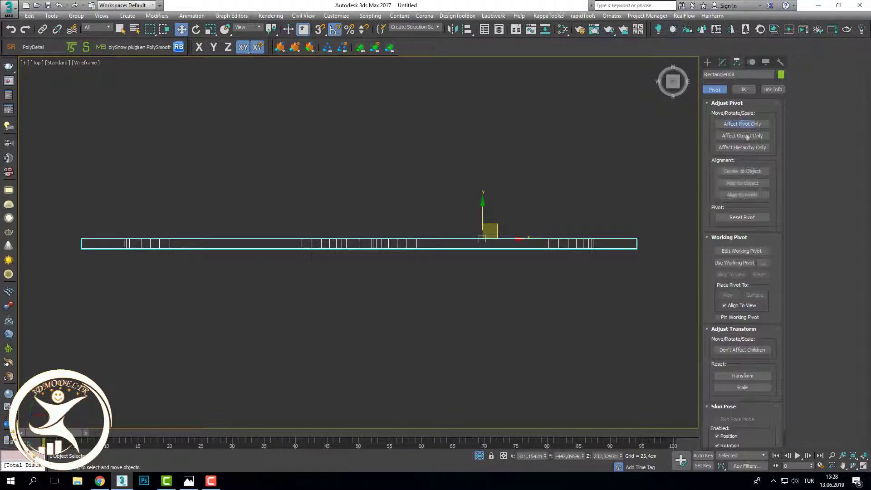
pyautogui.keyDown('alt'); pyautogui.moveTo(488, 269); pyautogui.dragTo(431, 240, button='middle'); pyautogui.keyUp('alt')
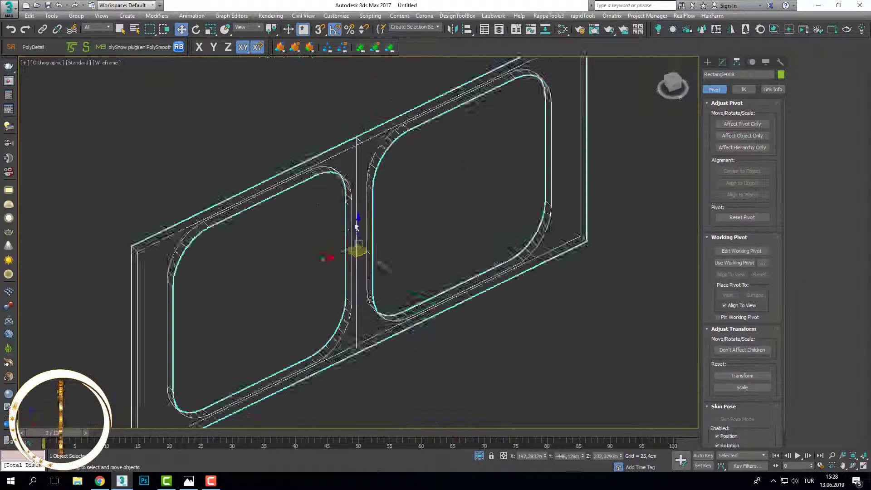
pyautogui.press('F3')
pyautogui.click(722, 63)
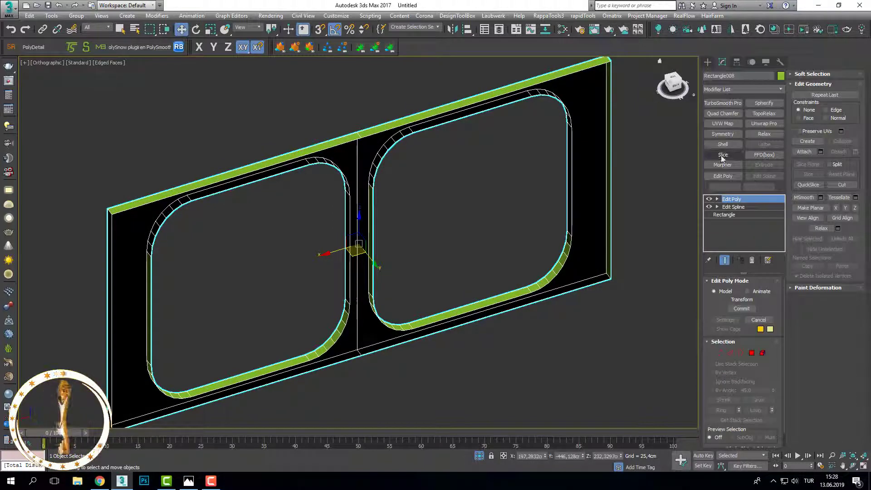
# Step: Add a Symmetry modifier to Rectangle008 with Mirror Axis set to Z
pyautogui.click(722, 134)
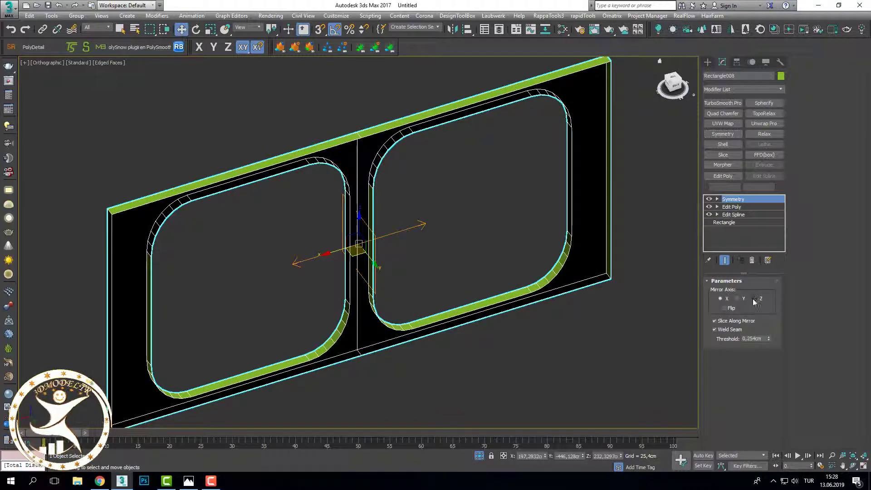
pyautogui.click(754, 300)
pyautogui.scroll(-3, 571, 285)
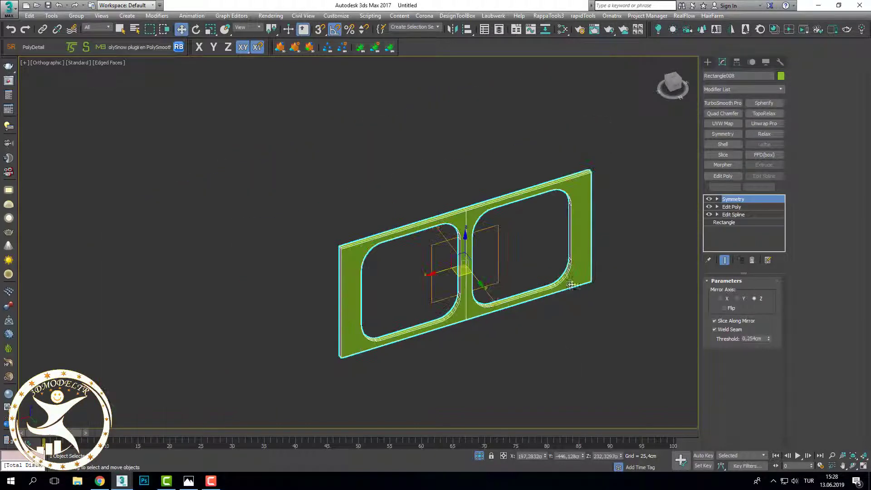
pyautogui.press('t')
pyautogui.press('F3')
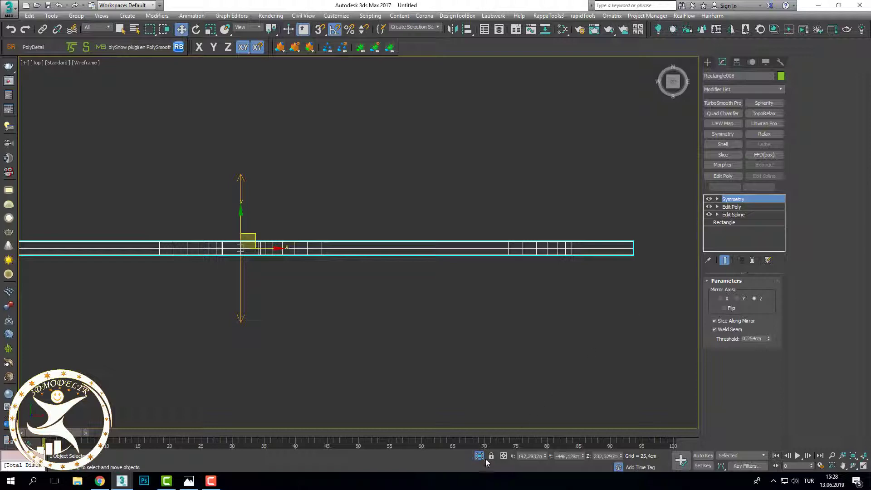
# Step: Orbit and zoom in on the corner where the two window panels meet
pyautogui.scroll(-5, 523, 364)
pyautogui.press('F3')
pyautogui.keyDown('alt'); pyautogui.moveTo(474, 369); pyautogui.dragTo(506, 360, button='middle'); pyautogui.keyUp('alt')
pyautogui.scroll(8, 505, 379)
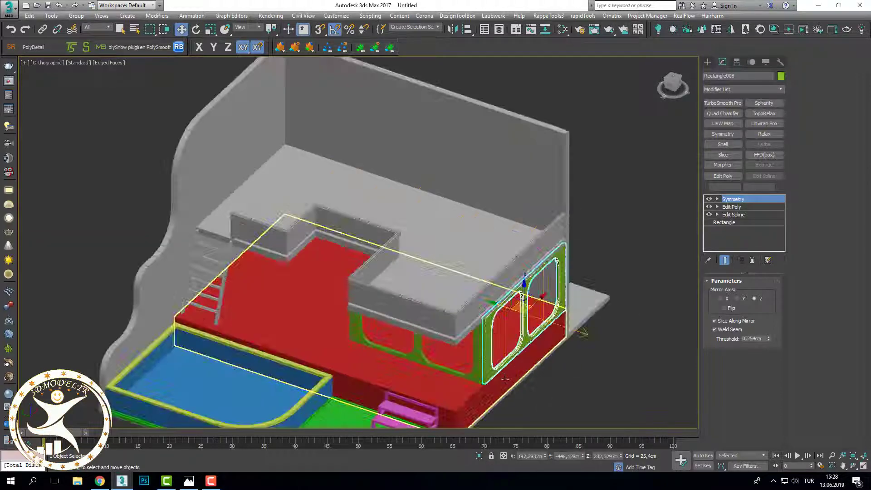
pyautogui.scroll(3, 504, 378)
pyautogui.scroll(3, 504, 378)
pyautogui.press('F3')
pyautogui.scroll(2, 390, 314)
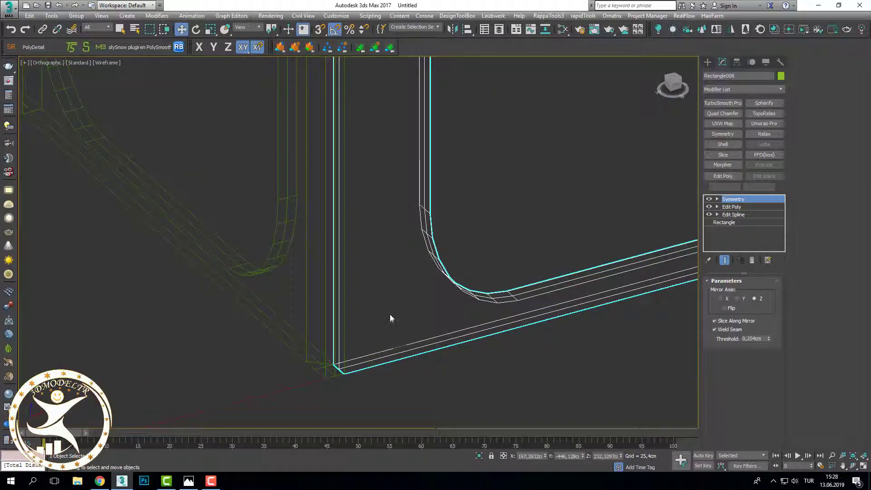
pyautogui.press('F3')
# Step: View the frames from the side in wireframe and select Rectangle009
pyautogui.keyDown('alt'); pyautogui.moveTo(389, 317); pyautogui.dragTo(476, 346, button='middle'); pyautogui.keyUp('alt')
pyautogui.press('F3')
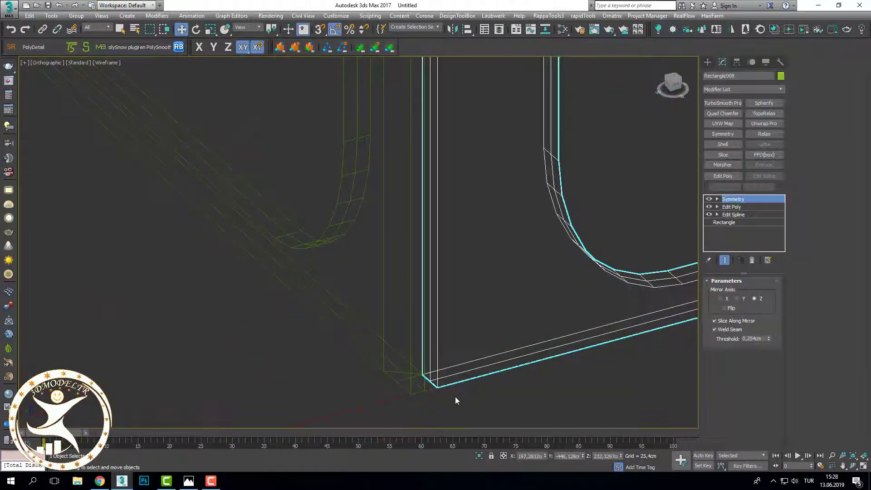
pyautogui.scroll(-4, 456, 400)
pyautogui.keyDown('alt'); pyautogui.moveTo(456, 400); pyautogui.dragTo(553, 353, button='middle'); pyautogui.keyUp('alt')
pyautogui.scroll(5, 553, 352)
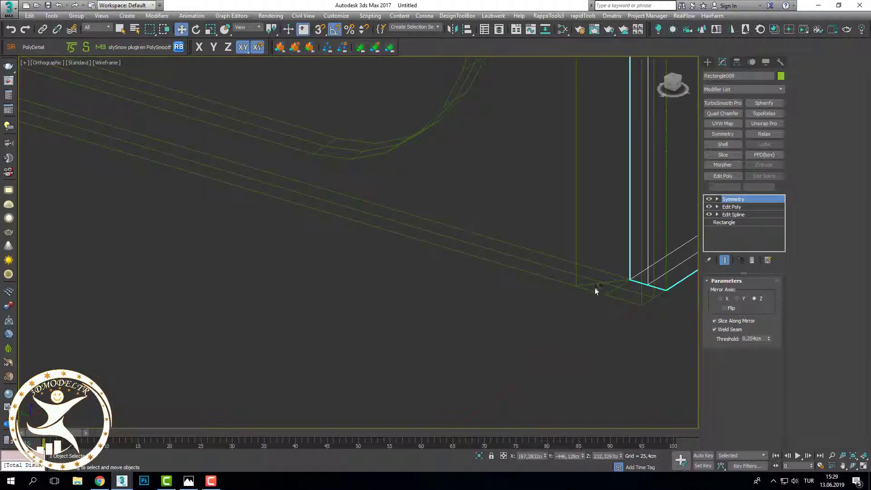
pyautogui.scroll(-2, 595, 290)
pyautogui.click(593, 295)
pyautogui.scroll(2, 550, 318)
# Step: Convert Rectangle009 to an Editable Poly and remove the stray corner vertices
pyautogui.rightClick(546, 278)
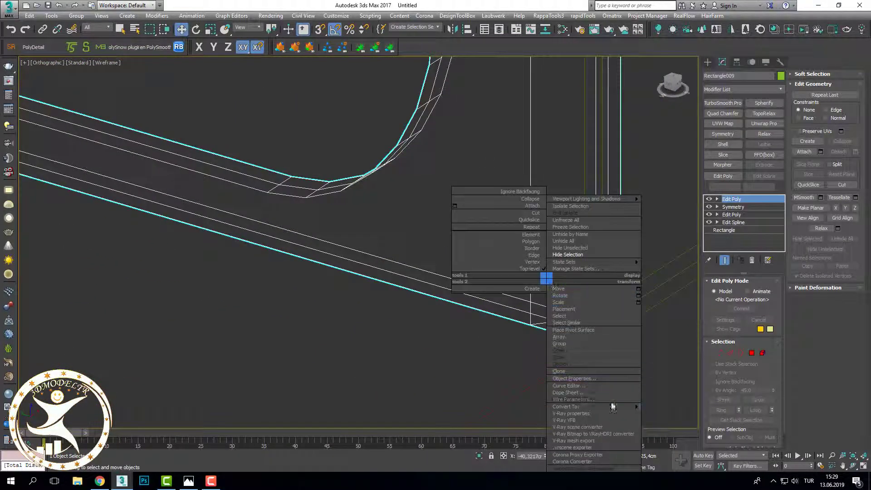
pyautogui.click(659, 414)
pyautogui.click(719, 292)
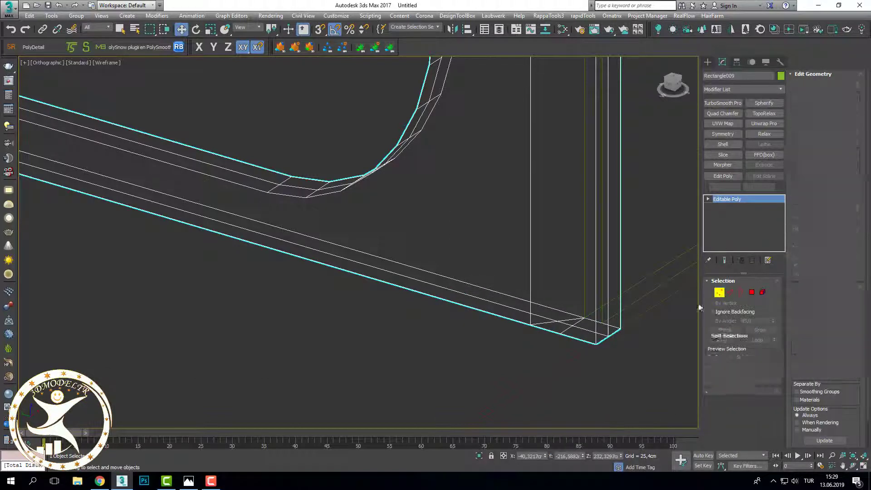
pyautogui.scroll(2, 563, 331)
pyautogui.moveTo(560, 330); pyautogui.dragTo(593, 386, button='middle')
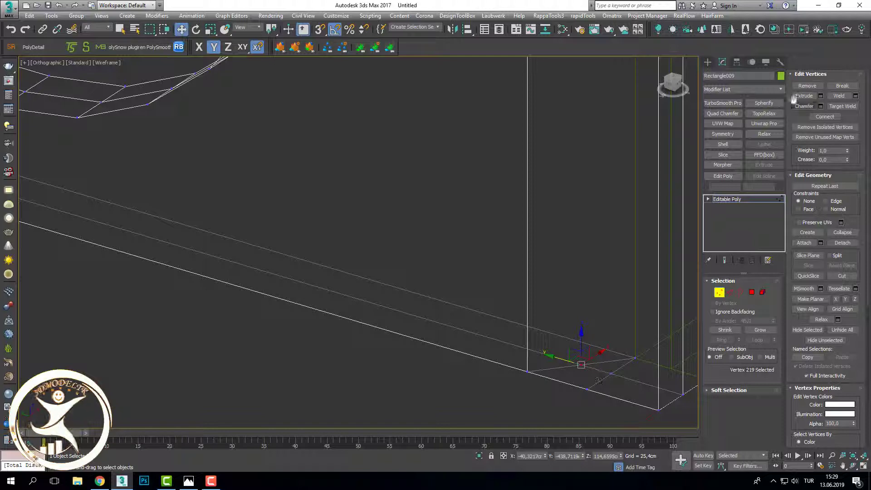
pyautogui.click(806, 86)
pyautogui.press('F3')
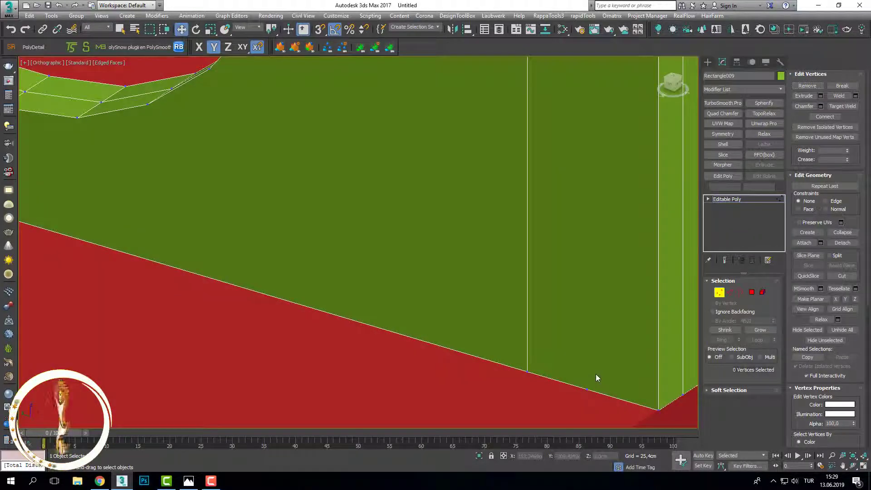
pyautogui.press('F3')
# Step: Inspect the welded corner arc vertices from several angles, then leave Vertex mode
pyautogui.scroll(-3, 546, 385)
pyautogui.scroll(-3, 554, 372)
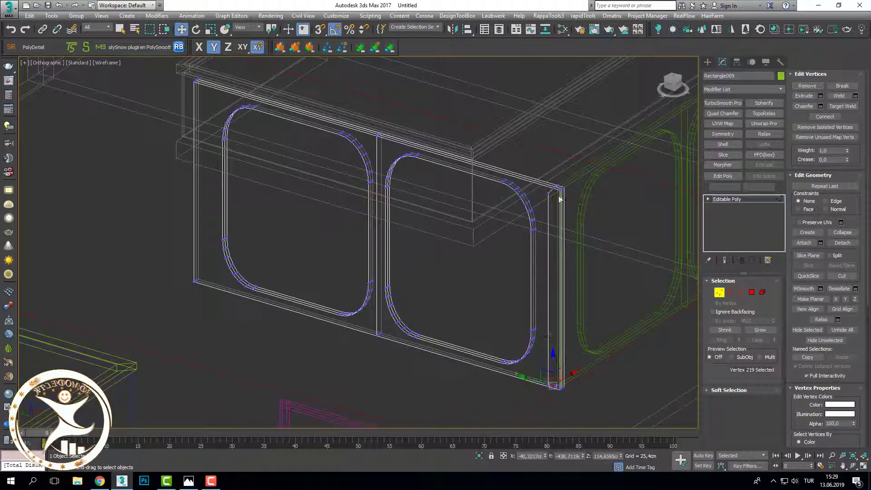
pyautogui.scroll(6, 556, 206)
pyautogui.moveTo(556, 206)
pyautogui.keyDown('alt'); pyautogui.mouseDown(button='middle')
pyautogui.moveTo(531, 257)
pyautogui.moveTo(576, 264)
pyautogui.moveTo(544, 253)
pyautogui.moveTo(547, 229)
pyautogui.mouseUp(button='middle'); pyautogui.keyUp('alt')
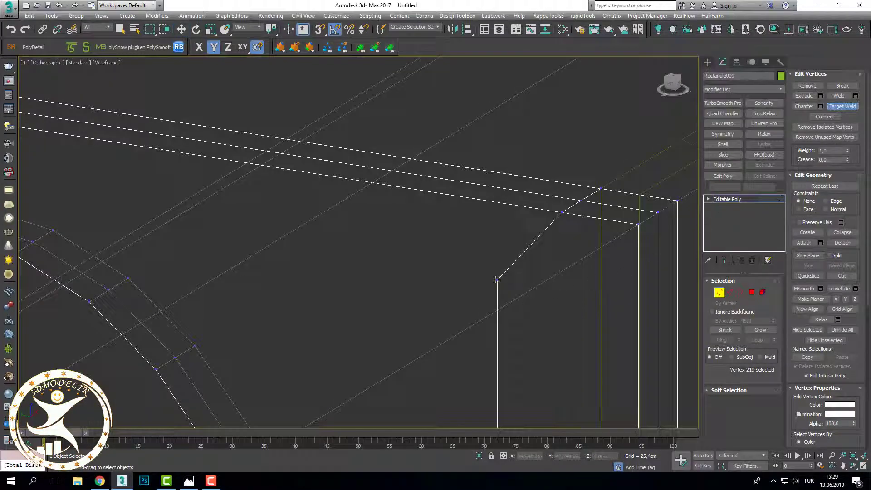
pyautogui.scroll(-5, 591, 190)
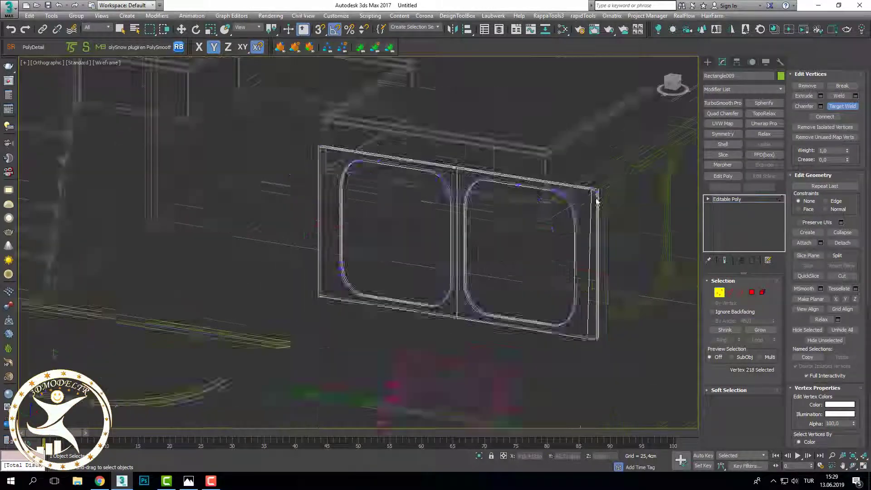
pyautogui.scroll(5, 593, 291)
pyautogui.scroll(3, 607, 331)
pyautogui.moveTo(599, 347); pyautogui.dragTo(552, 342, button='middle')
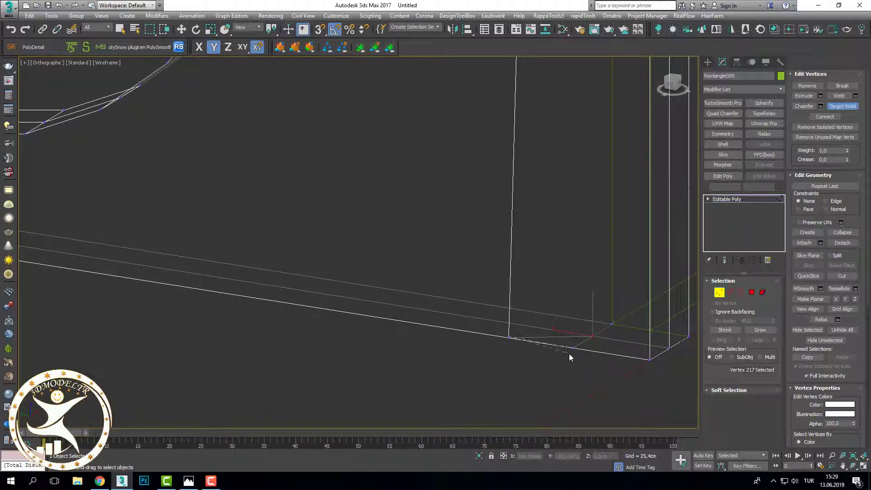
pyautogui.scroll(-3, 575, 359)
pyautogui.scroll(-3, 558, 368)
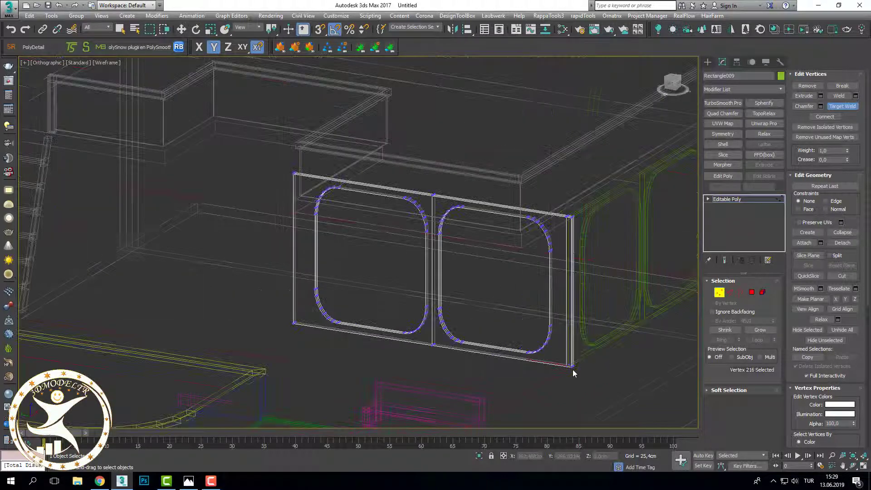
pyautogui.keyDown('alt'); pyautogui.moveTo(573, 369); pyautogui.dragTo(469, 381, button='middle'); pyautogui.keyUp('alt')
pyautogui.scroll(3, 521, 379)
pyautogui.scroll(3, 543, 375)
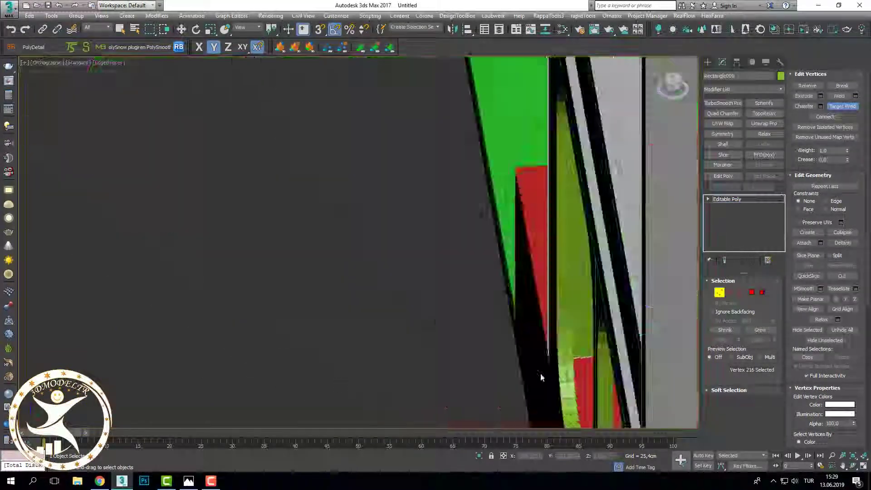
pyautogui.scroll(-2, 521, 373)
pyautogui.click(714, 294)
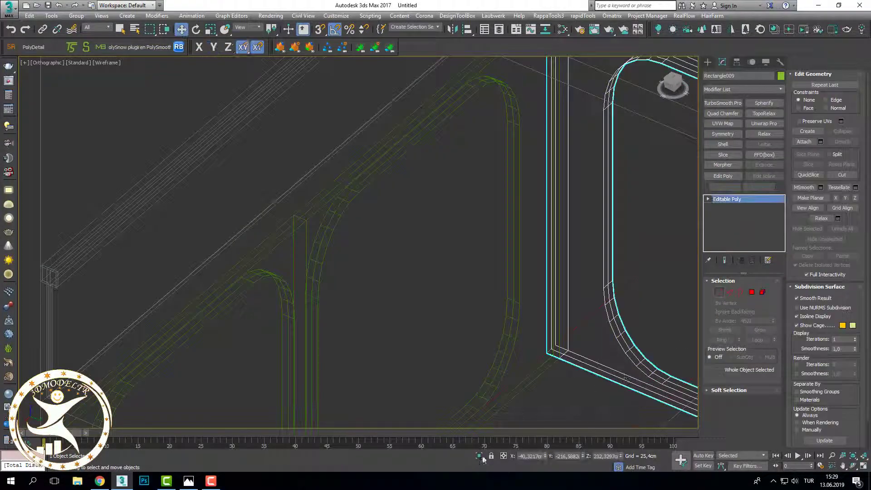
# Step: Frame the whole panel shaded and orbit toward its lower-left corner
pyautogui.press('w')
pyautogui.press('z')
pyautogui.press('F3')
pyautogui.moveTo(316, 298)
pyautogui.keyDown('alt'); pyautogui.mouseDown(button='middle')
pyautogui.moveTo(475, 255)
pyautogui.moveTo(526, 334)
pyautogui.moveTo(517, 247)
pyautogui.moveTo(356, 267)
pyautogui.mouseUp(button='middle'); pyautogui.keyUp('alt')
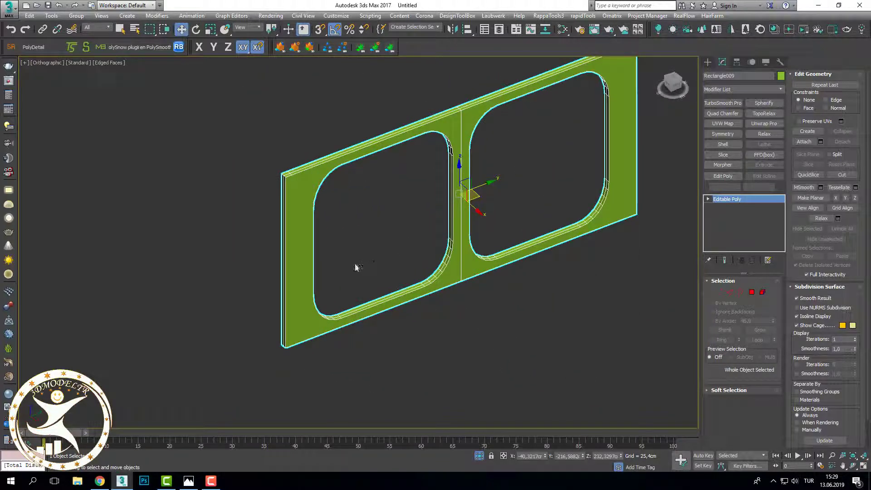
pyautogui.keyDown('alt'); pyautogui.moveTo(308, 359); pyautogui.dragTo(301, 246, button='middle'); pyautogui.keyUp('alt')
pyautogui.scroll(5, 350, 291)
pyautogui.scroll(-3, 404, 284)
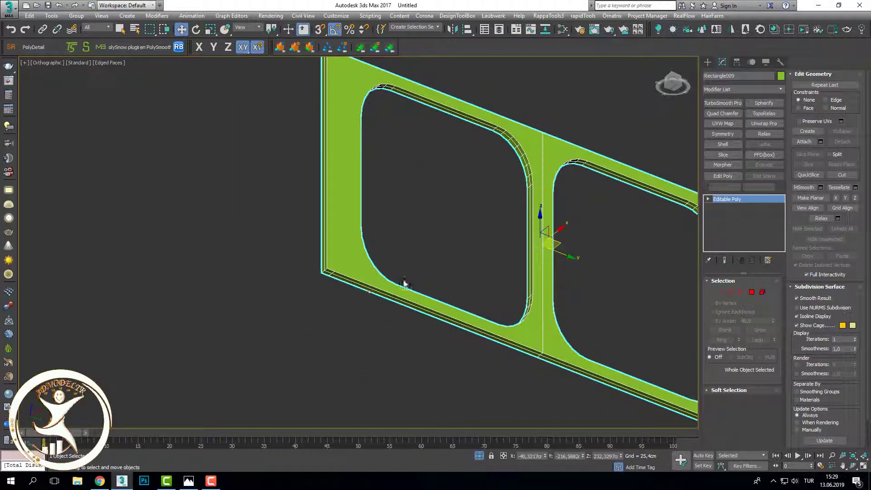
# Step: Zoom into the lower-left corner, comparing wireframe and shaded display
pyautogui.click(847, 176)
pyautogui.scroll(-2, 470, 348)
pyautogui.scroll(5, 366, 228)
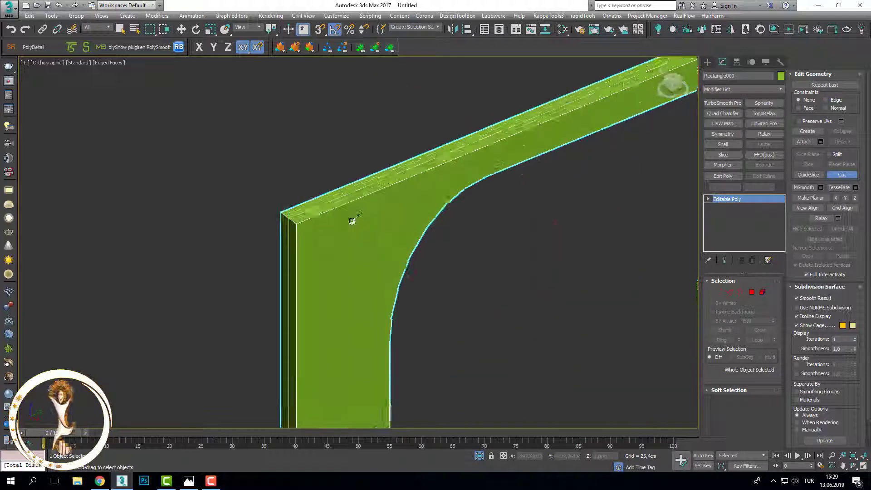
pyautogui.press('F3')
pyautogui.scroll(-2, 314, 225)
pyautogui.scroll(-2, 358, 253)
pyautogui.scroll(-2, 361, 254)
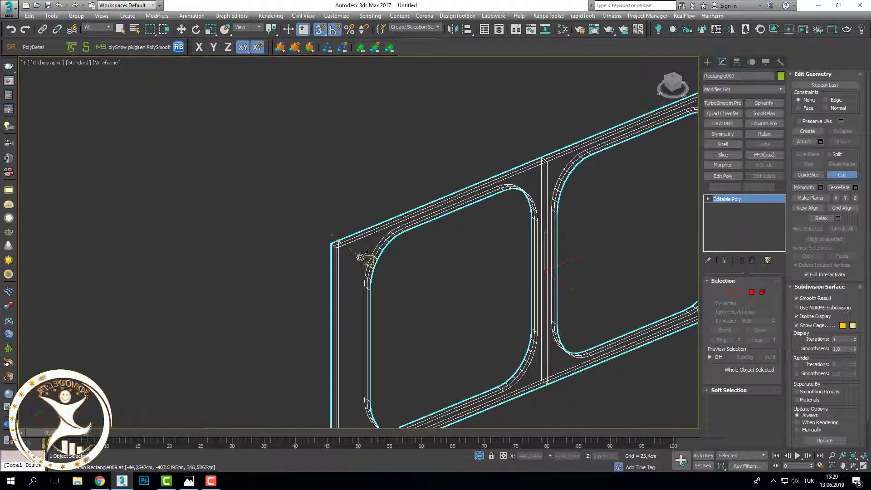
pyautogui.scroll(2, 353, 349)
pyautogui.press('F3')
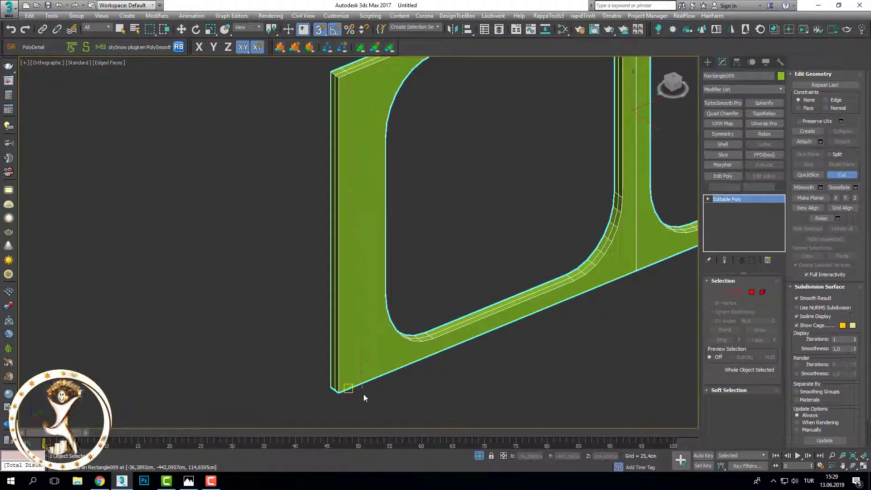
pyautogui.scroll(2, 351, 397)
pyautogui.press('F3')
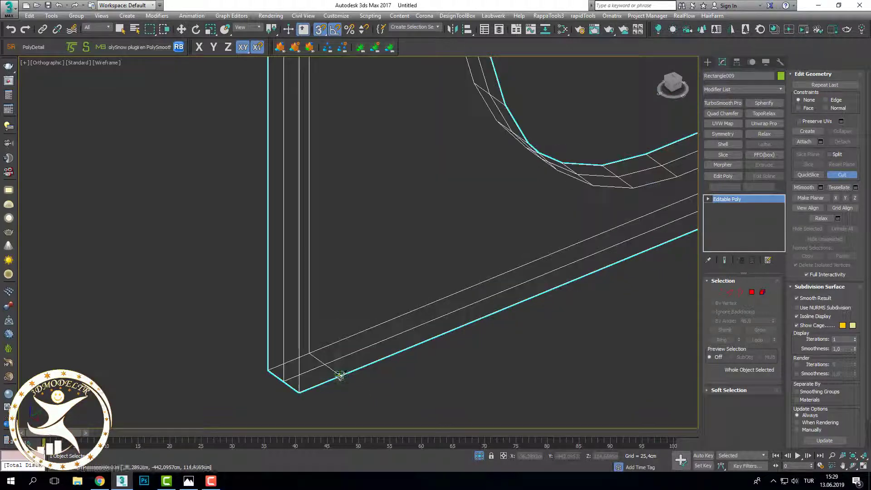
pyautogui.press('F3')
pyautogui.press('F3')
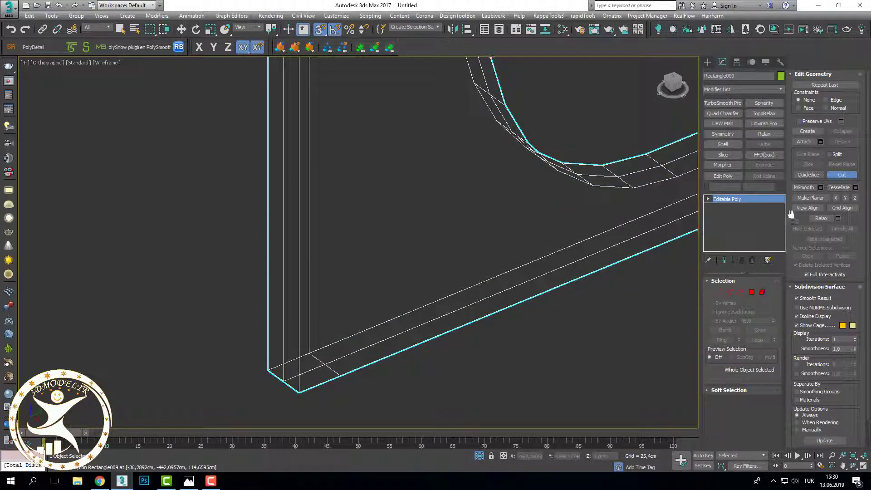
# Step: At Polygon level, select the left panel's front face and start Cut
pyautogui.click(751, 291)
pyautogui.click(399, 278)
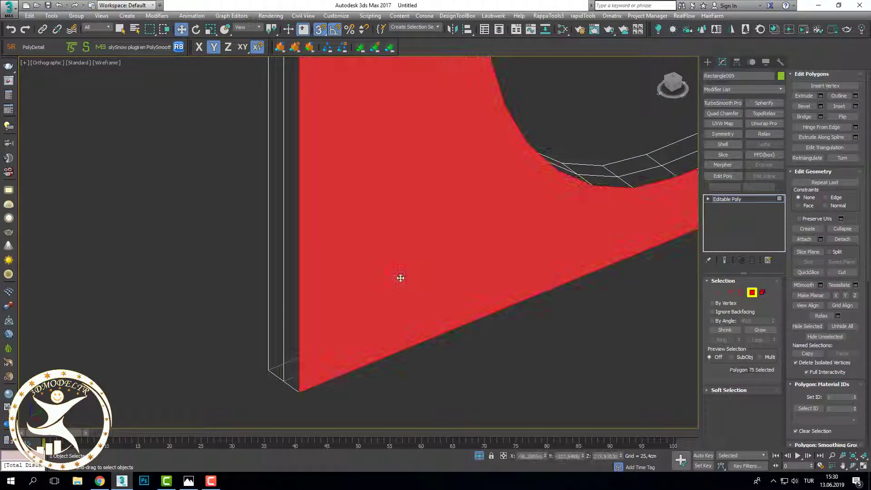
pyautogui.press('F3')
pyautogui.click(845, 272)
pyautogui.press('F3')
pyautogui.press('F3')
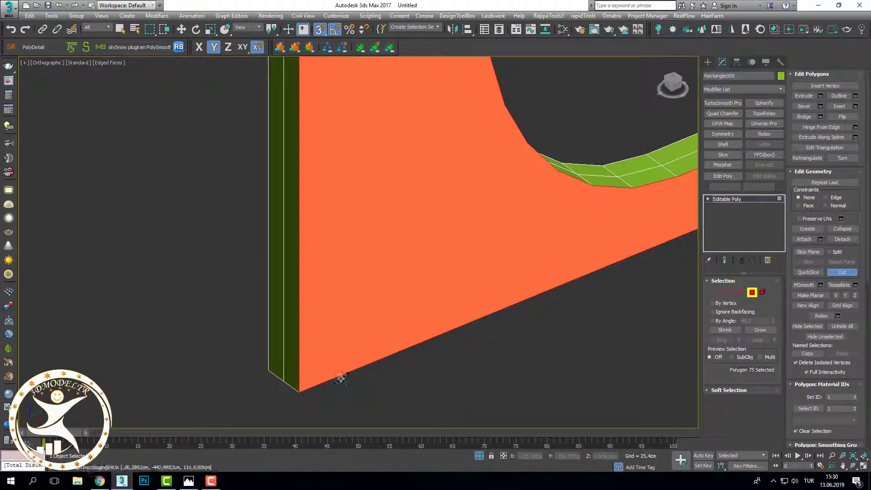
pyautogui.press('F3')
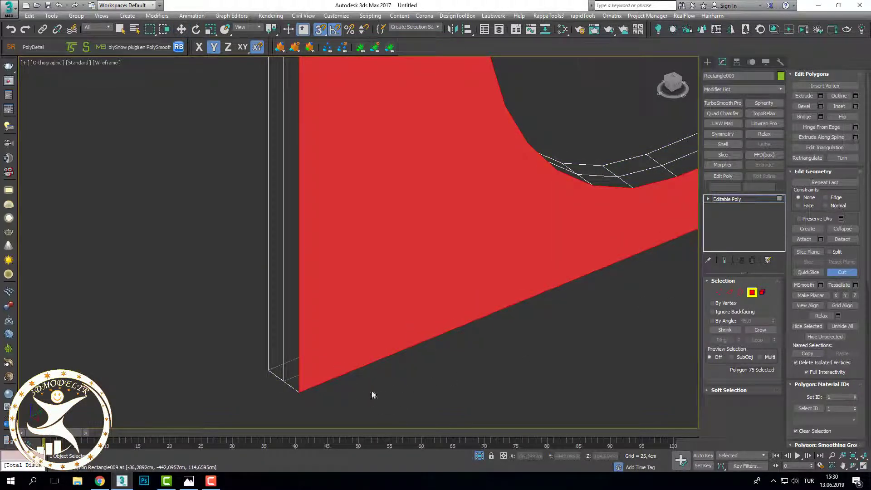
# Step: Cut a new edge near the corner and check it in wireframe and shaded views
pyautogui.scroll(-2, 372, 394)
pyautogui.press('F3')
pyautogui.scroll(-3, 361, 383)
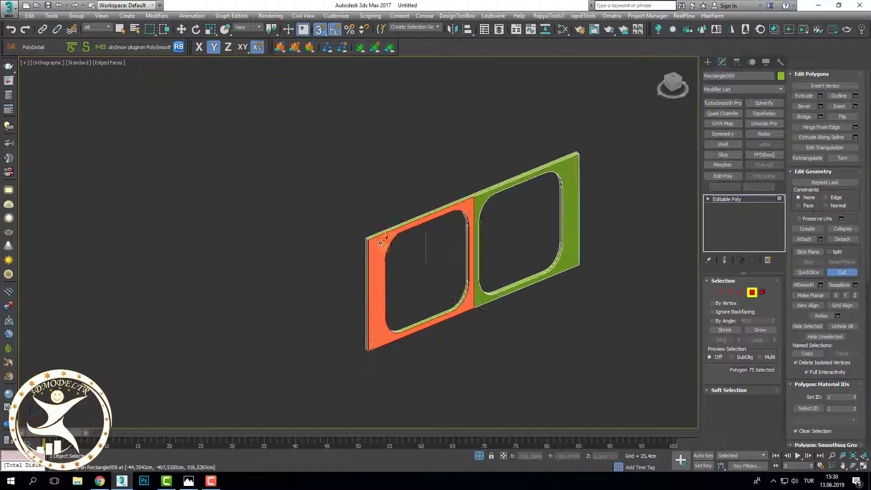
pyautogui.scroll(3, 379, 243)
pyautogui.scroll(2, 381, 250)
pyautogui.press('F3')
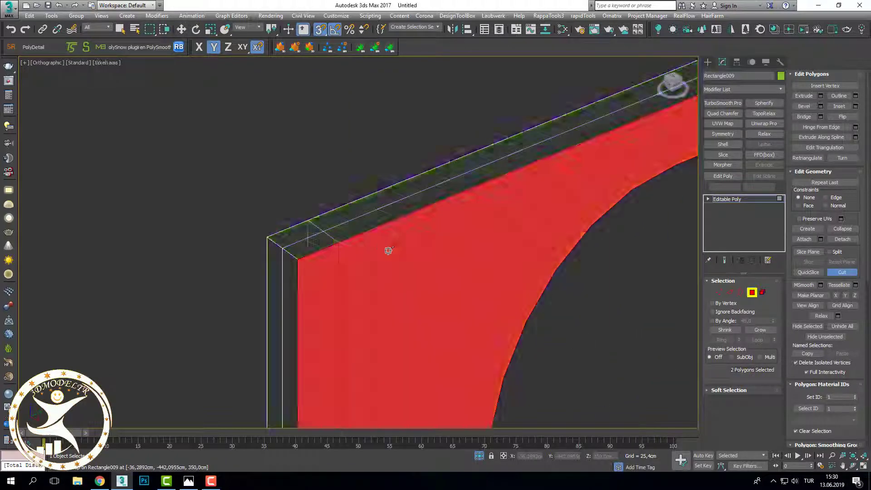
pyautogui.scroll(-5, 389, 249)
pyautogui.press('w')
pyautogui.press('F3')
# Step: Clear the face selection and return to a face-on view of the frame
pyautogui.scroll(3, 454, 344)
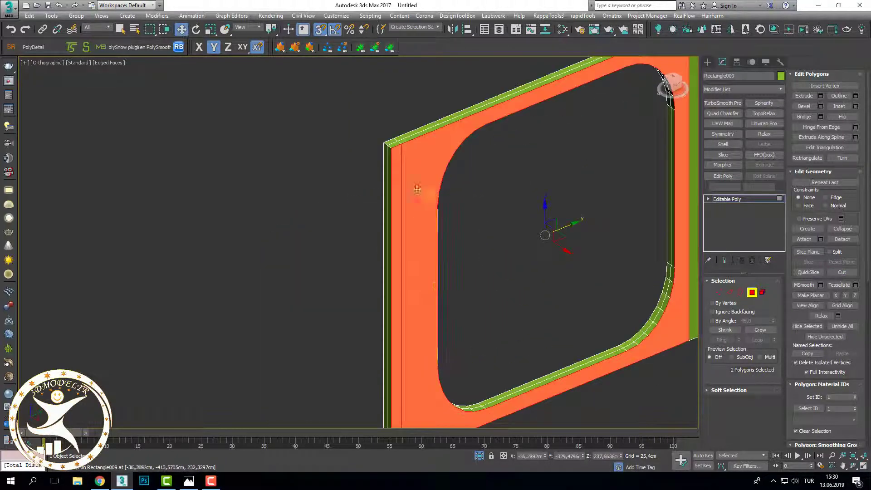
pyautogui.keyDown('alt'); pyautogui.moveTo(414, 189); pyautogui.dragTo(397, 159, button='middle'); pyautogui.keyUp('alt')
pyautogui.click(502, 234)
pyautogui.scroll(-4, 502, 234)
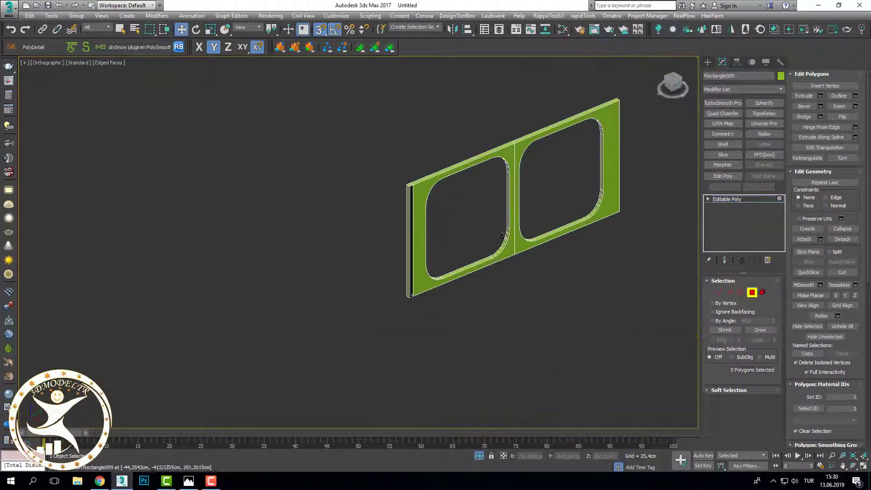
pyautogui.keyDown('alt'); pyautogui.moveTo(517, 242); pyautogui.dragTo(533, 240, button='middle'); pyautogui.keyUp('alt')
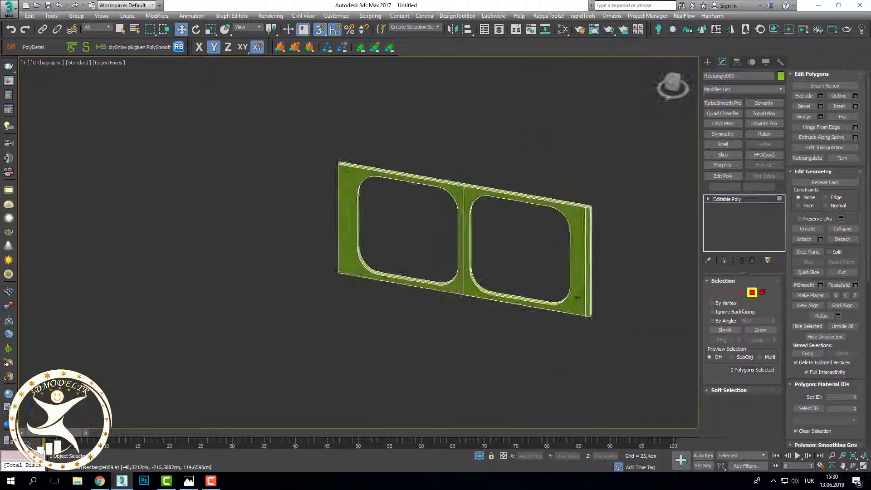
pyautogui.scroll(5, 533, 240)
# Step: At Edge level, select the vertical seam edge between the two panels
pyautogui.press('F3')
pyautogui.click(729, 293)
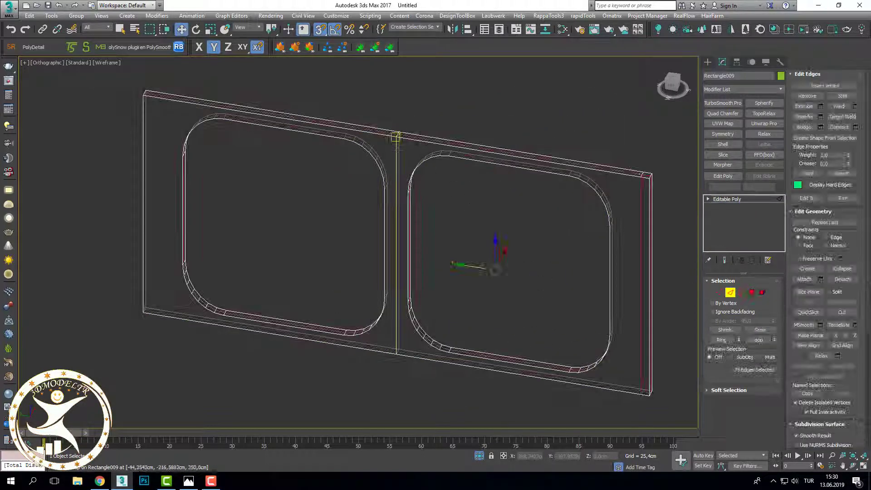
pyautogui.scroll(5, 414, 155)
pyautogui.press('F3')
pyautogui.press('F3')
pyautogui.click(403, 155)
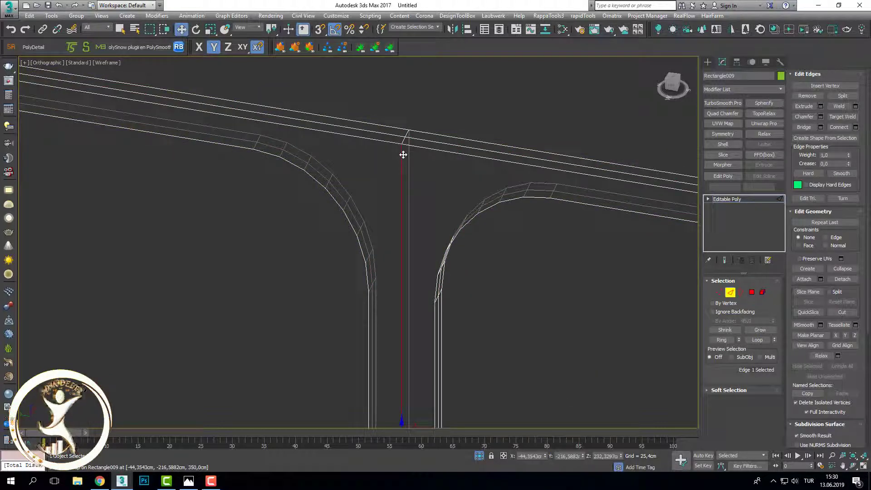
pyautogui.press('F3')
pyautogui.scroll(-8, 459, 171)
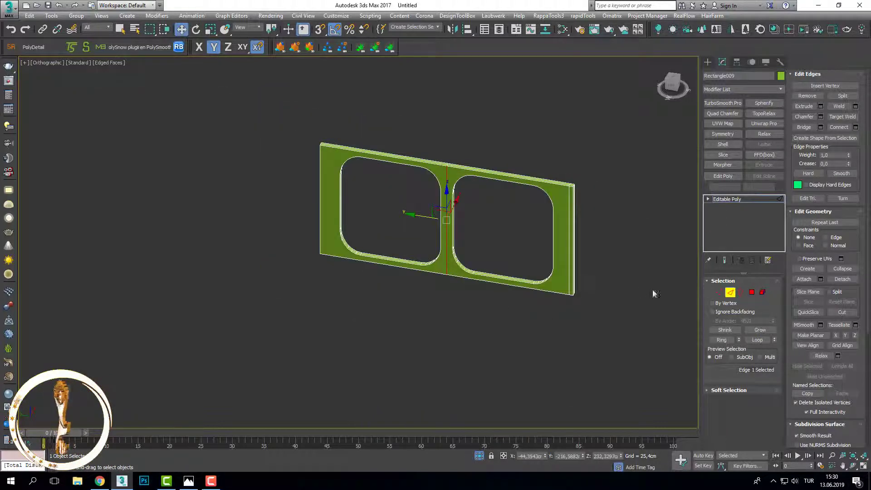
# Step: Select all of the frame's vertices and weld the overlapping ones
pyautogui.click(720, 292)
pyautogui.moveTo(589, 337); pyautogui.dragTo(243, 91)
pyautogui.scroll(5, 466, 175)
pyautogui.press('F3')
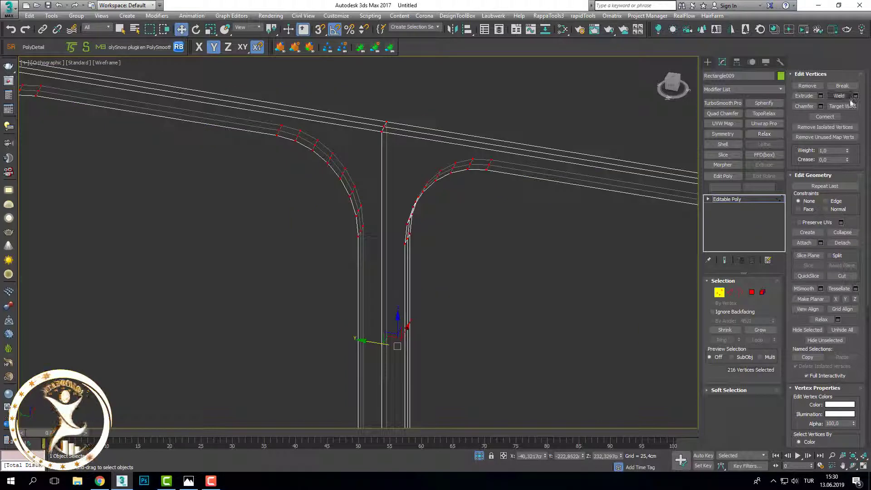
pyautogui.click(855, 96)
pyautogui.click(364, 278)
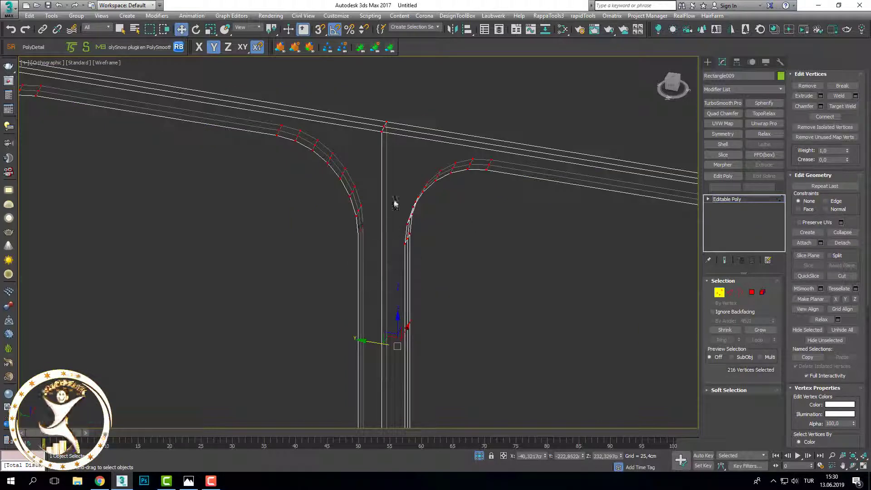
pyautogui.press('F3')
# Step: Back at Edge level, select the vertical seam edges between the window openings
pyautogui.click(730, 293)
pyautogui.press('F3')
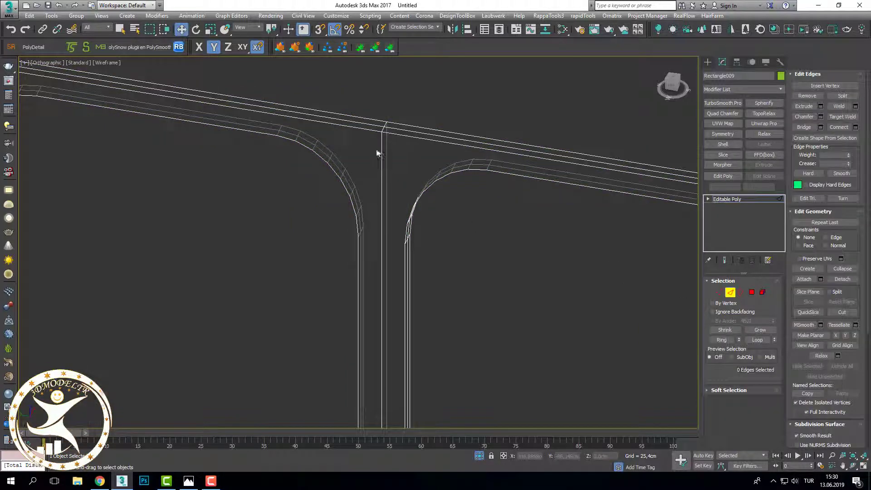
pyautogui.doubleClick(380, 146)
pyautogui.press('F3')
pyautogui.press('F3')
pyautogui.scroll(3, 380, 150)
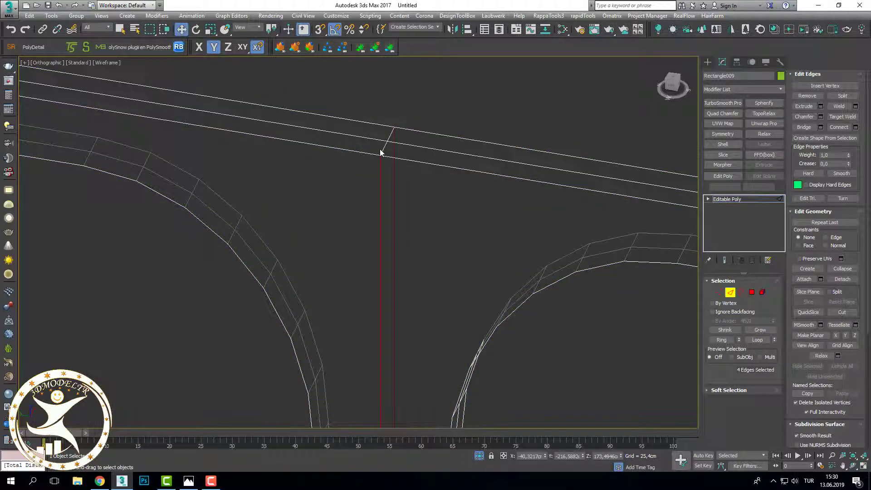
pyautogui.keyDown('ctrl'); pyautogui.click(381, 149); pyautogui.keyUp('ctrl')
pyautogui.scroll(-3, 408, 136)
pyautogui.scroll(-3, 435, 128)
# Step: Remove the selected seam edges and check the result
pyautogui.press('F3')
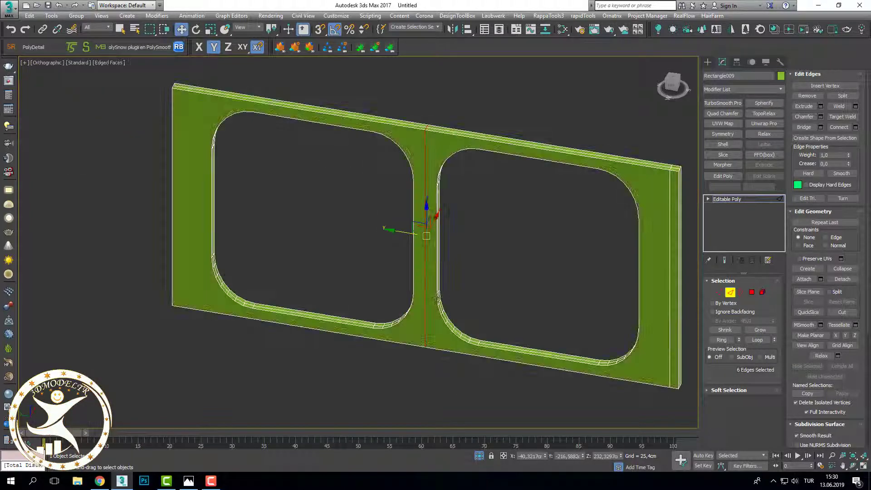
pyautogui.press('F3')
pyautogui.scroll(5, 426, 361)
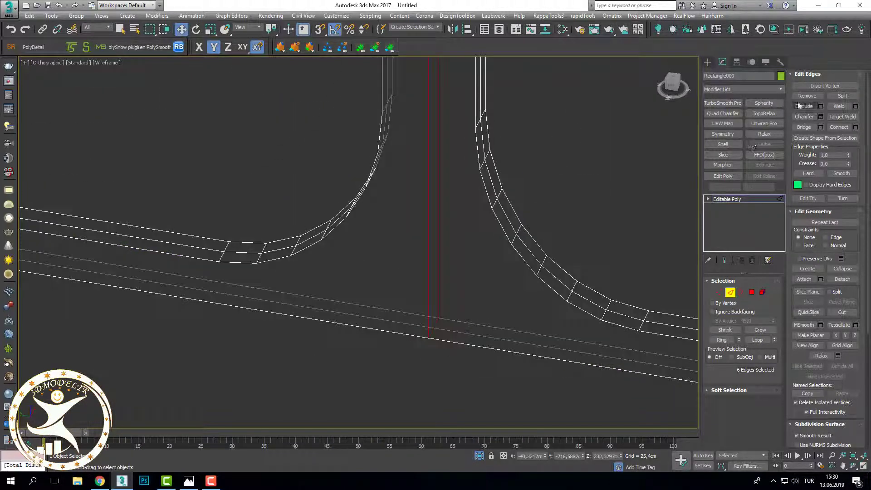
pyautogui.click(807, 95)
pyautogui.scroll(-5, 507, 344)
pyautogui.press('F3')
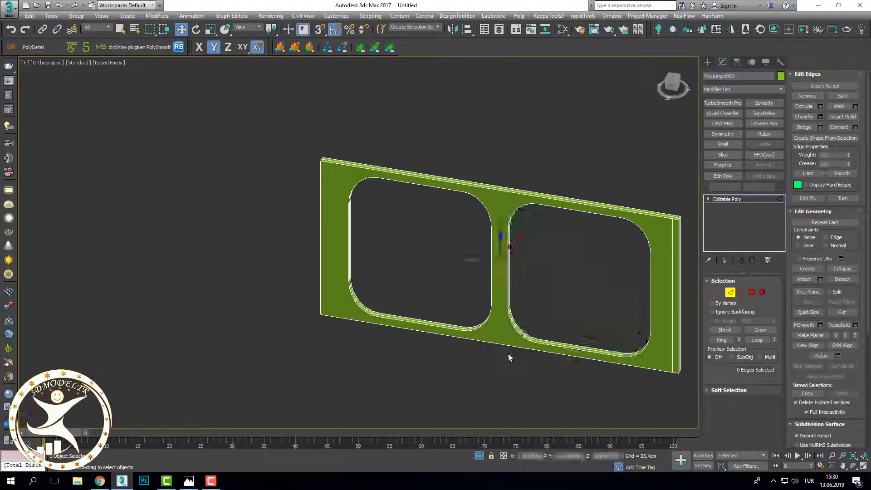
pyautogui.press('F3')
# Step: Exit edge sub-object mode and view the room from the opposite side
pyautogui.scroll(-2, 453, 354)
pyautogui.scroll(2, 443, 352)
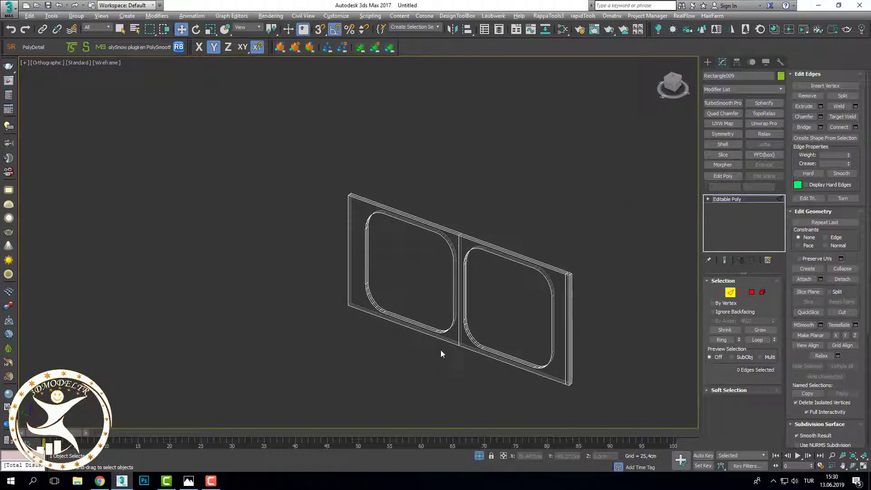
pyautogui.scroll(5, 581, 403)
pyautogui.press('F3')
pyautogui.moveTo(583, 401)
pyautogui.keyDown('alt'); pyautogui.mouseDown(button='middle')
pyautogui.moveTo(498, 346)
pyautogui.moveTo(539, 334)
pyautogui.mouseUp(button='middle'); pyautogui.keyUp('alt')
pyautogui.scroll(-3, 539, 334)
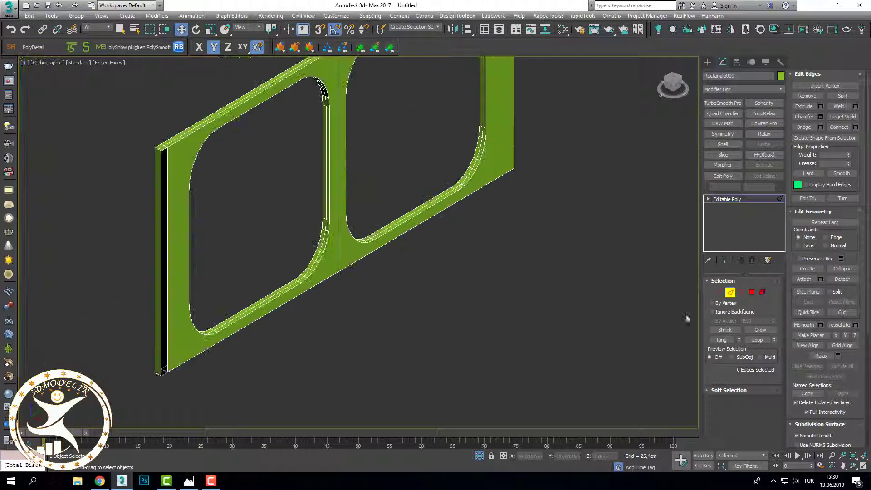
pyautogui.click(727, 293)
pyautogui.press('F3')
pyautogui.scroll(-5, 472, 304)
pyautogui.press('F3')
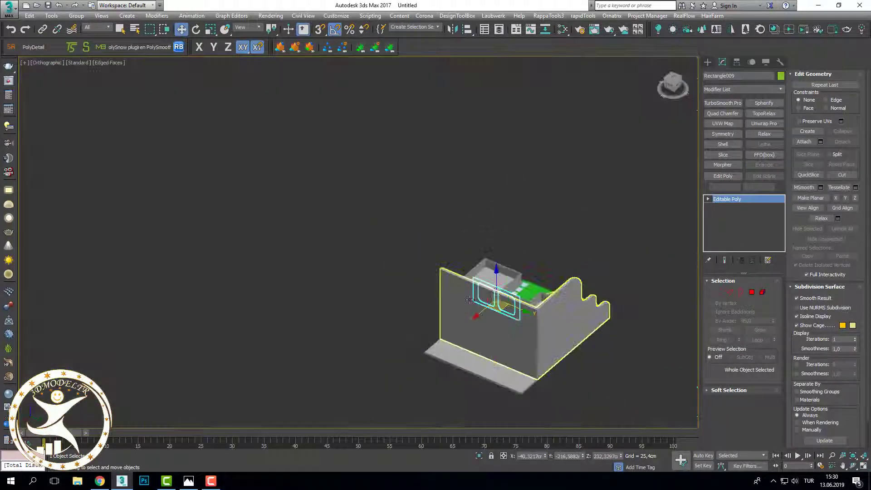
pyautogui.keyDown('alt'); pyautogui.moveTo(408, 309); pyautogui.dragTo(257, 309, button='middle'); pyautogui.keyUp('alt')
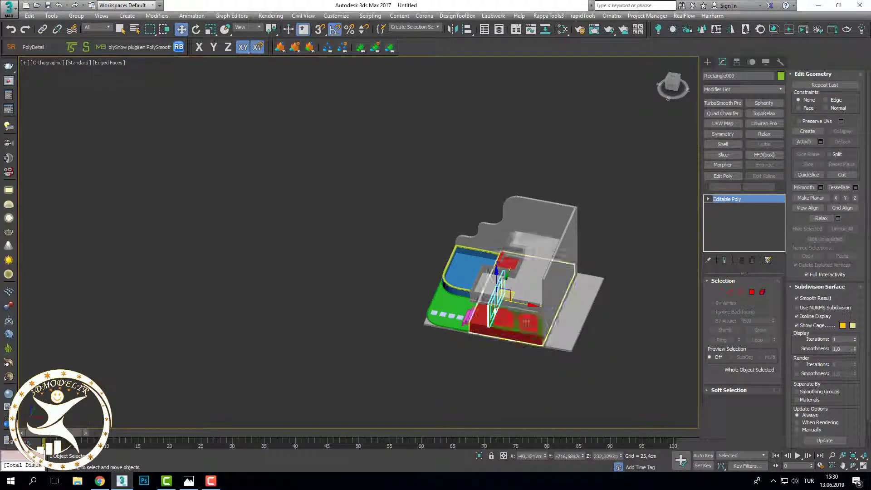
pyautogui.scroll(4, 526, 322)
pyautogui.scroll(3, 477, 317)
# Step: Select the olive double frame and the upright frame, then isolate them
pyautogui.click(507, 313)
pyautogui.press('F3')
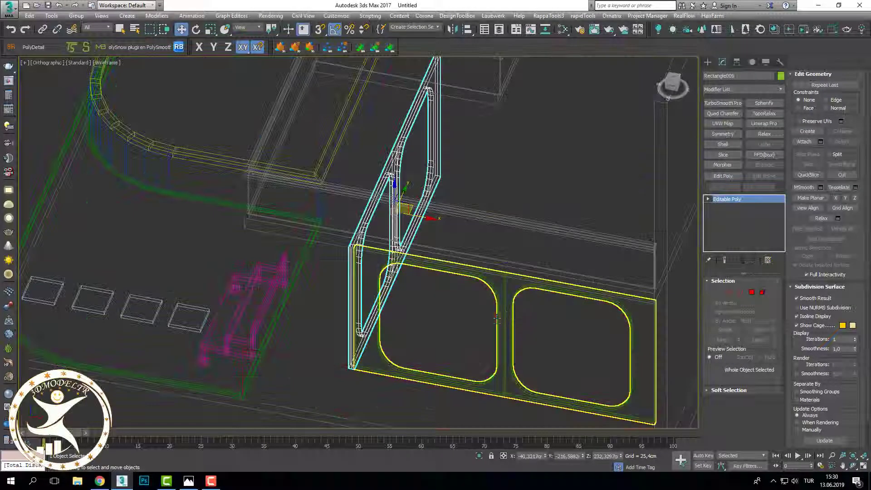
pyautogui.press('F3')
pyautogui.keyDown('ctrl'); pyautogui.click(505, 402); pyautogui.keyUp('ctrl')
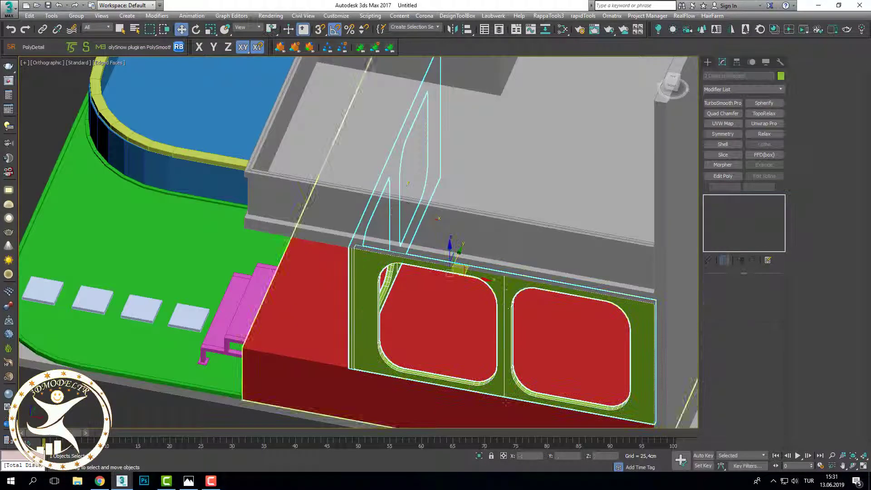
pyautogui.click(479, 456)
pyautogui.click(518, 208)
# Step: Select the upright frame alone, face its two openings, and restrict movement to X
pyautogui.click(252, 231)
pyautogui.scroll(4, 288, 224)
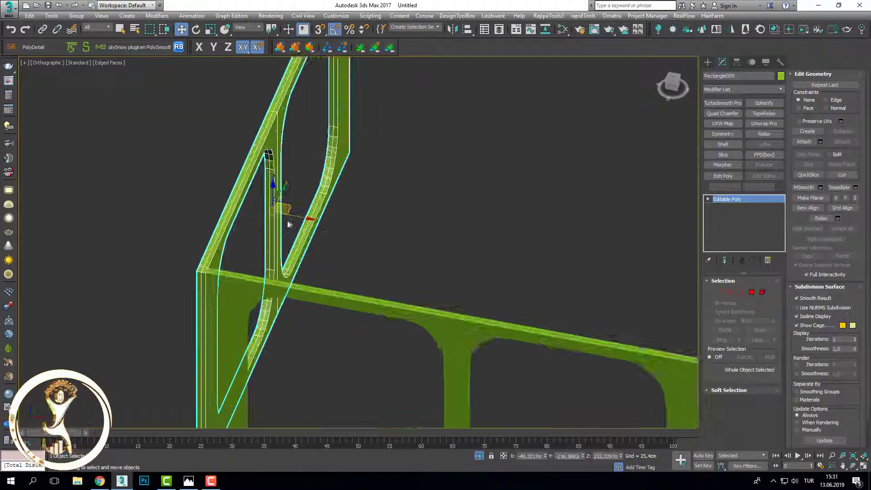
pyautogui.moveTo(288, 224)
pyautogui.keyDown('alt'); pyautogui.mouseDown(button='middle')
pyautogui.moveTo(293, 216)
pyautogui.moveTo(349, 285)
pyautogui.moveTo(299, 316)
pyautogui.moveTo(262, 311)
pyautogui.moveTo(355, 333)
pyautogui.mouseUp(button='middle'); pyautogui.keyUp('alt')
pyautogui.scroll(-5, 362, 294)
pyautogui.press('F5')
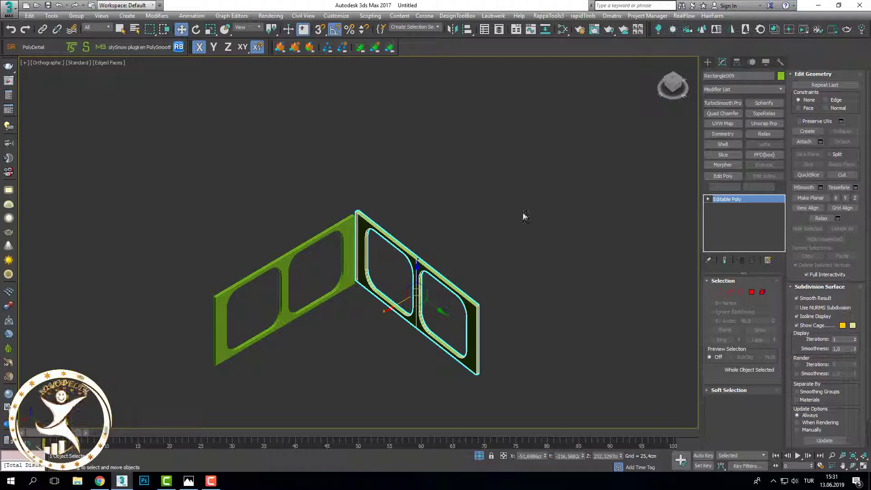
# Step: Select Rectangle008 and look at the corner where the frames meet
pyautogui.click(523, 215)
pyautogui.scroll(5, 384, 219)
pyautogui.click(279, 245)
pyautogui.keyDown('alt'); pyautogui.moveTo(279, 245); pyautogui.dragTo(350, 341, button='middle'); pyautogui.keyUp('alt')
pyautogui.scroll(-5, 349, 342)
pyautogui.scroll(5, 583, 229)
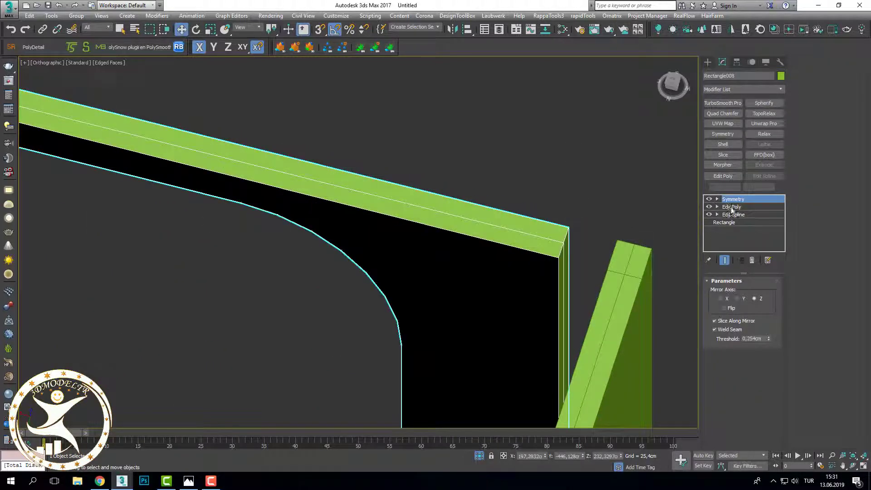
pyautogui.scroll(-5, 595, 213)
# Step: Convert Rectangle008 to an Editable Poly and enter Polygon level
pyautogui.moveTo(560, 243)
pyautogui.keyDown('alt'); pyautogui.mouseDown(button='middle')
pyautogui.moveTo(596, 247)
pyautogui.moveTo(539, 237)
pyautogui.mouseUp(button='middle'); pyautogui.keyUp('alt')
pyautogui.scroll(4, 517, 276)
pyautogui.scroll(3, 516, 276)
pyautogui.rightClick(509, 220)
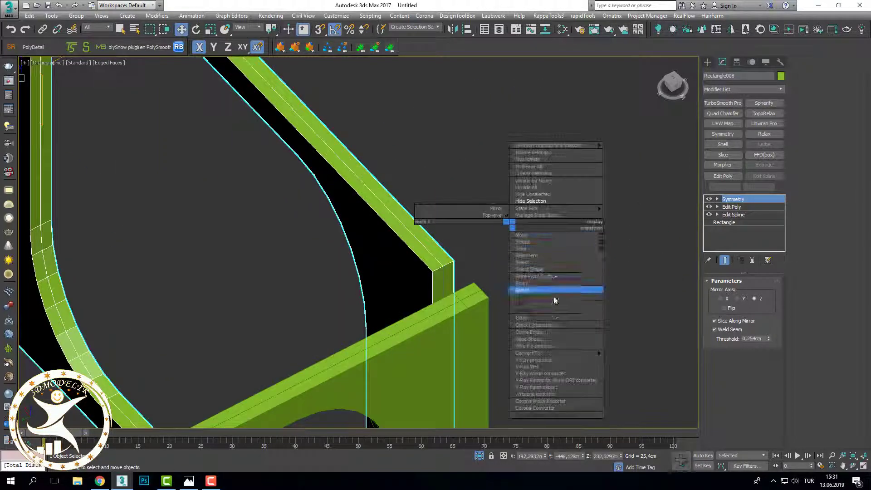
pyautogui.click(627, 360)
pyautogui.click(751, 292)
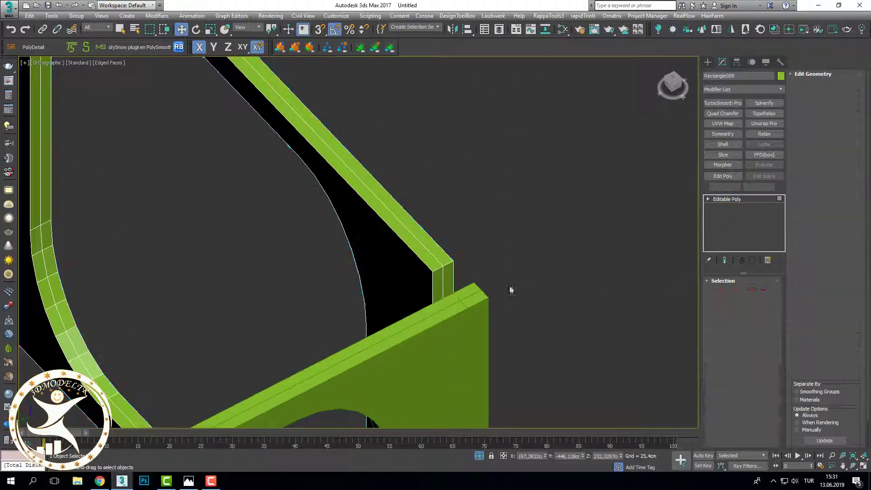
# Step: Add a second face to the selection and inspect the panel corner
pyautogui.keyDown('ctrl'); pyautogui.click(438, 278); pyautogui.keyUp('ctrl')
pyautogui.scroll(-4, 596, 240)
pyautogui.moveTo(573, 248)
pyautogui.keyDown('alt'); pyautogui.mouseDown(button='middle')
pyautogui.moveTo(590, 245)
pyautogui.moveTo(599, 254)
pyautogui.mouseUp(button='middle'); pyautogui.keyUp('alt')
pyautogui.scroll(3, 598, 317)
pyautogui.press('F3')
pyautogui.scroll(3, 601, 381)
pyautogui.scroll(-3, 589, 374)
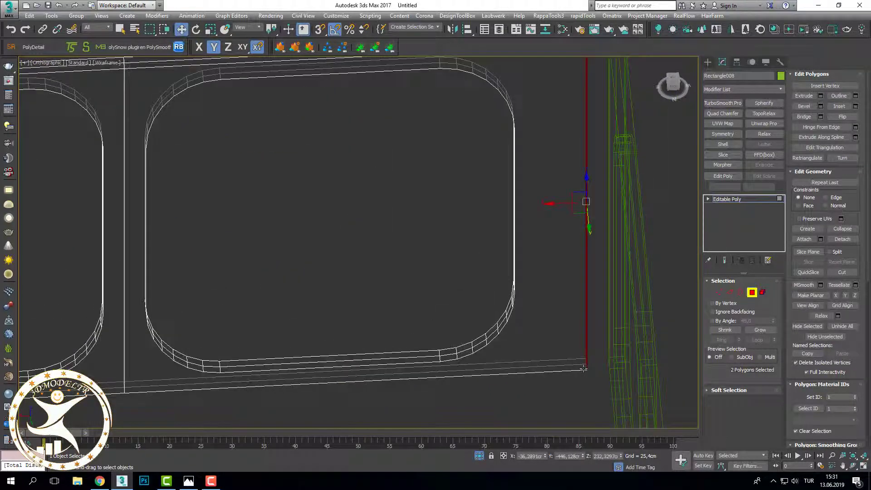
pyautogui.scroll(-3, 583, 368)
pyautogui.keyDown('alt'); pyautogui.moveTo(584, 368); pyautogui.dragTo(599, 317, button='middle'); pyautogui.keyUp('alt')
pyautogui.press('F3')
pyautogui.scroll(4, 570, 195)
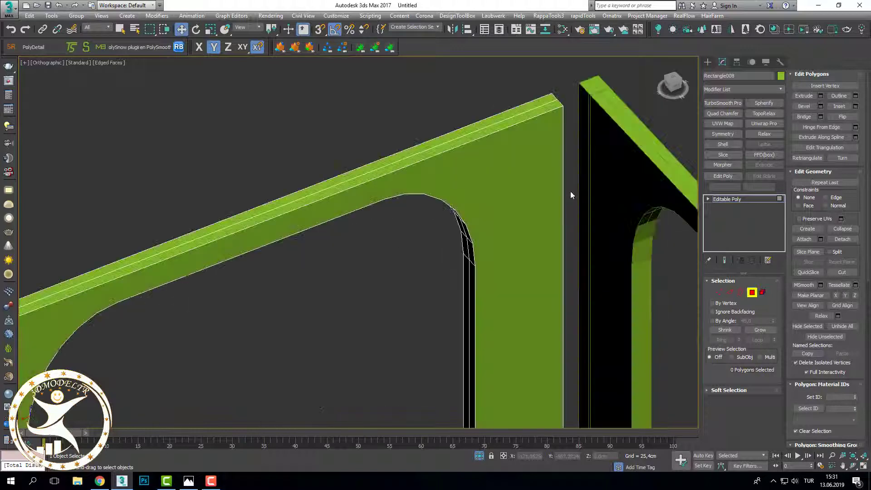
pyautogui.keyDown('alt'); pyautogui.moveTo(570, 194); pyautogui.dragTo(590, 204, button='middle'); pyautogui.keyUp('alt')
# Step: Leave Polygon mode and attach the side window panel, Rectangle009, to Rectangle008
pyautogui.click(752, 293)
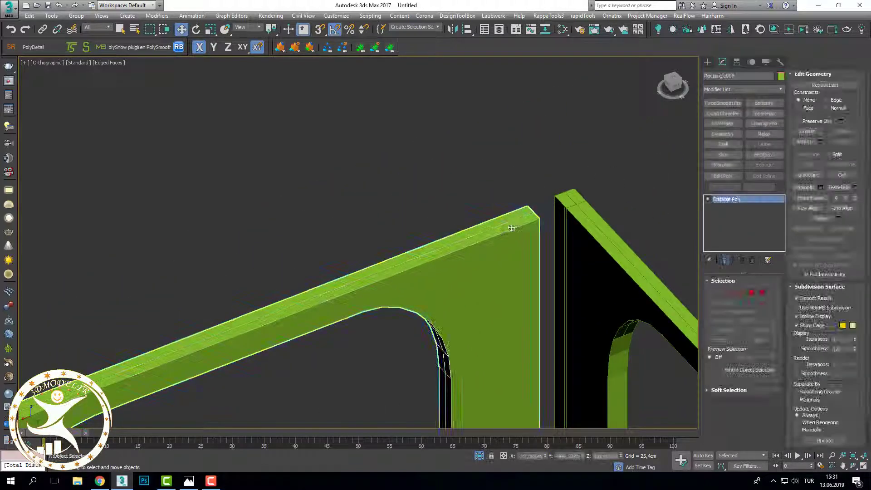
pyautogui.scroll(3, 529, 206)
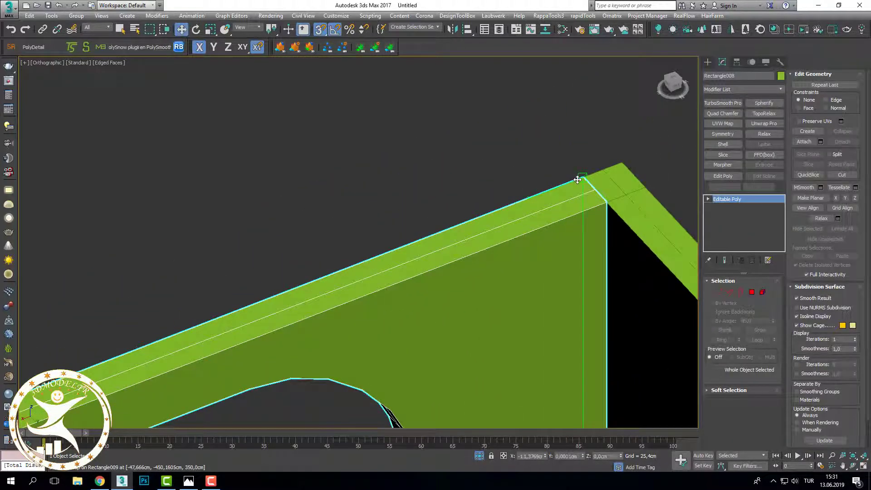
pyautogui.scroll(-4, 568, 200)
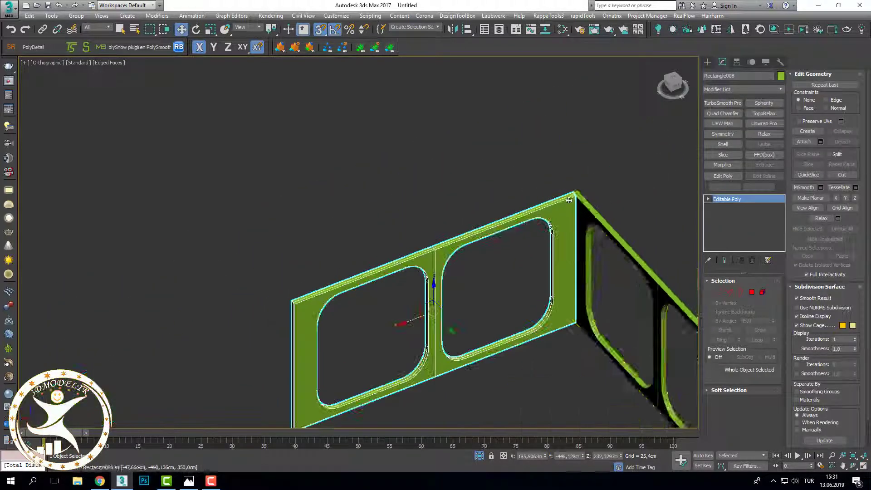
pyautogui.click(608, 211)
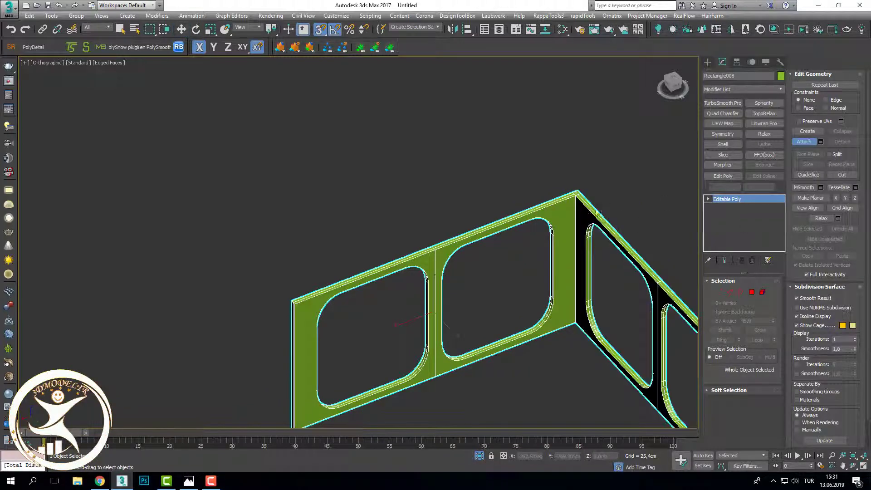
pyautogui.click(721, 292)
pyautogui.scroll(-2, 458, 210)
pyautogui.scroll(-5, 375, 232)
# Step: Weld all frame vertices at 0.254cm, reducing 426 vertices to 422
pyautogui.hotkey('ctrl', 'a')
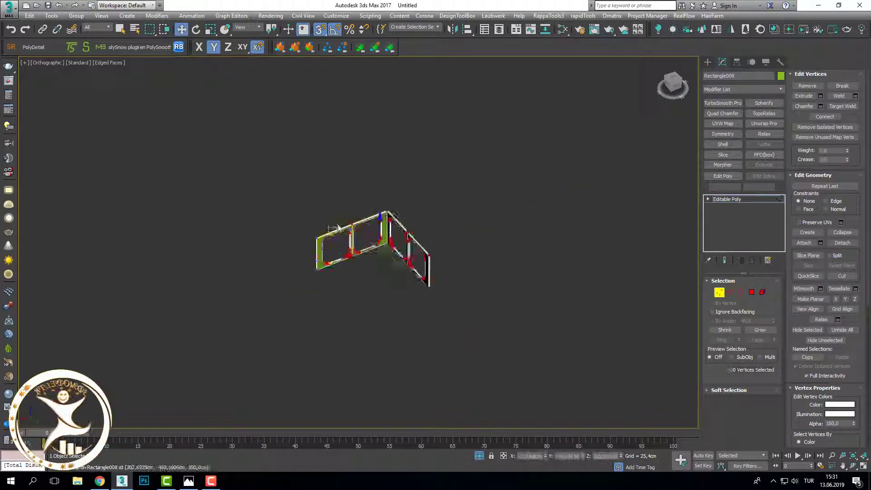
pyautogui.scroll(5, 424, 301)
pyautogui.scroll(2, 402, 278)
pyautogui.scroll(3, 434, 272)
pyautogui.press('F3')
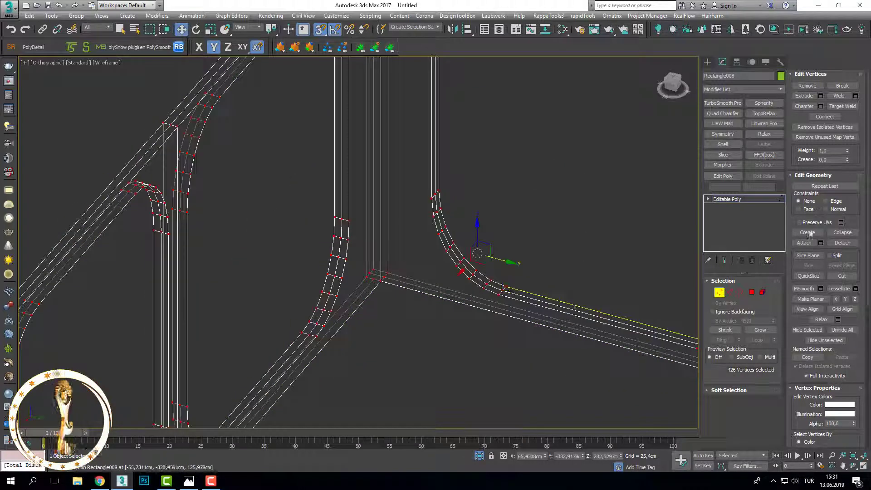
pyautogui.click(855, 96)
pyautogui.click(363, 279)
pyautogui.scroll(2, 376, 284)
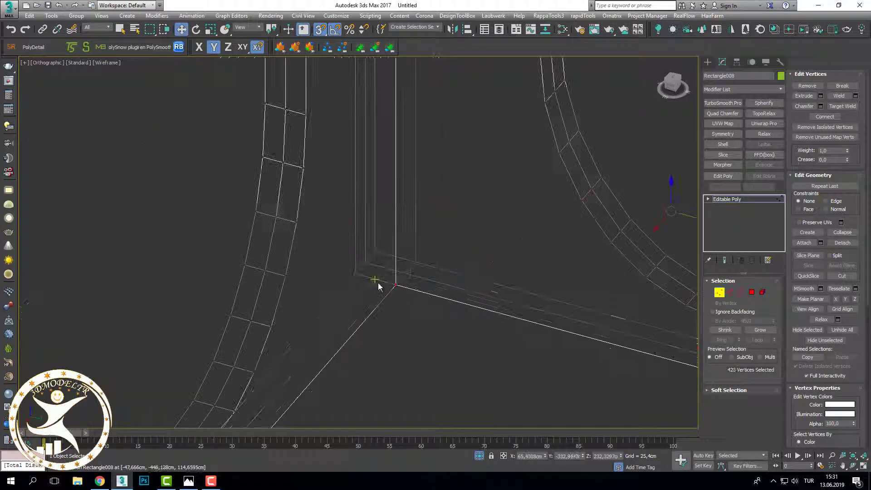
pyautogui.press('F3')
# Step: Bring the frame apex into close view in wireframe
pyautogui.keyDown('alt'); pyautogui.moveTo(405, 315); pyautogui.dragTo(403, 228, button='middle'); pyautogui.keyUp('alt')
pyautogui.scroll(3, 416, 184)
pyautogui.press('F3')
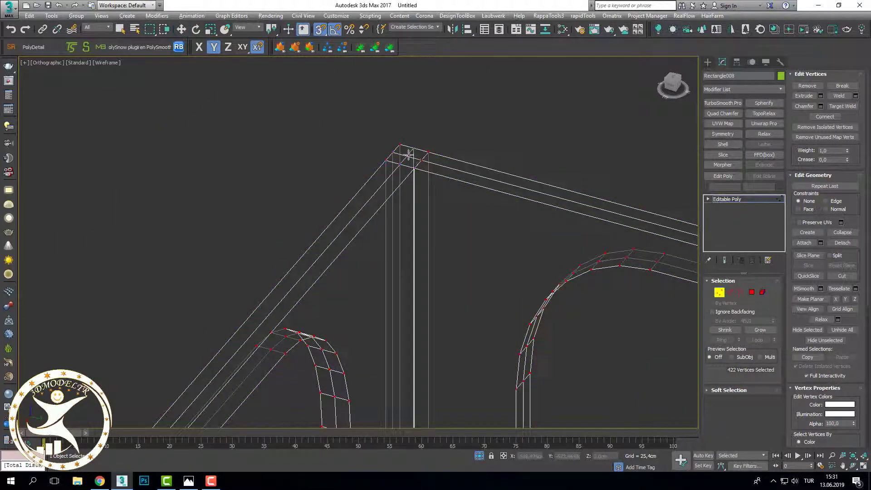
pyautogui.scroll(-5, 410, 166)
pyautogui.scroll(4, 403, 243)
pyautogui.scroll(2, 414, 292)
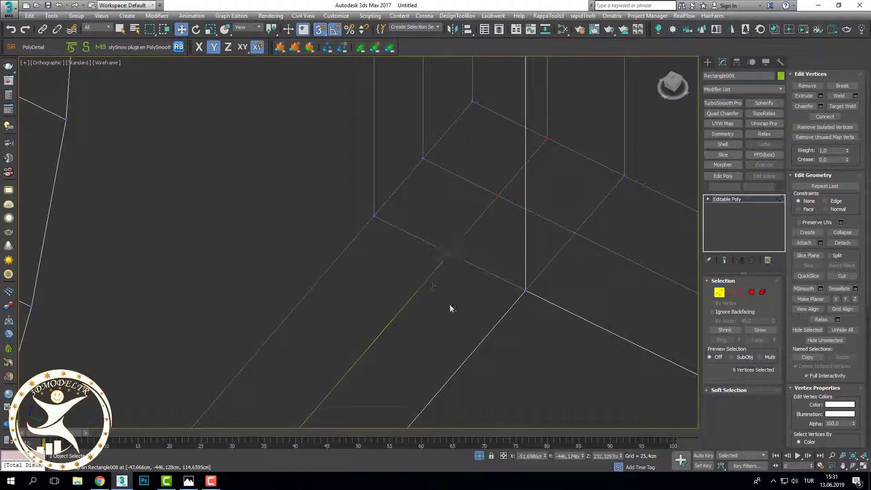
pyautogui.scroll(-4, 458, 307)
pyautogui.moveTo(454, 334); pyautogui.dragTo(459, 253, button='middle')
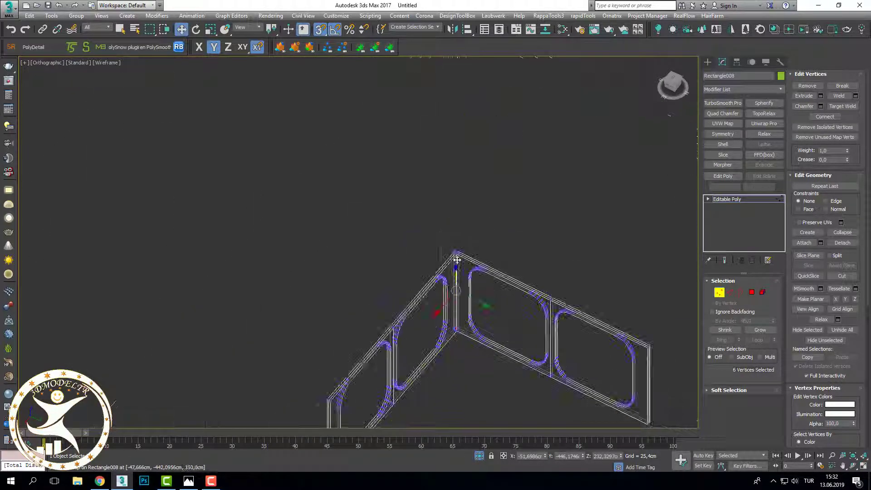
pyautogui.scroll(1, 466, 283)
pyautogui.scroll(2, 455, 191)
pyautogui.scroll(2, 472, 151)
pyautogui.scroll(-3, 472, 169)
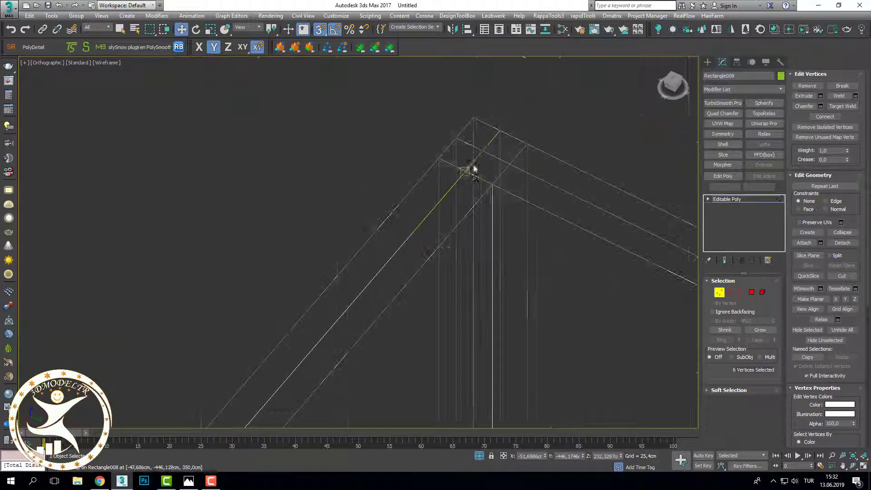
# Step: Snap the six loose corner vertices onto the apex vertex
pyautogui.moveTo(472, 169); pyautogui.dragTo(506, 212, button='middle')
pyautogui.moveTo(519, 423); pyautogui.dragTo(519, 379, button='middle')
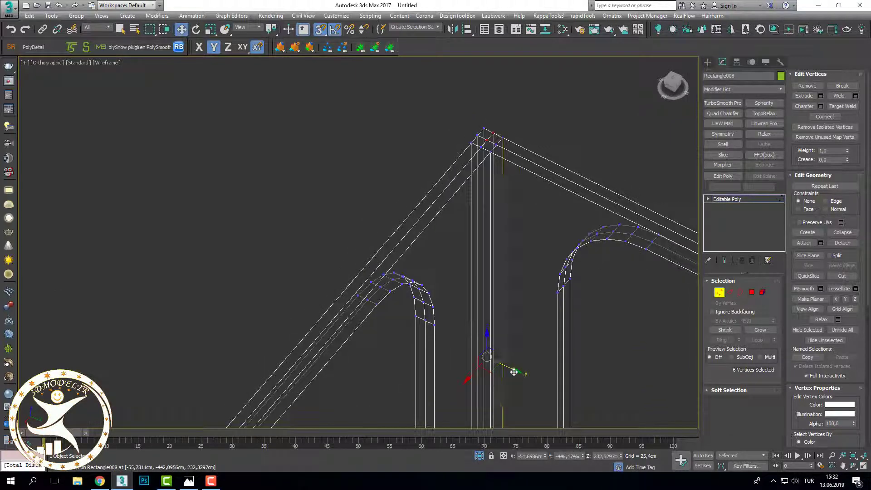
pyautogui.moveTo(514, 372); pyautogui.dragTo(488, 145)
pyautogui.scroll(5, 487, 147)
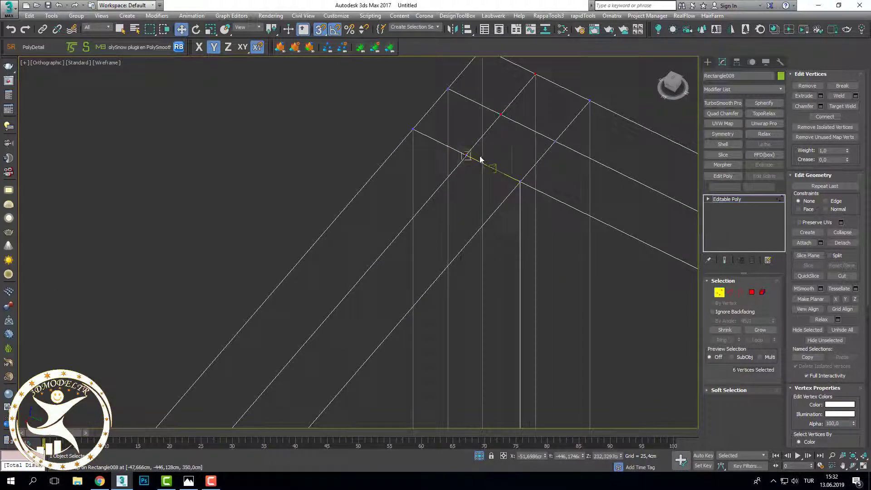
pyautogui.scroll(3, 479, 159)
pyautogui.scroll(2, 460, 209)
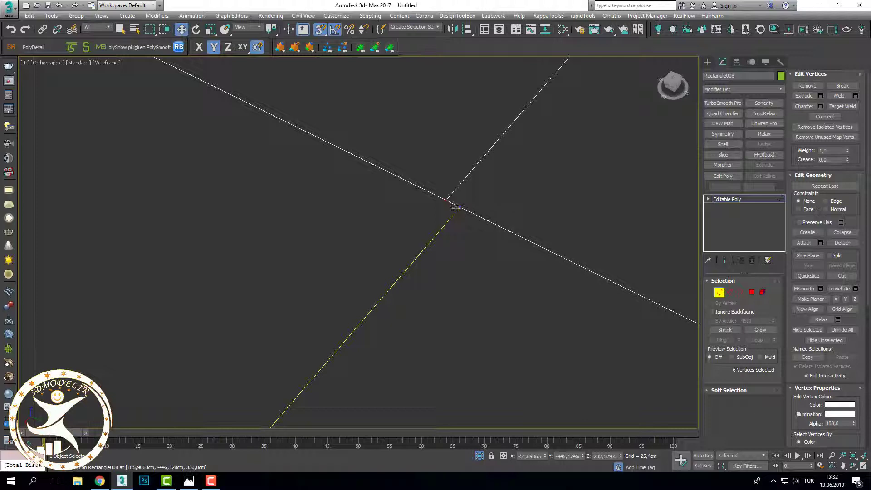
# Step: Check the corner seam at Edge level, then return to Vertex level
pyautogui.press('2')
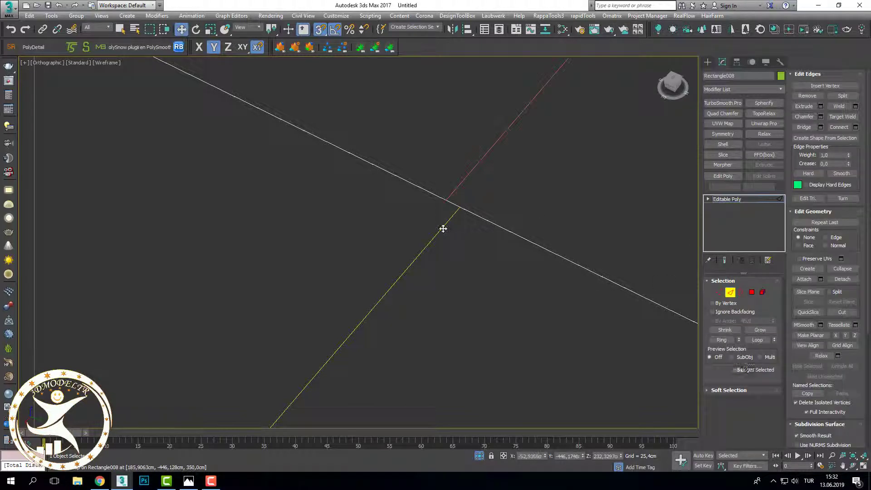
pyautogui.scroll(-3, 495, 205)
pyautogui.scroll(-2, 489, 254)
pyautogui.scroll(-2, 482, 344)
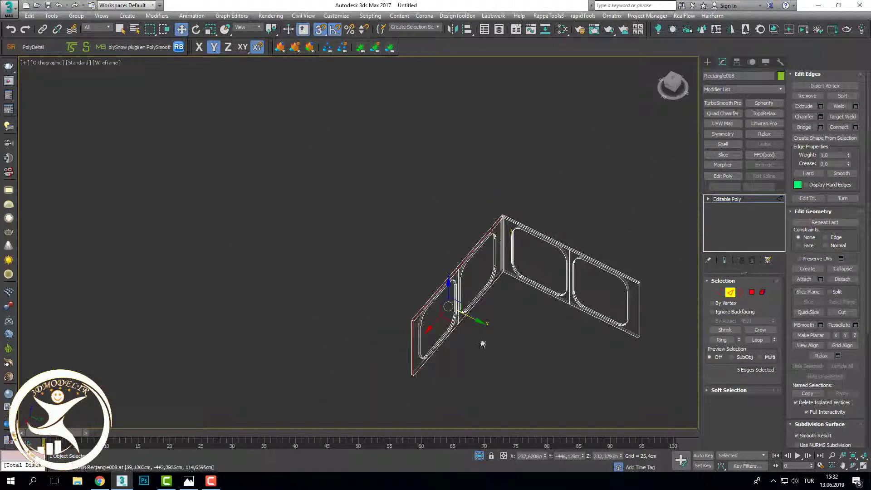
pyautogui.scroll(5, 494, 217)
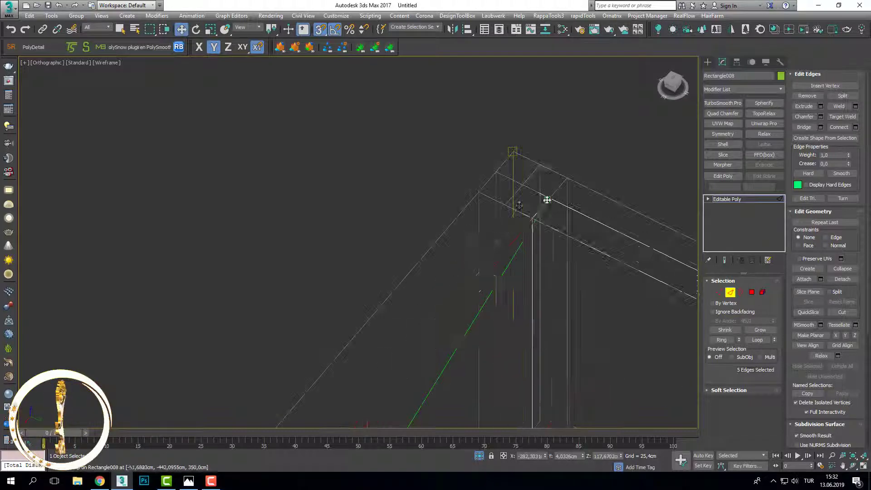
pyautogui.press('F3')
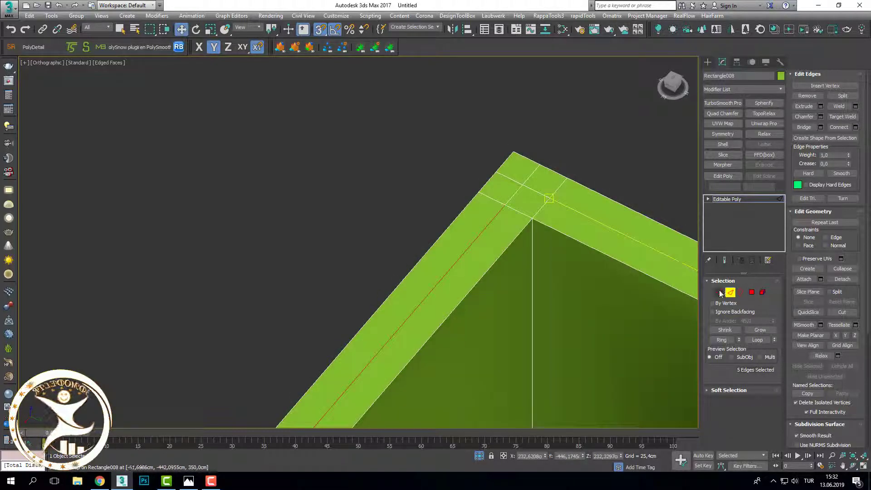
pyautogui.press('1')
pyautogui.scroll(-3, 383, 194)
pyautogui.scroll(-2, 534, 320)
# Step: Weld all vertices at 0.254cm, merging 428 vertices into 426
pyautogui.hotkey('ctrl', 'a')
pyautogui.scroll(3, 402, 191)
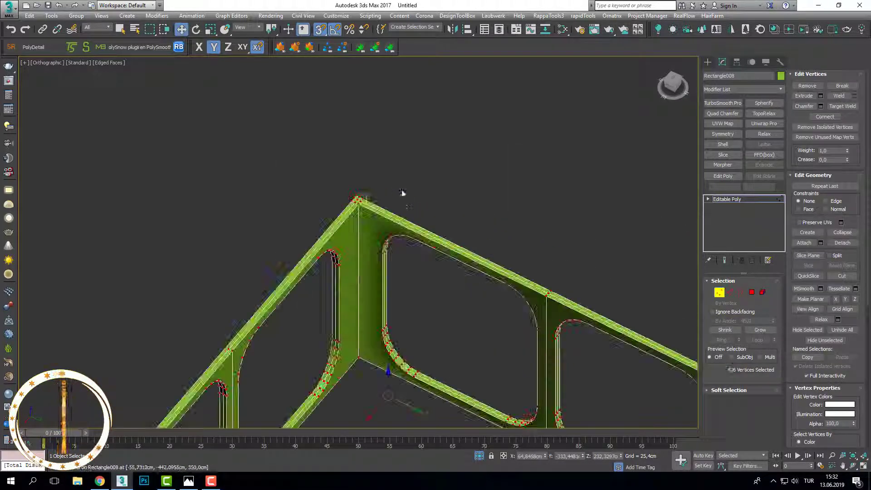
pyautogui.scroll(2, 398, 247)
pyautogui.scroll(3, 413, 267)
pyautogui.press('F3')
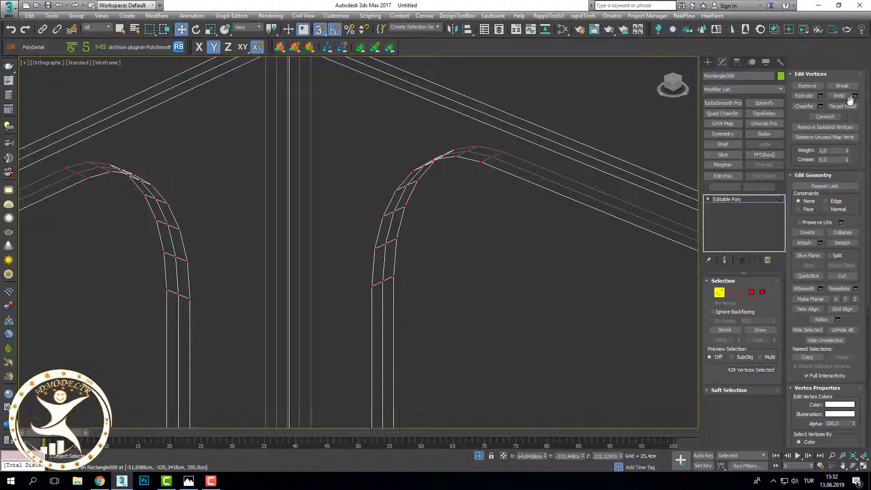
pyautogui.click(854, 97)
pyautogui.click(363, 278)
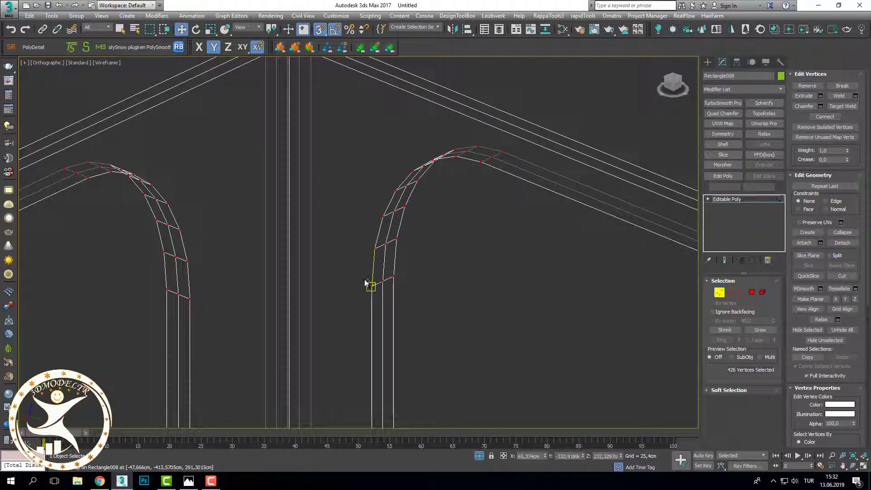
# Step: Zoom to fit the frame and look over the welded corner
pyautogui.press('F3')
pyautogui.press('z')
pyautogui.scroll(-3, 452, 233)
pyautogui.moveTo(572, 243)
pyautogui.keyDown('alt'); pyautogui.mouseDown(button='middle')
pyautogui.moveTo(445, 288)
pyautogui.moveTo(499, 309)
pyautogui.mouseUp(button='middle'); pyautogui.keyUp('alt')
pyautogui.scroll(4, 499, 308)
pyautogui.press('F3')
# Step: Exit vertex editing, deselect the window frame and switch the viewport to edged faces
pyautogui.click(719, 293)
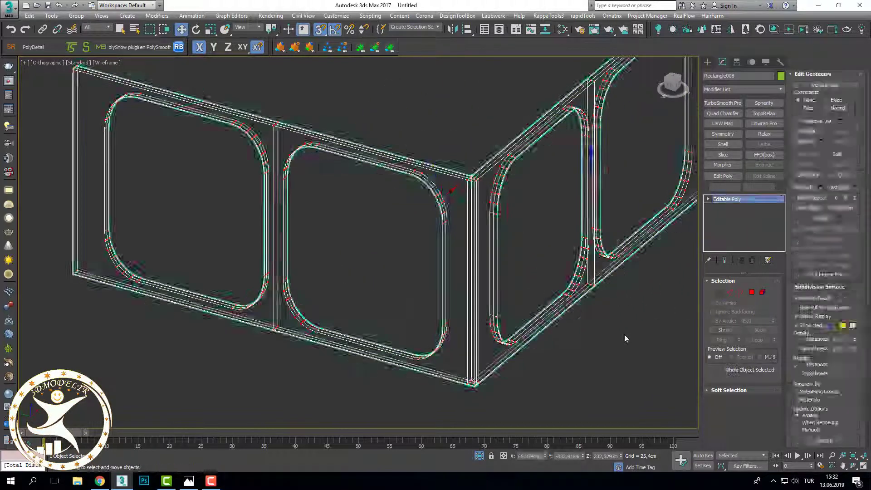
pyautogui.click(621, 331)
pyautogui.press('F3')
# Step: End isolation, view the whole room scene and select the green window frame
pyautogui.click(479, 456)
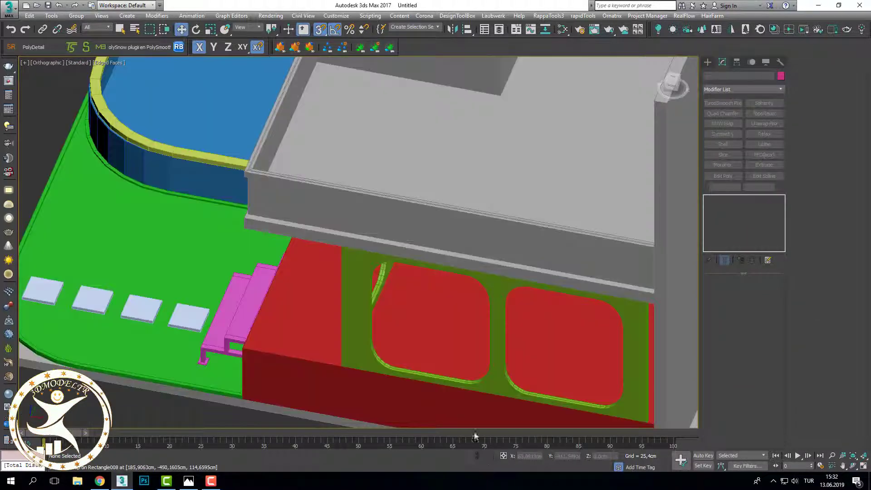
pyautogui.keyDown('alt'); pyautogui.moveTo(480, 362); pyautogui.dragTo(481, 324, button='middle'); pyautogui.keyUp('alt')
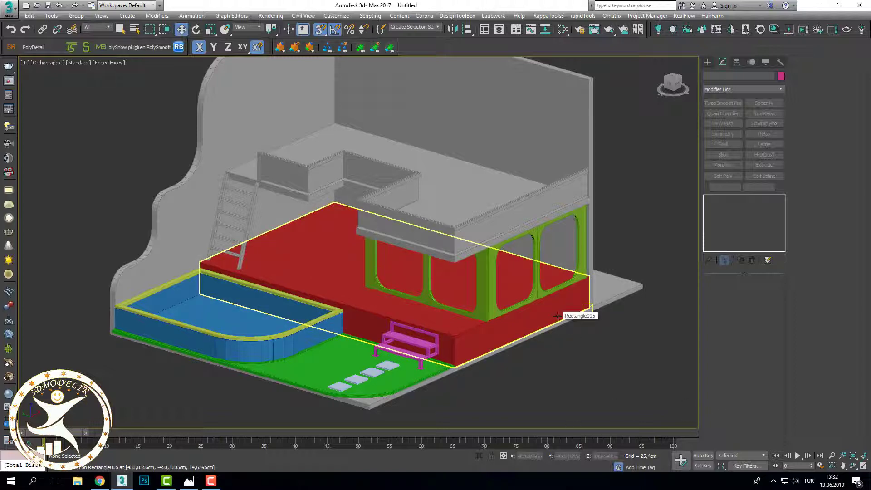
pyautogui.scroll(4, 601, 303)
pyautogui.click(573, 226)
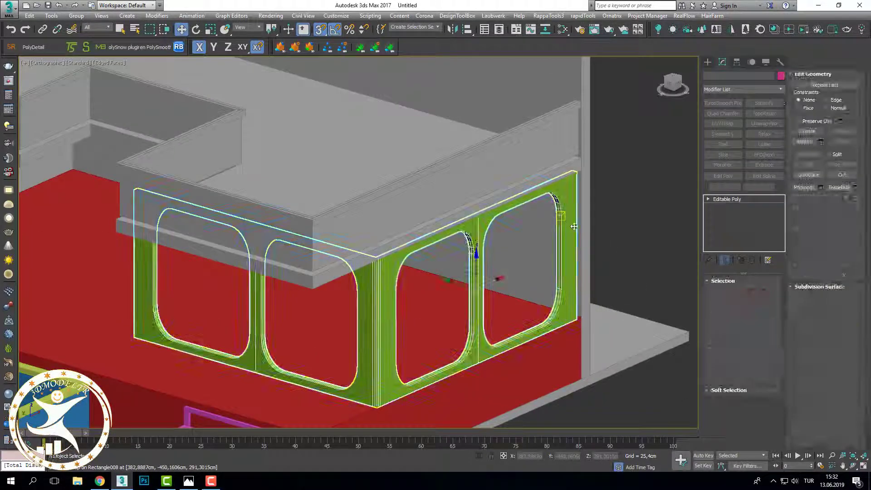
# Step: Change the window frame's object colour from green to a light grey custom colour, then deselect it
pyautogui.click(780, 76)
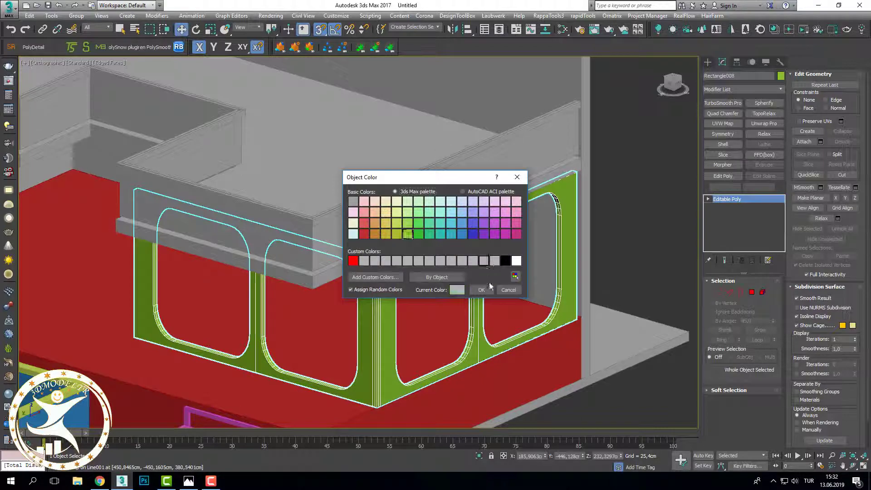
pyautogui.click(489, 288)
pyautogui.scroll(-4, 605, 224)
pyautogui.click(605, 224)
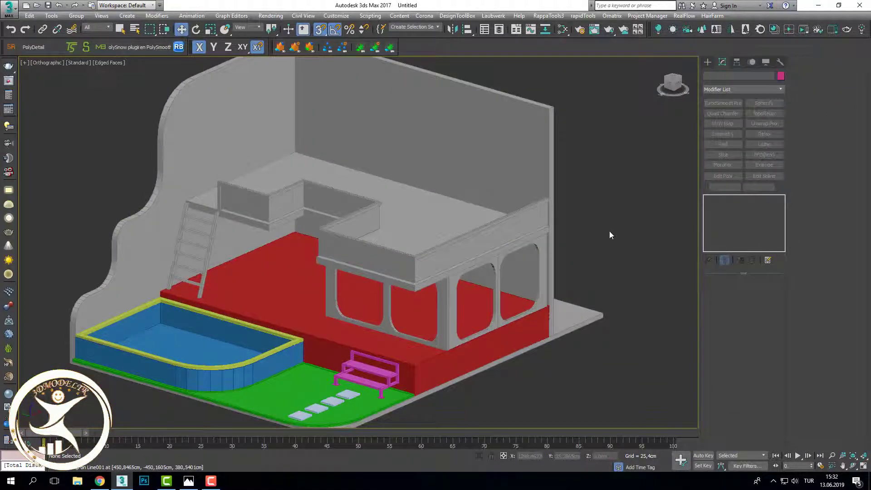
pyautogui.scroll(-3, 609, 233)
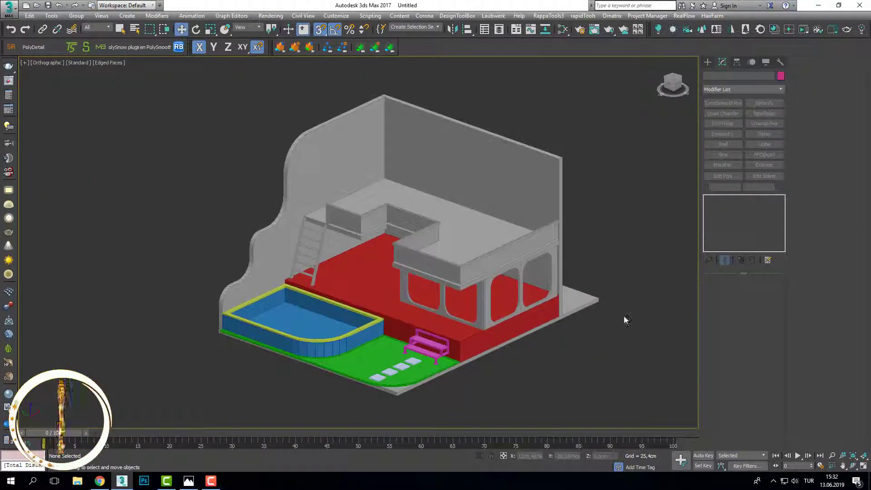